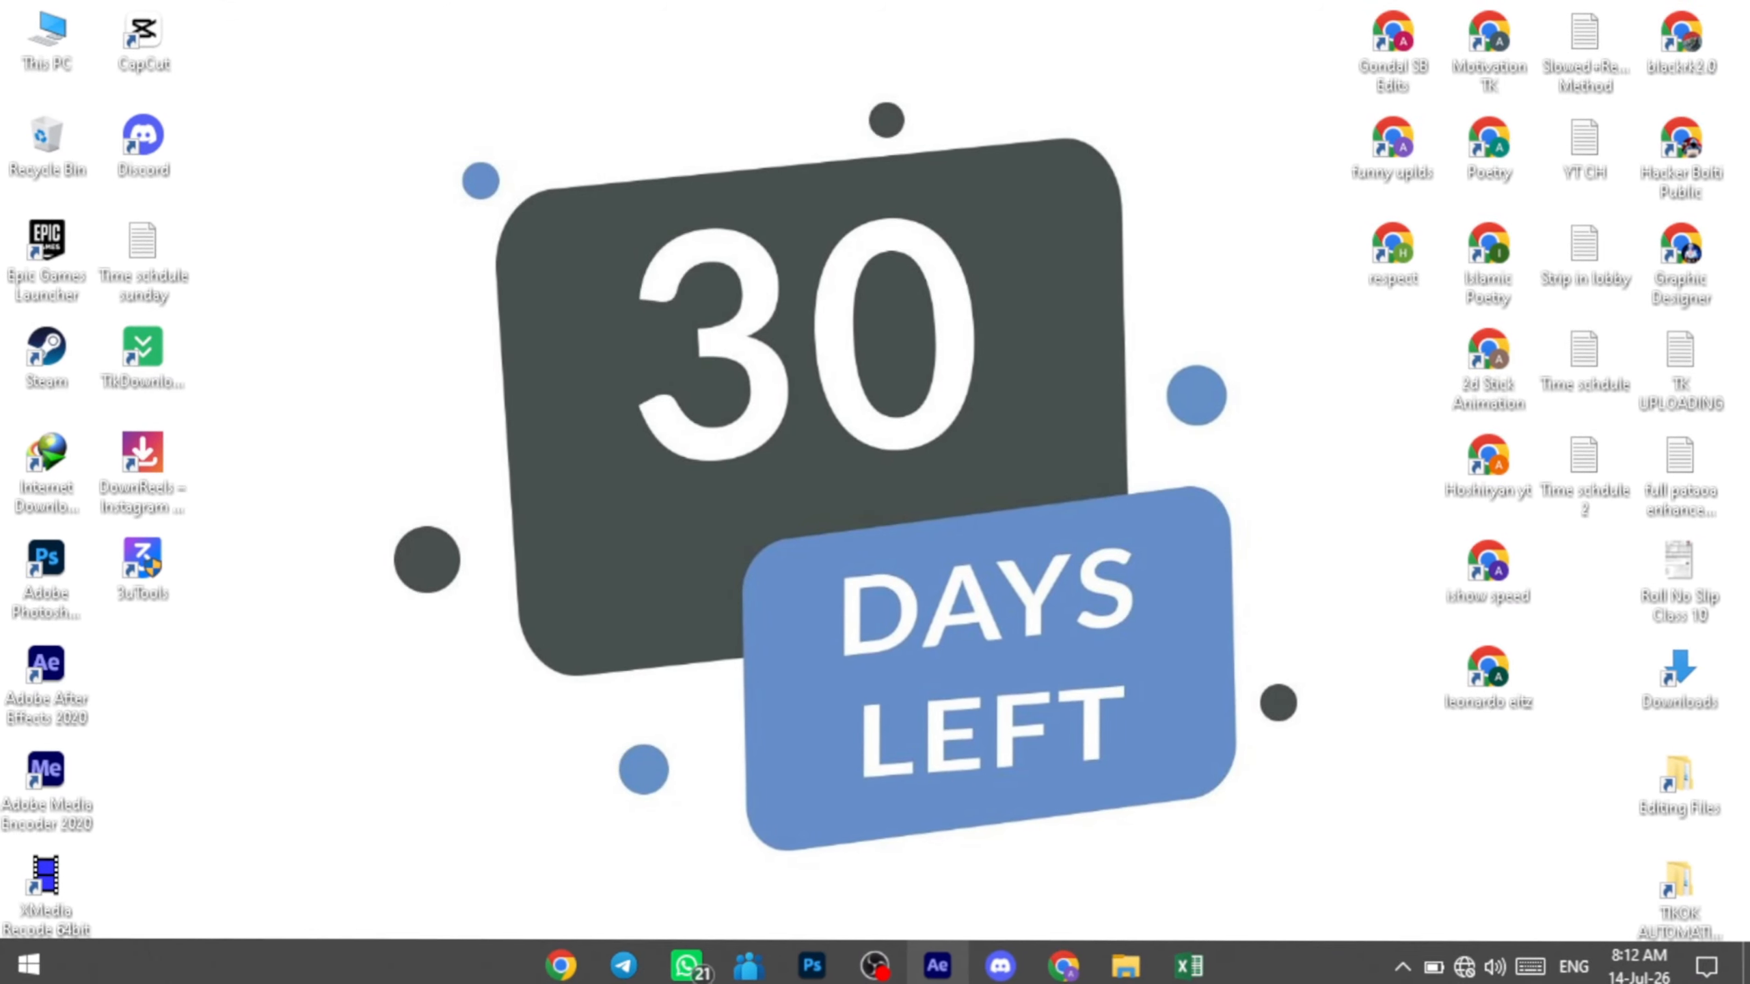
# - Switch to After Effects, place Black Set.mp4 in Comp 1 fitted to the composition size, and save the project as class 4.aep
pyautogui.click(939, 965)
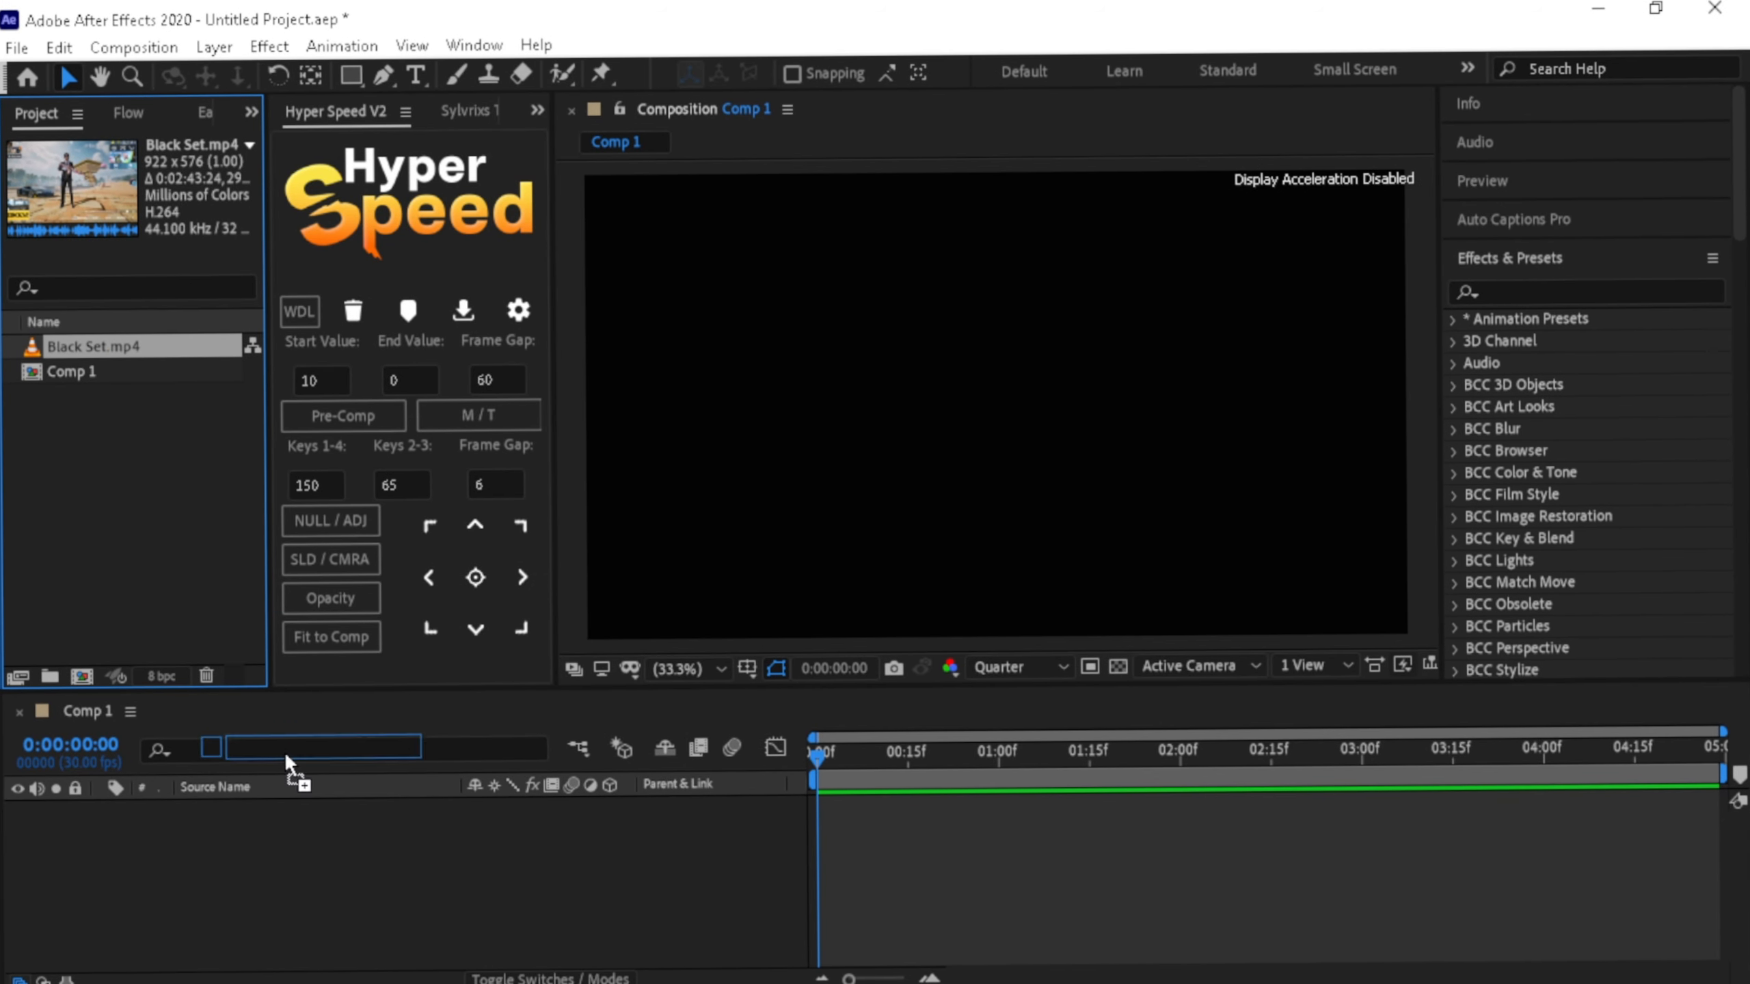
pyautogui.moveTo(284, 758); pyautogui.dragTo(255, 813)
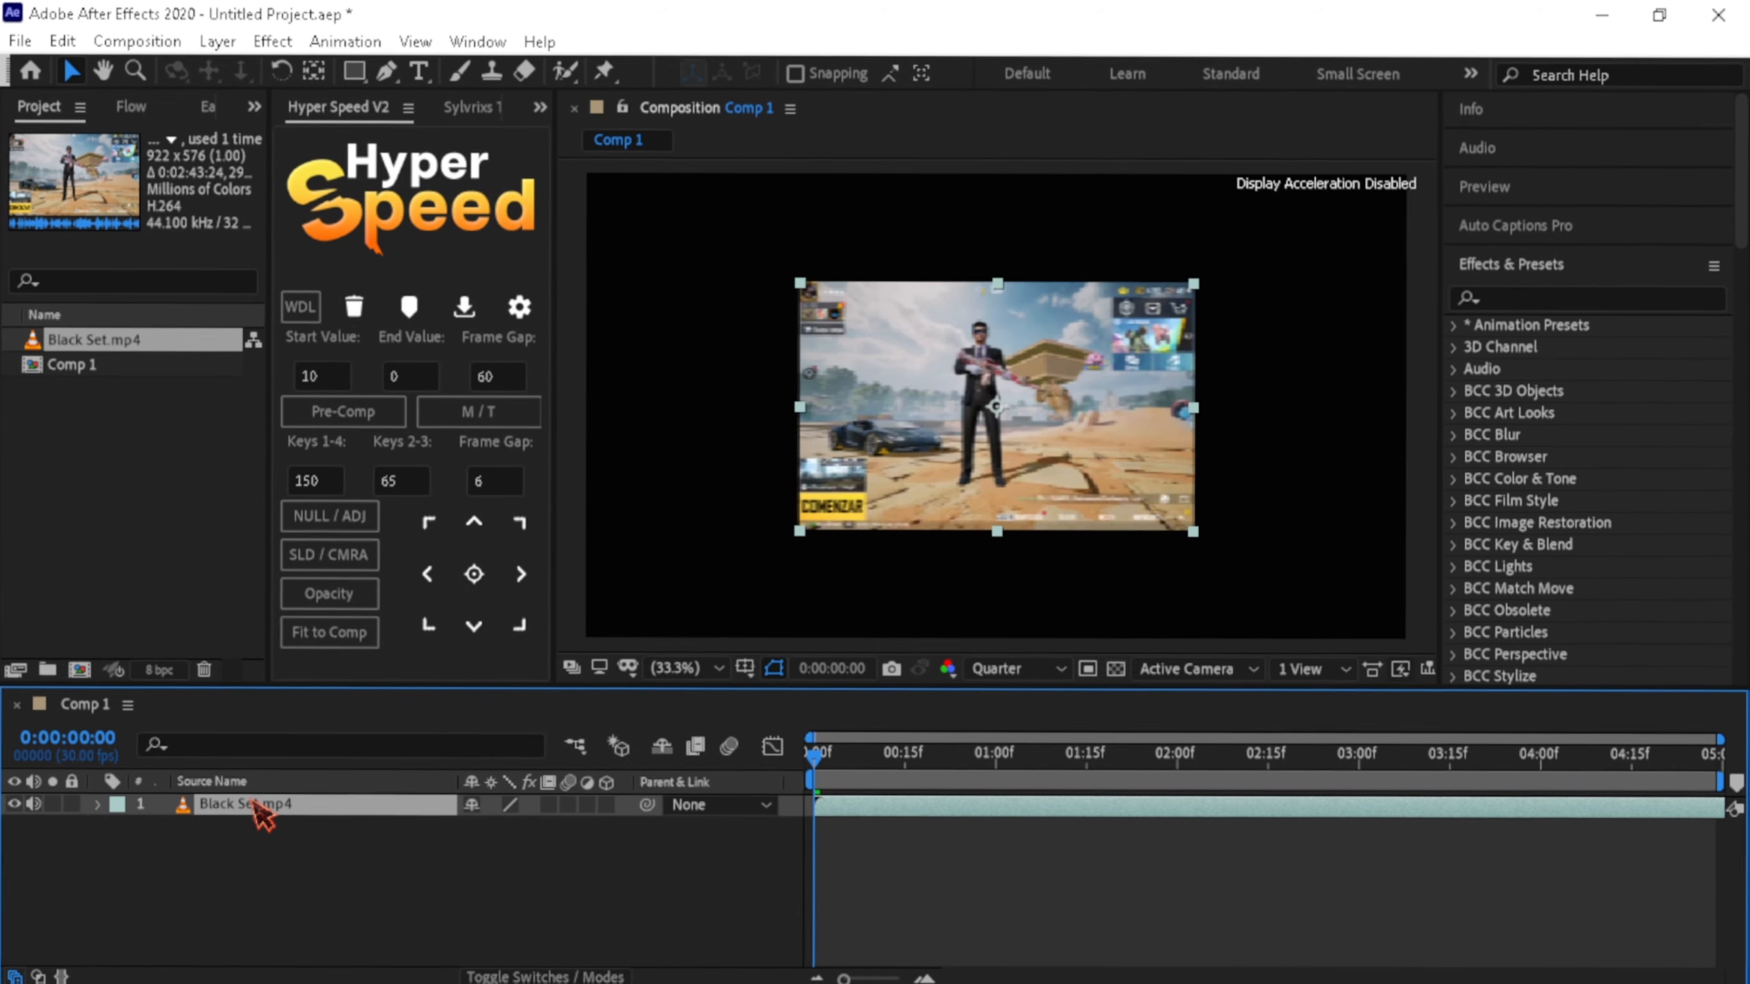
pyautogui.hotkey('ctrl', 'alt', 'f')
pyautogui.hotkey('ctrl', 's')
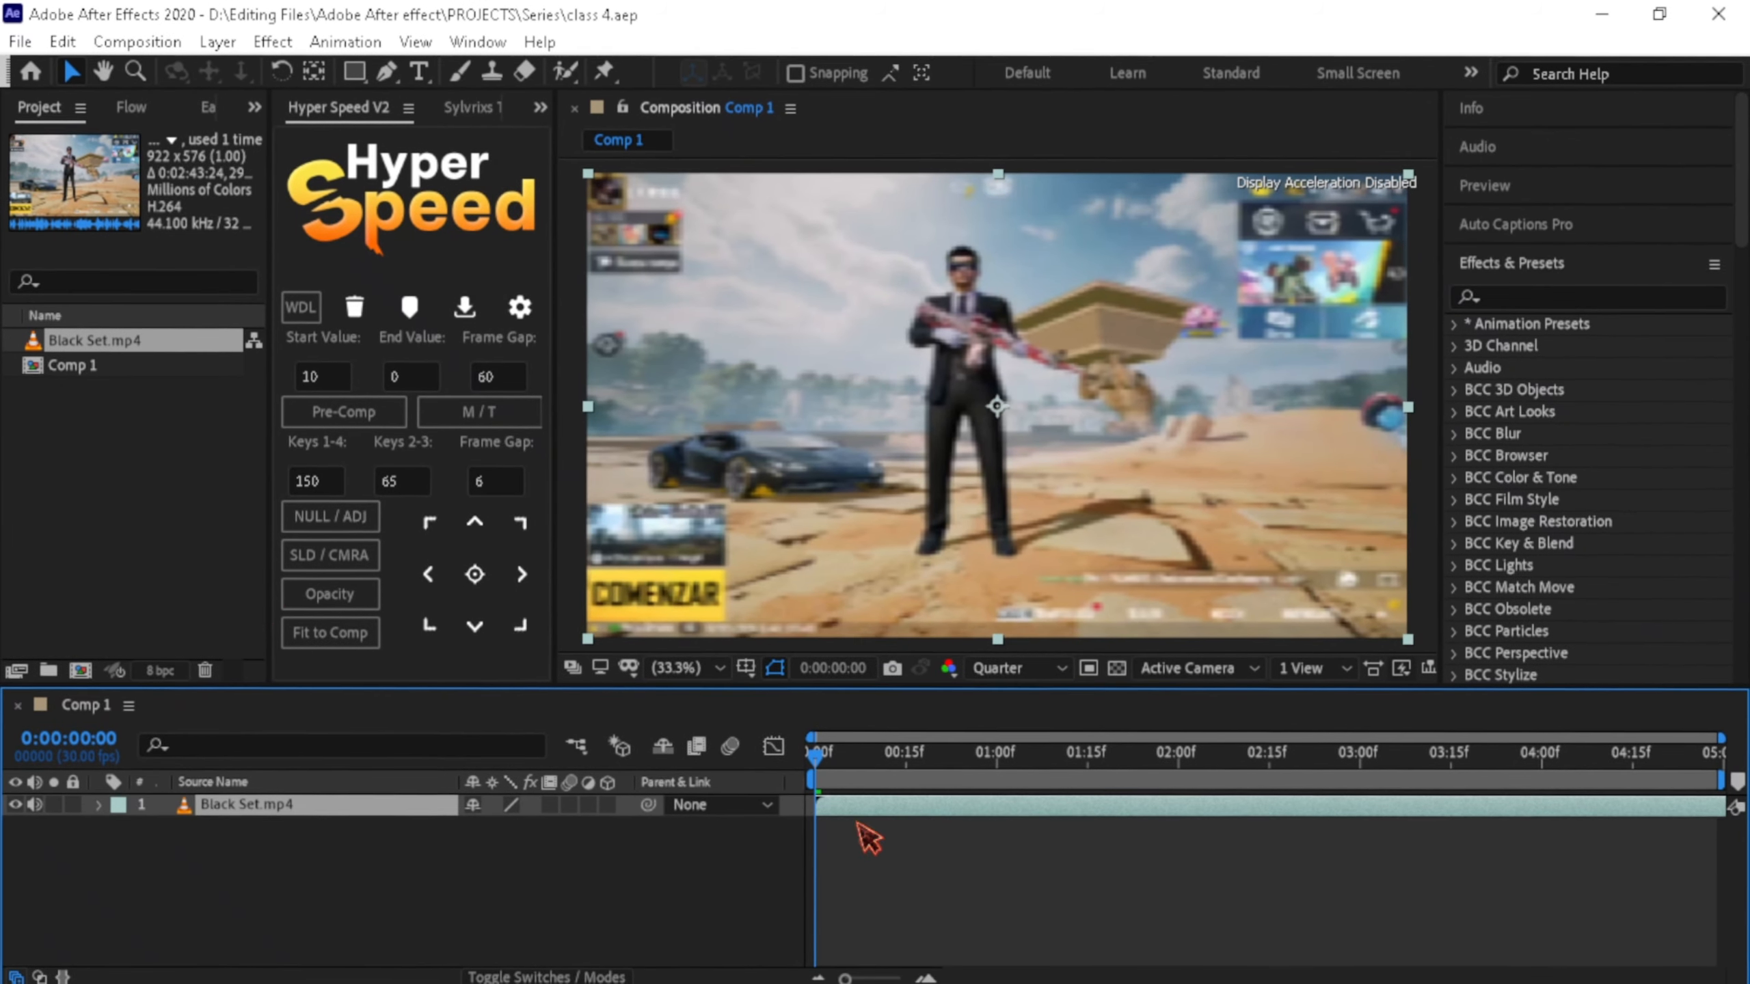
# - Add a starting Scale keyframe to the Black Set.mp4 layer at 0:00:00:16
pyautogui.press('space')
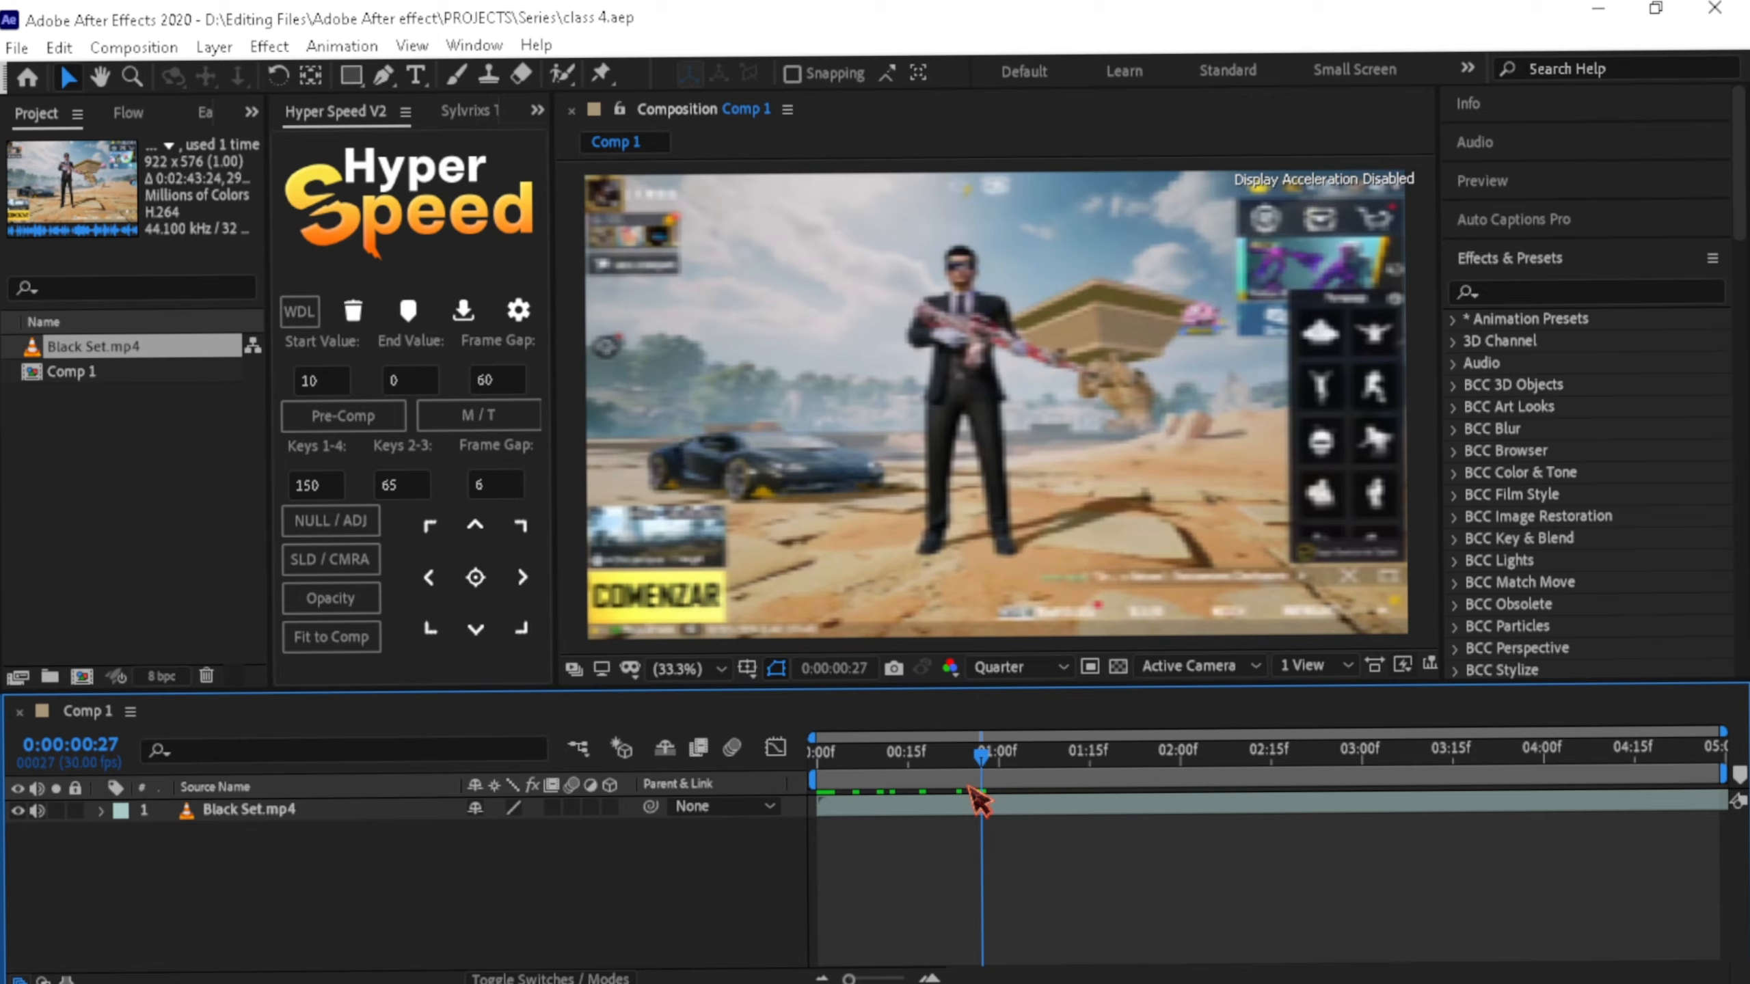
pyautogui.click(911, 786)
pyautogui.press('s')
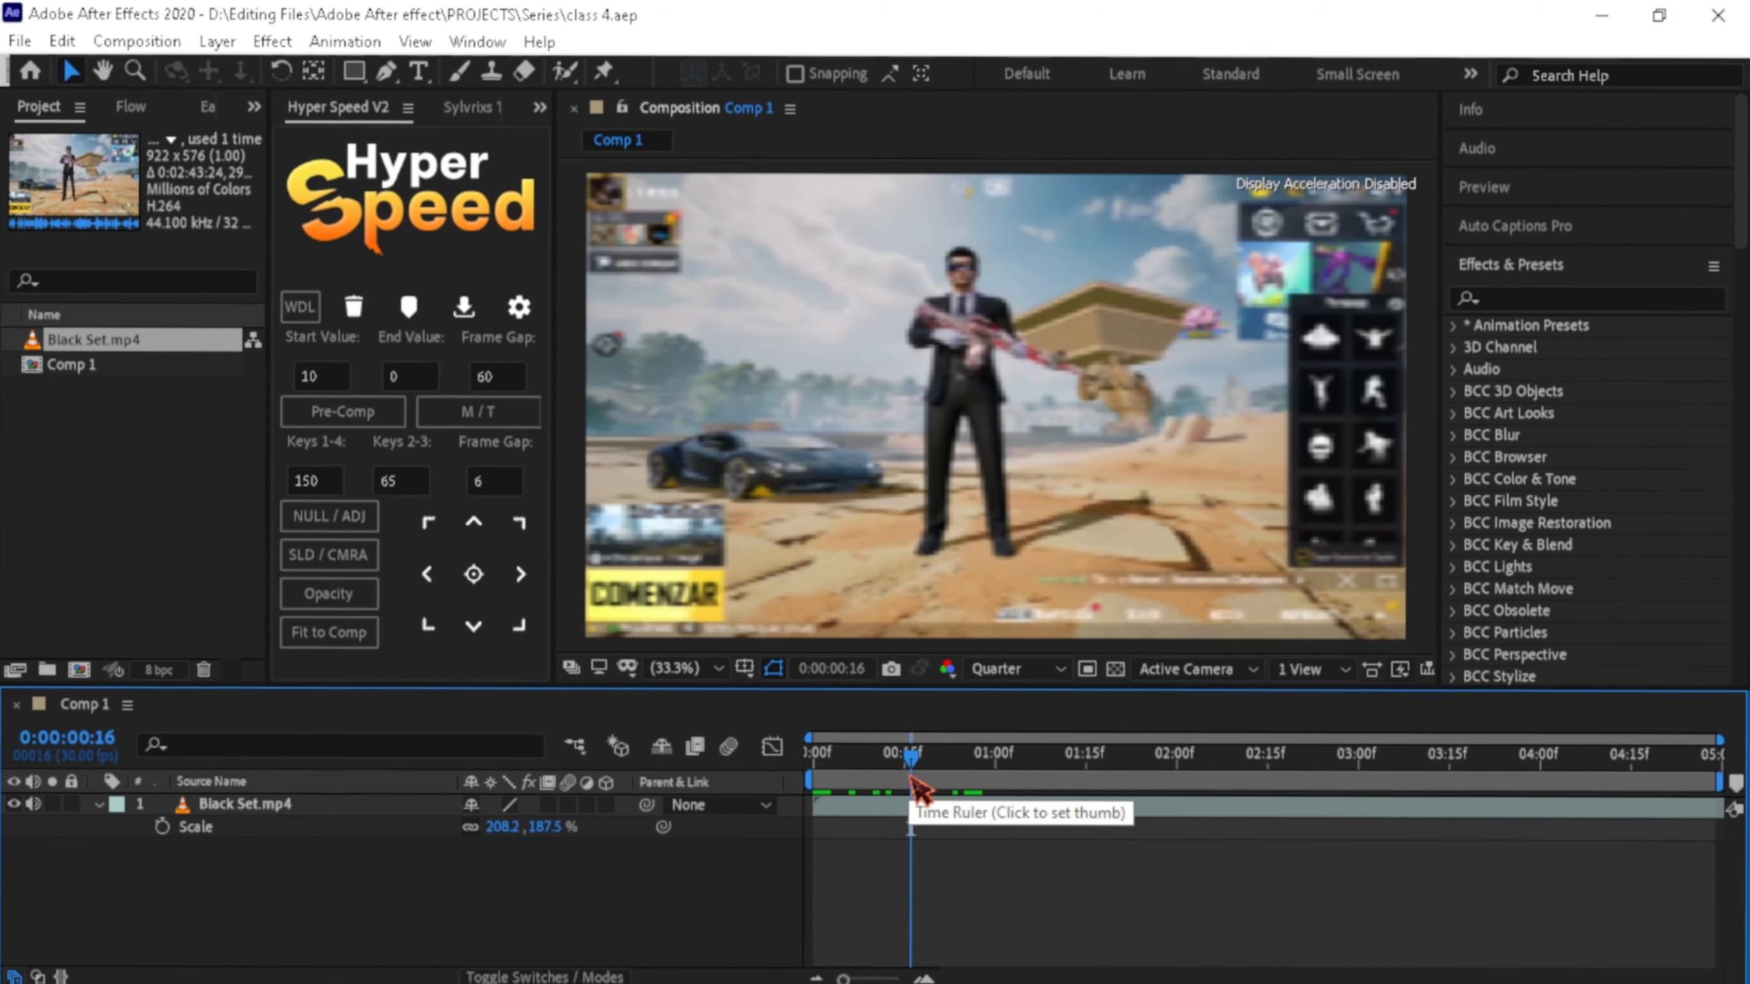
pyautogui.click(160, 825)
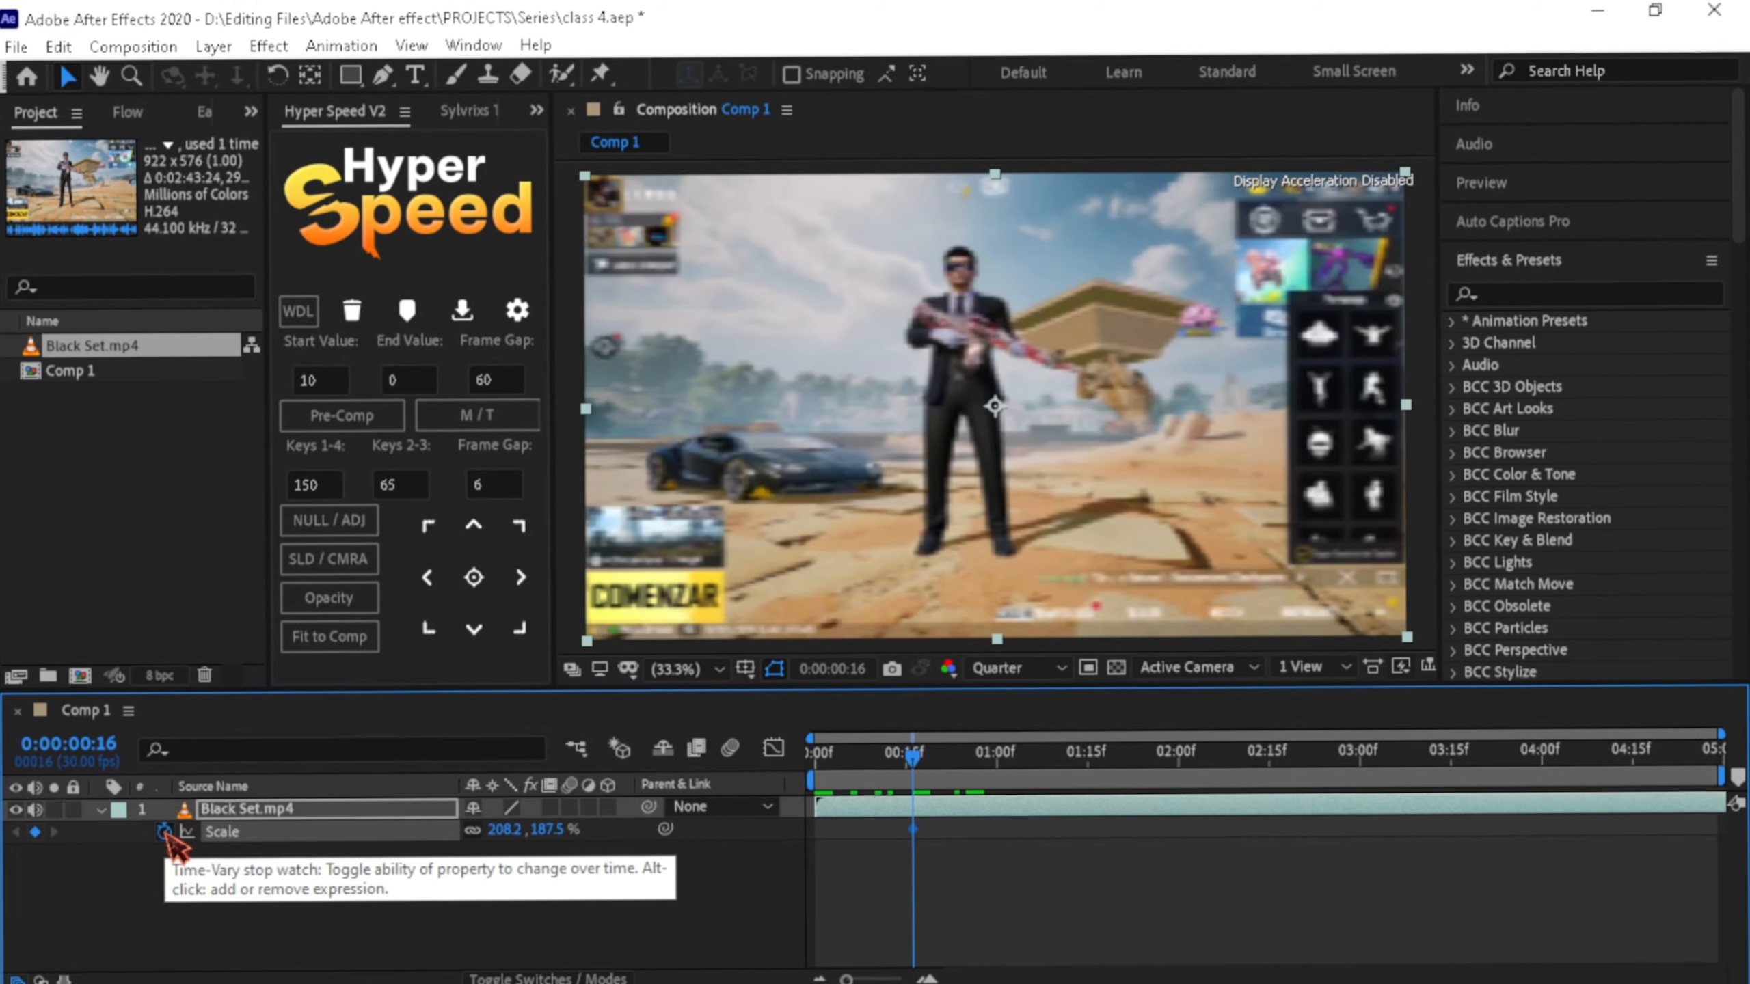
# - Add a second Scale keyframe of 300% to the video layer at 0:00:02:18
pyautogui.moveTo(912, 758); pyautogui.dragTo(1305, 827)
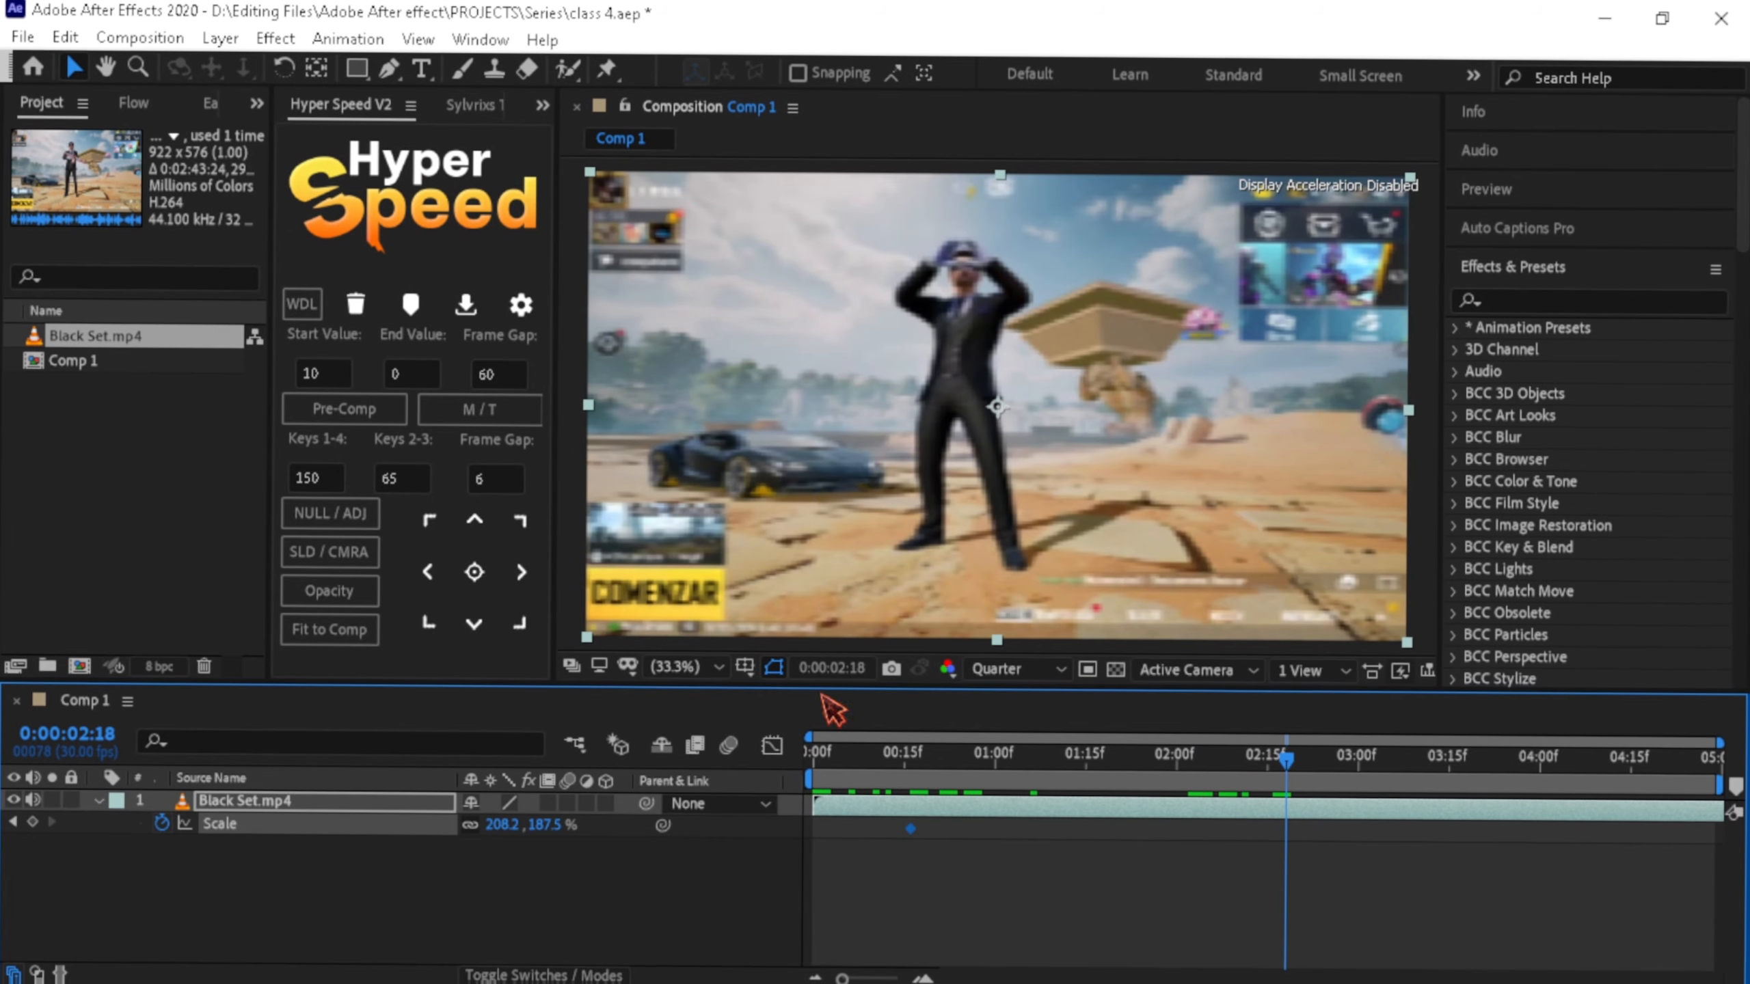
pyautogui.click(508, 825)
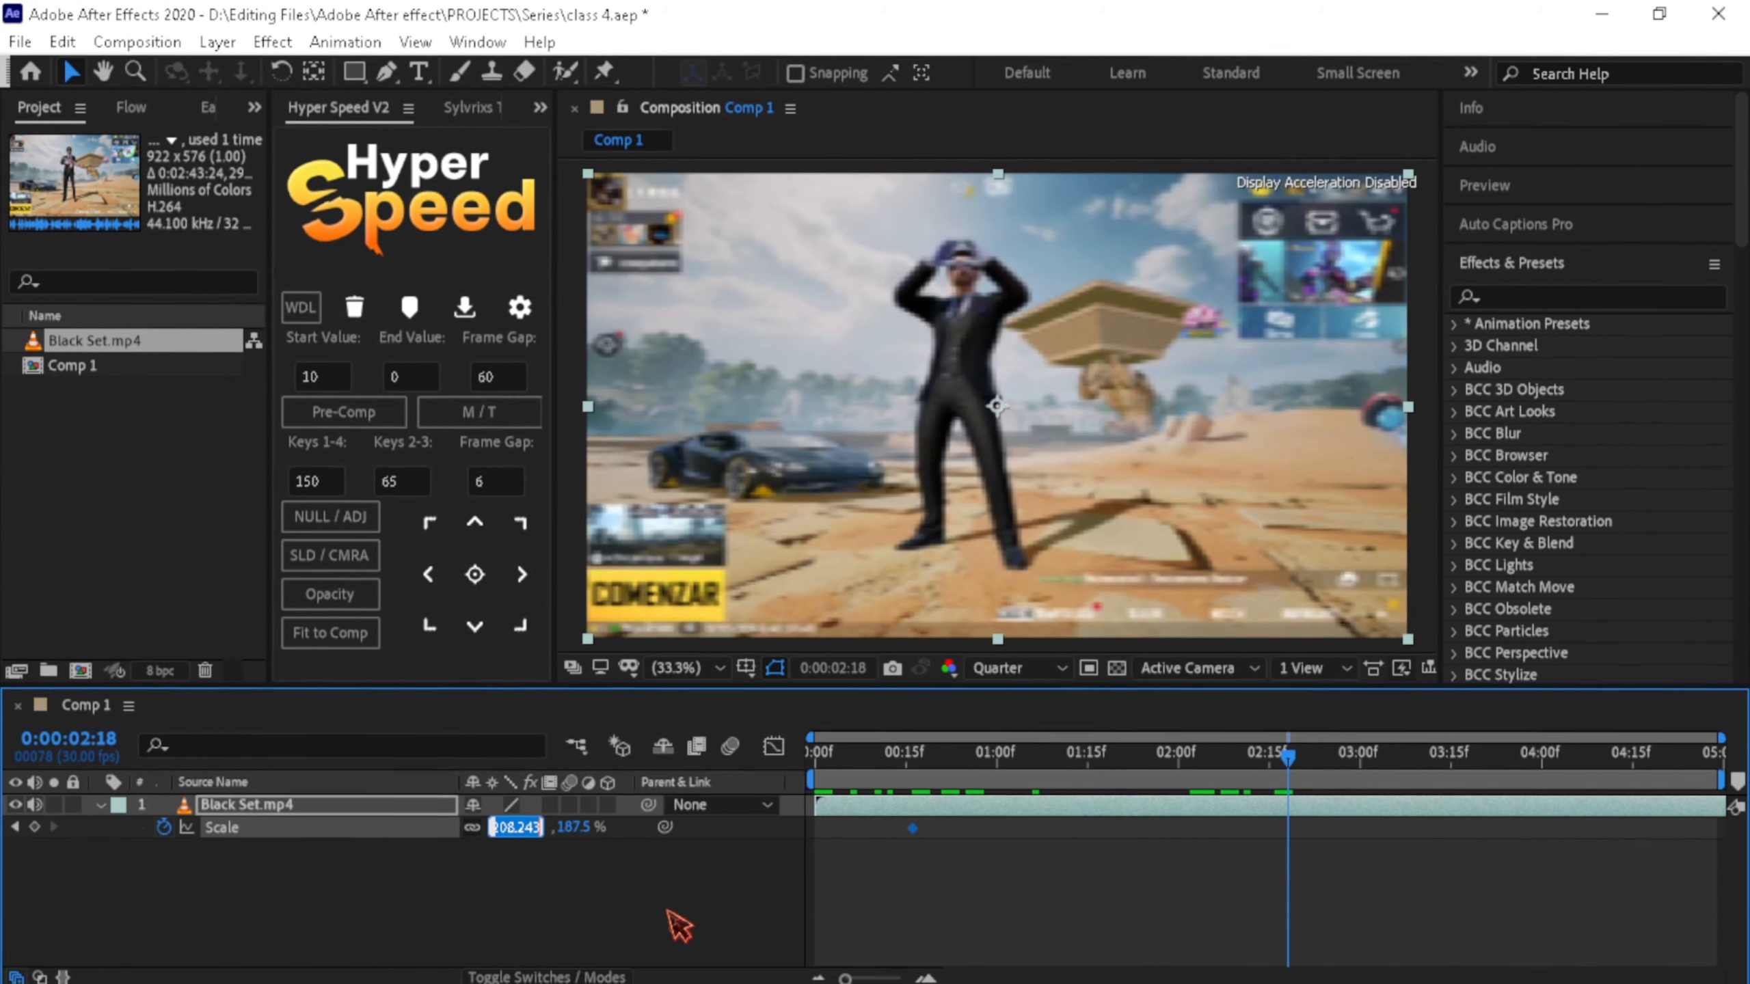
pyautogui.click(508, 862)
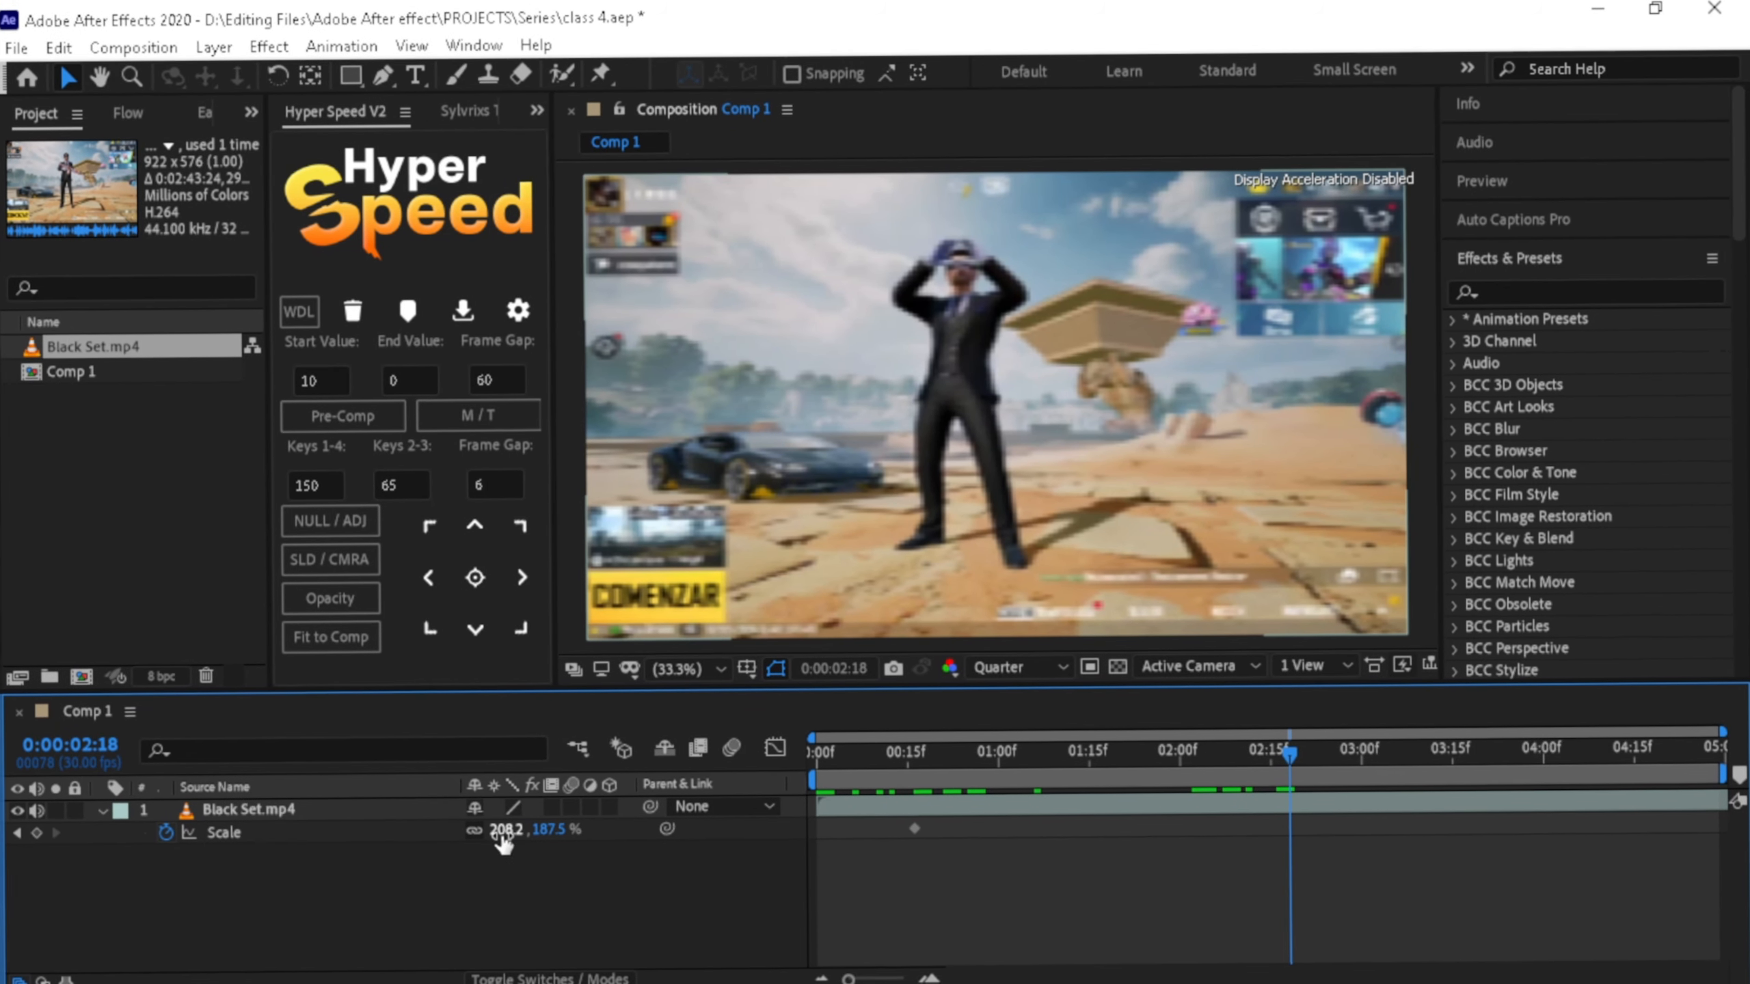
pyautogui.moveTo(504, 842); pyautogui.dragTo(643, 847)
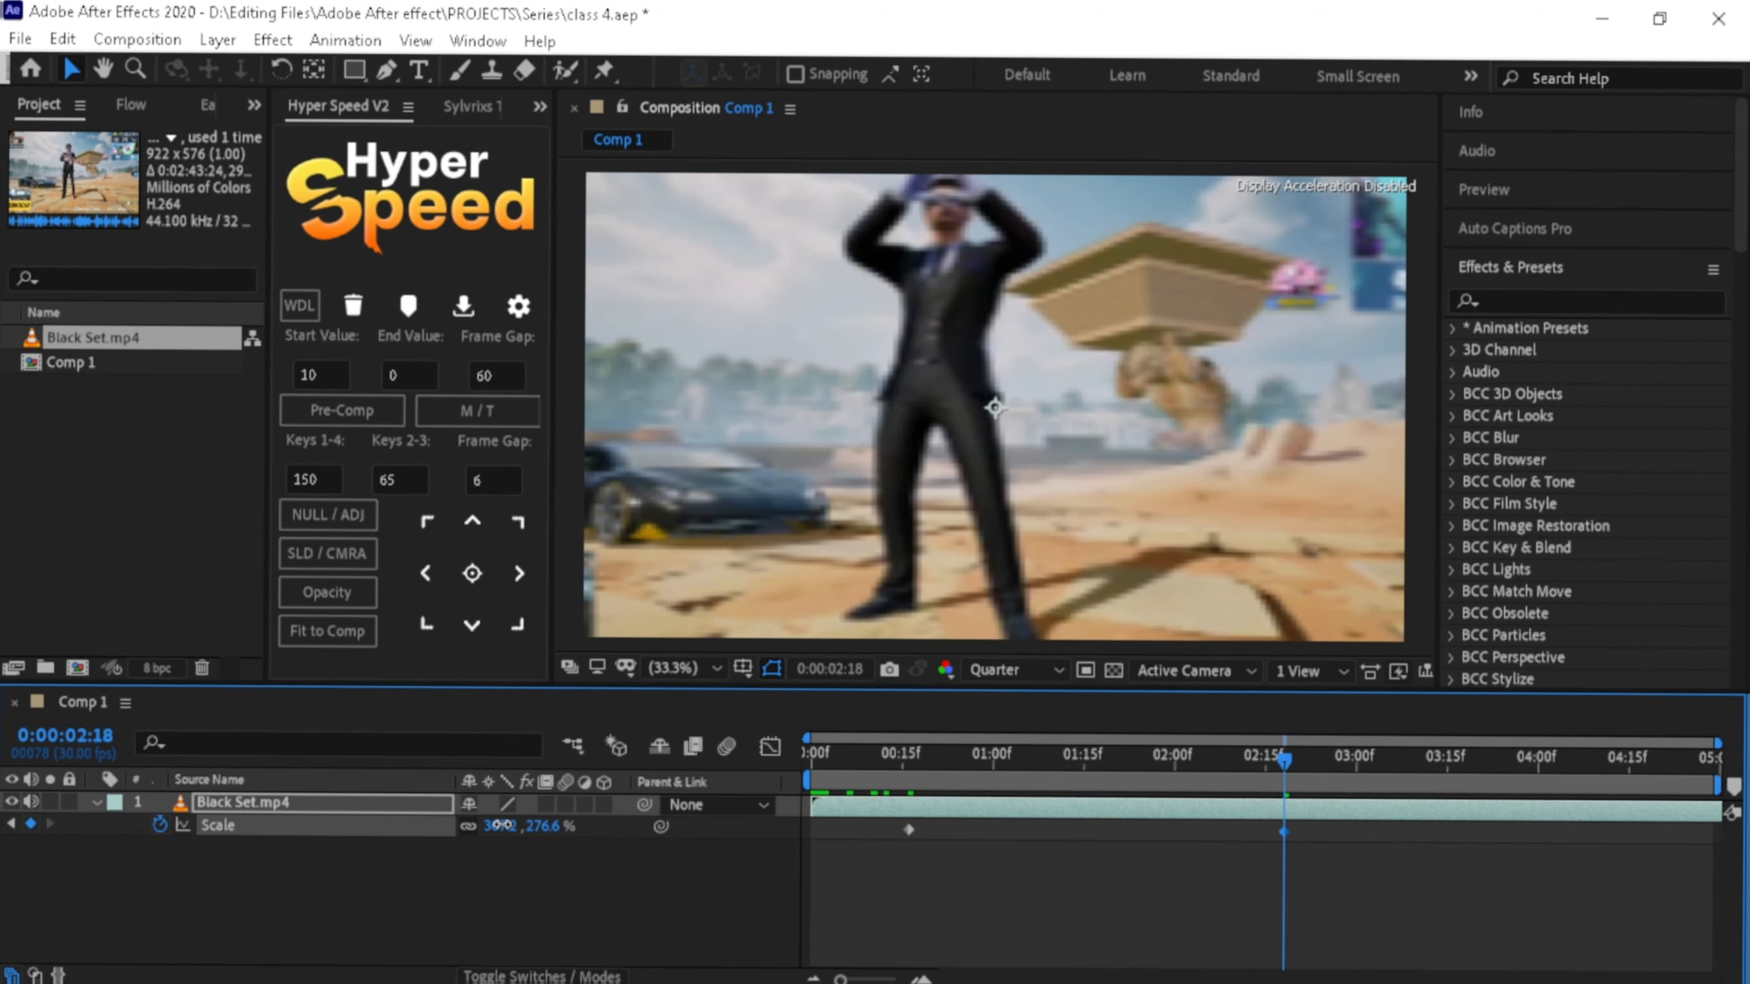
pyautogui.click(503, 825)
pyautogui.write('300')
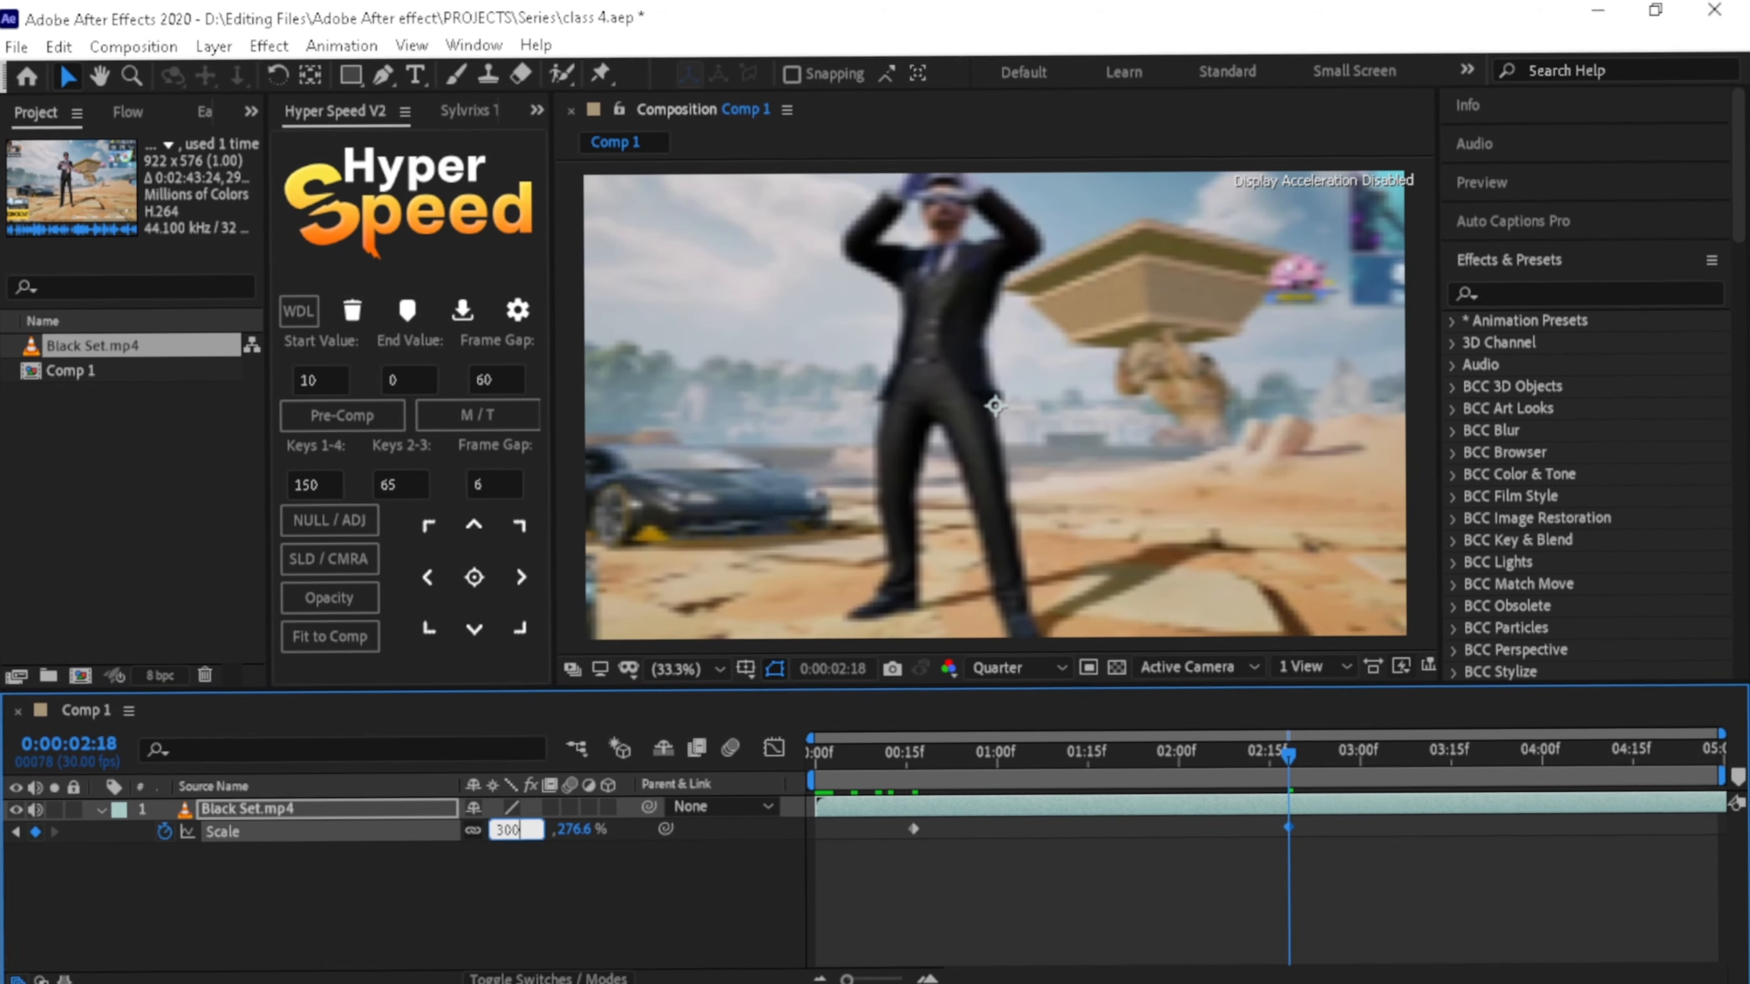
pyautogui.press('Return')
# - Apply Easy Ease to both Scale keyframes and preview the zoom-in
pyautogui.moveTo(1287, 755); pyautogui.dragTo(912, 757)
pyautogui.moveTo(1326, 862); pyautogui.dragTo(889, 819)
pyautogui.press('F9')
pyautogui.press('space')
pyautogui.press('space')
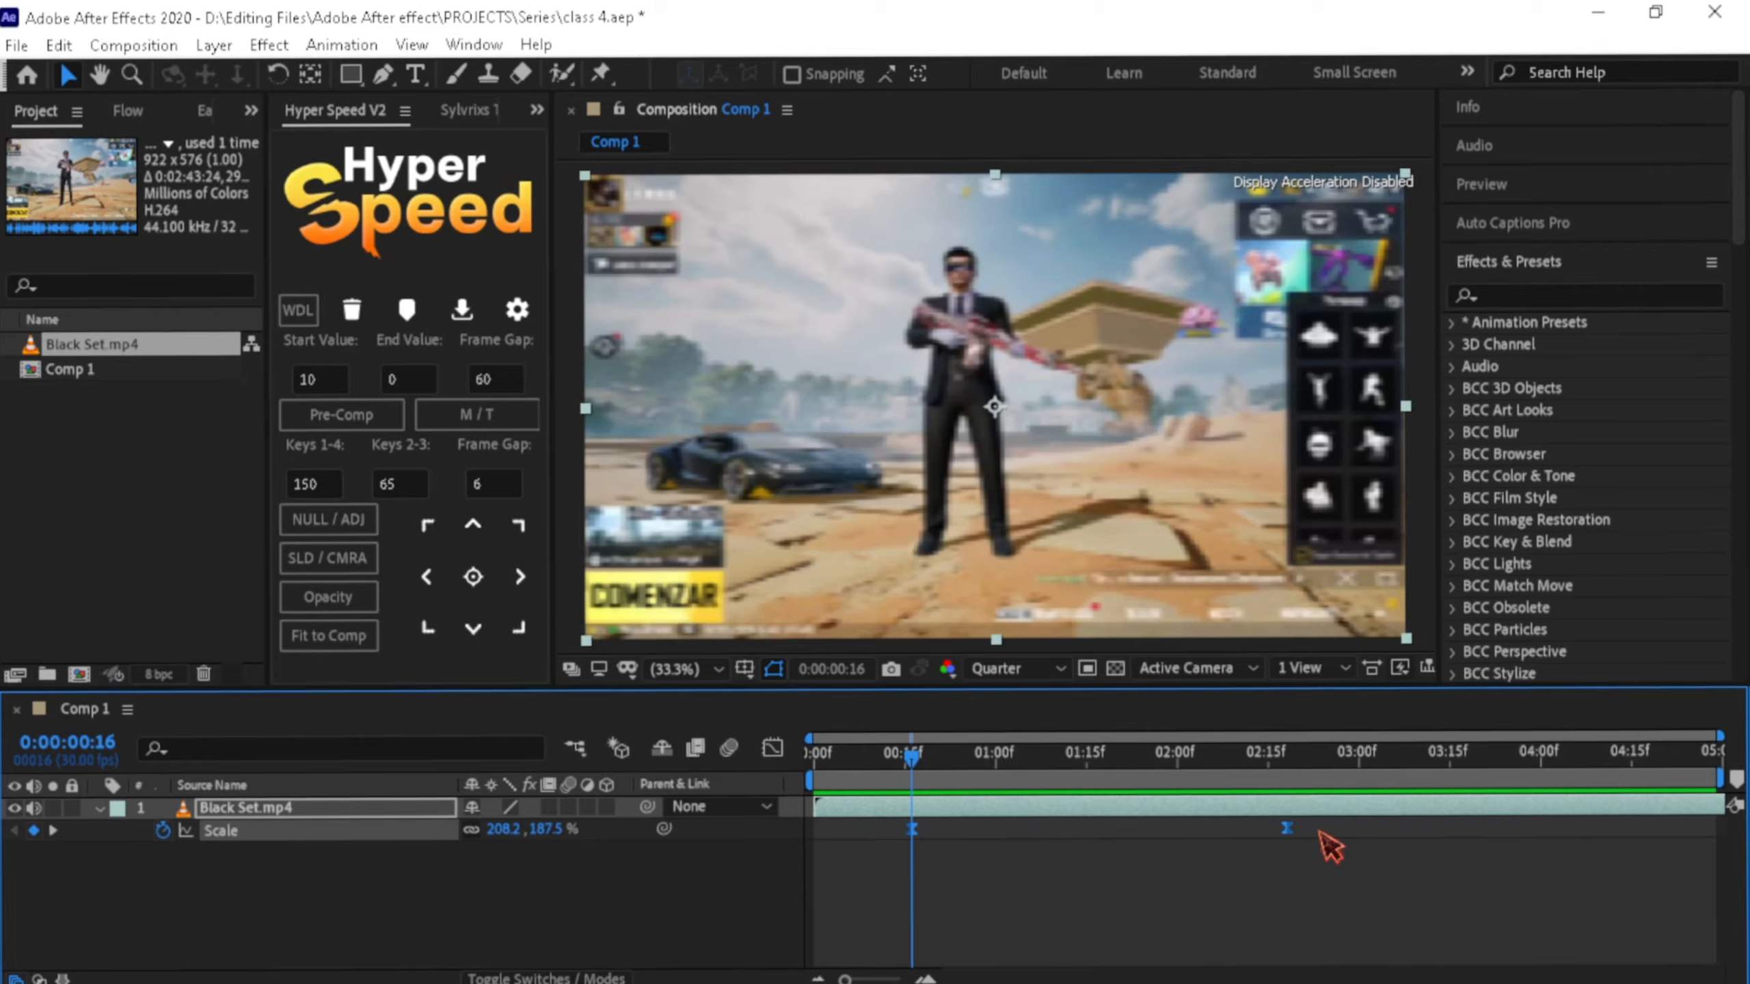
# - Time-reverse the two Scale keyframes to turn the zoom-in into a zoom-out, and preview it
pyautogui.rightClick(916, 829)
pyautogui.moveTo(1189, 816)
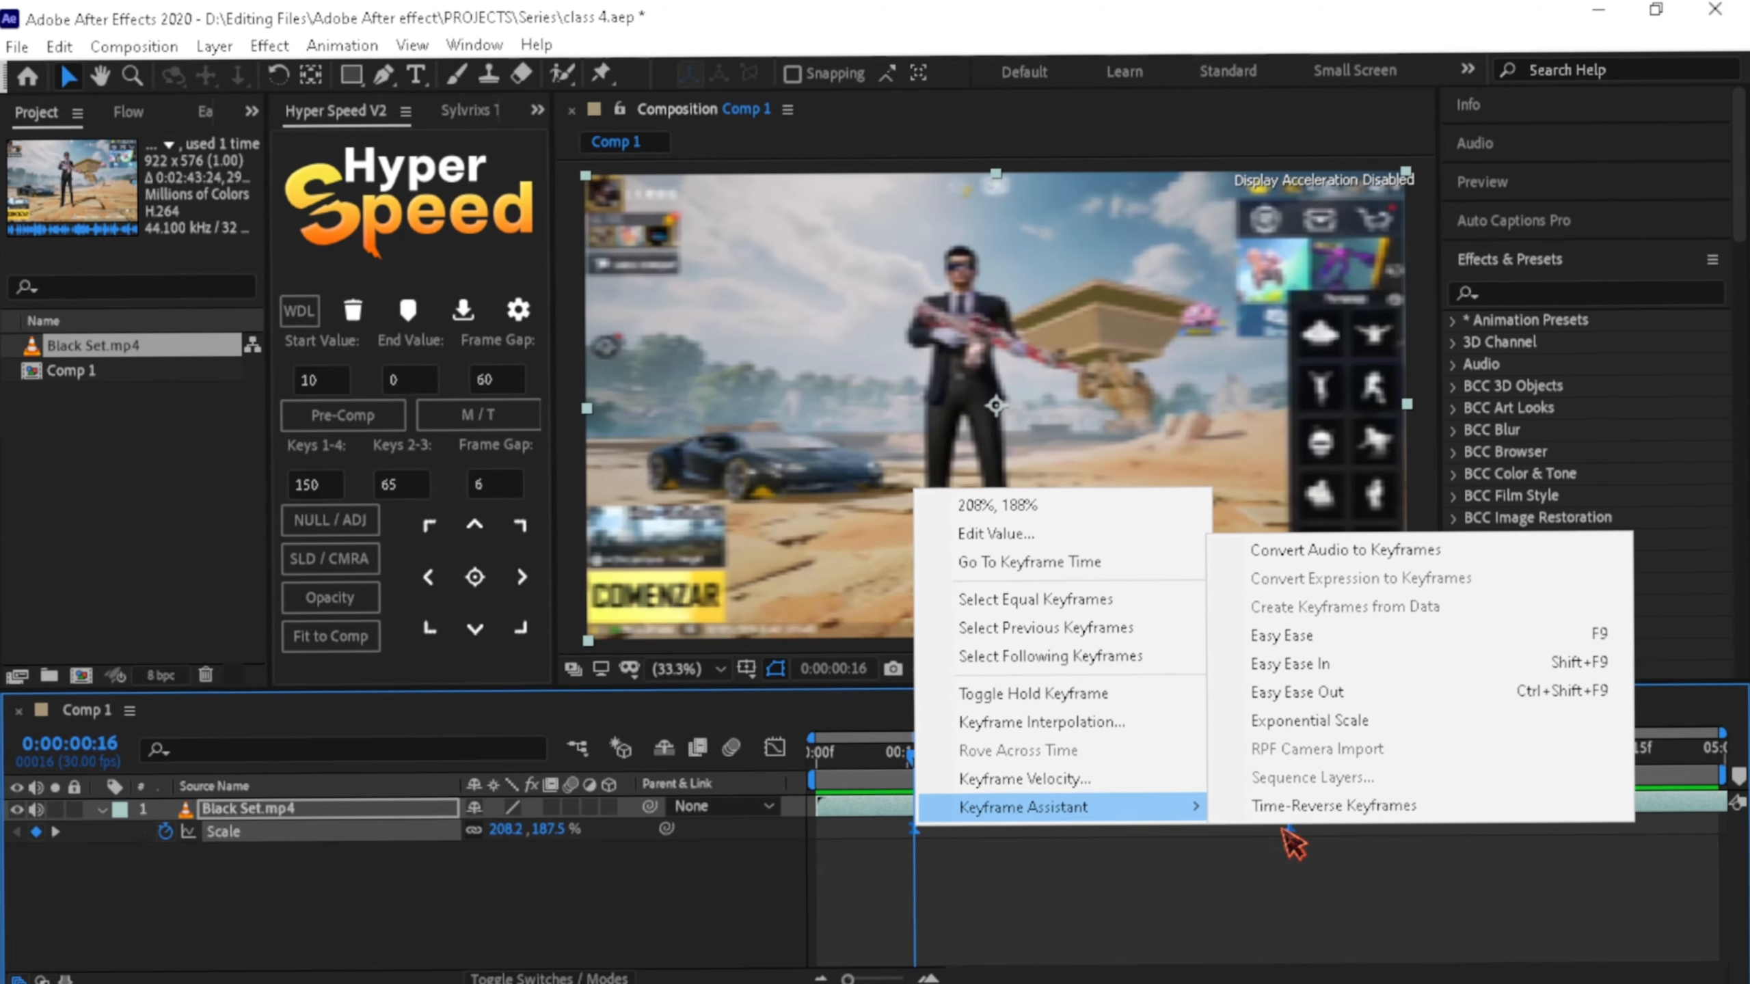
pyautogui.click(1334, 804)
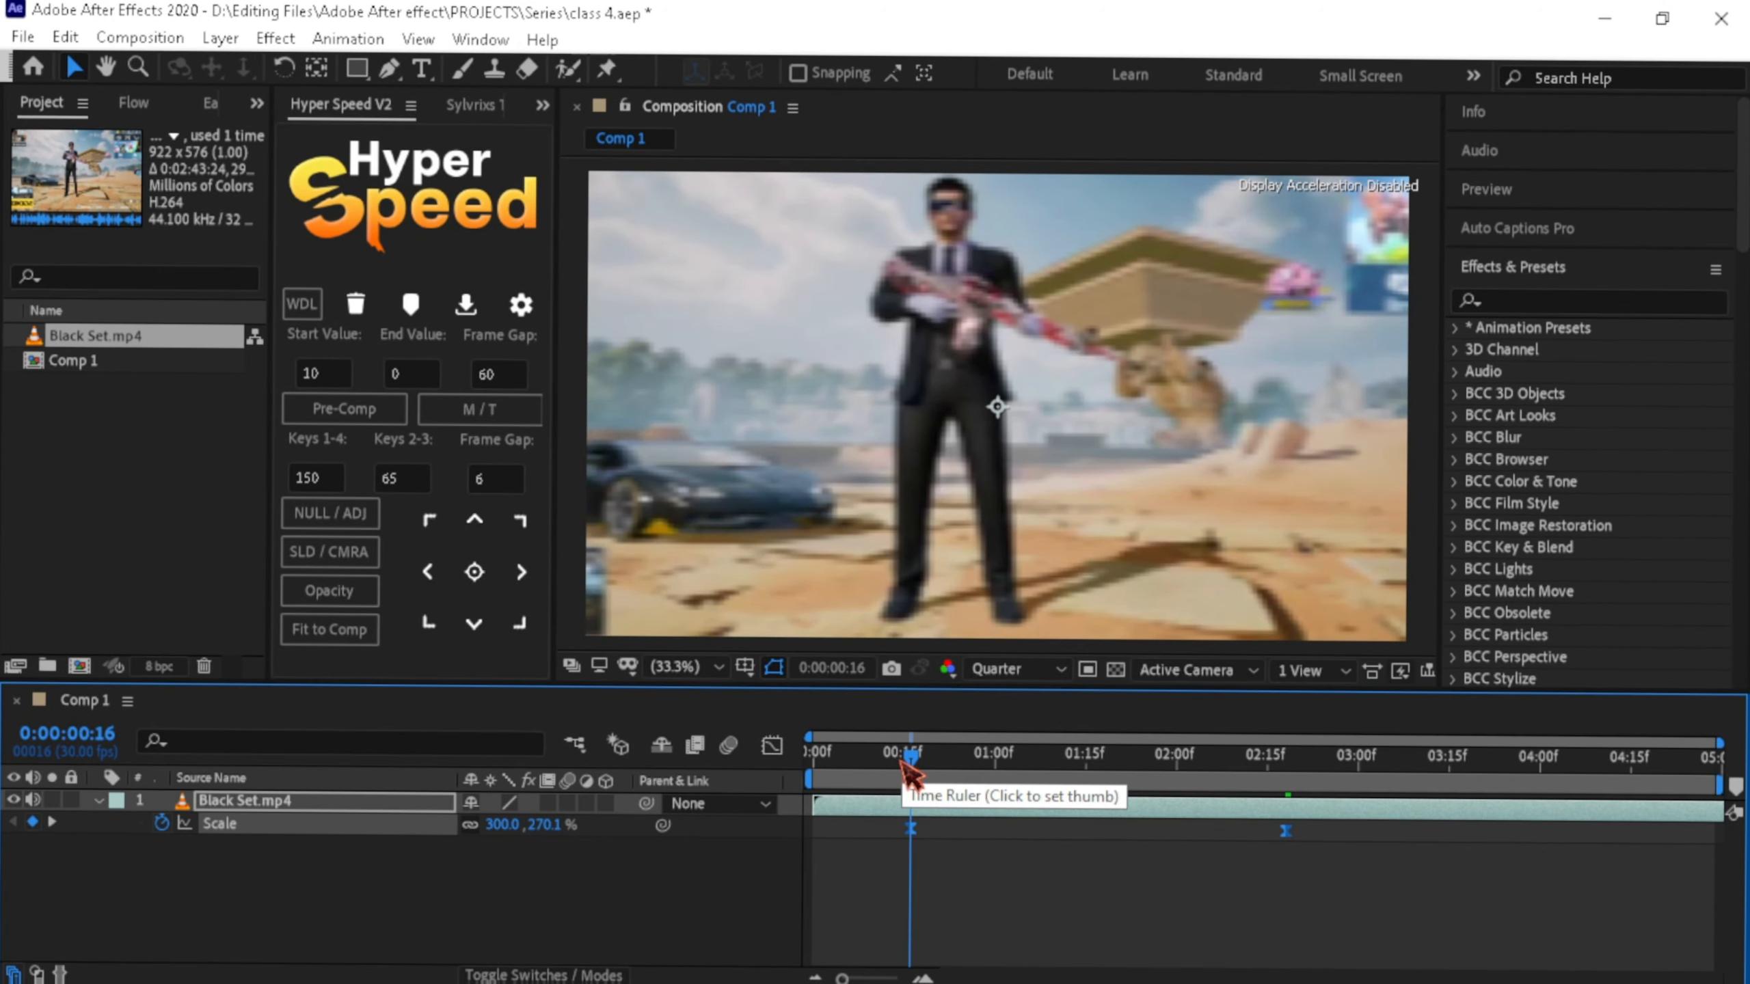
pyautogui.moveTo(904, 778); pyautogui.dragTo(1109, 815)
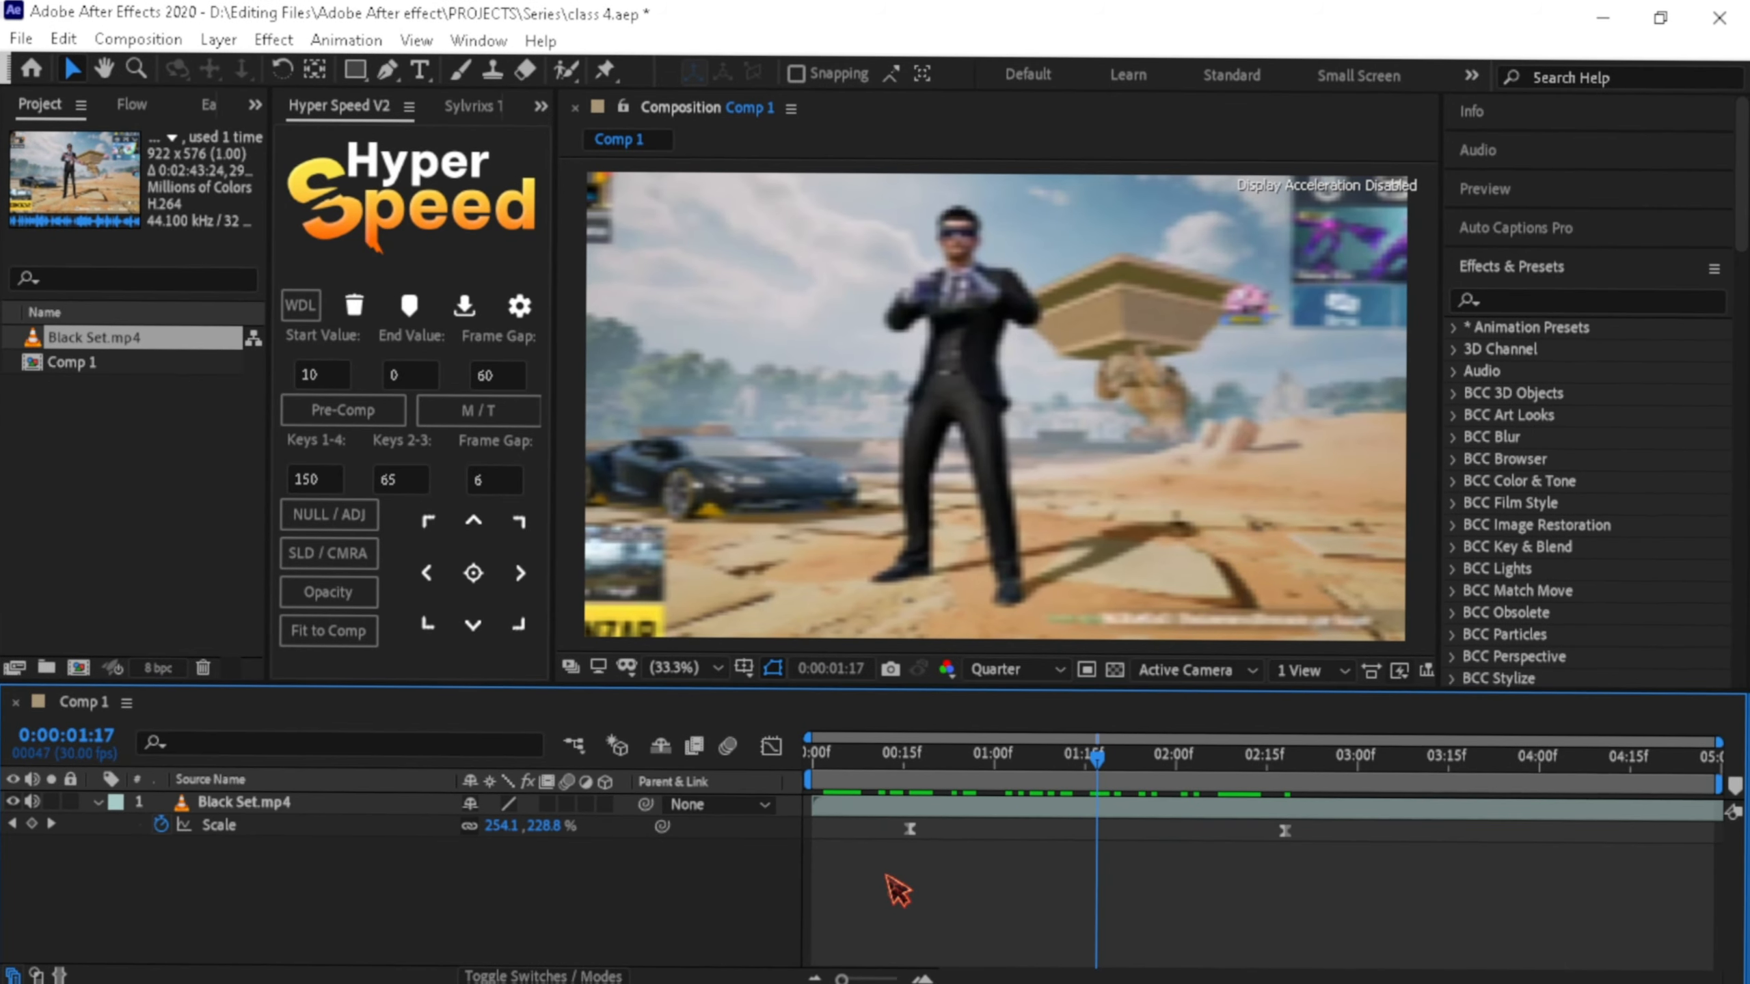
pyautogui.click(849, 855)
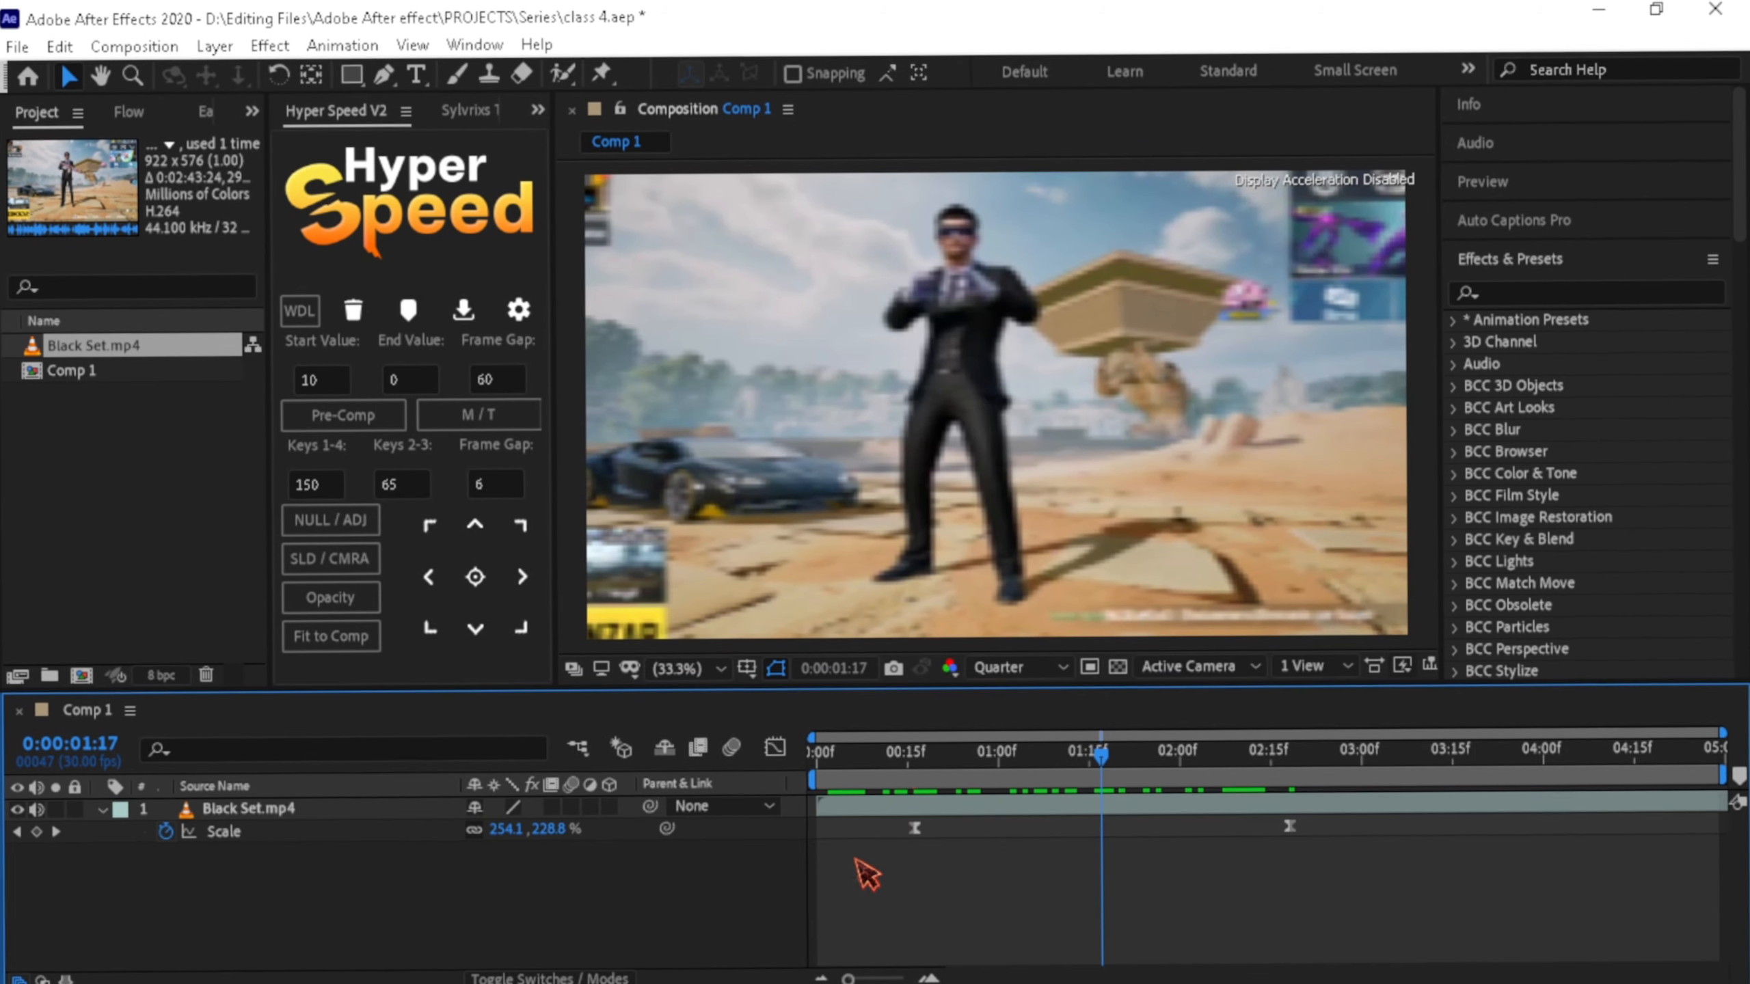
# - Move the second Scale keyframe earlier, to 0:00:01:15
pyautogui.moveTo(918, 772); pyautogui.dragTo(1335, 770)
pyautogui.moveTo(1319, 866); pyautogui.dragTo(886, 820)
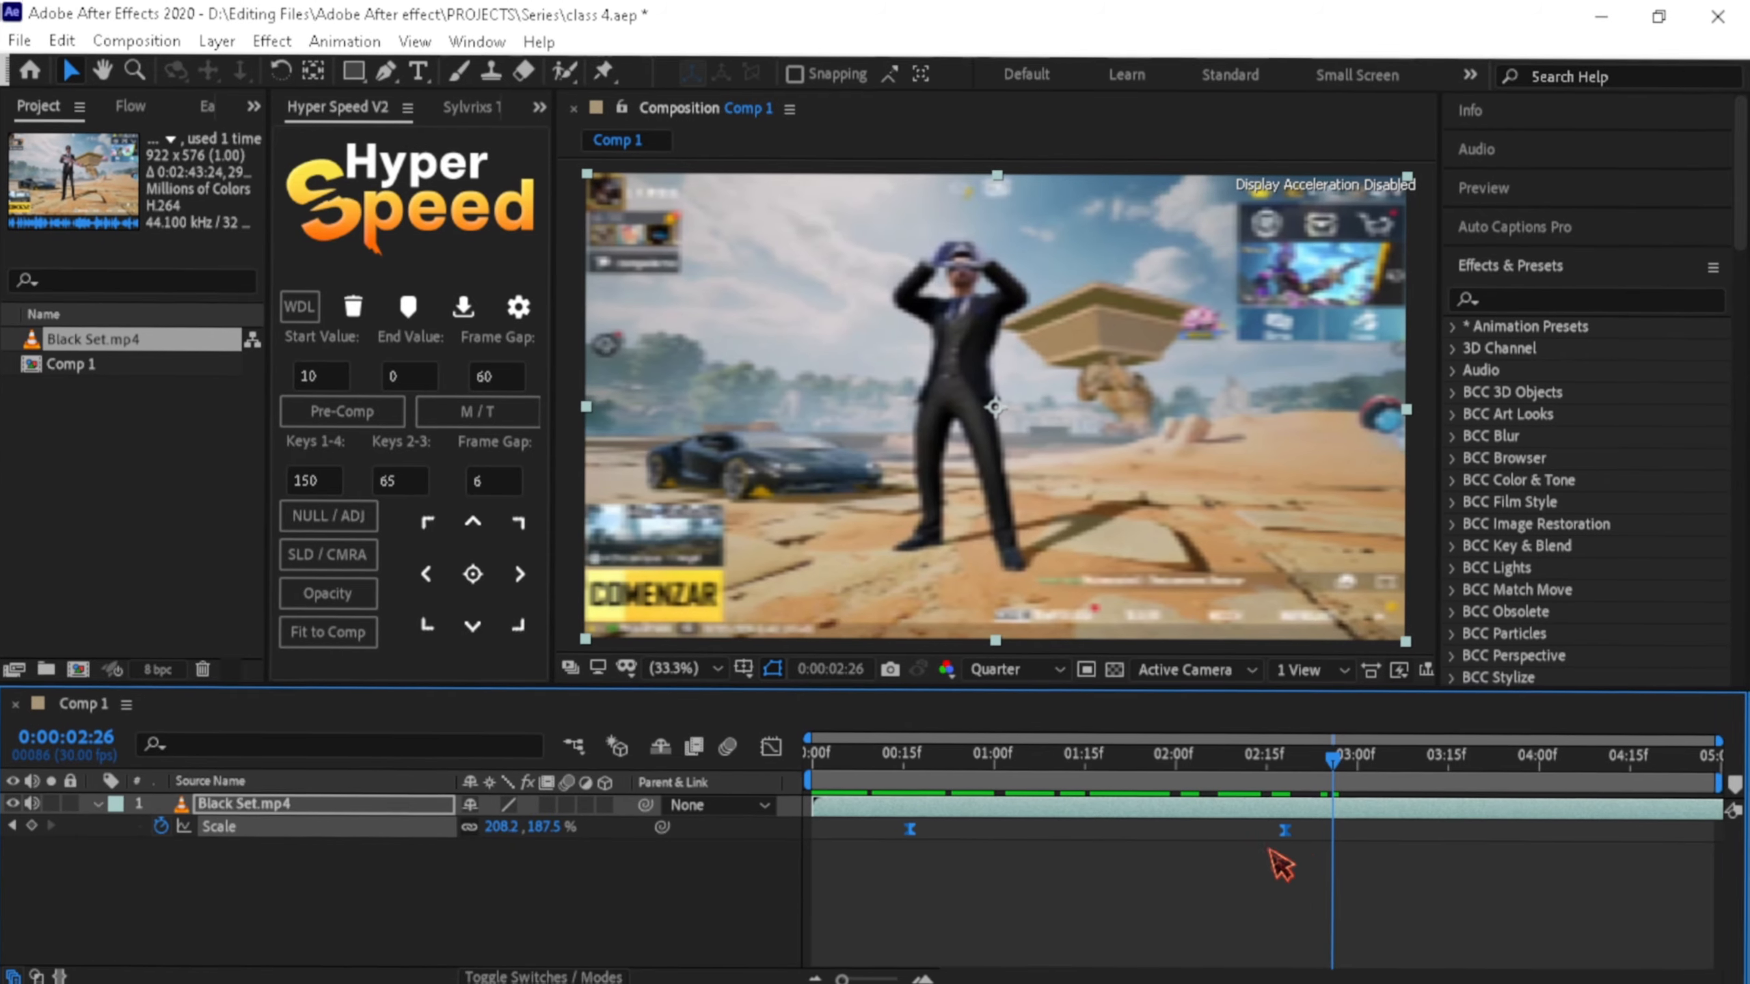
pyautogui.moveTo(1286, 831); pyautogui.dragTo(1091, 830)
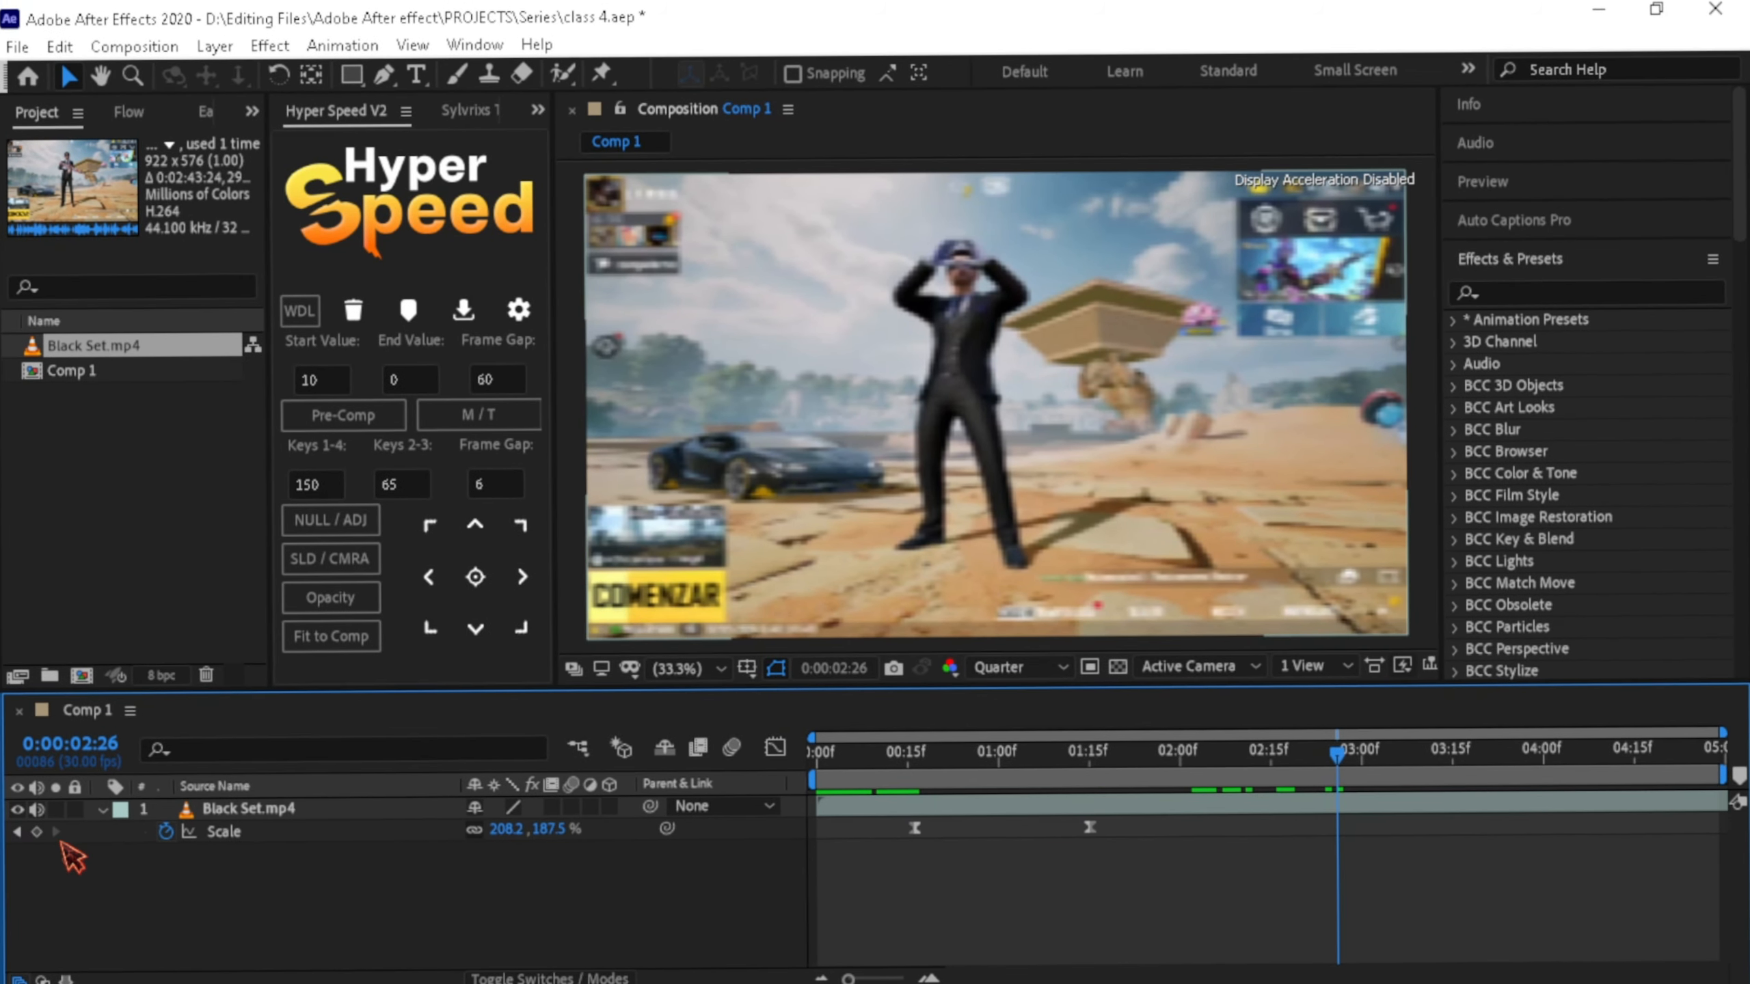
# - Set the Scale keyframe at 0:00:01:15 to 0% and preview the shrinking clip from the start
pyautogui.click(17, 832)
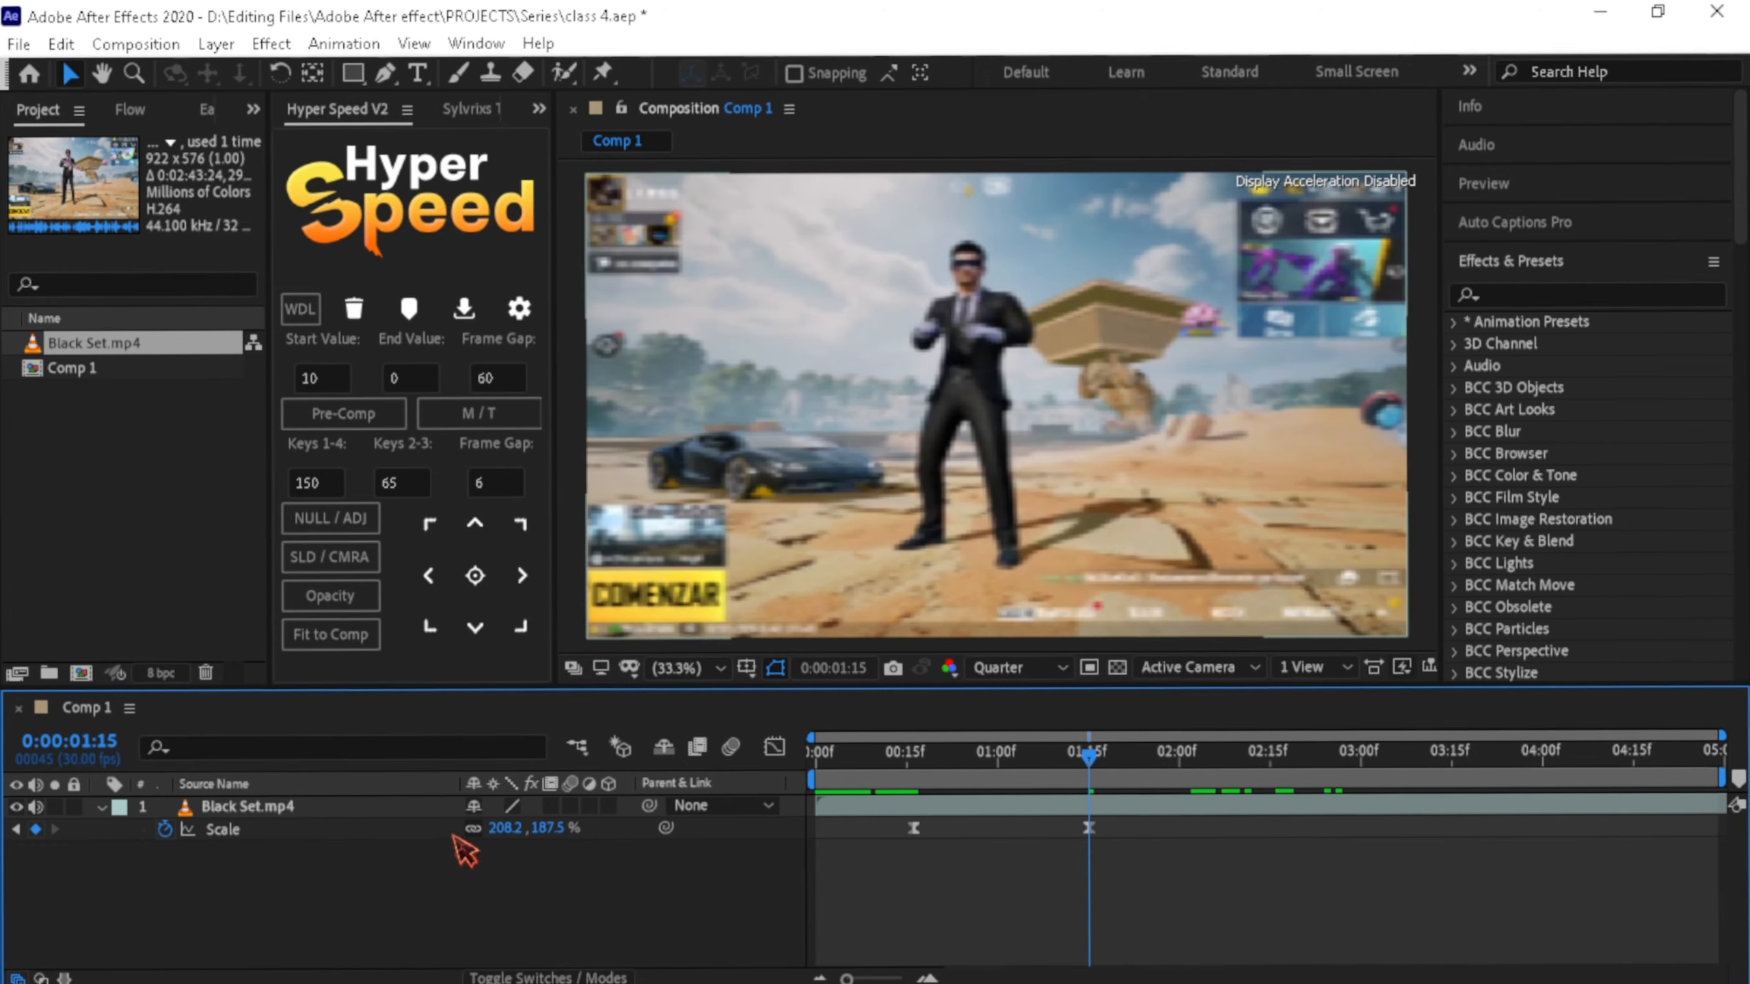
pyautogui.click(503, 827)
pyautogui.write('0')
pyautogui.press('Return')
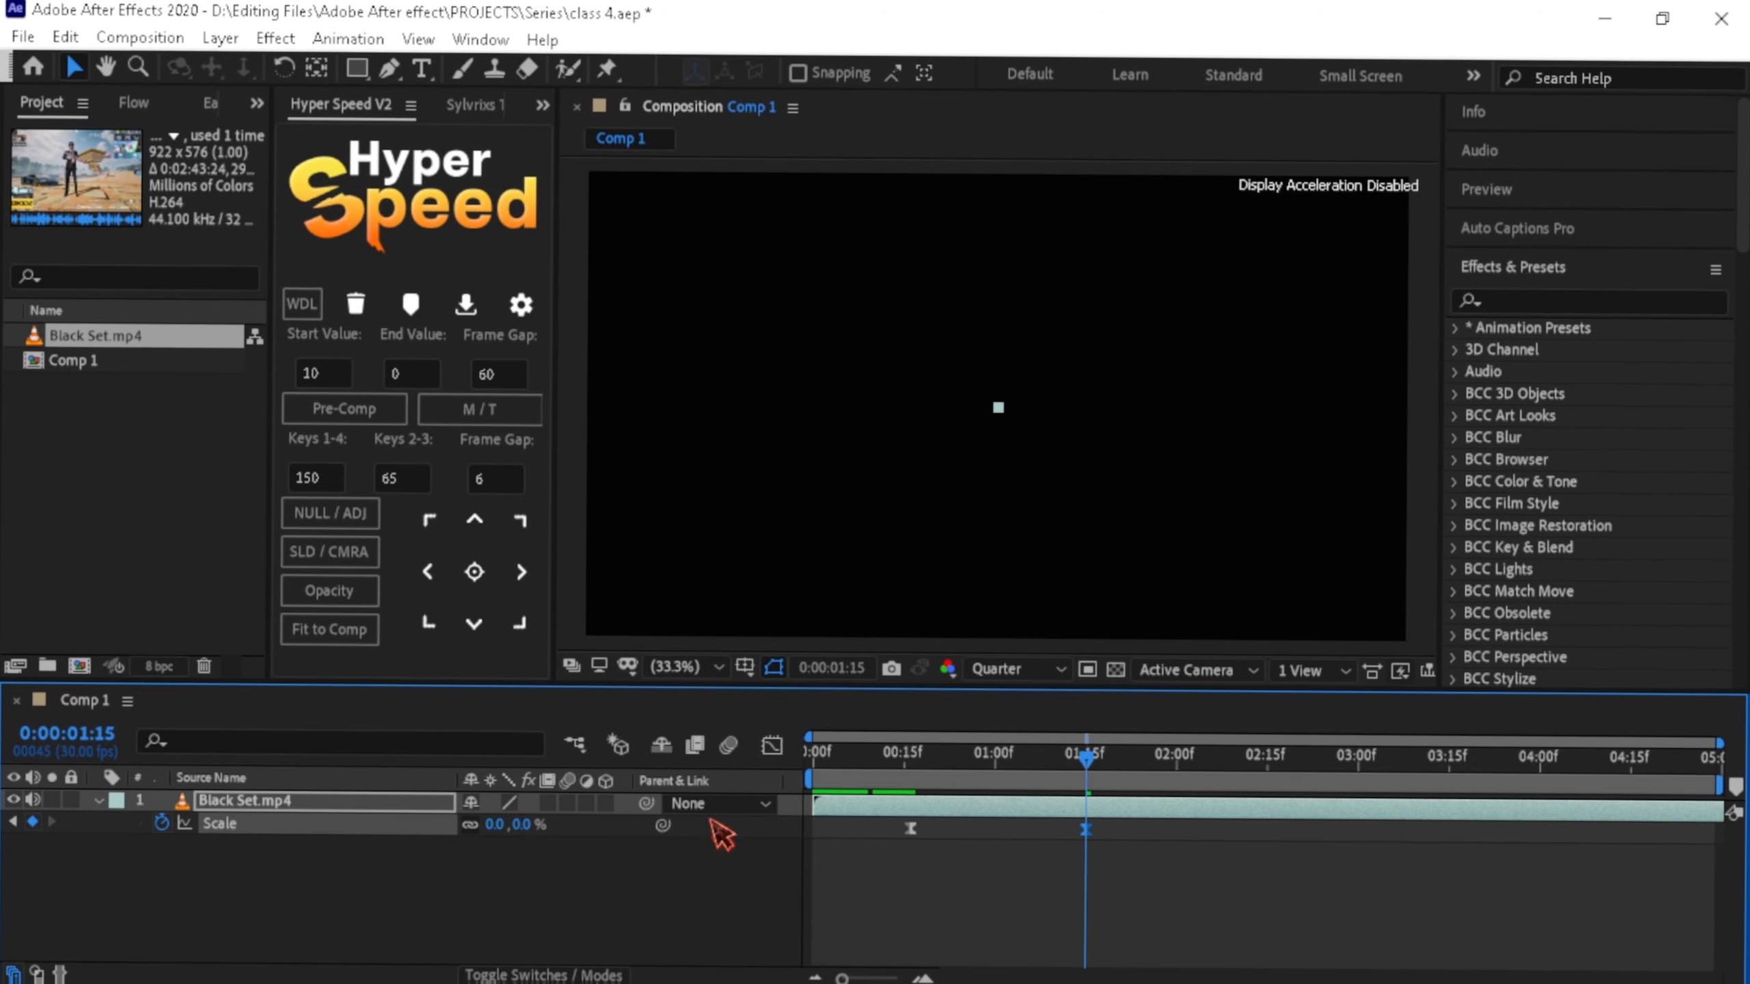
pyautogui.moveTo(1042, 768); pyautogui.dragTo(781, 754)
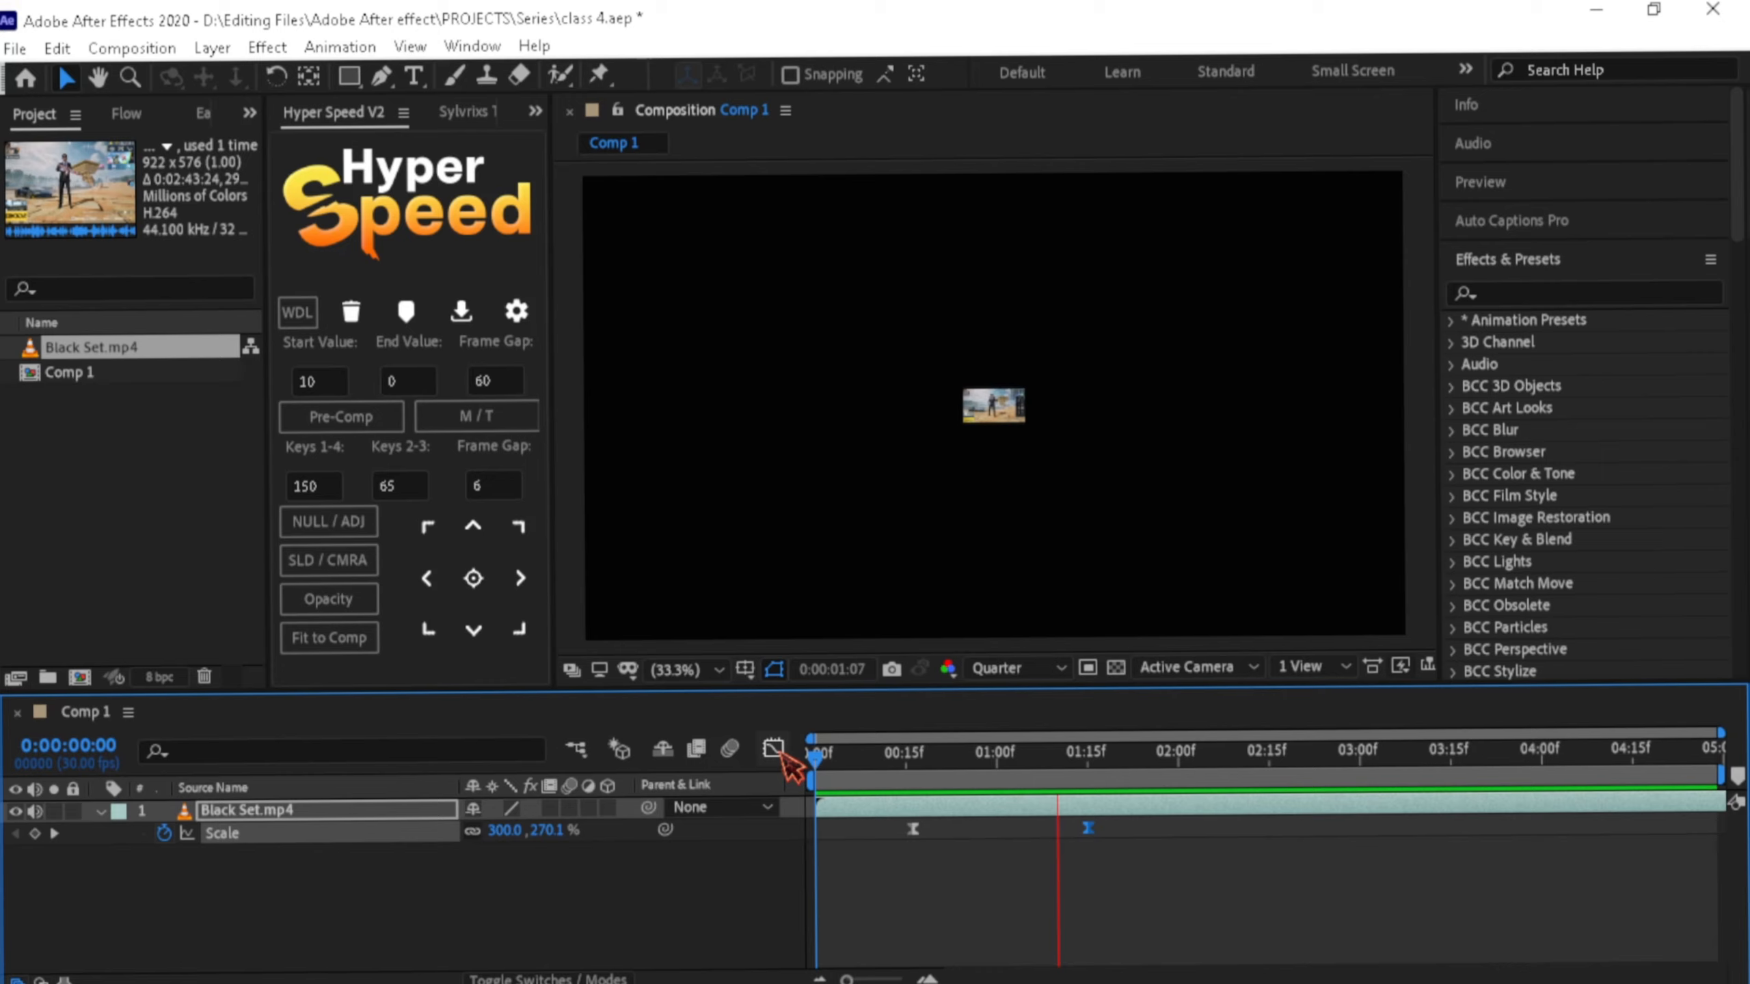
pyautogui.press('space')
# - Fit the layer to the composition at the 0:00:00:16 Scale keyframe and set the 0:00:01:15 keyframe to 50%
pyautogui.moveTo(1011, 751); pyautogui.dragTo(997, 750)
pyautogui.hotkey('alt', 'Tab')
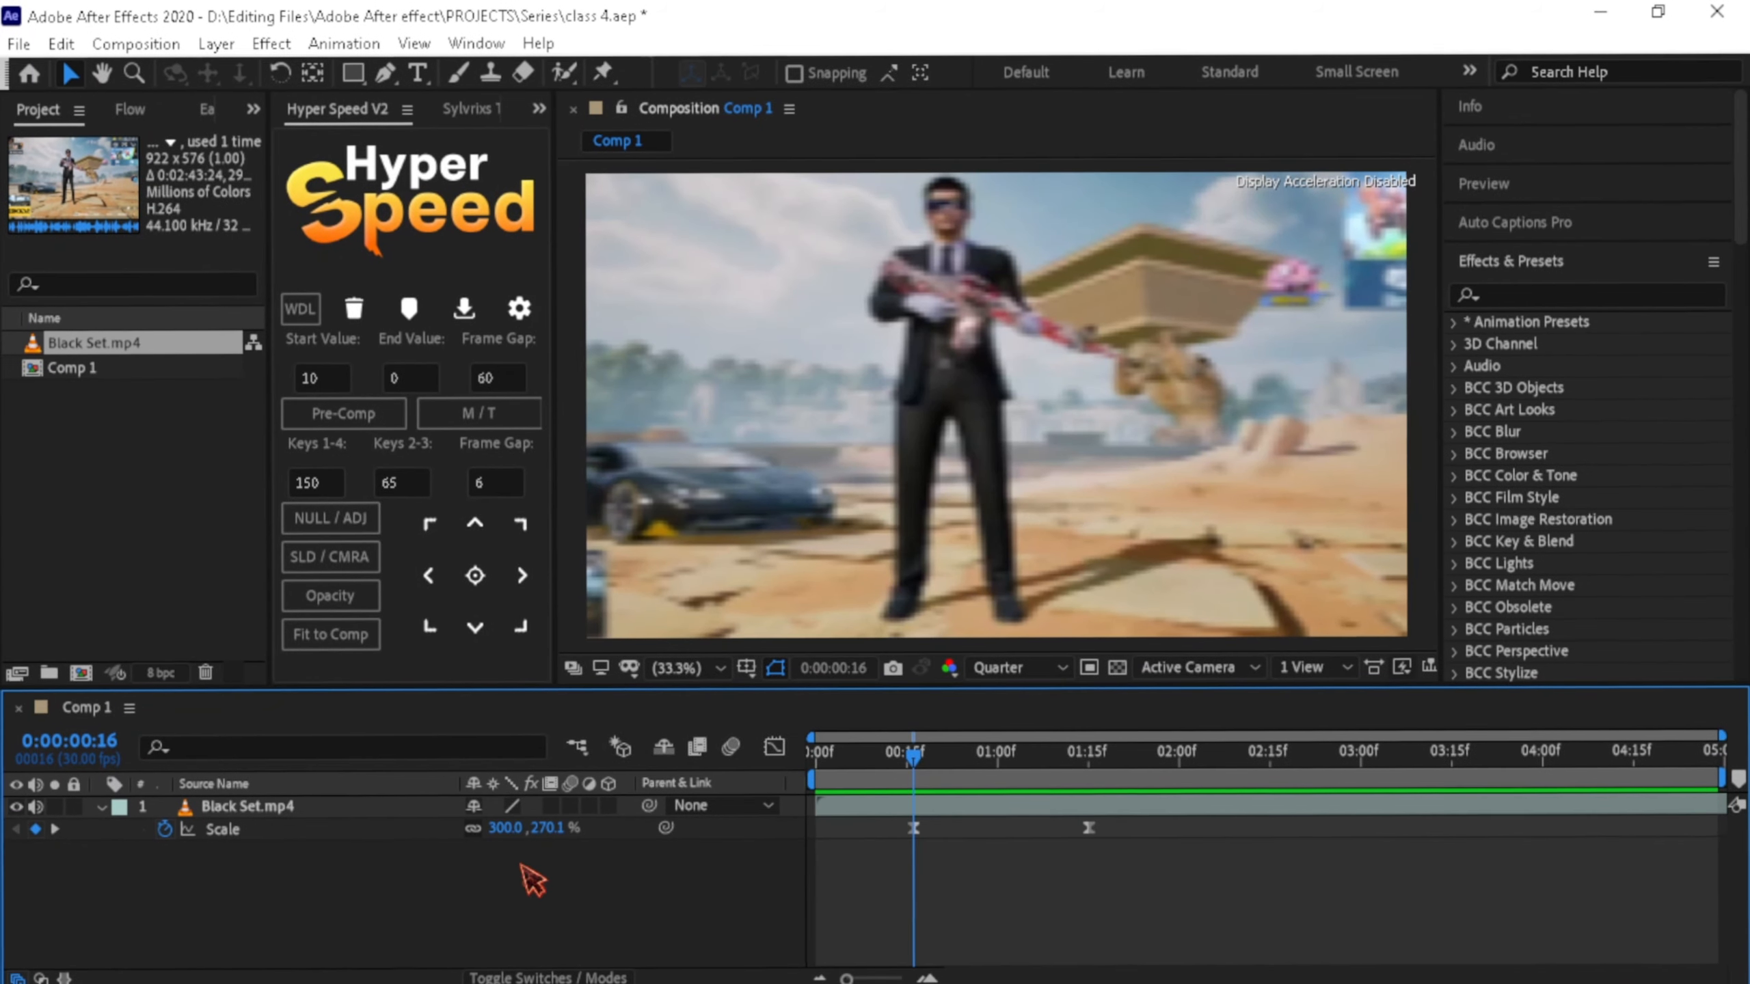
pyautogui.click(505, 828)
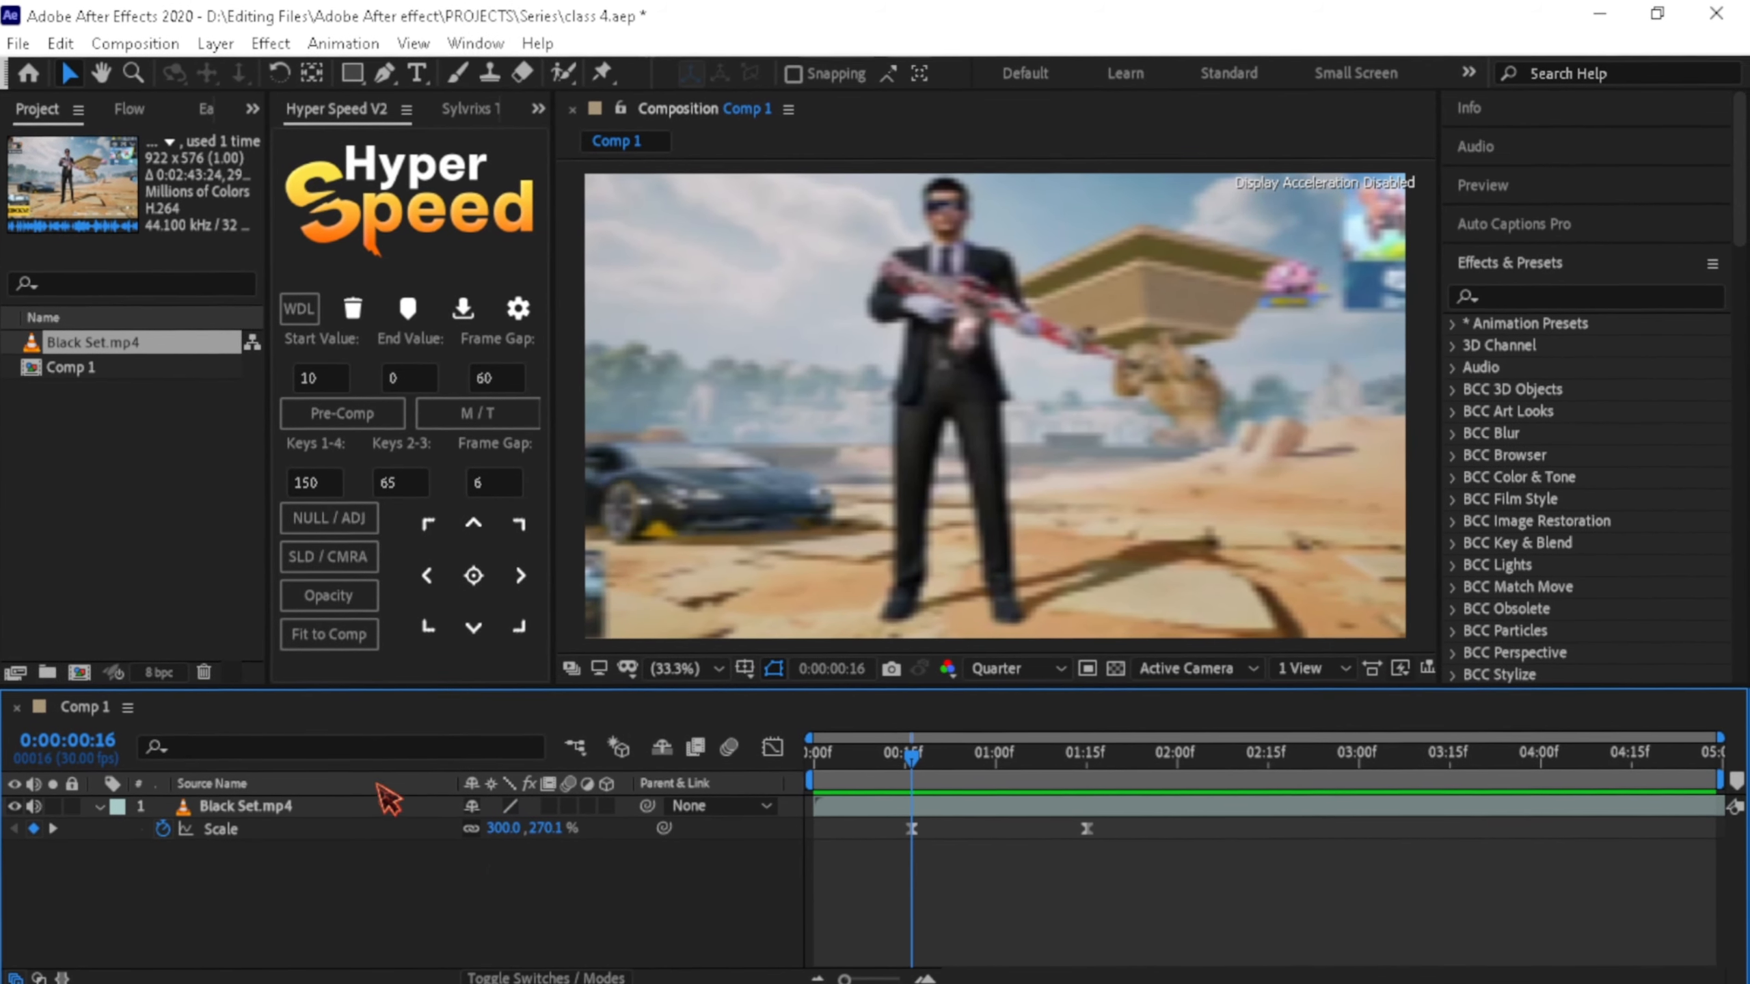
pyautogui.click(377, 811)
pyautogui.hotkey('ctrl', 'alt', 'f')
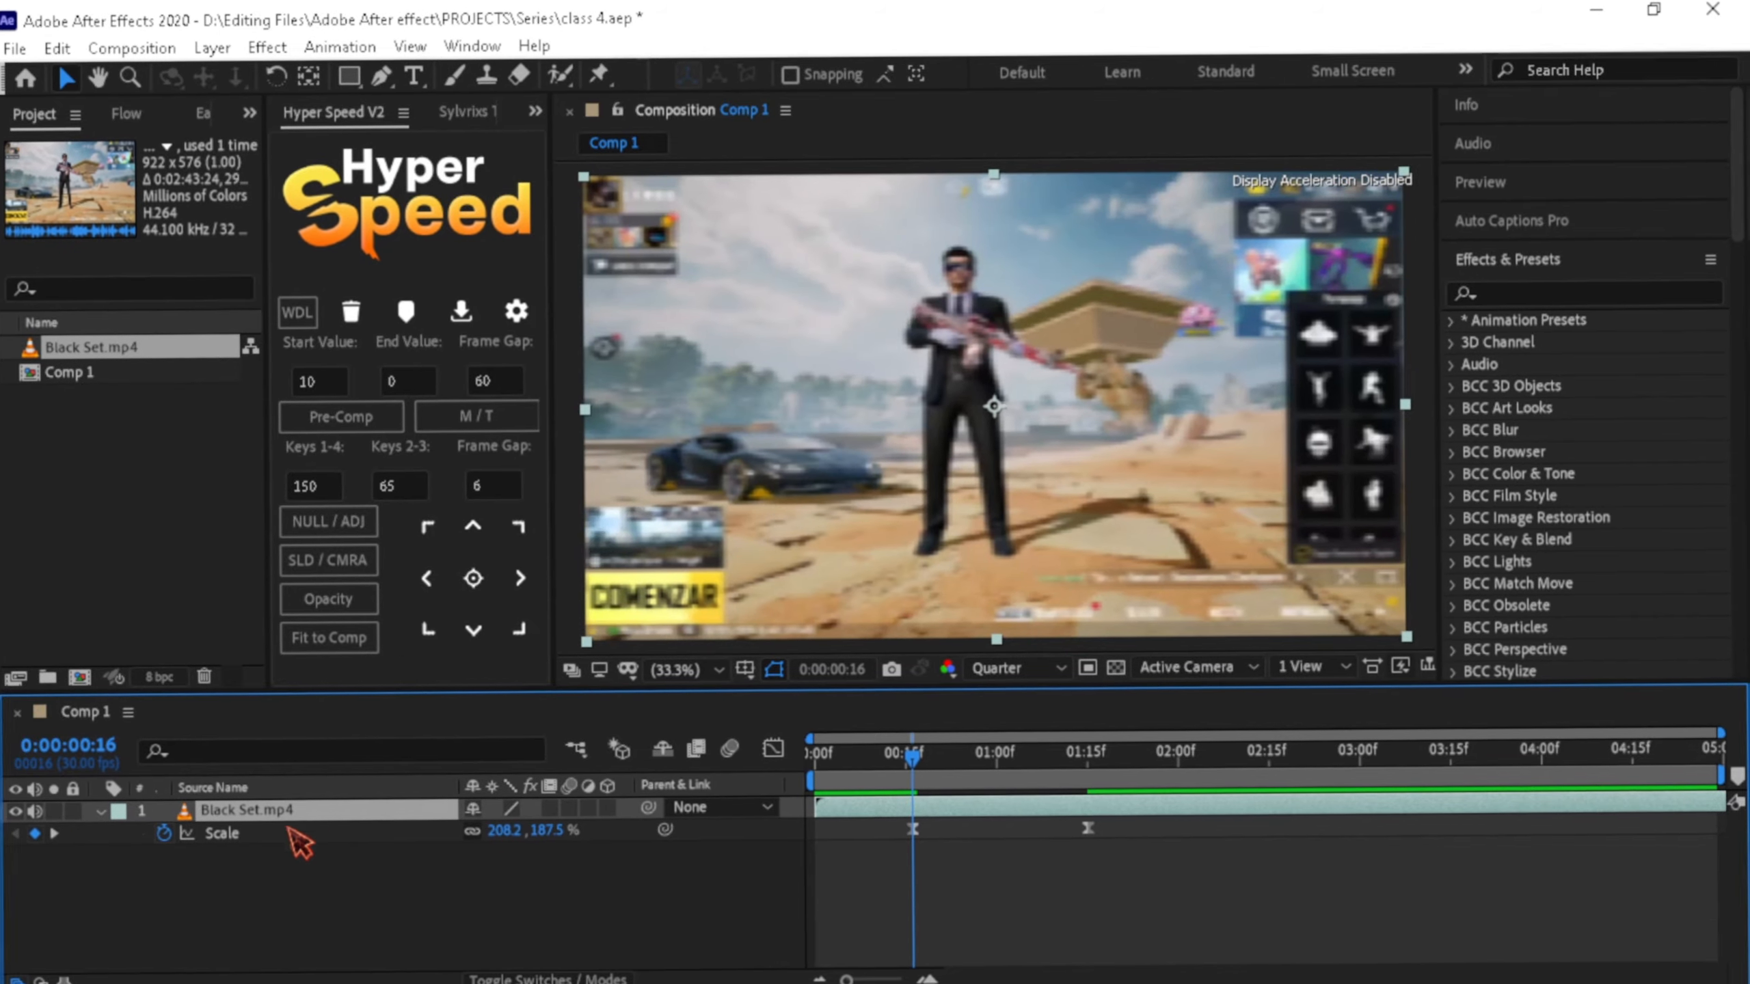
pyautogui.press('k')
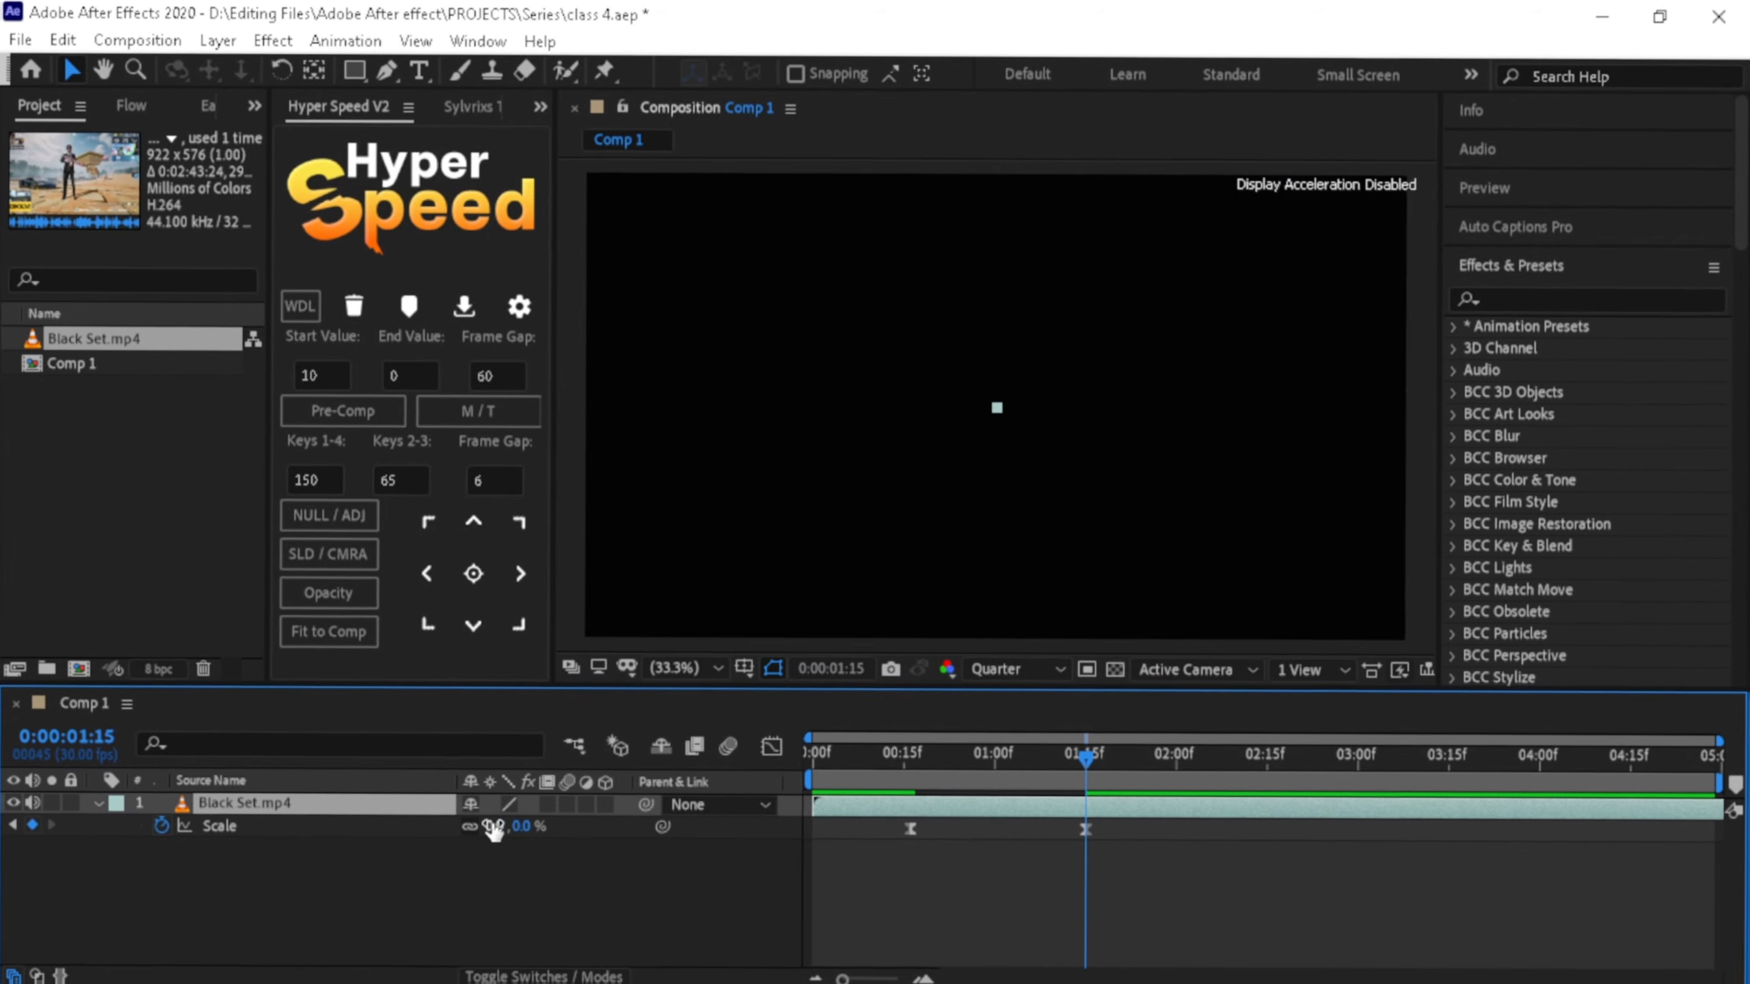
pyautogui.press('Return')
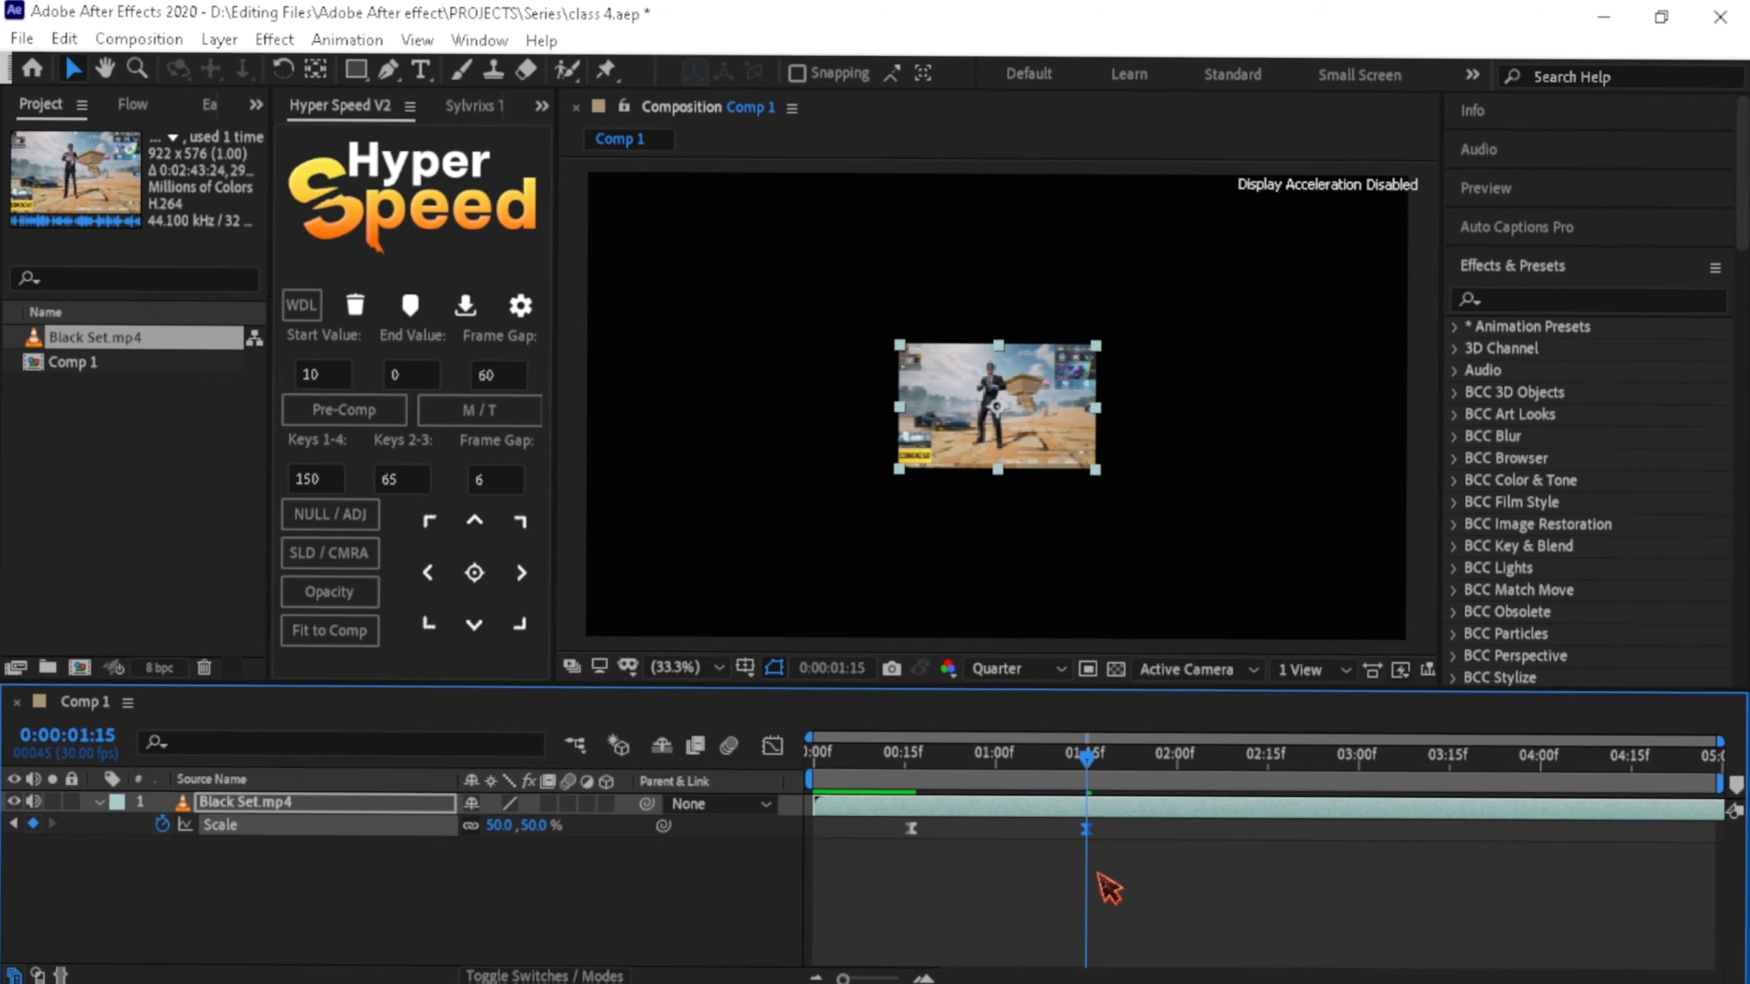
# - Select both Scale keyframes and bring up the Flow curve editor, dismissing its introduction
pyautogui.moveTo(1147, 870); pyautogui.dragTo(789, 817)
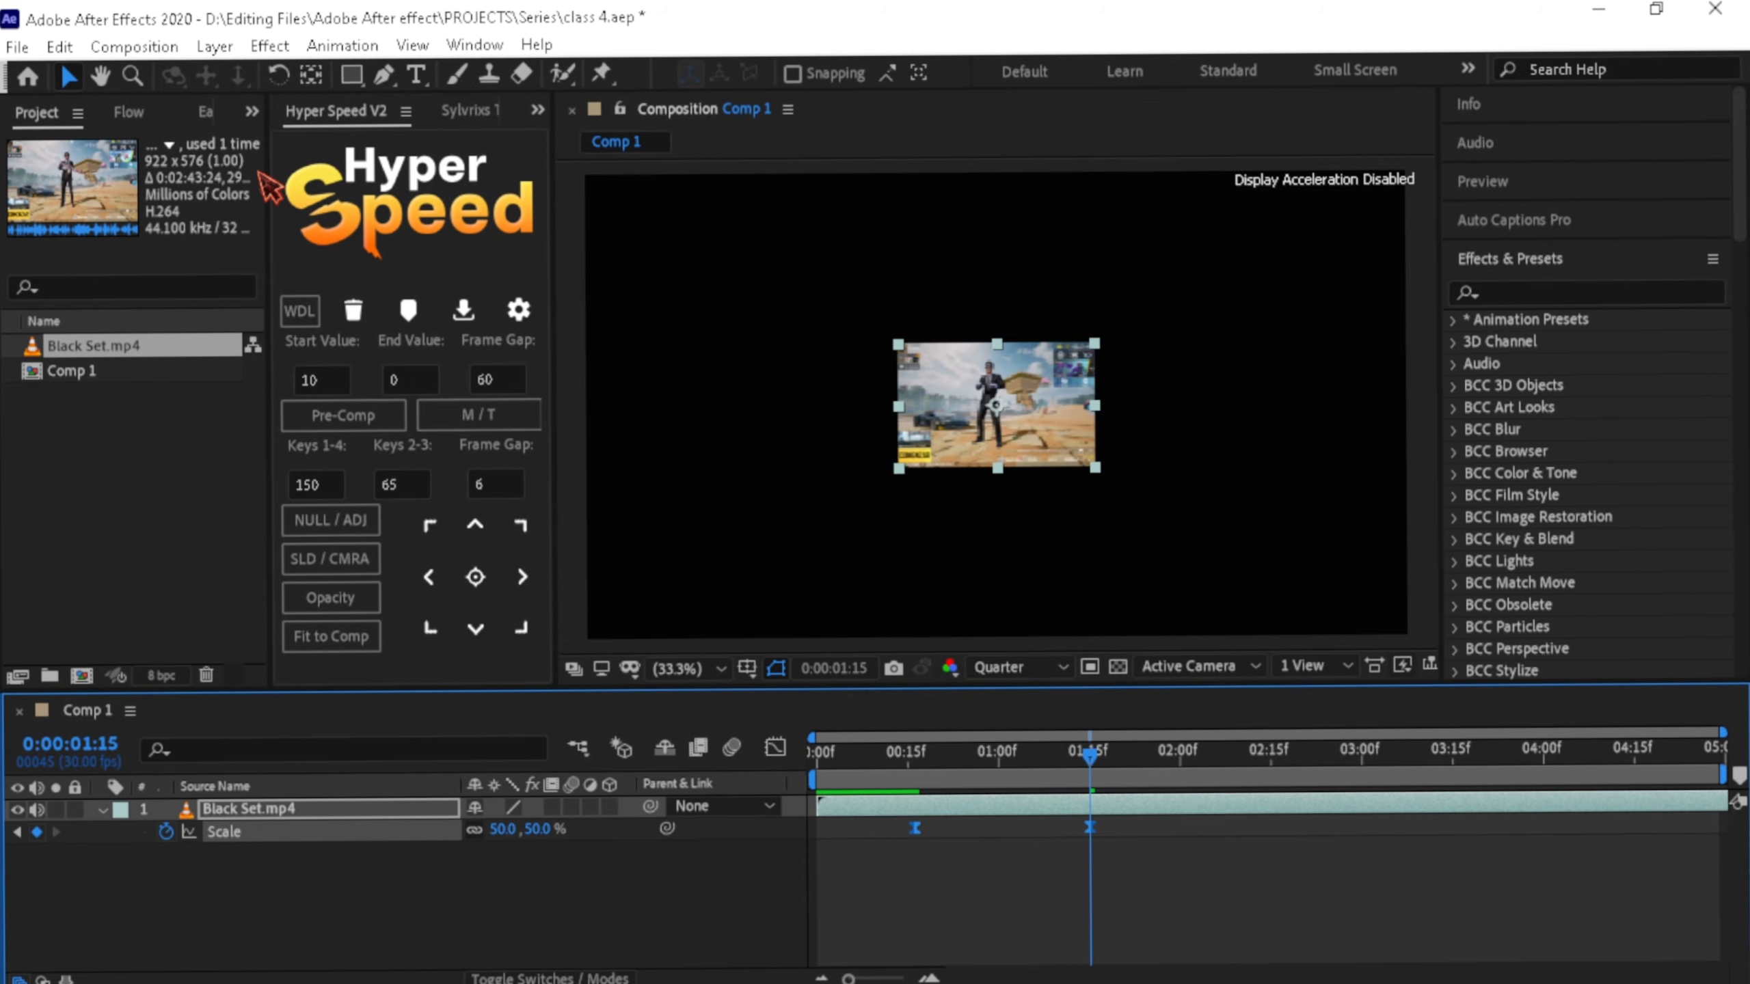
pyautogui.click(128, 112)
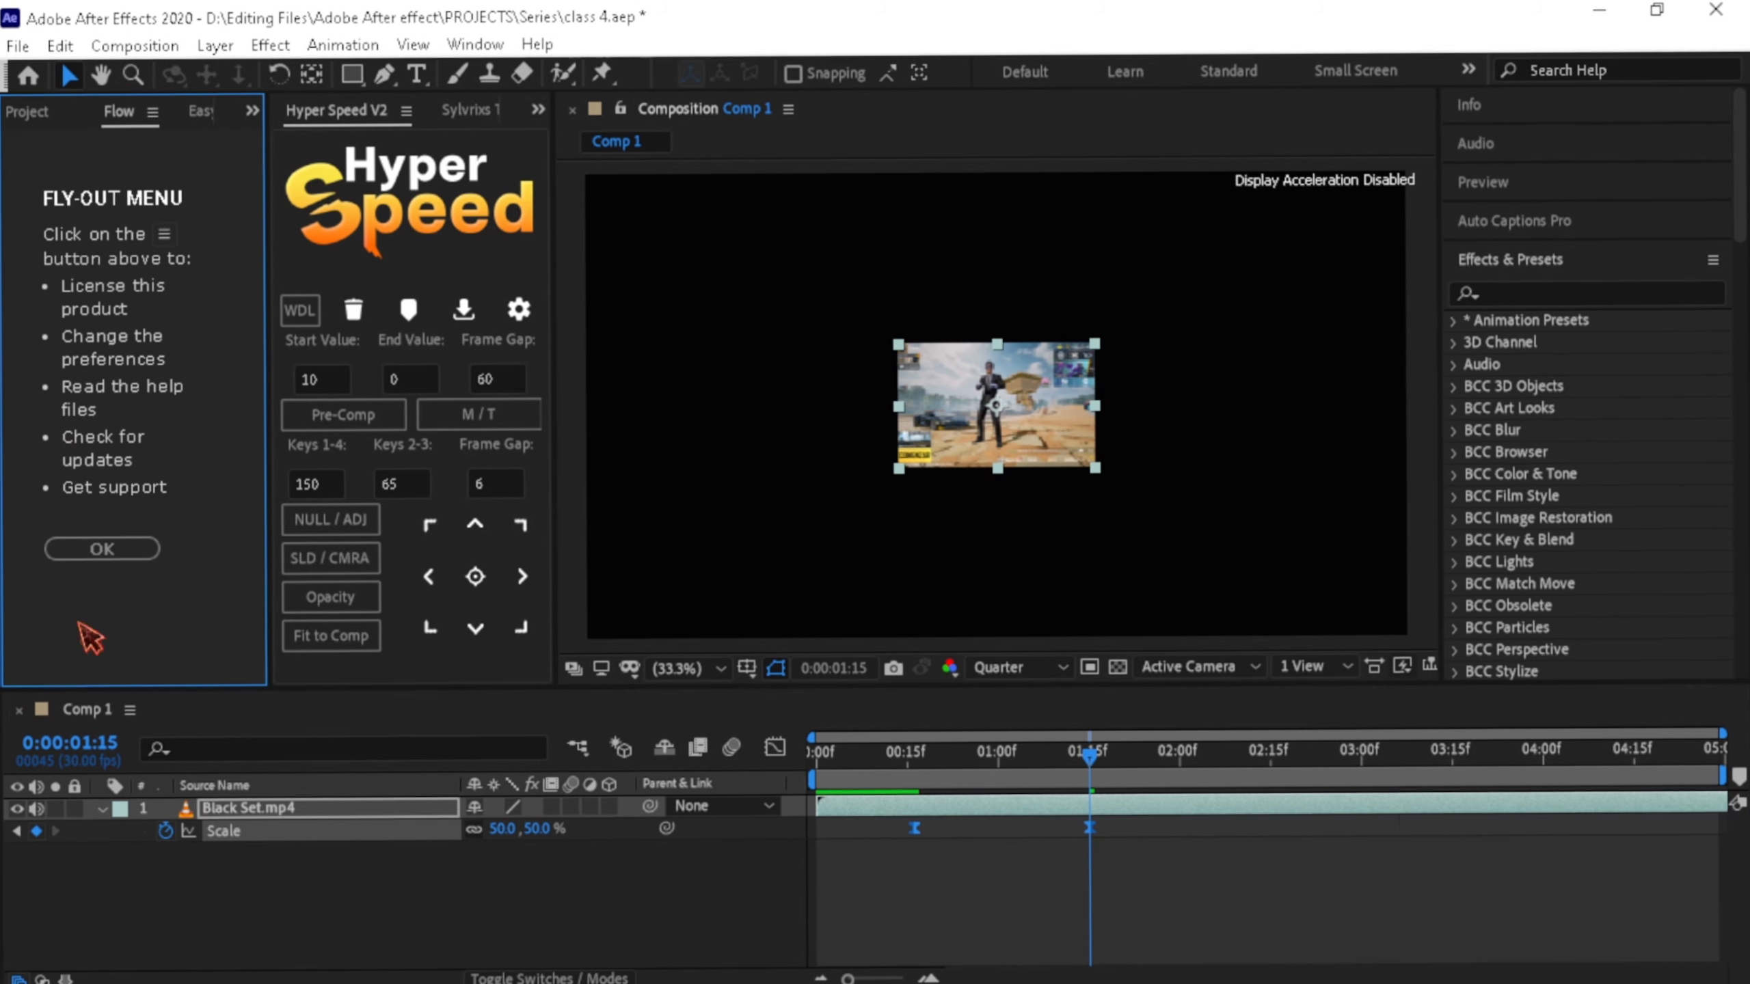
pyautogui.click(101, 547)
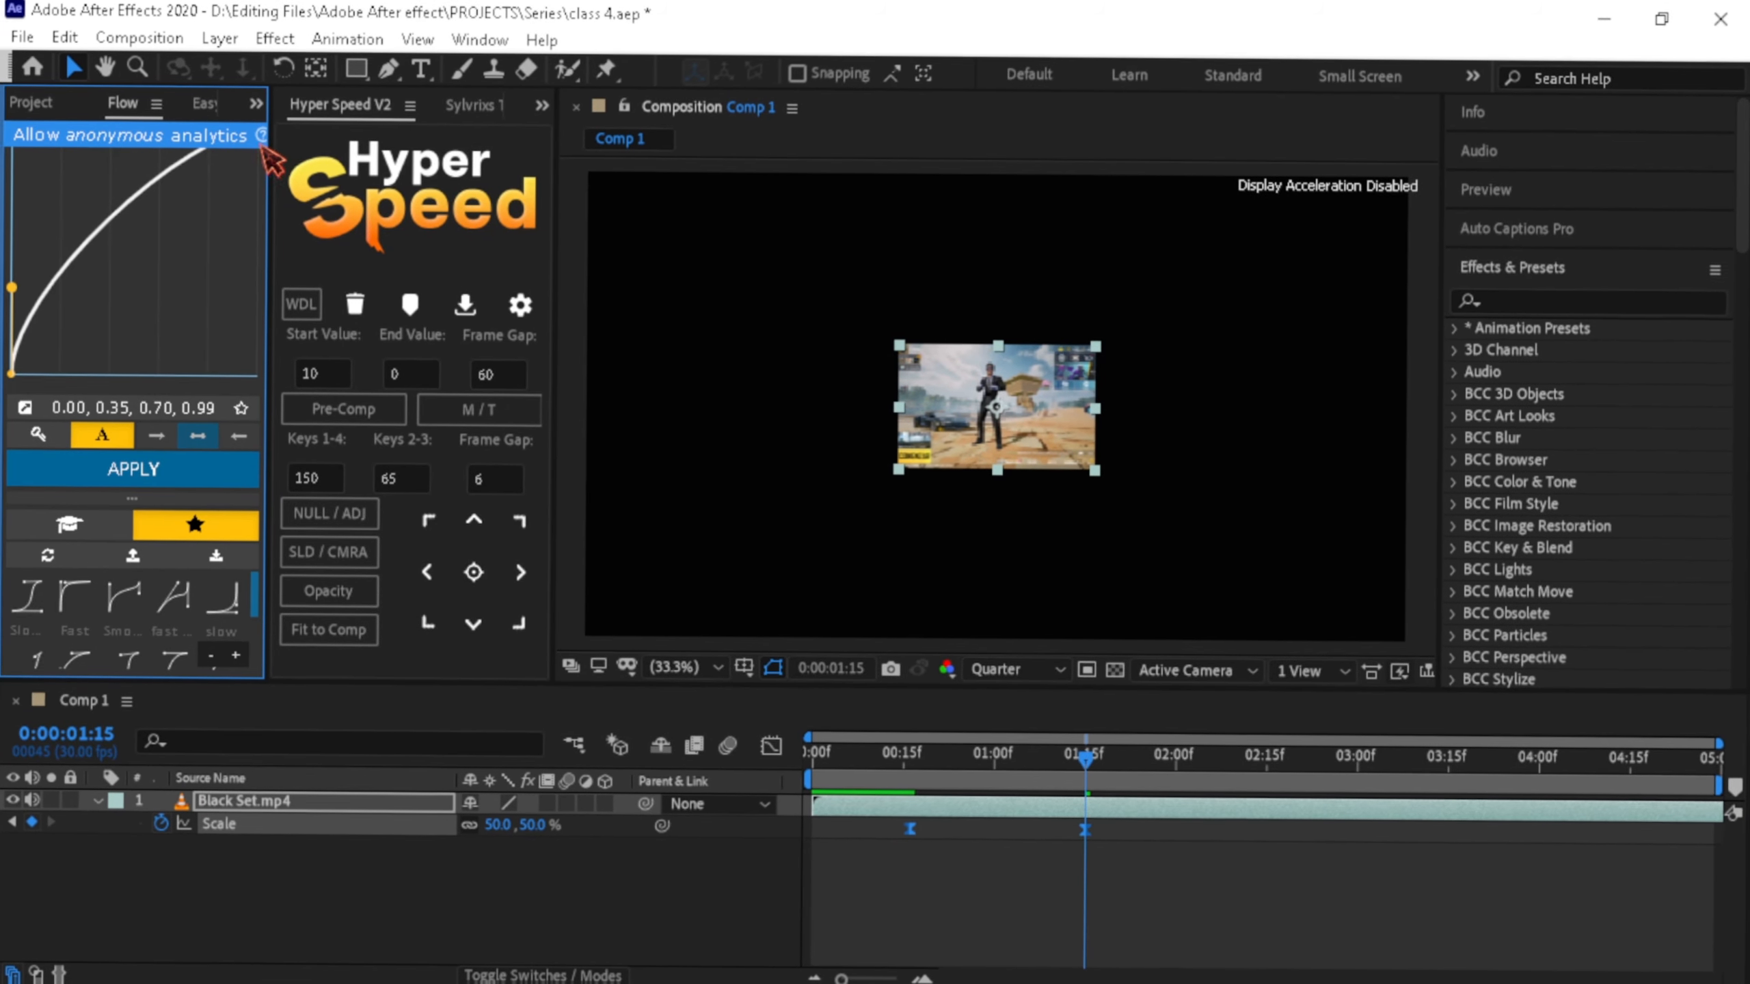
pyautogui.moveTo(271, 145); pyautogui.dragTo(357, 193)
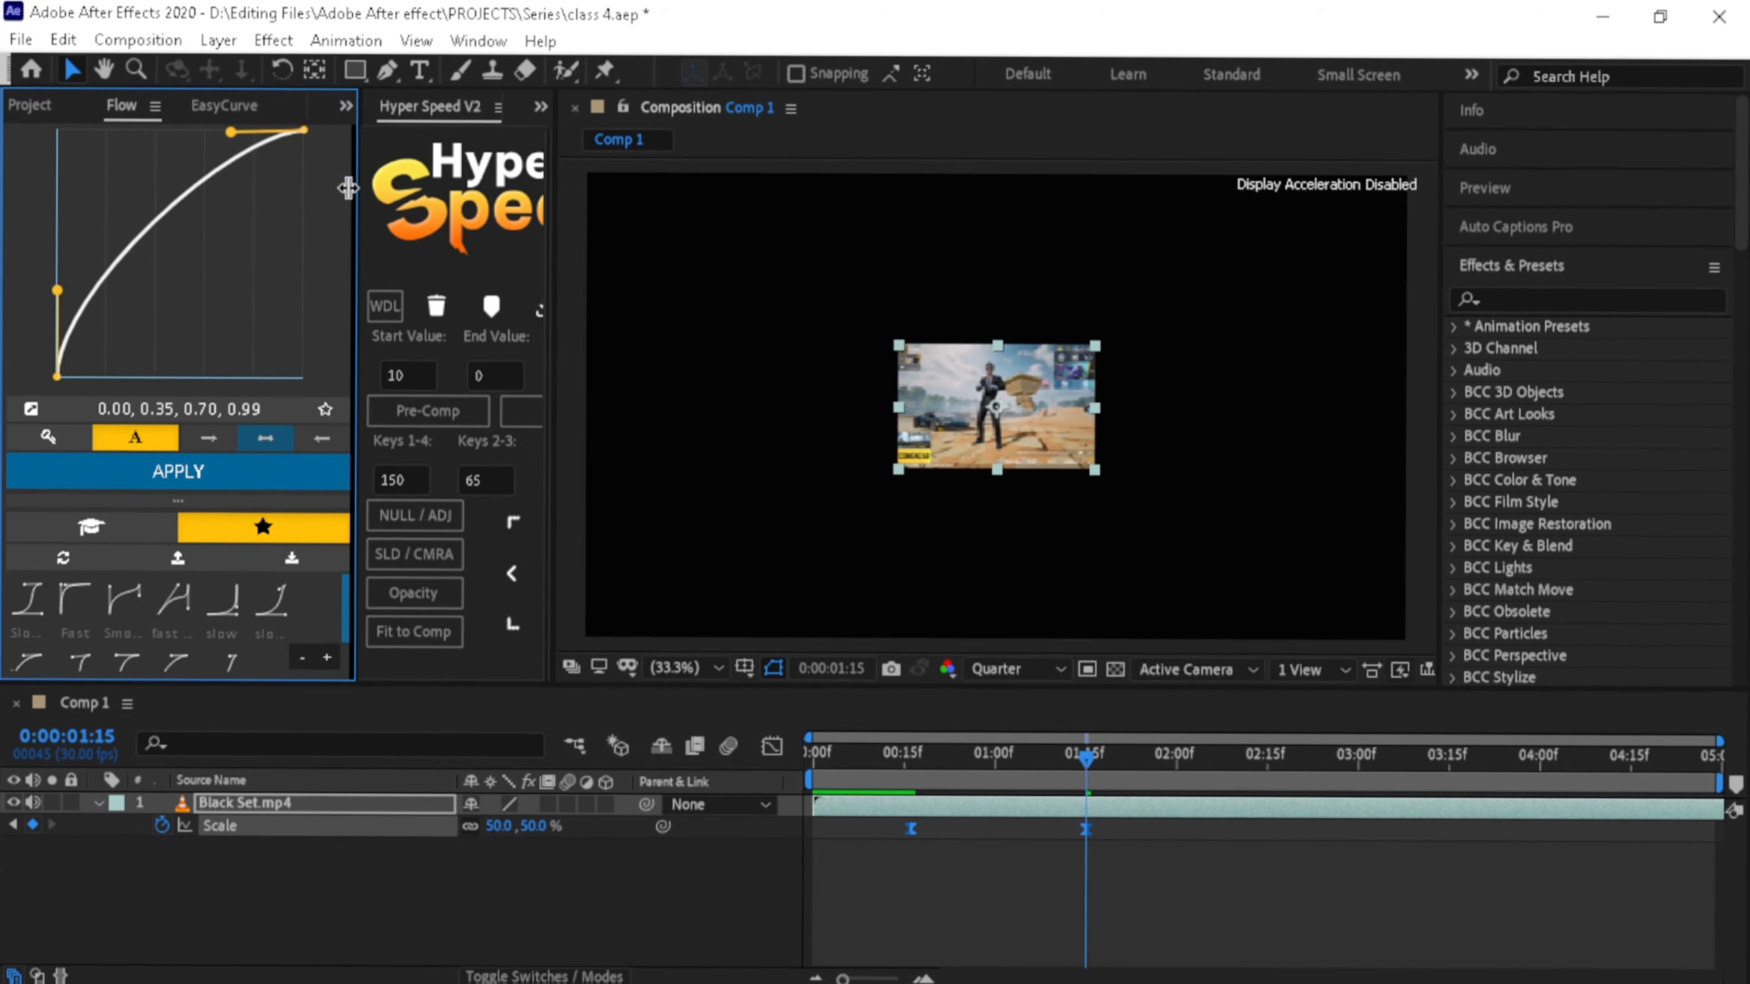
pyautogui.moveTo(356, 190); pyautogui.dragTo(241, 189)
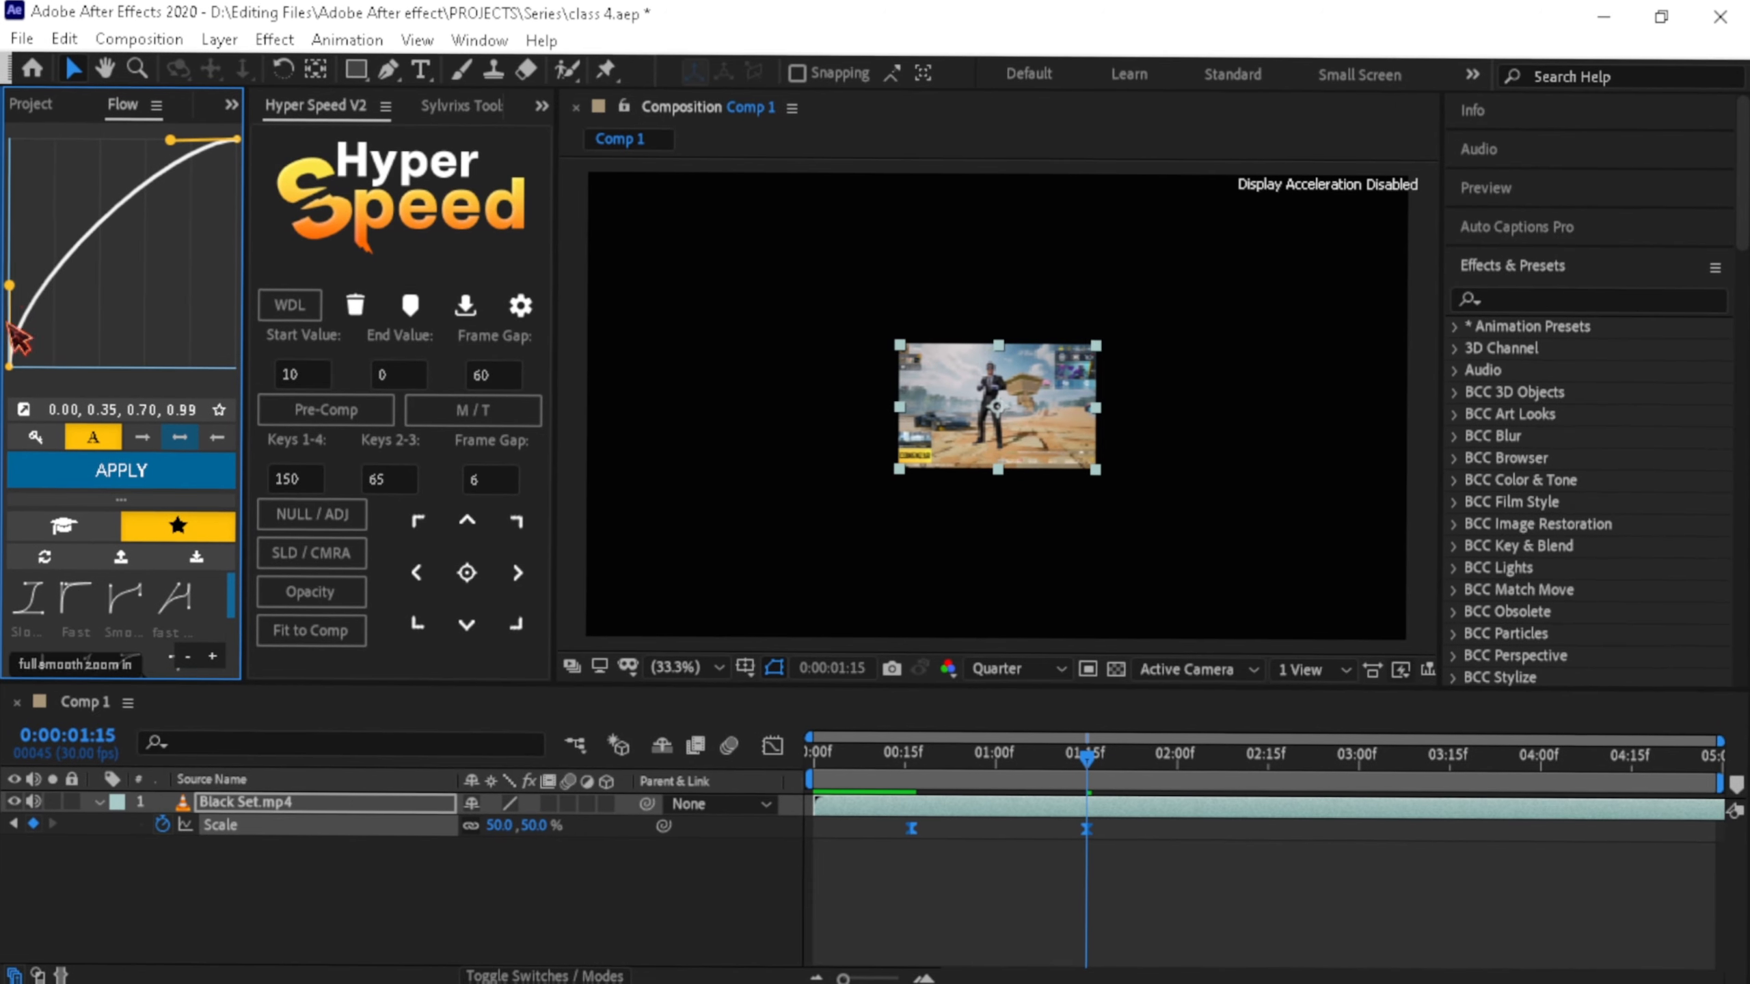
# - Apply a Flow easing curve of 0.54, 0.02, 0.34, 0.99 to the selected Scale keyframes and preview the animation
pyautogui.moveTo(8, 284); pyautogui.dragTo(133, 379)
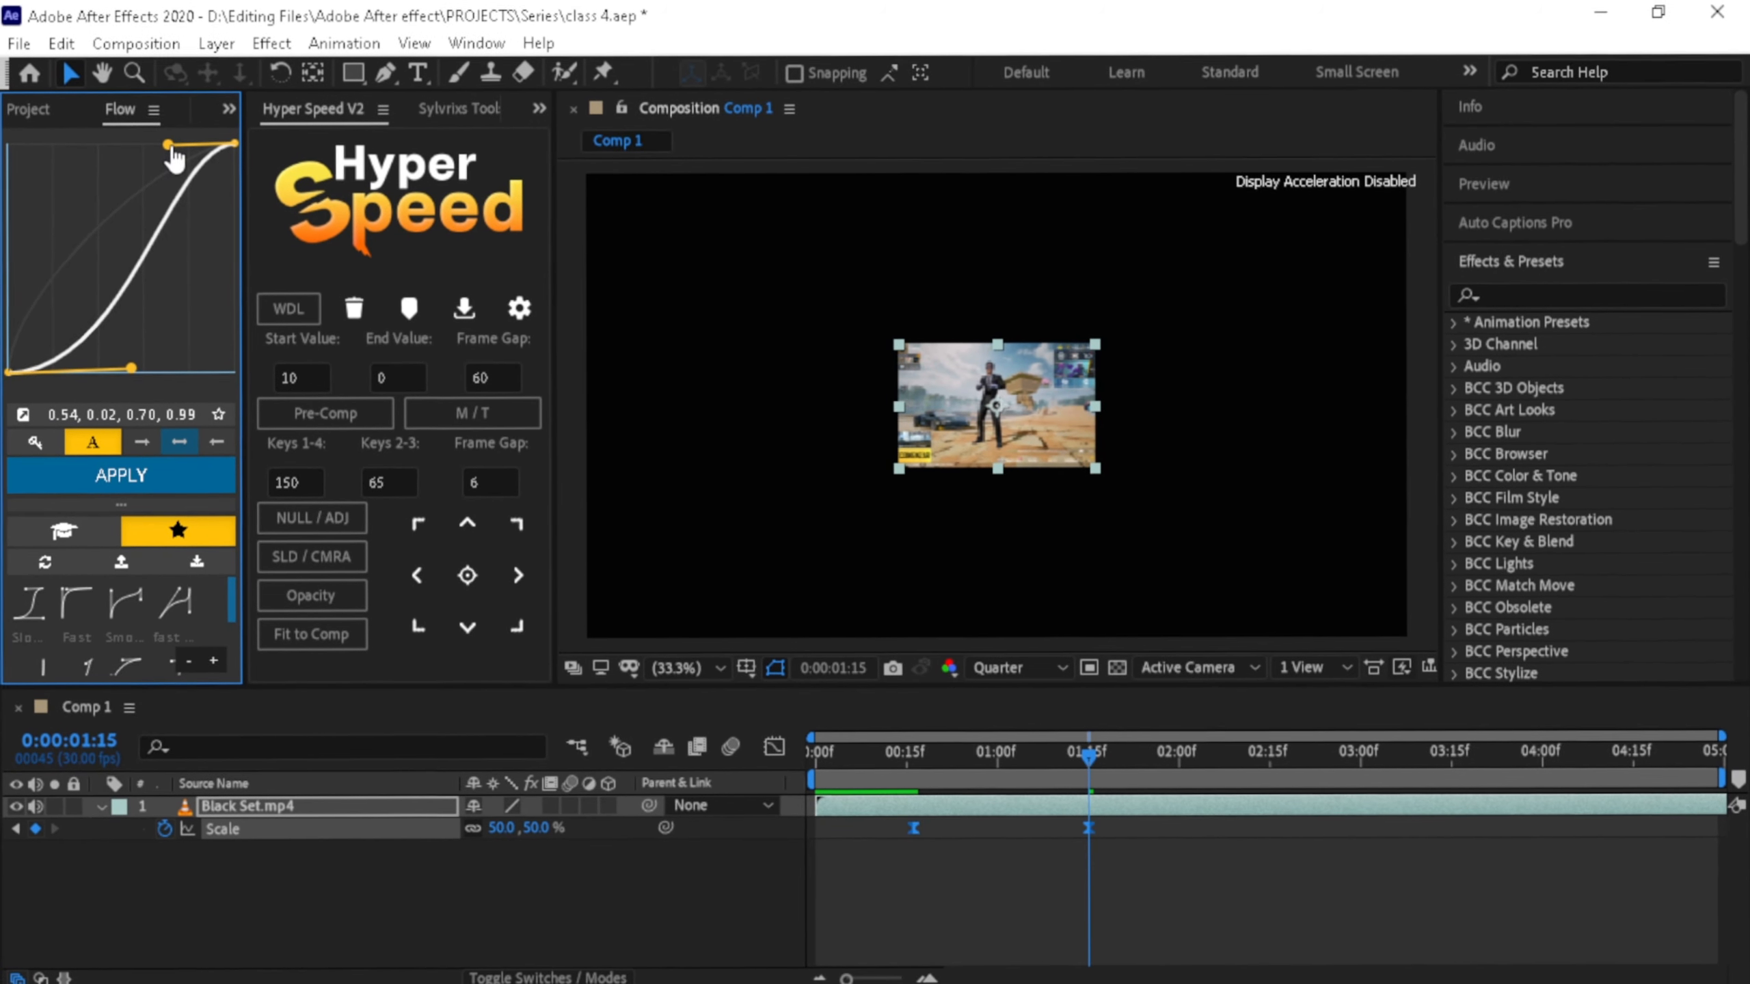
pyautogui.moveTo(118, 138); pyautogui.dragTo(85, 141)
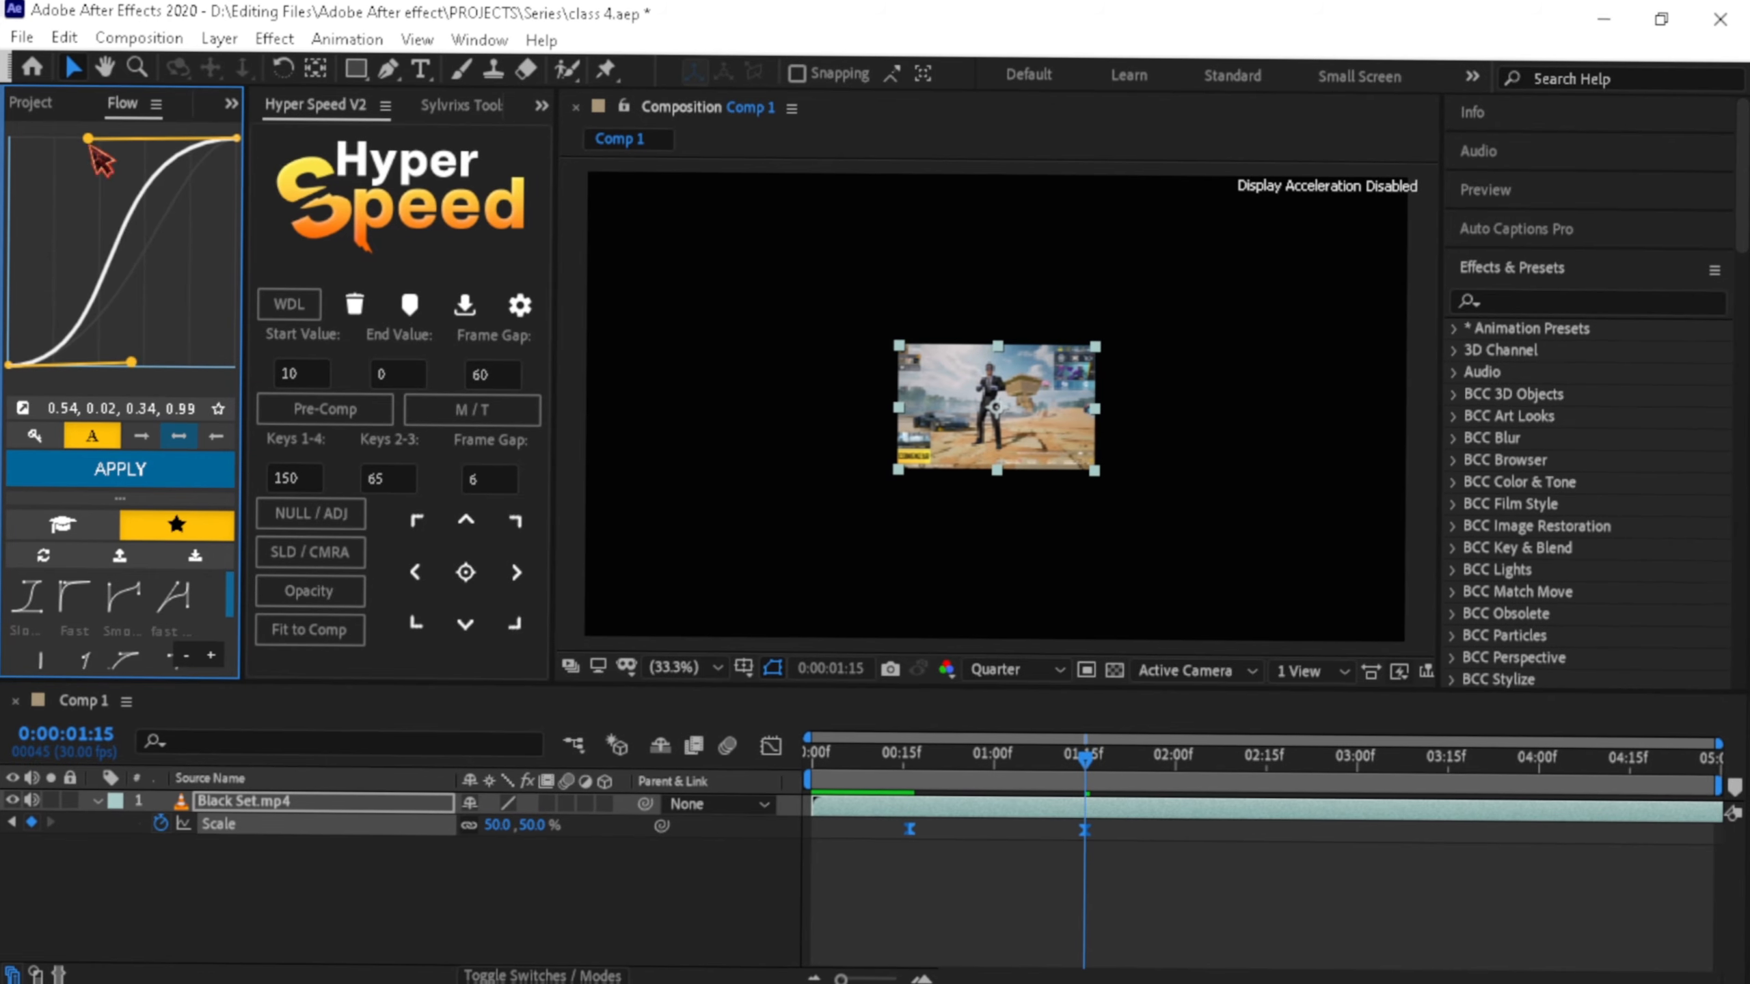
pyautogui.click(200, 475)
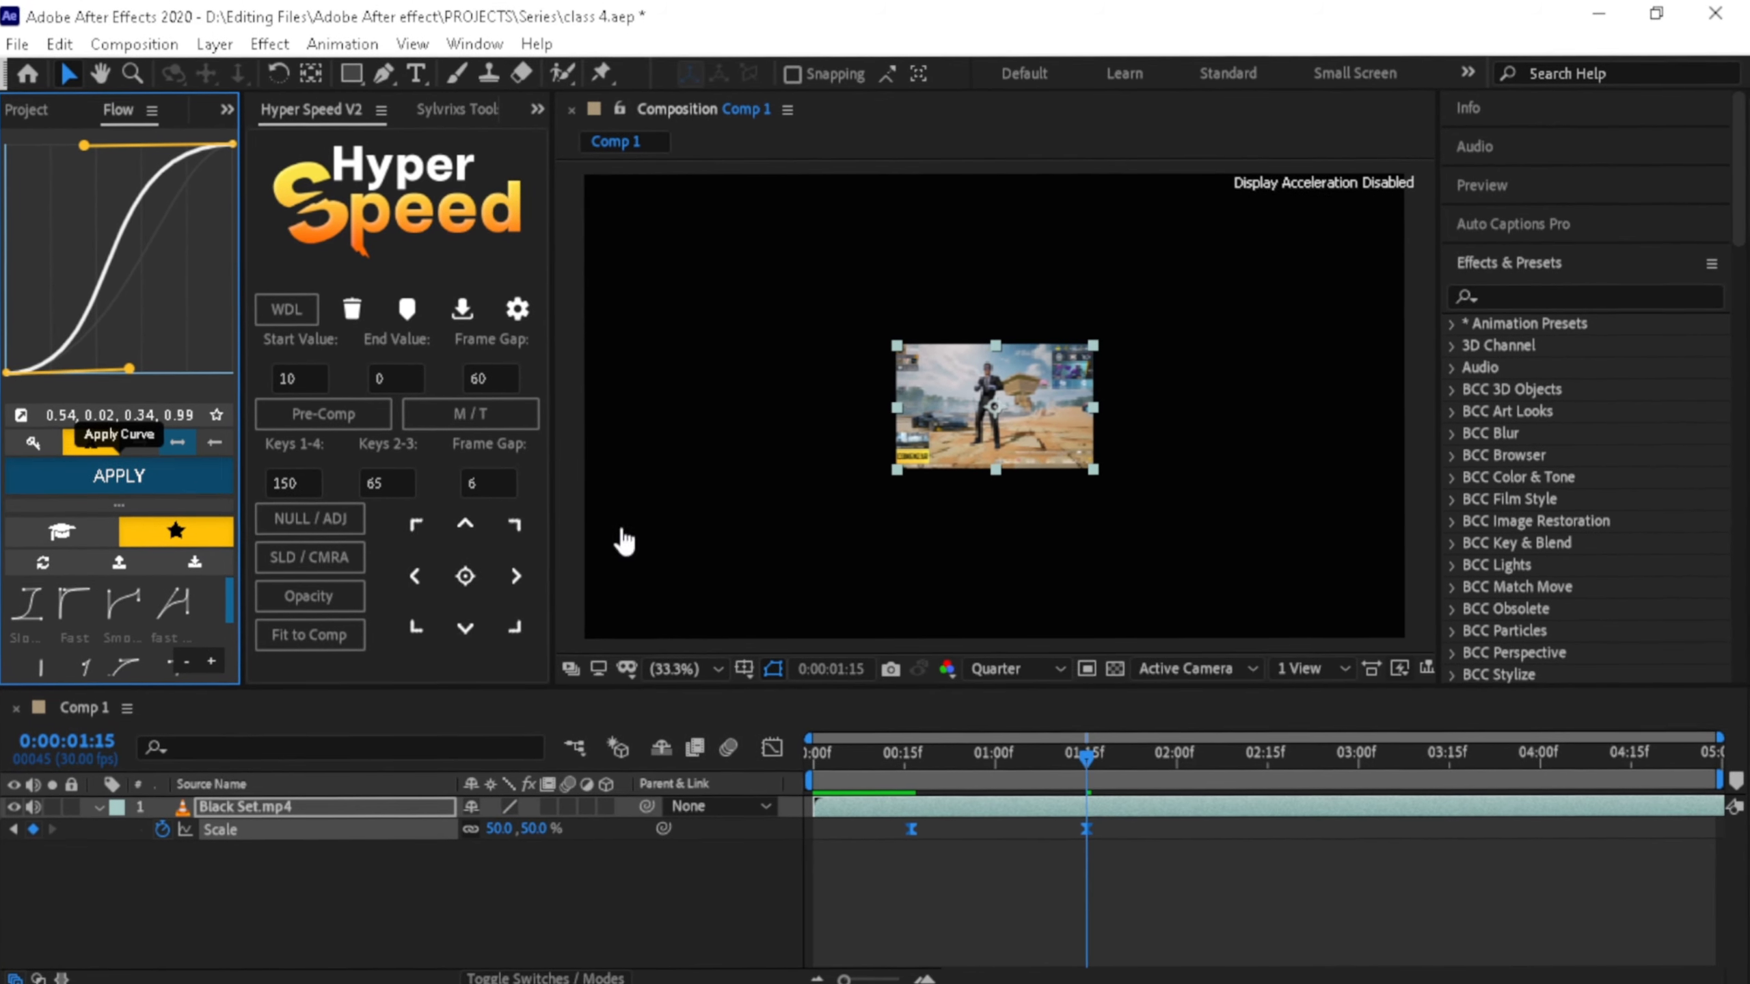
pyautogui.moveTo(1031, 762); pyautogui.dragTo(807, 741)
pyautogui.press('space')
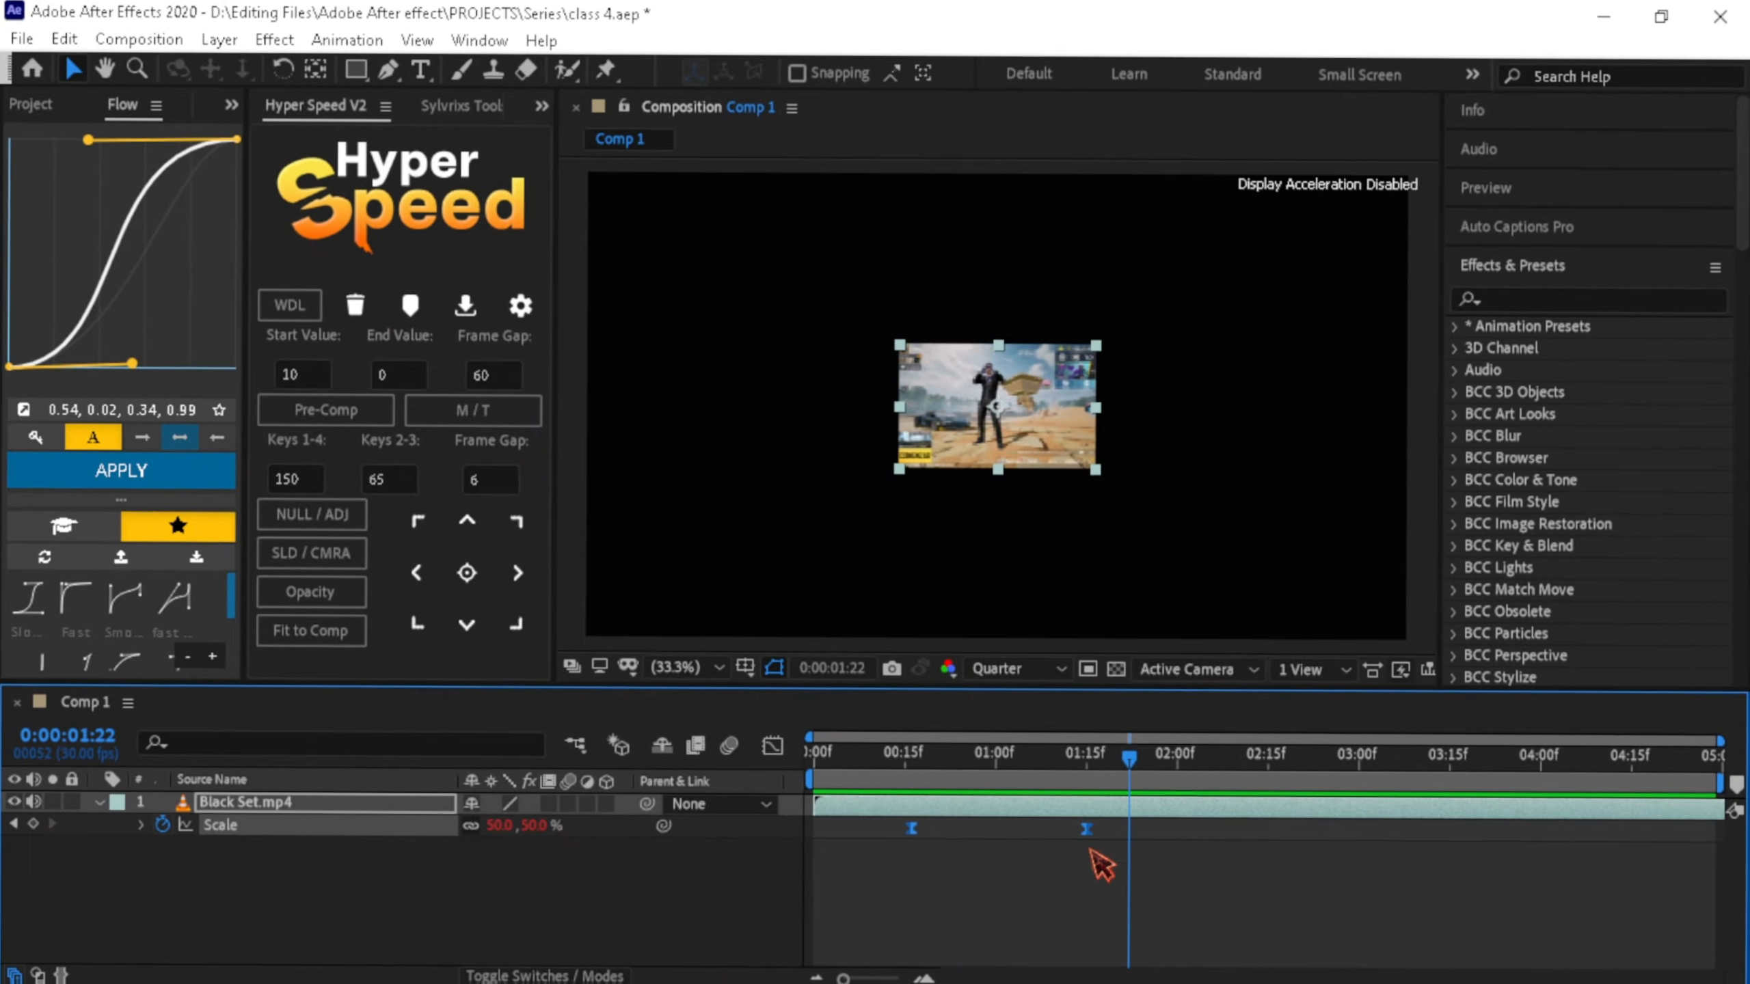
# - Time-reverse the two selected Scale keyframes and preview the zoom from the start of the composition
pyautogui.rightClick(1087, 828)
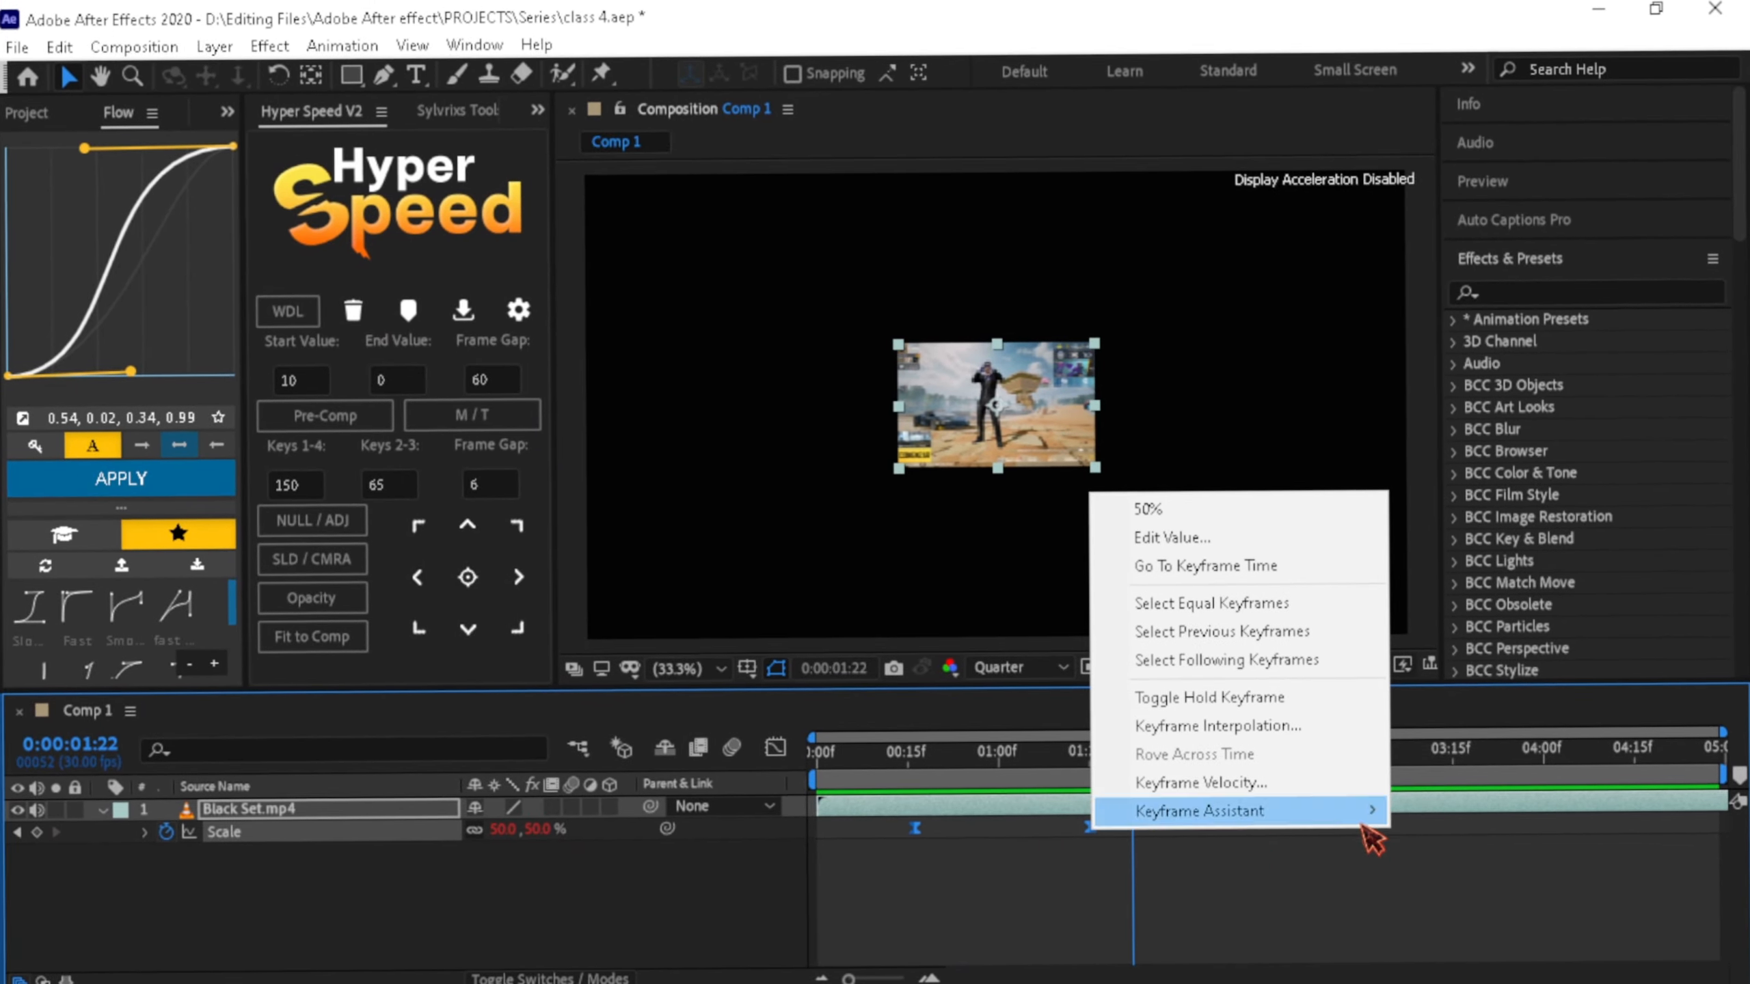
pyautogui.moveTo(1199, 811)
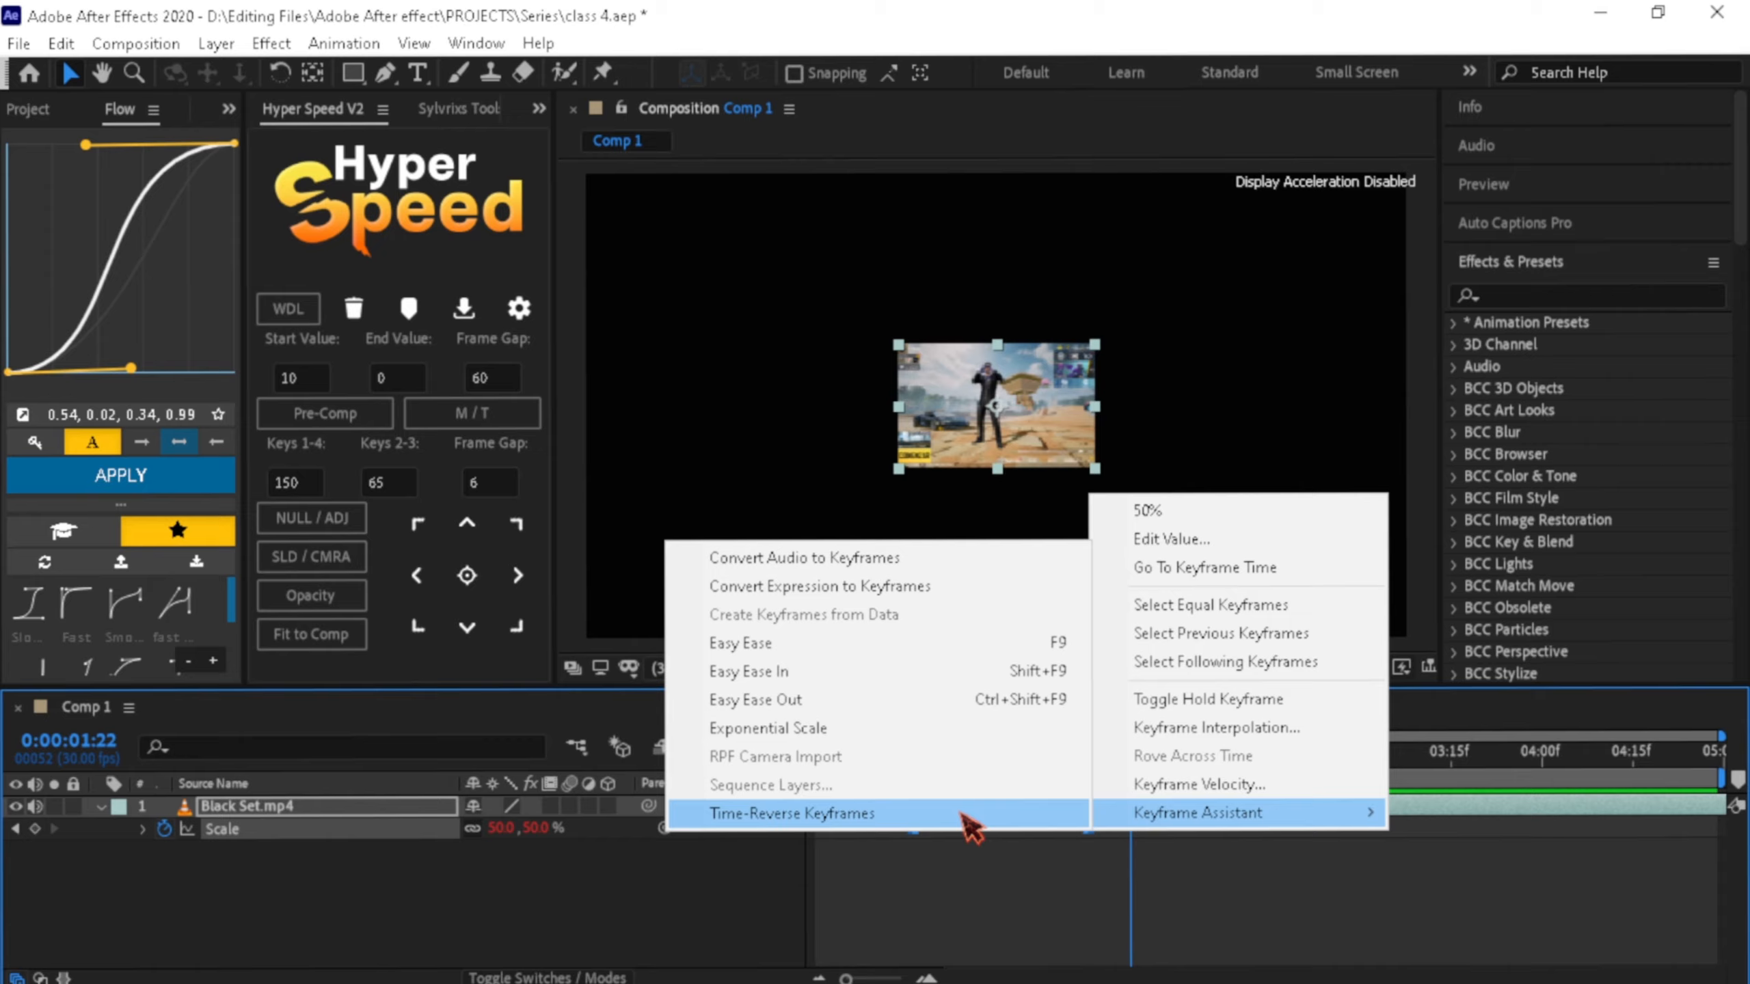
pyautogui.click(968, 930)
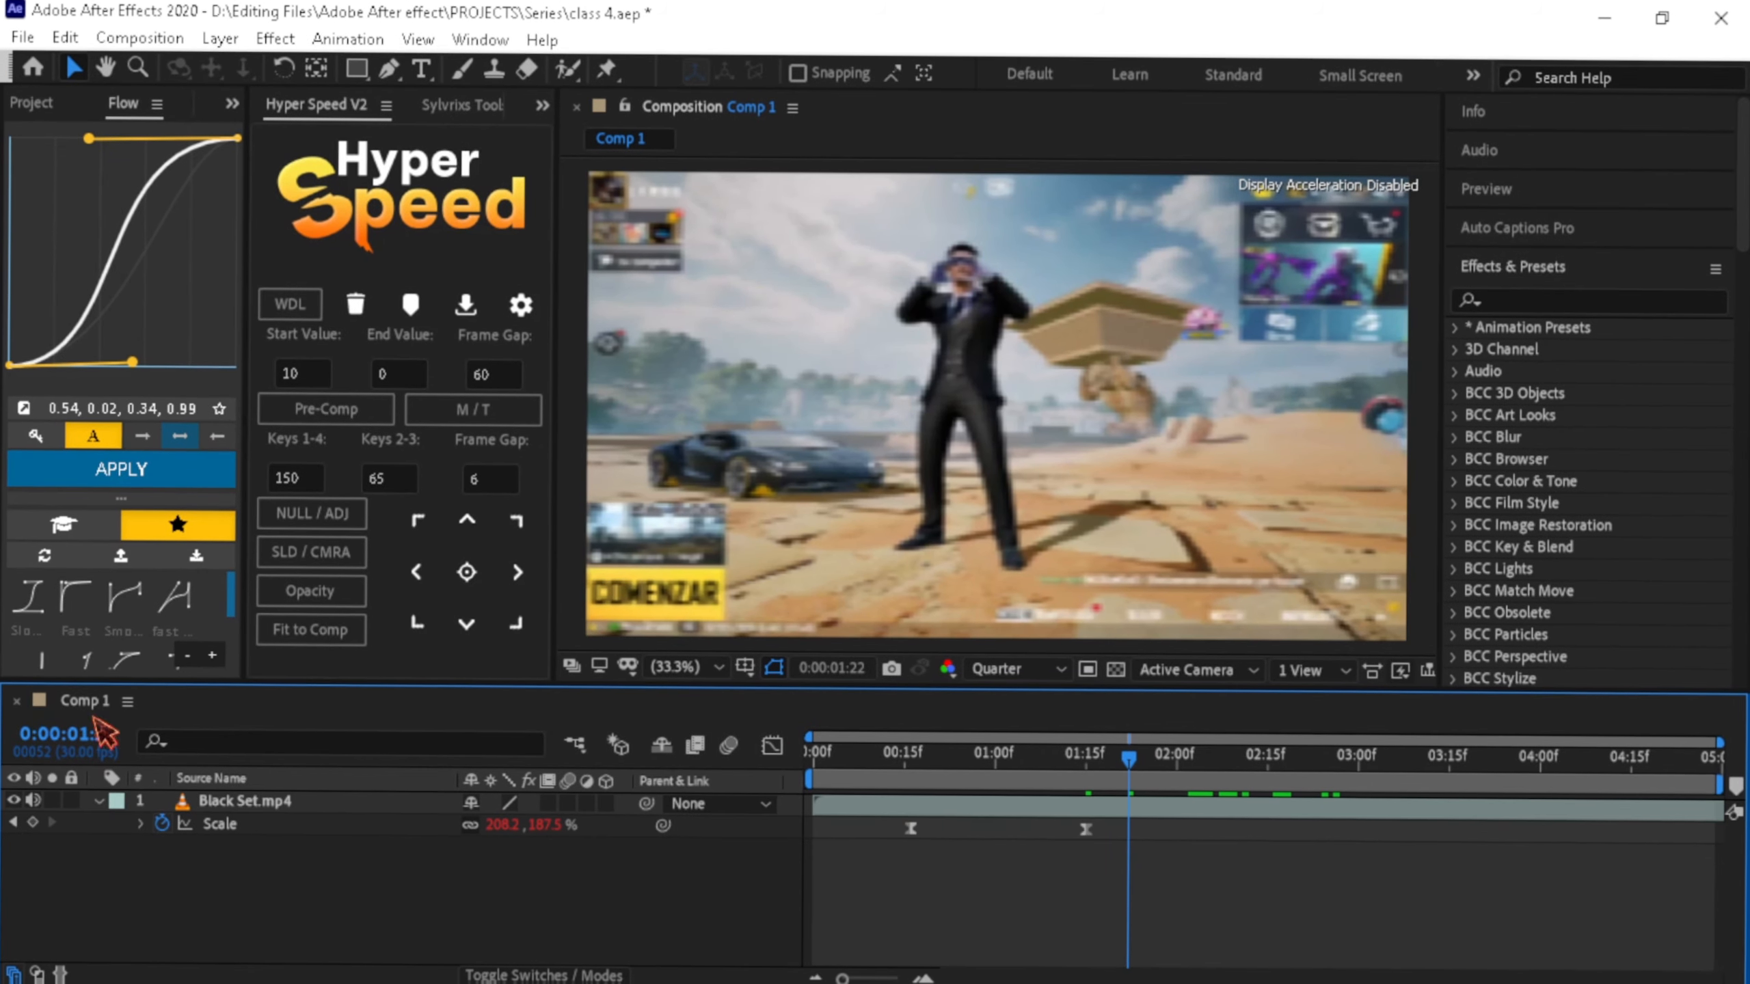
pyautogui.click(15, 823)
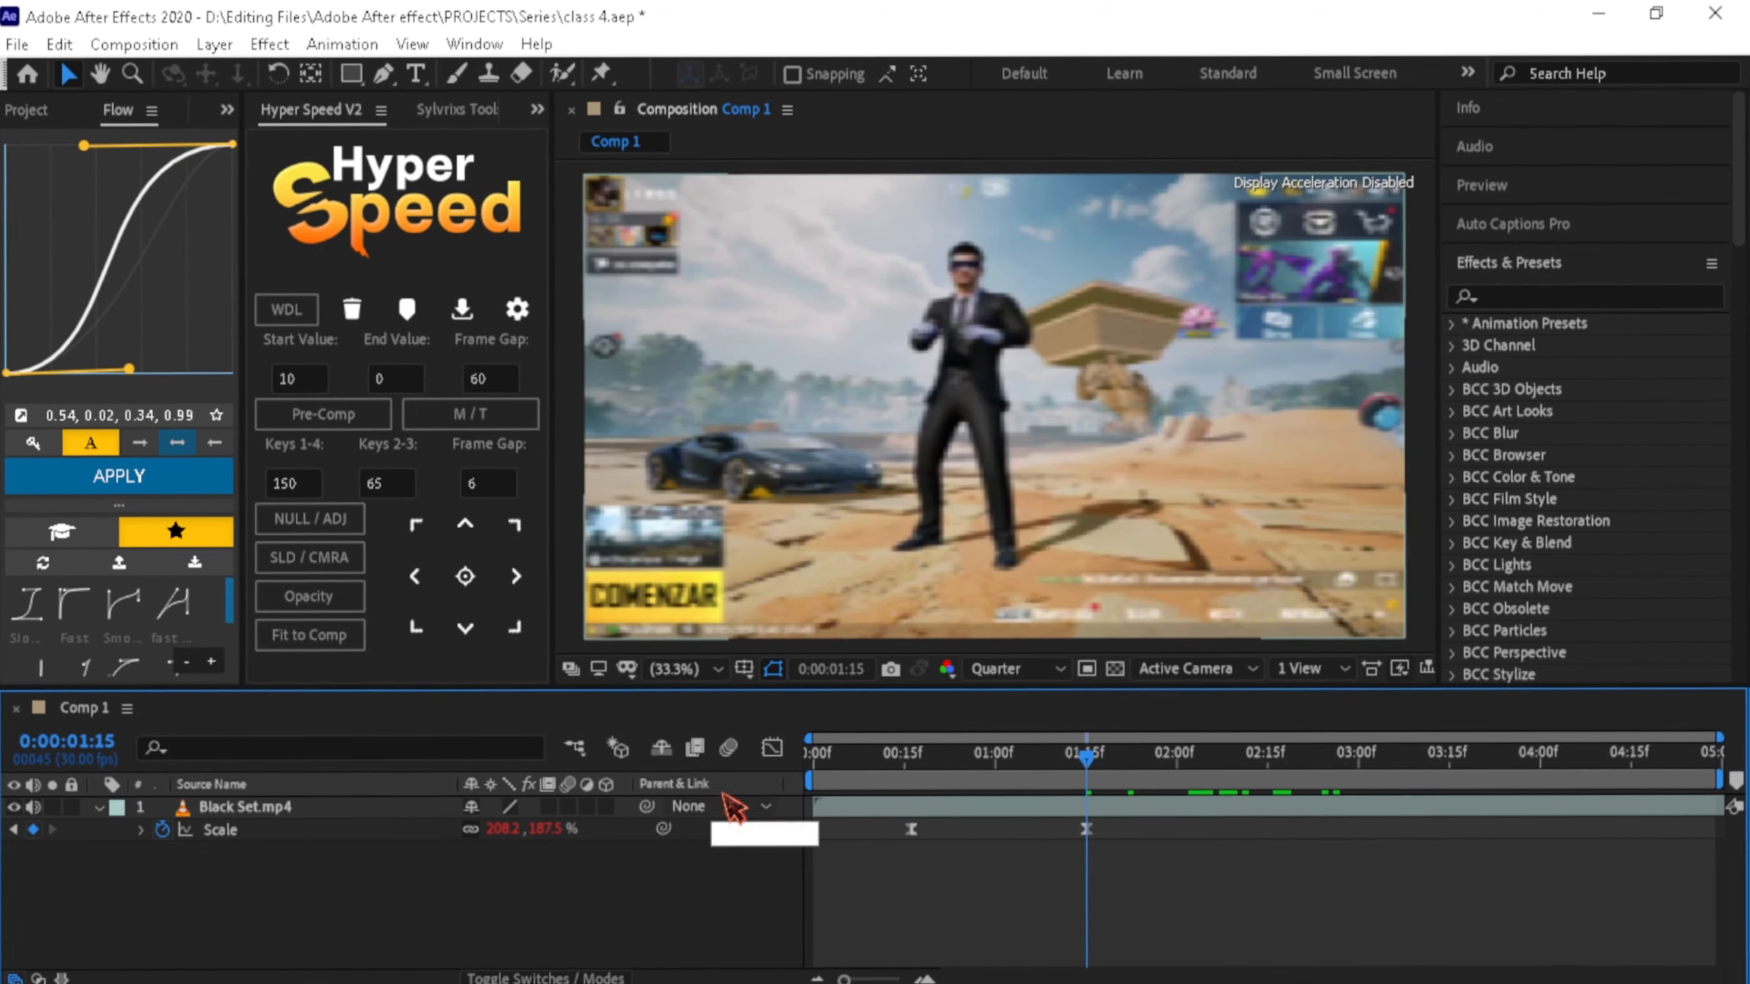
pyautogui.moveTo(837, 764); pyautogui.dragTo(787, 770)
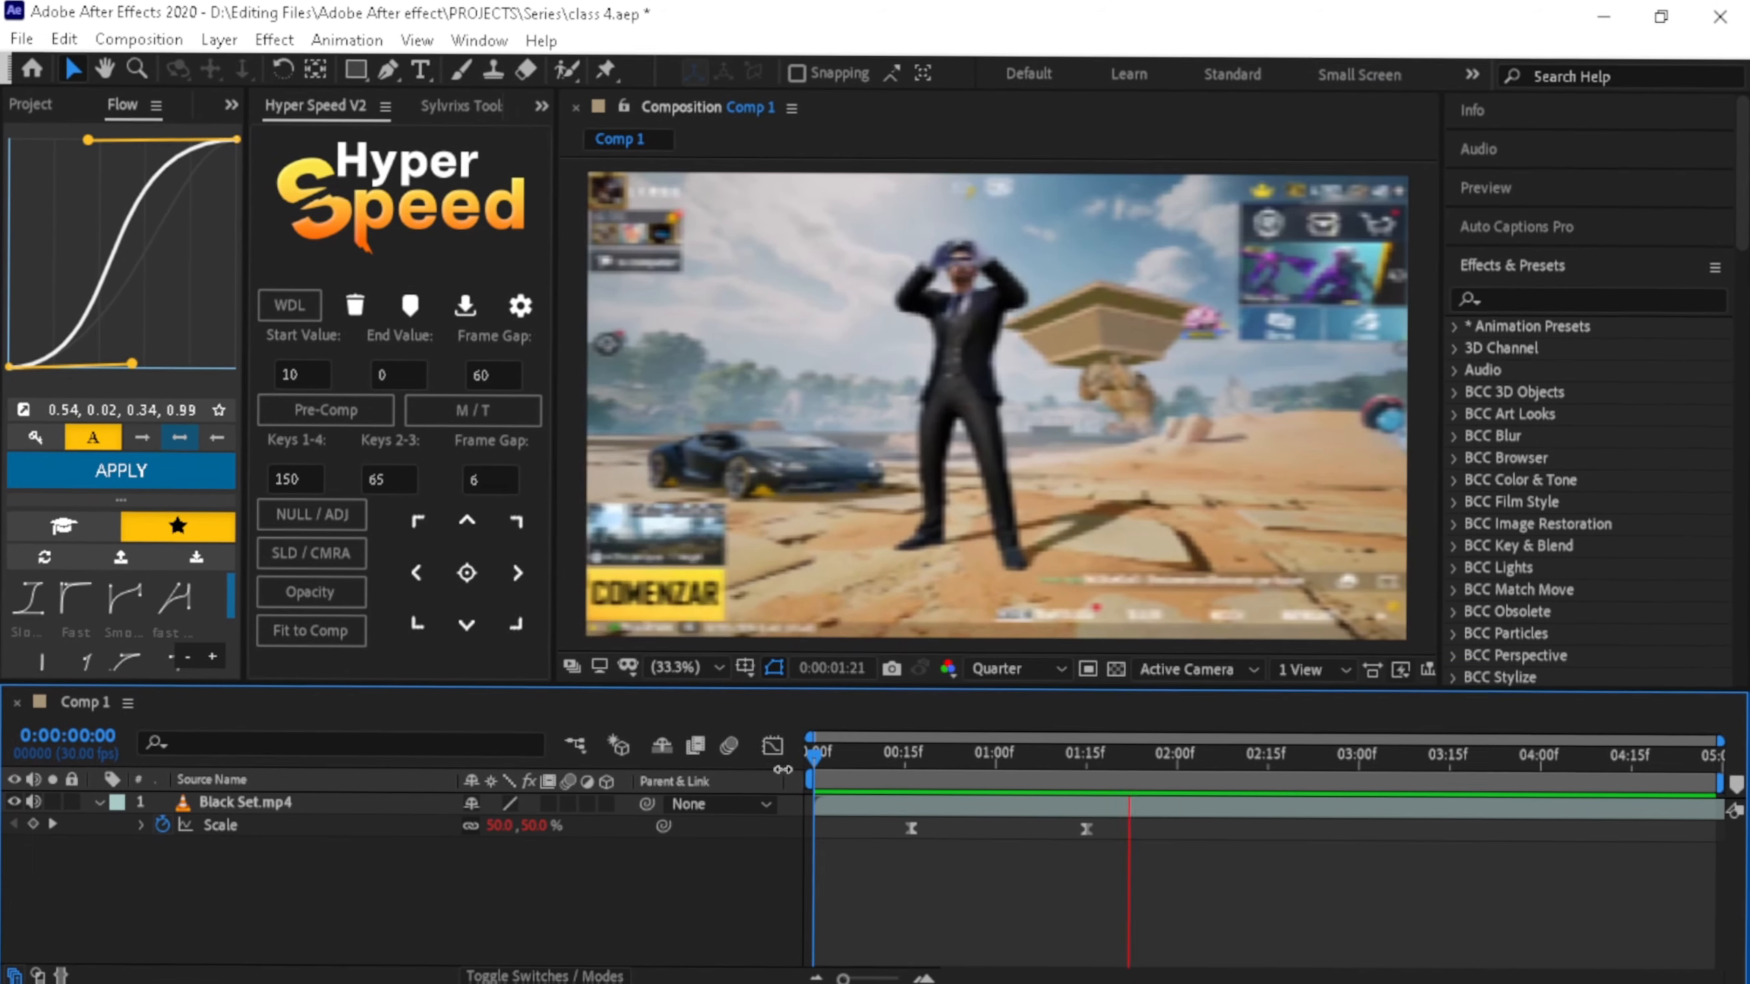
# - Shift both Scale keyframes earlier so the first sits at 0:00:00:00, and preview the animation from the start
pyautogui.moveTo(954, 796); pyautogui.dragTo(896, 800)
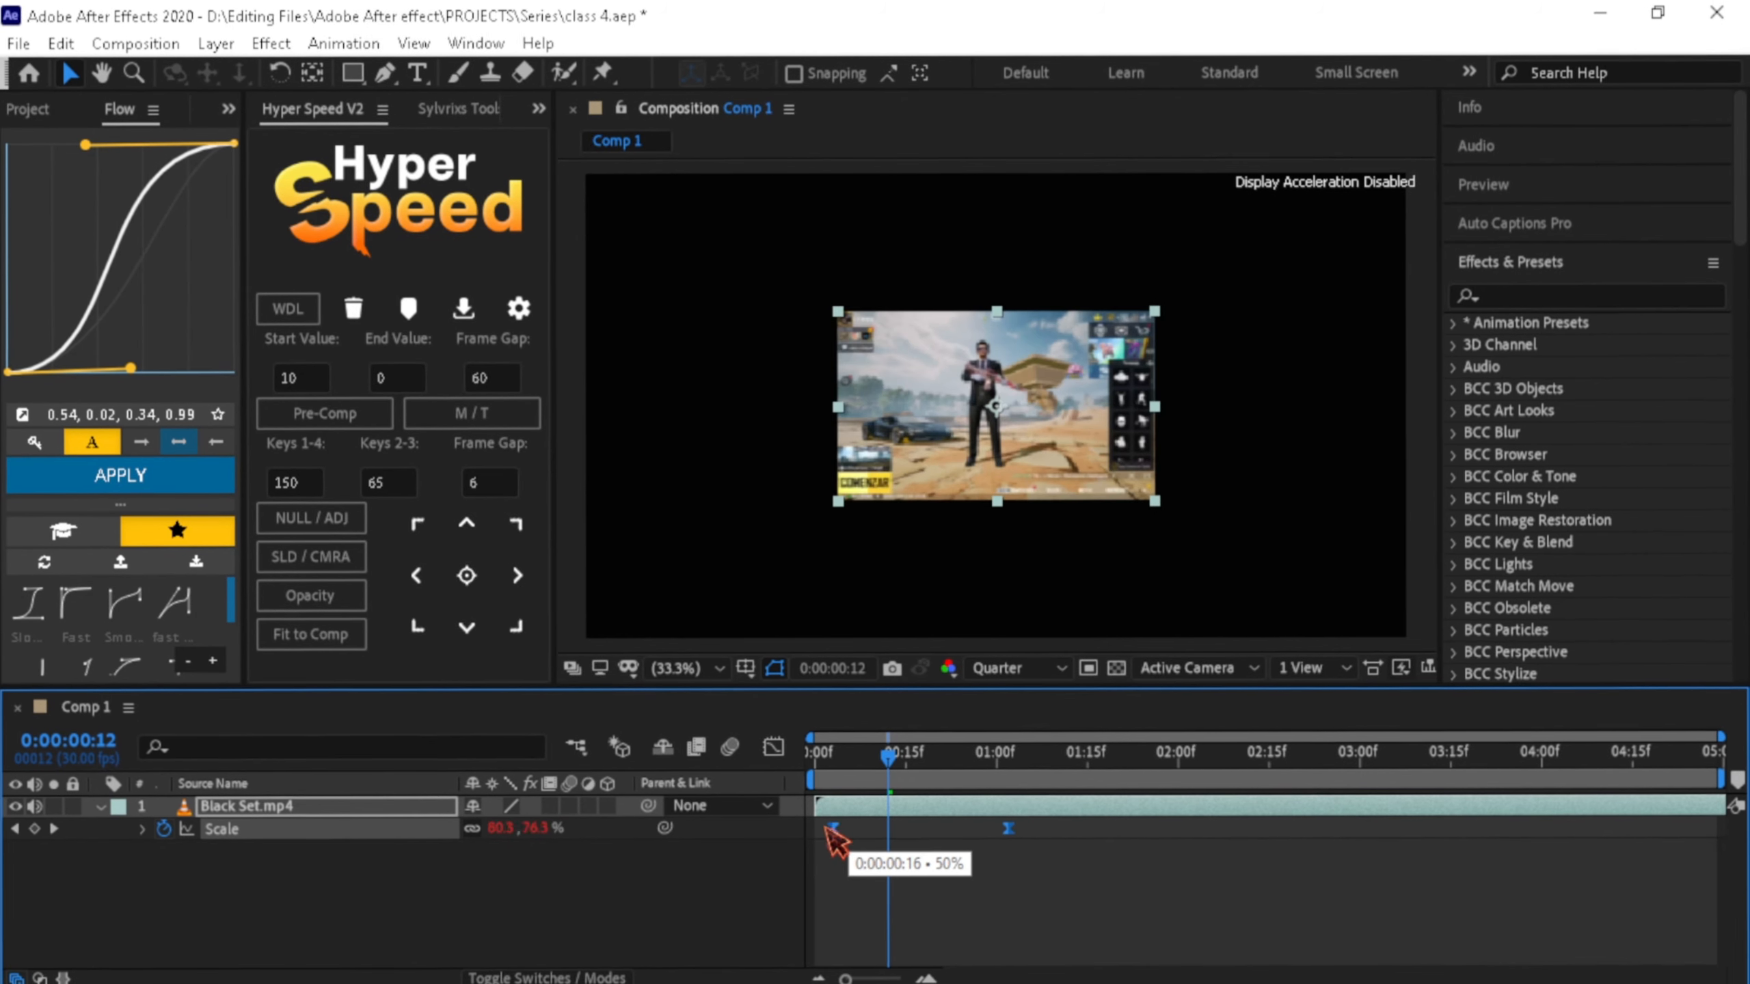
pyautogui.moveTo(834, 837); pyautogui.dragTo(823, 837)
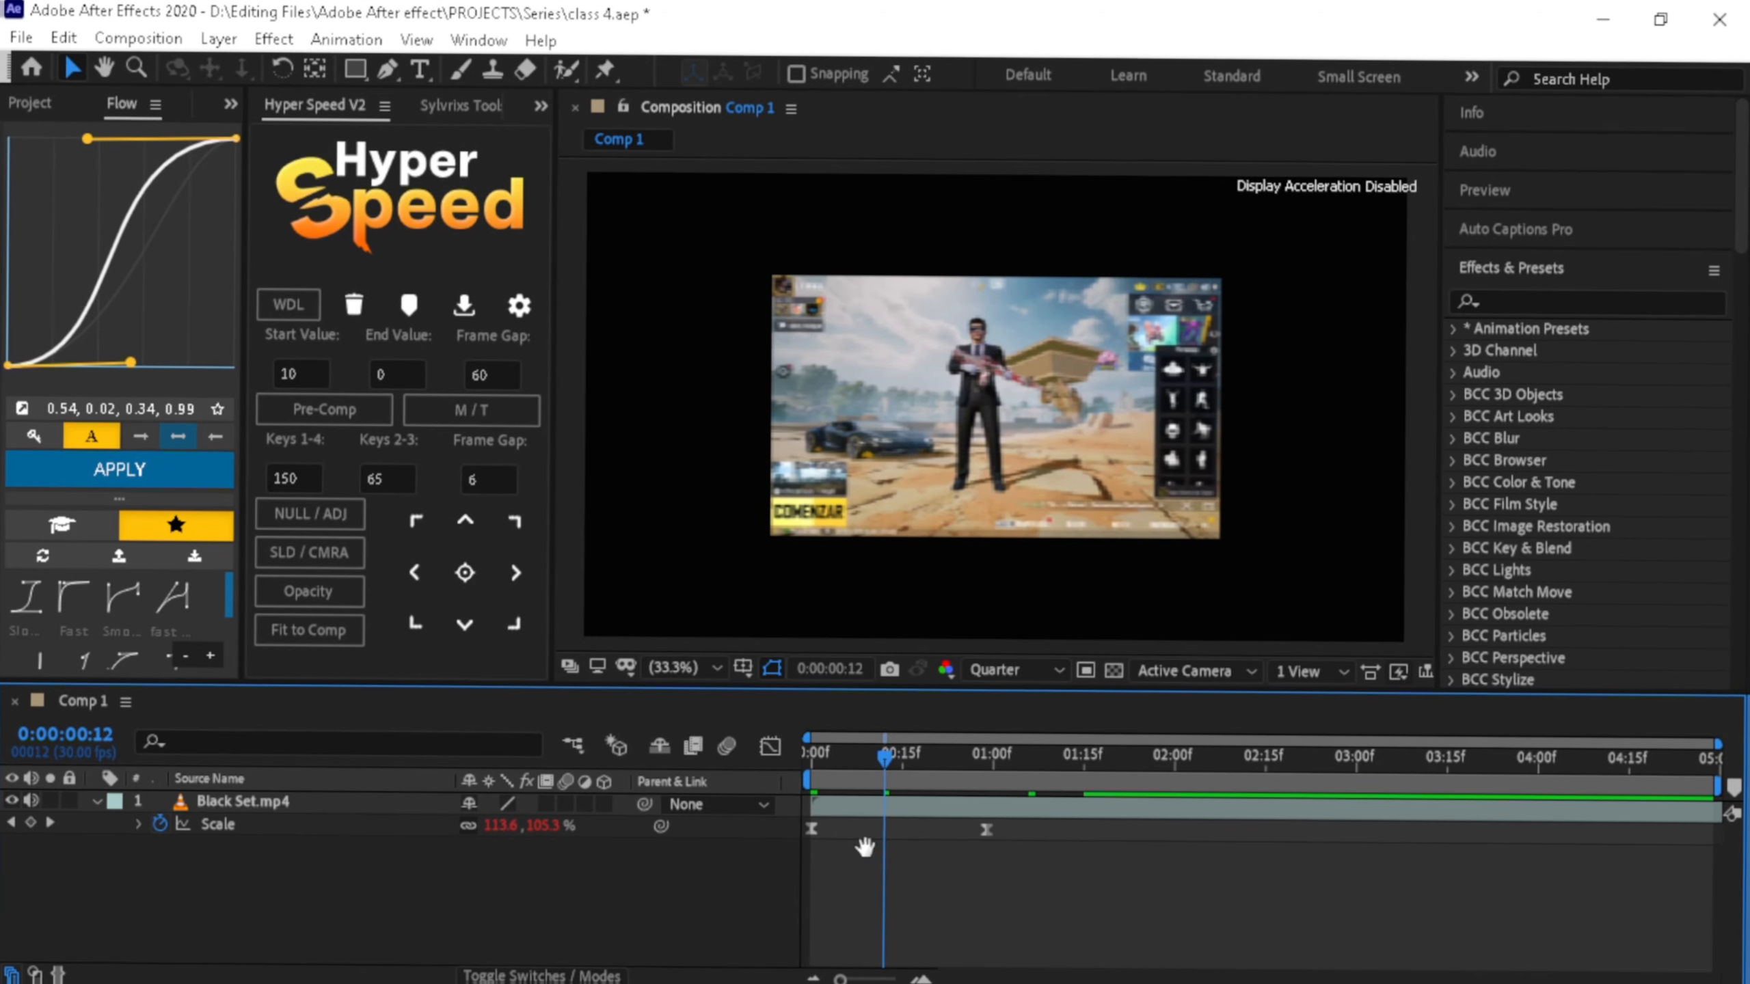
pyautogui.press('space')
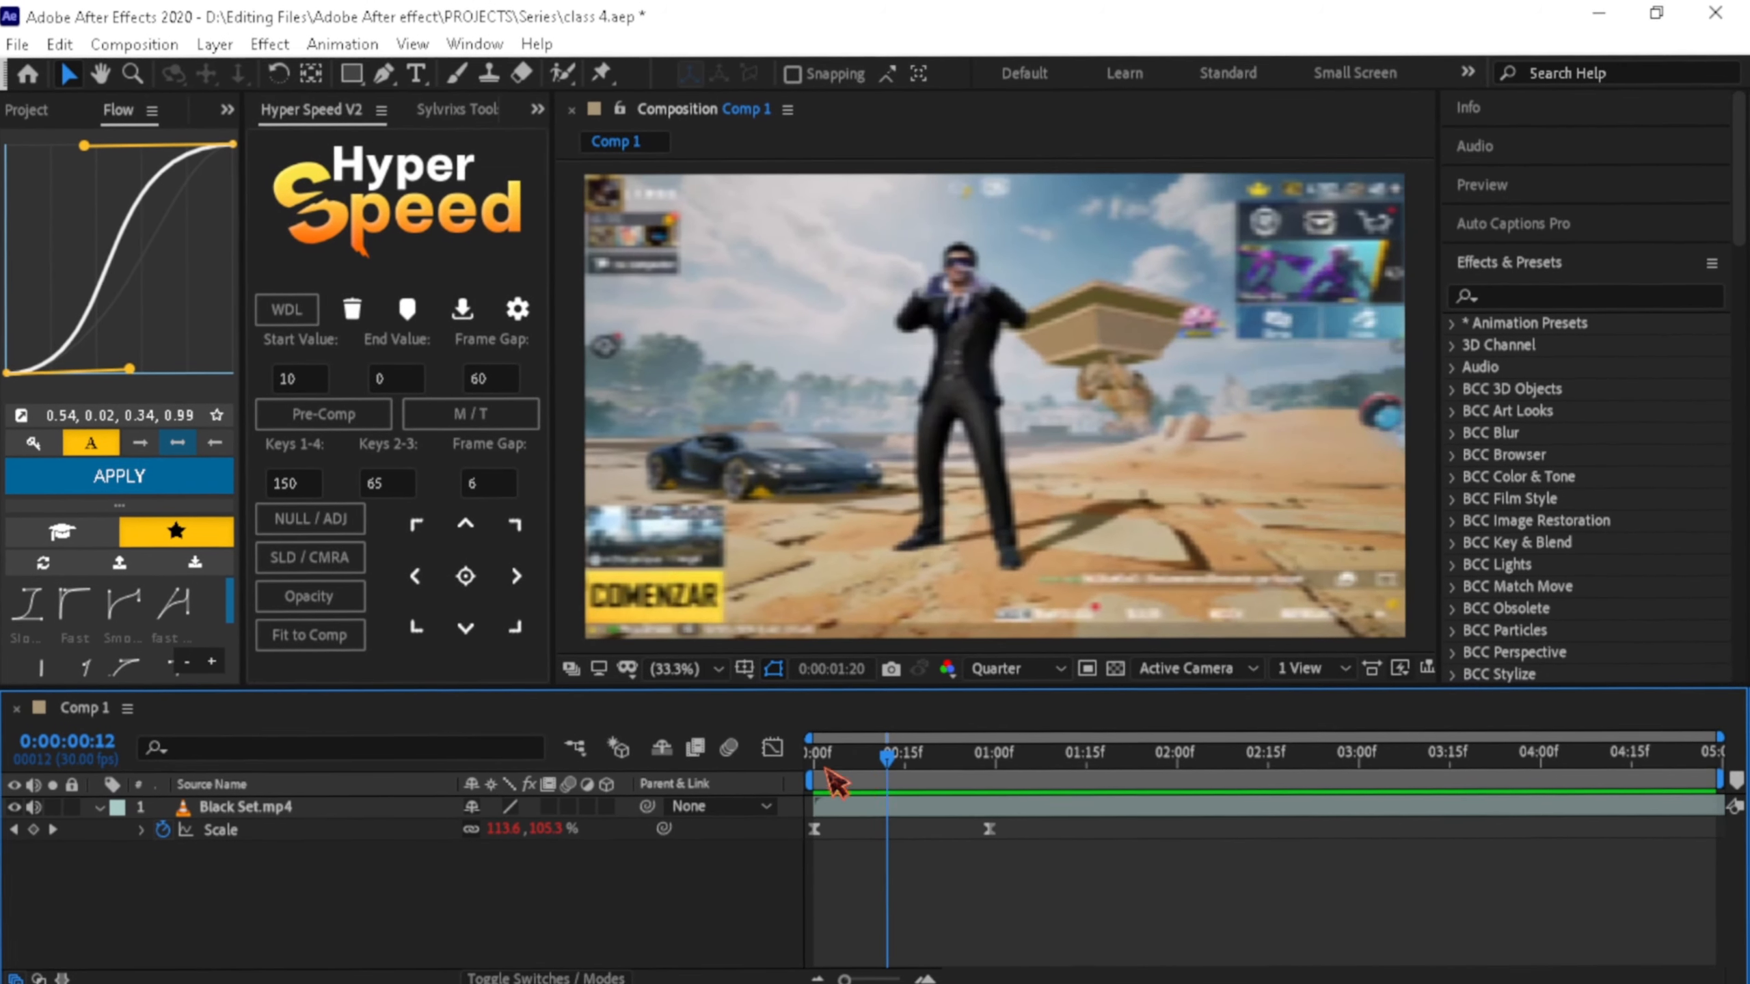
pyautogui.moveTo(821, 769); pyautogui.dragTo(786, 797)
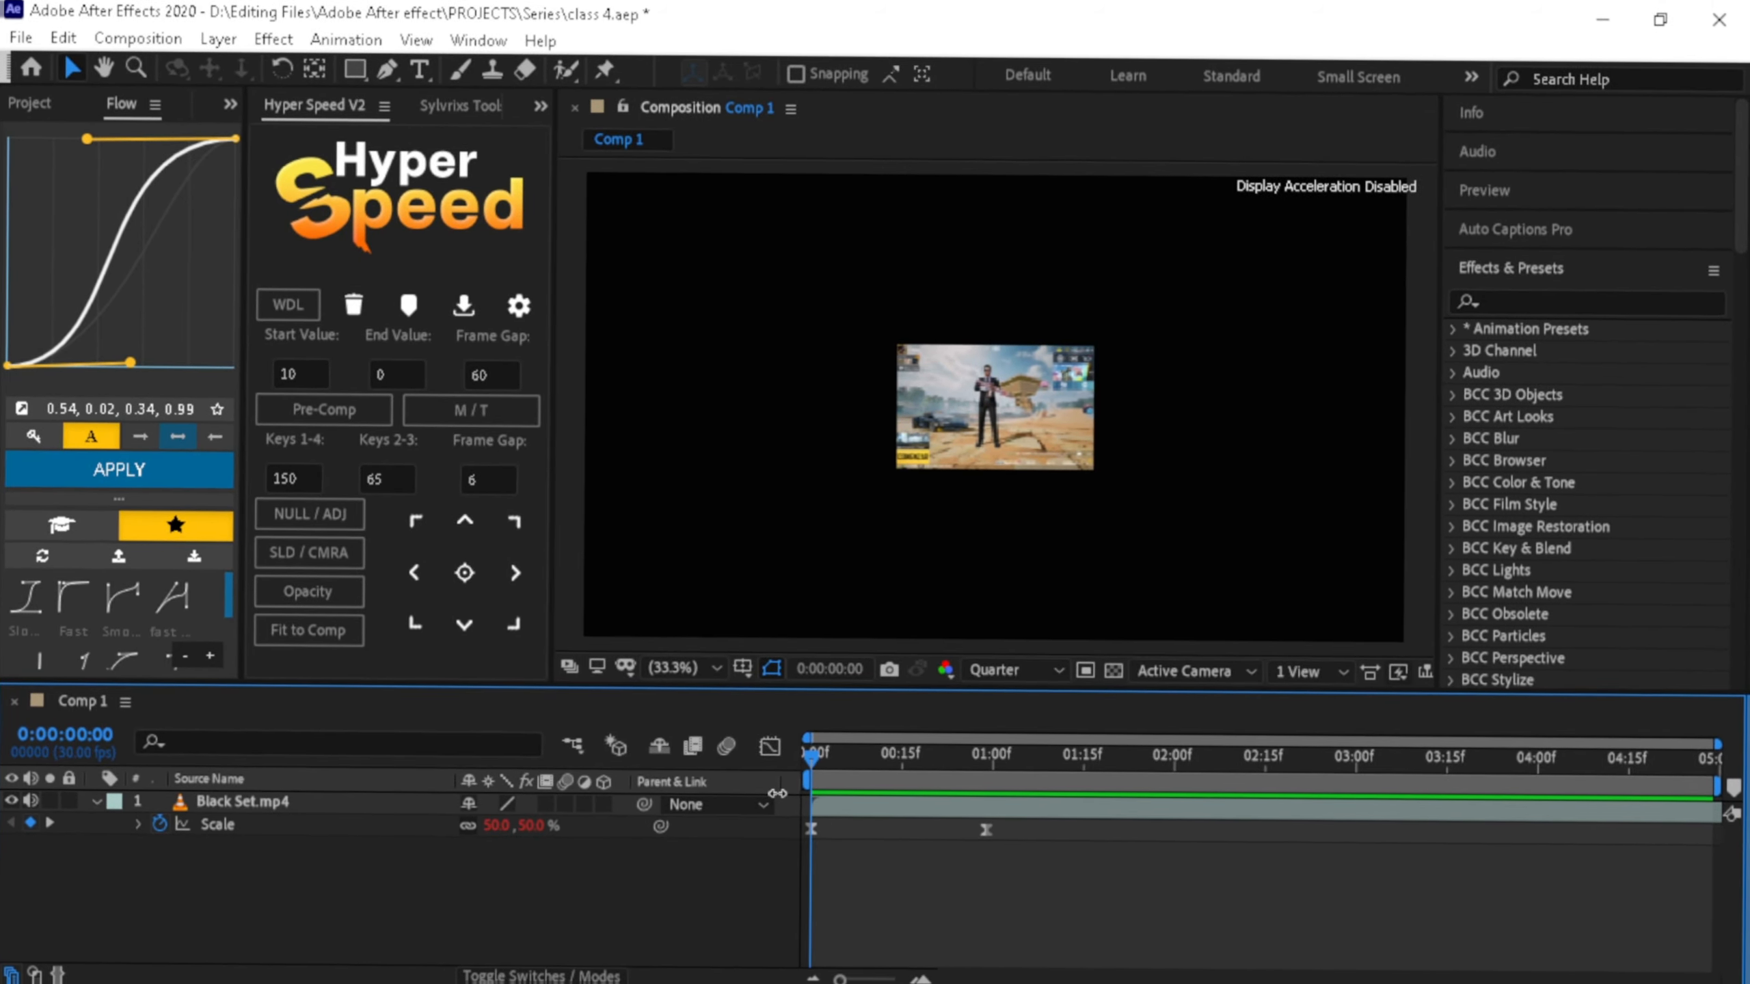
pyautogui.press('space')
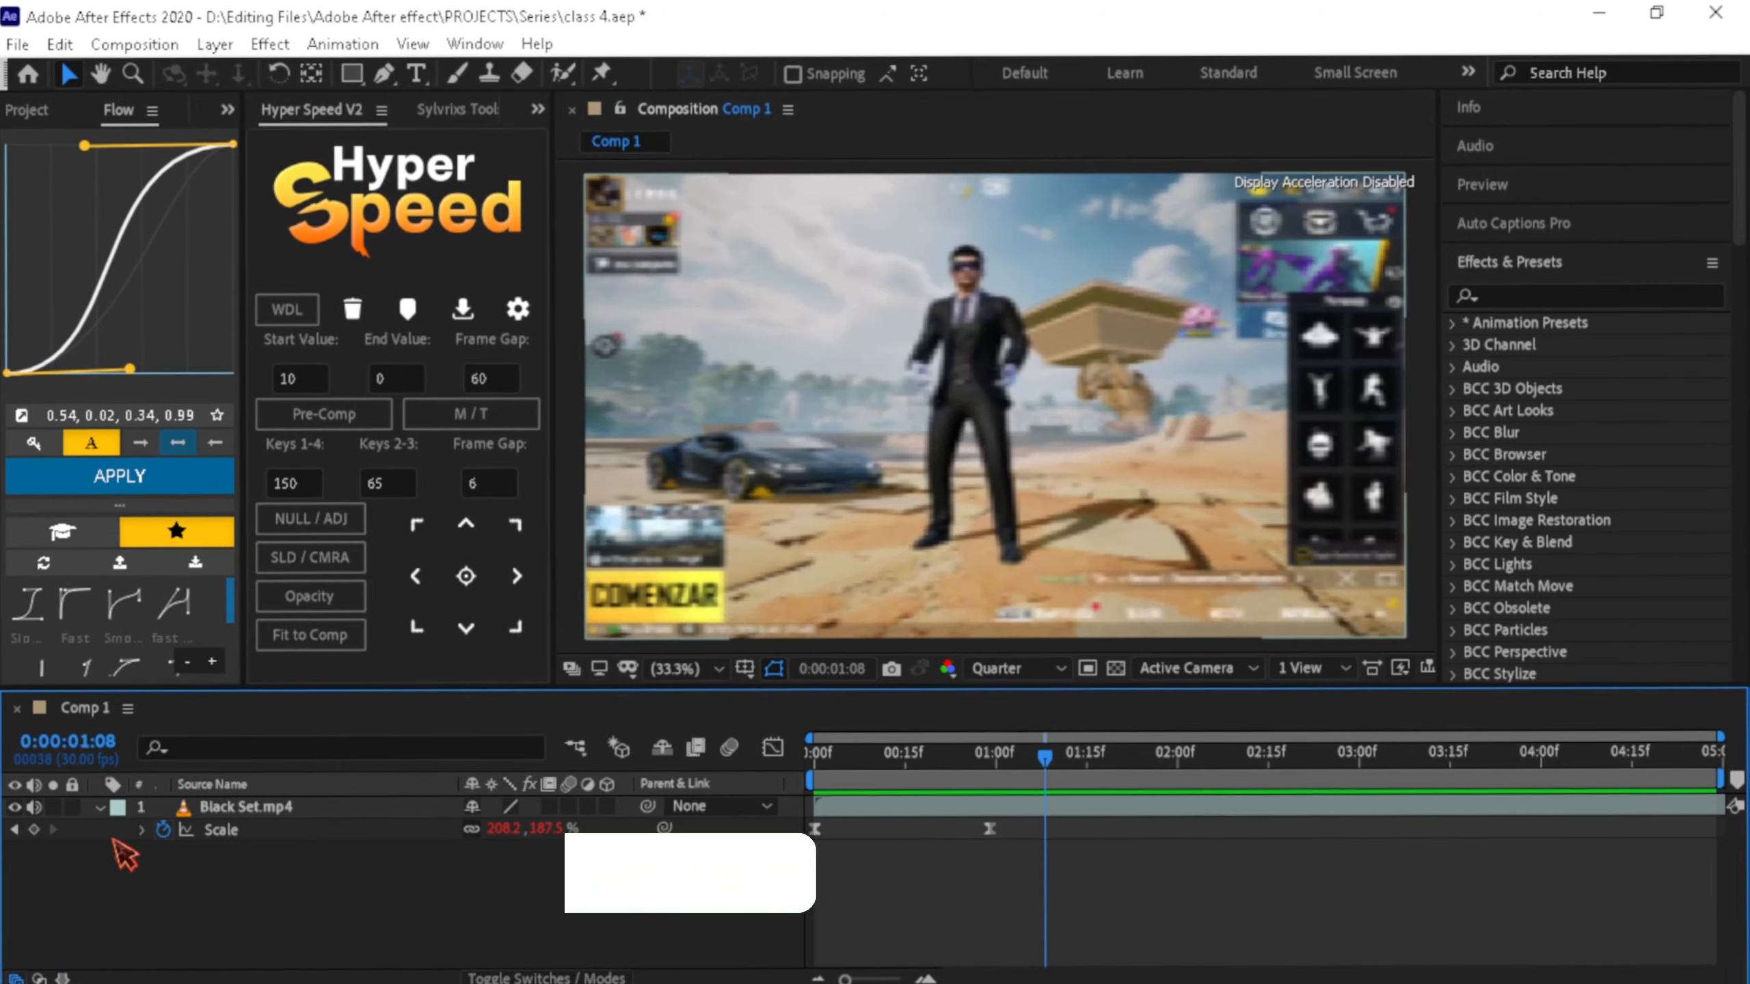
# - Remove the Scale animation from the Black Set.mp4 layer and delete the layer from Comp 1
pyautogui.click(165, 833)
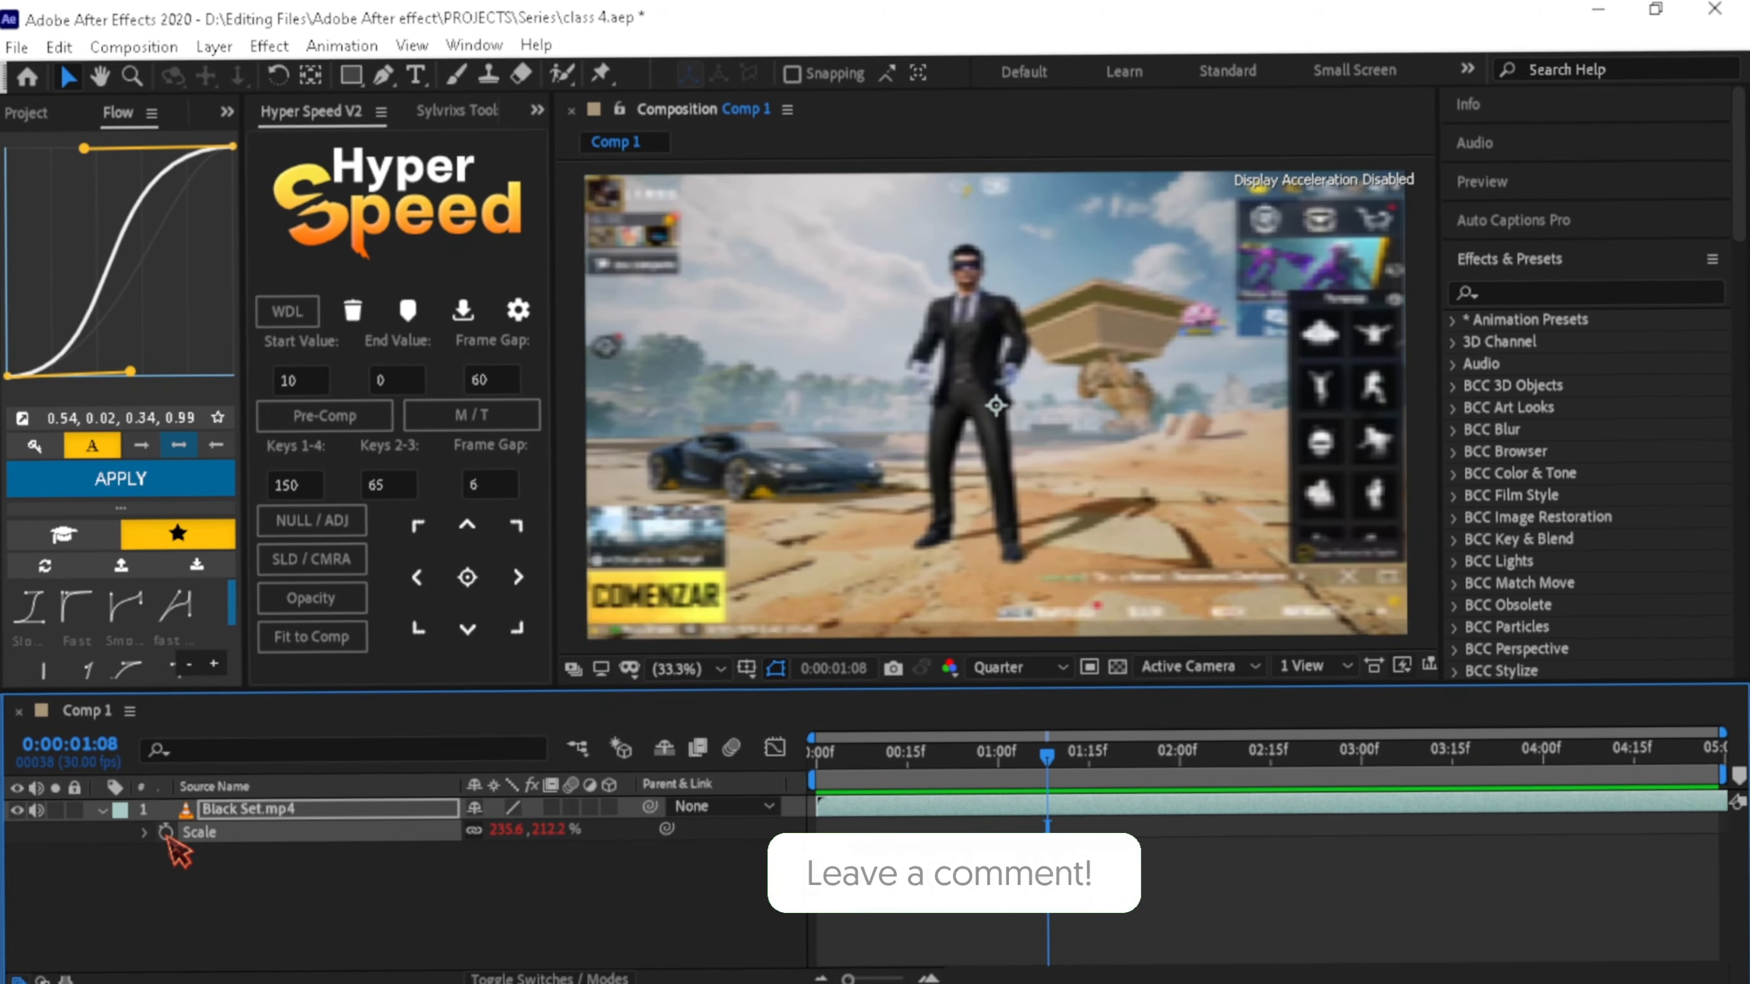
pyautogui.moveTo(502, 830); pyautogui.dragTo(529, 829)
pyautogui.press('space')
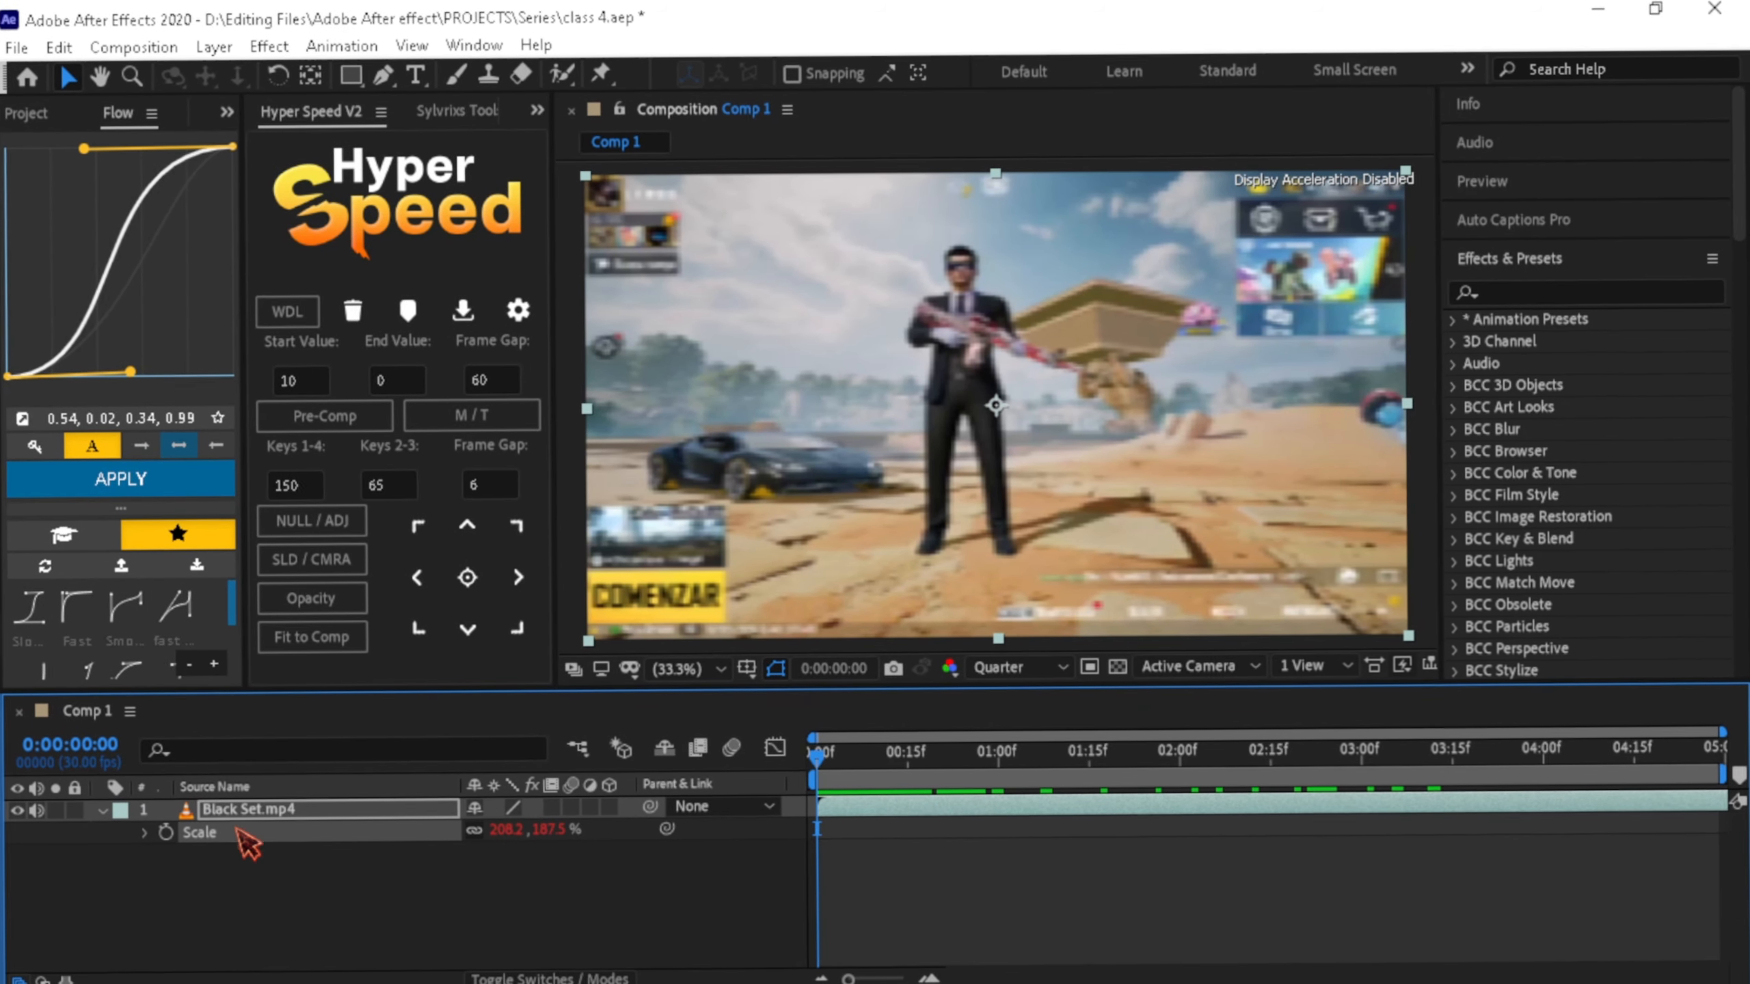
pyautogui.click(257, 810)
pyautogui.press('Delete')
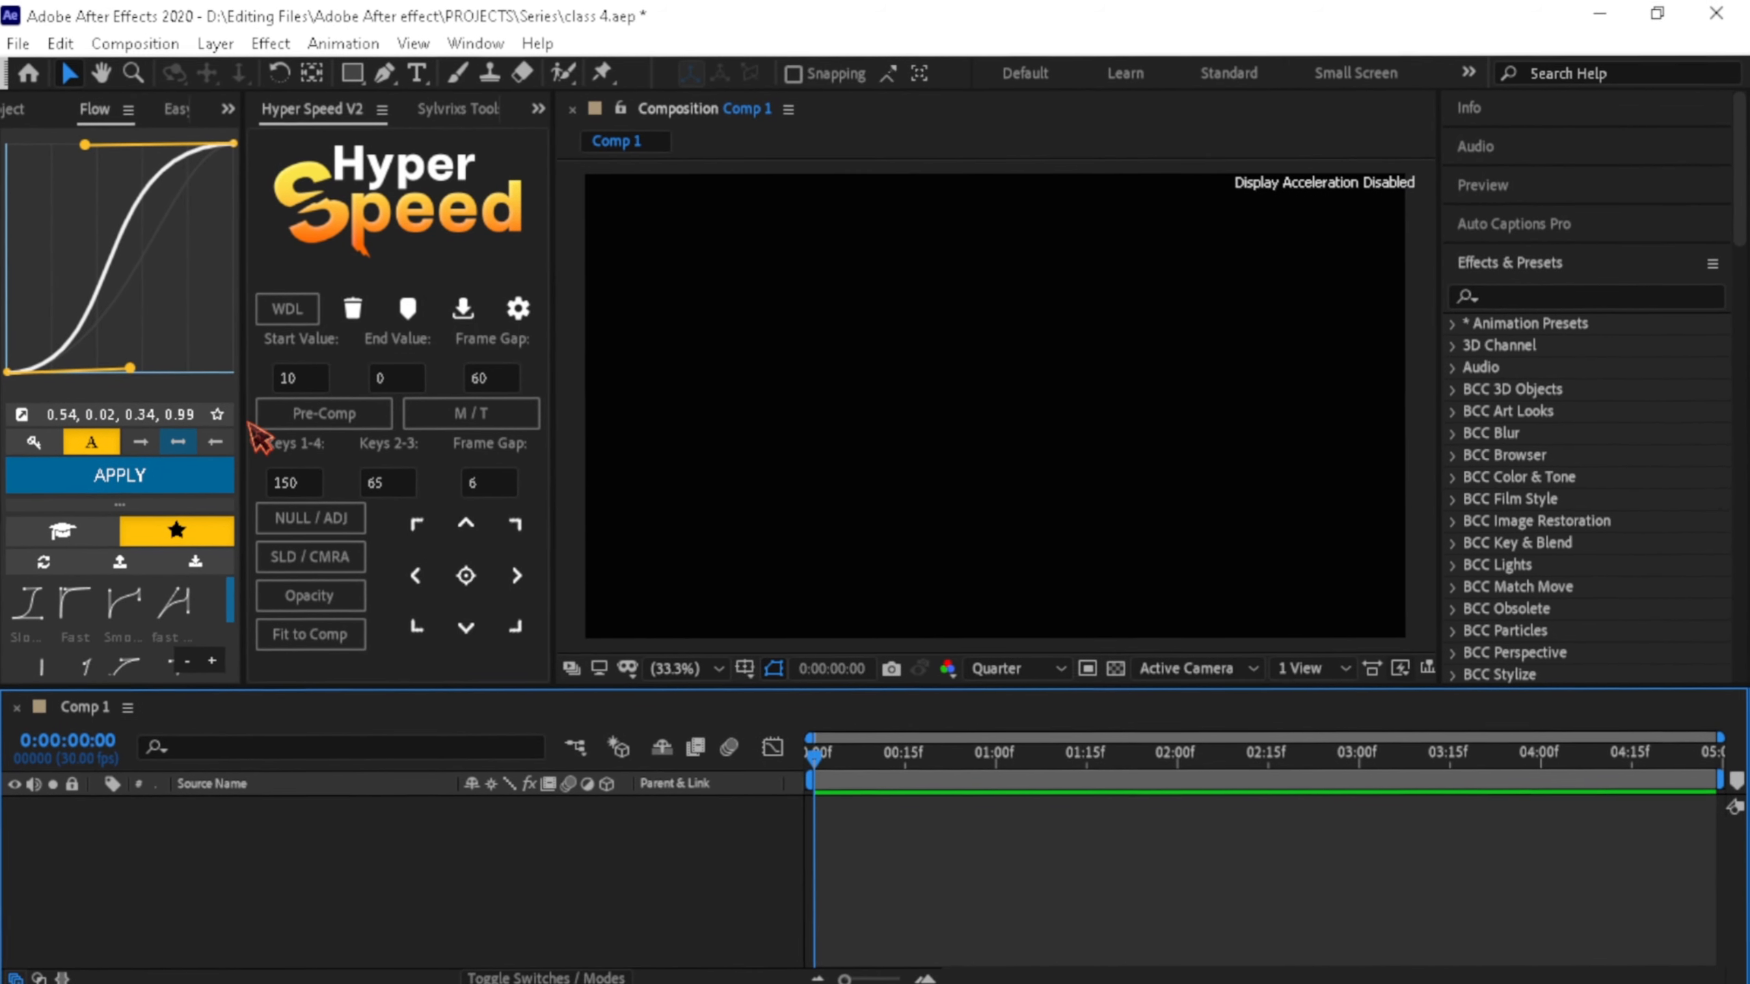
# - Add the Black Set.mp4 footage to the Comp 1 timeline as a fresh layer and fit it to the composition
pyautogui.click(13, 108)
pyautogui.click(75, 338)
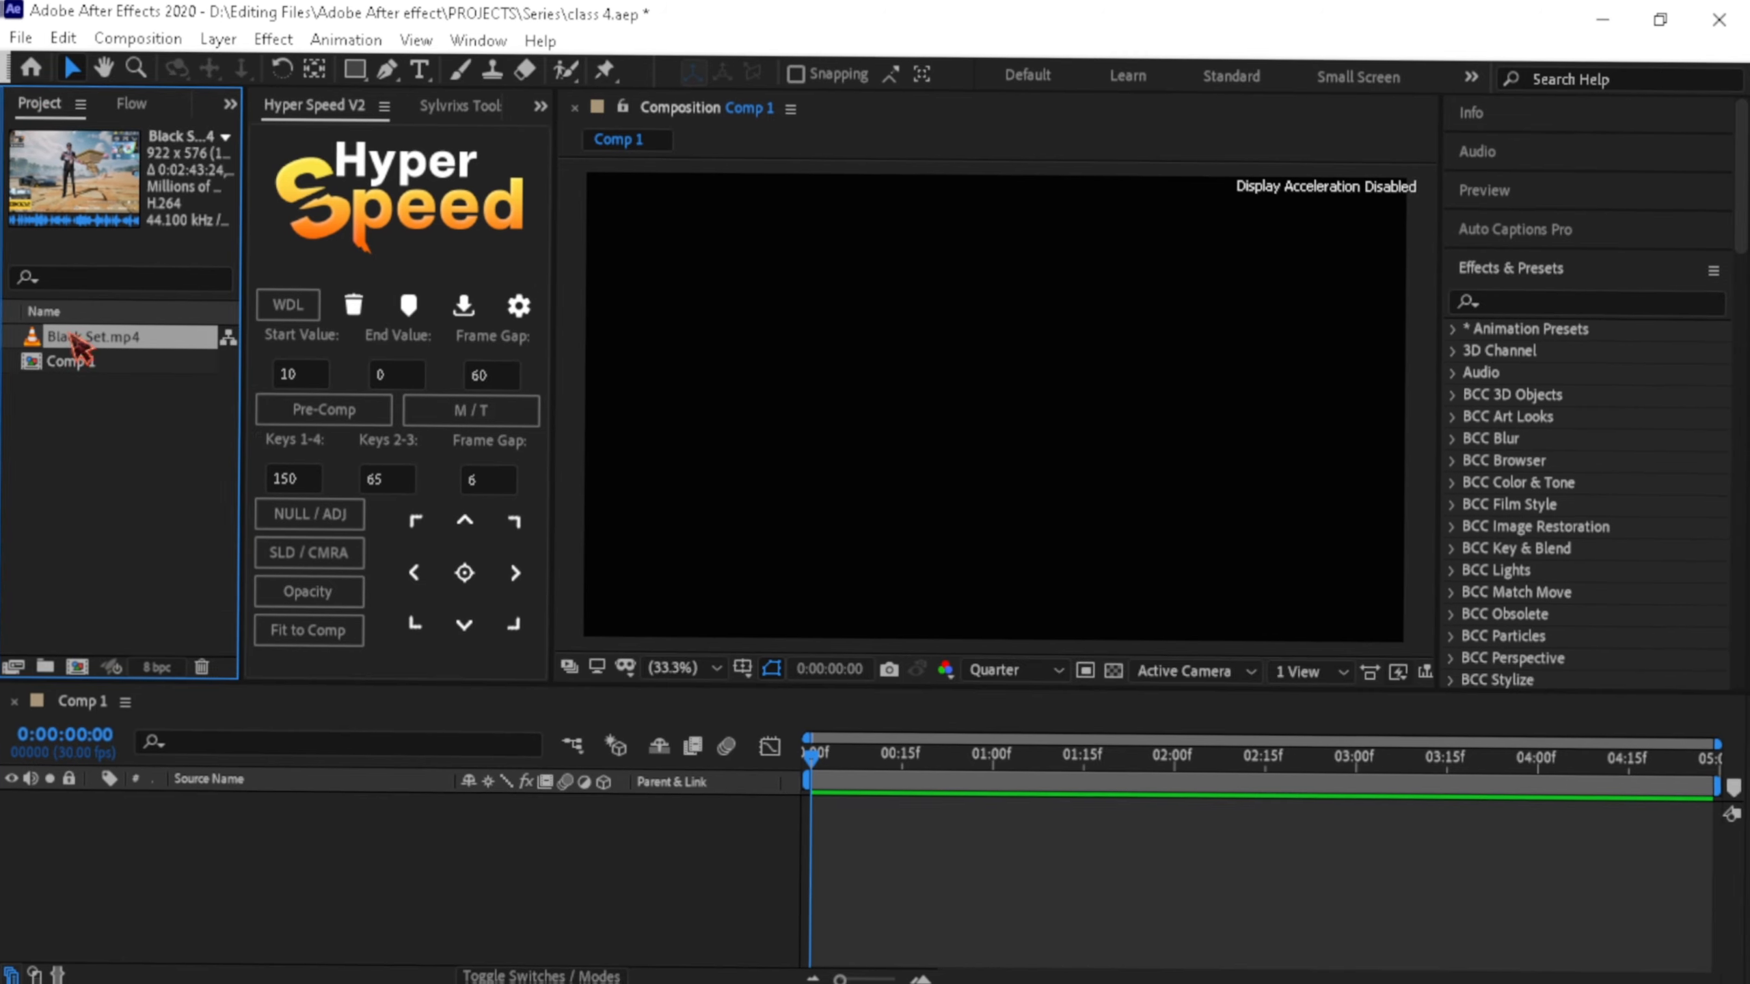
pyautogui.moveTo(72, 336); pyautogui.dragTo(272, 844)
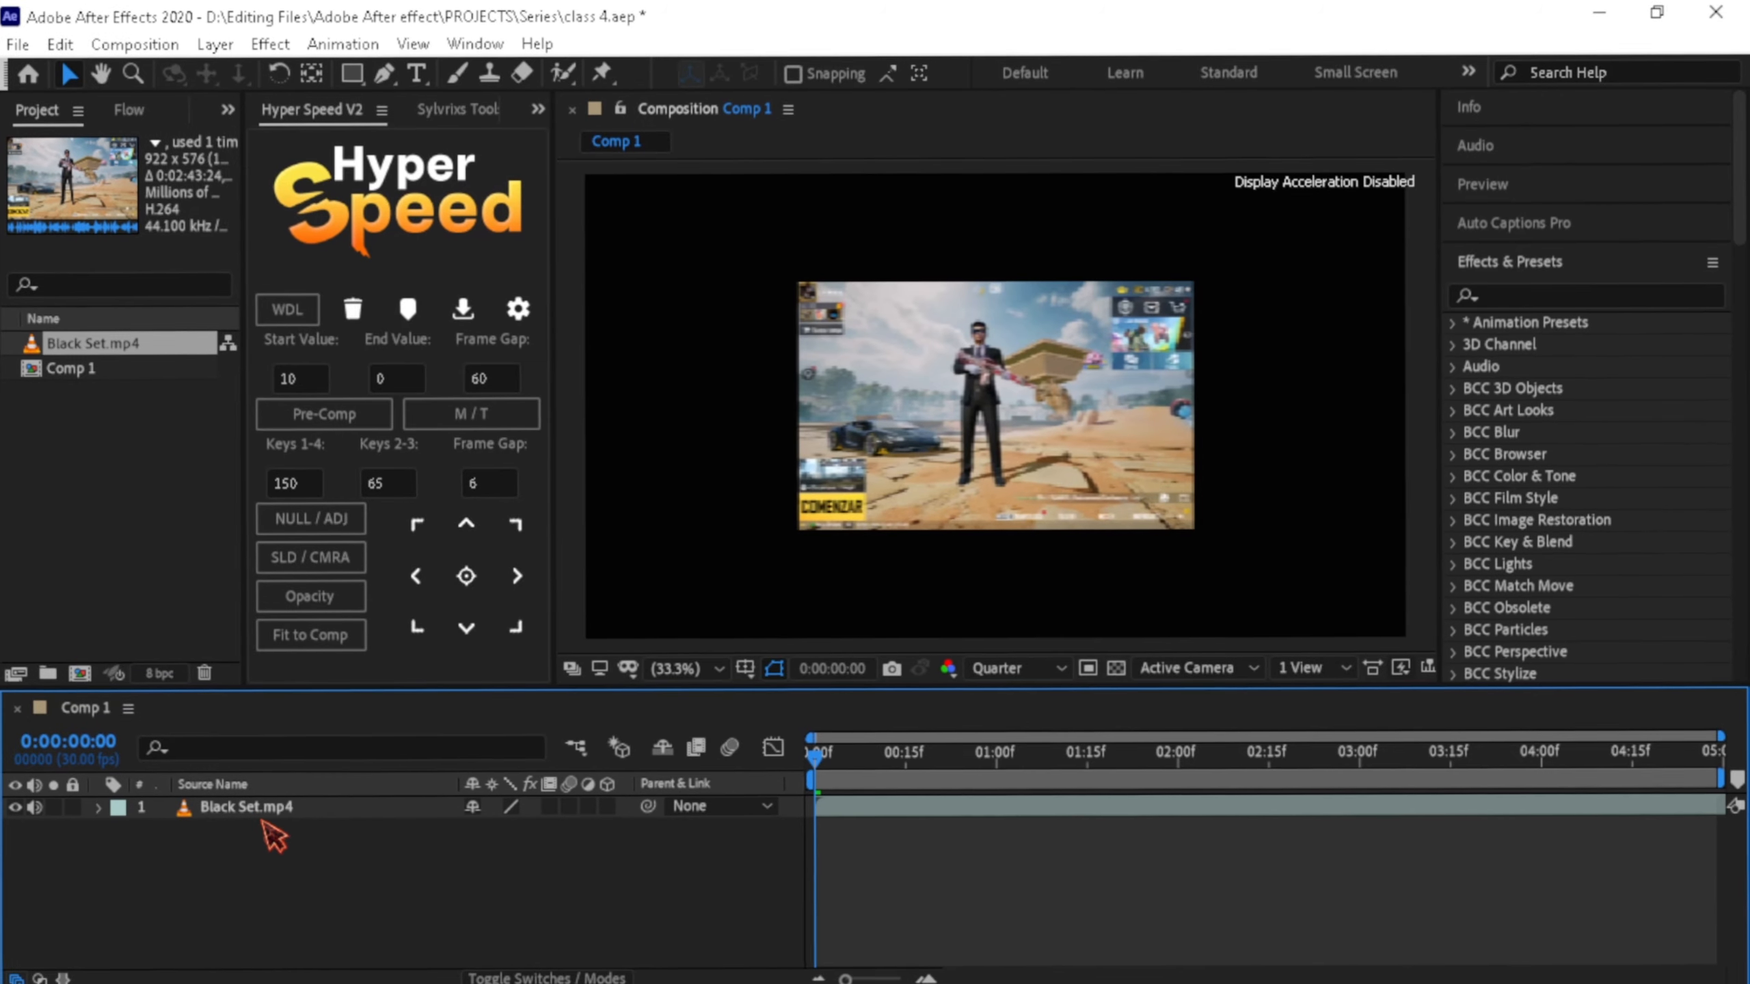
pyautogui.click(292, 817)
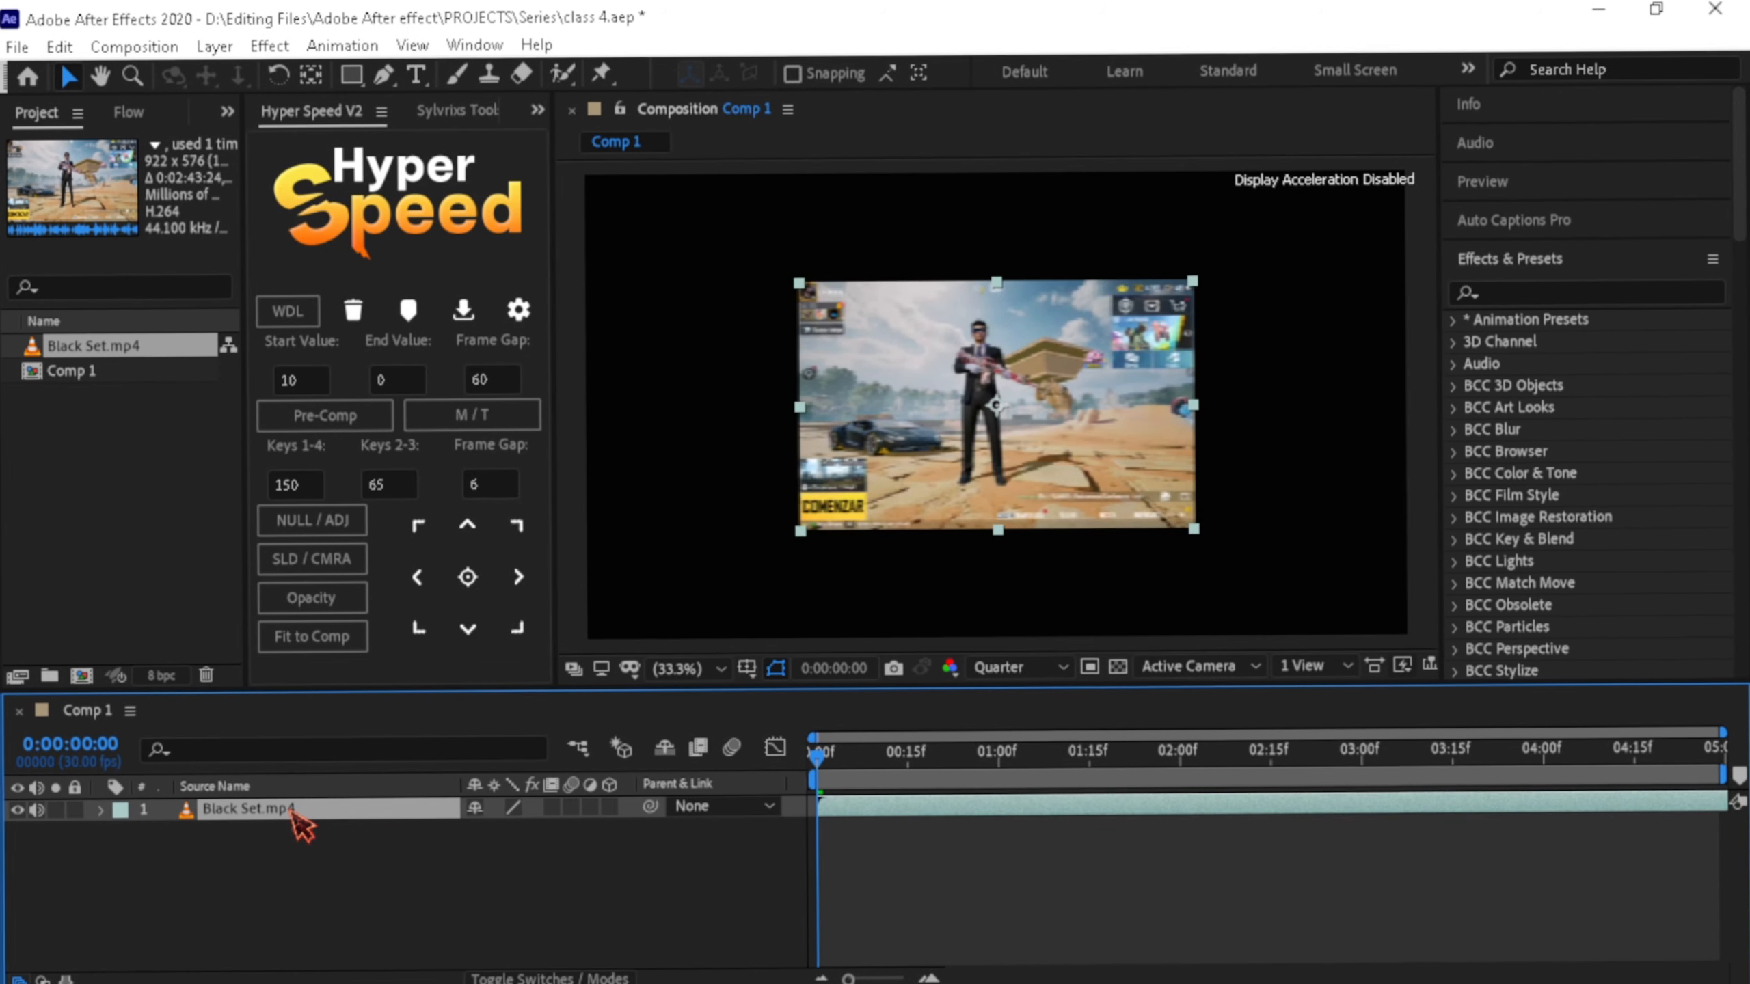
pyautogui.hotkey('ctrl', 'alt', 'f')
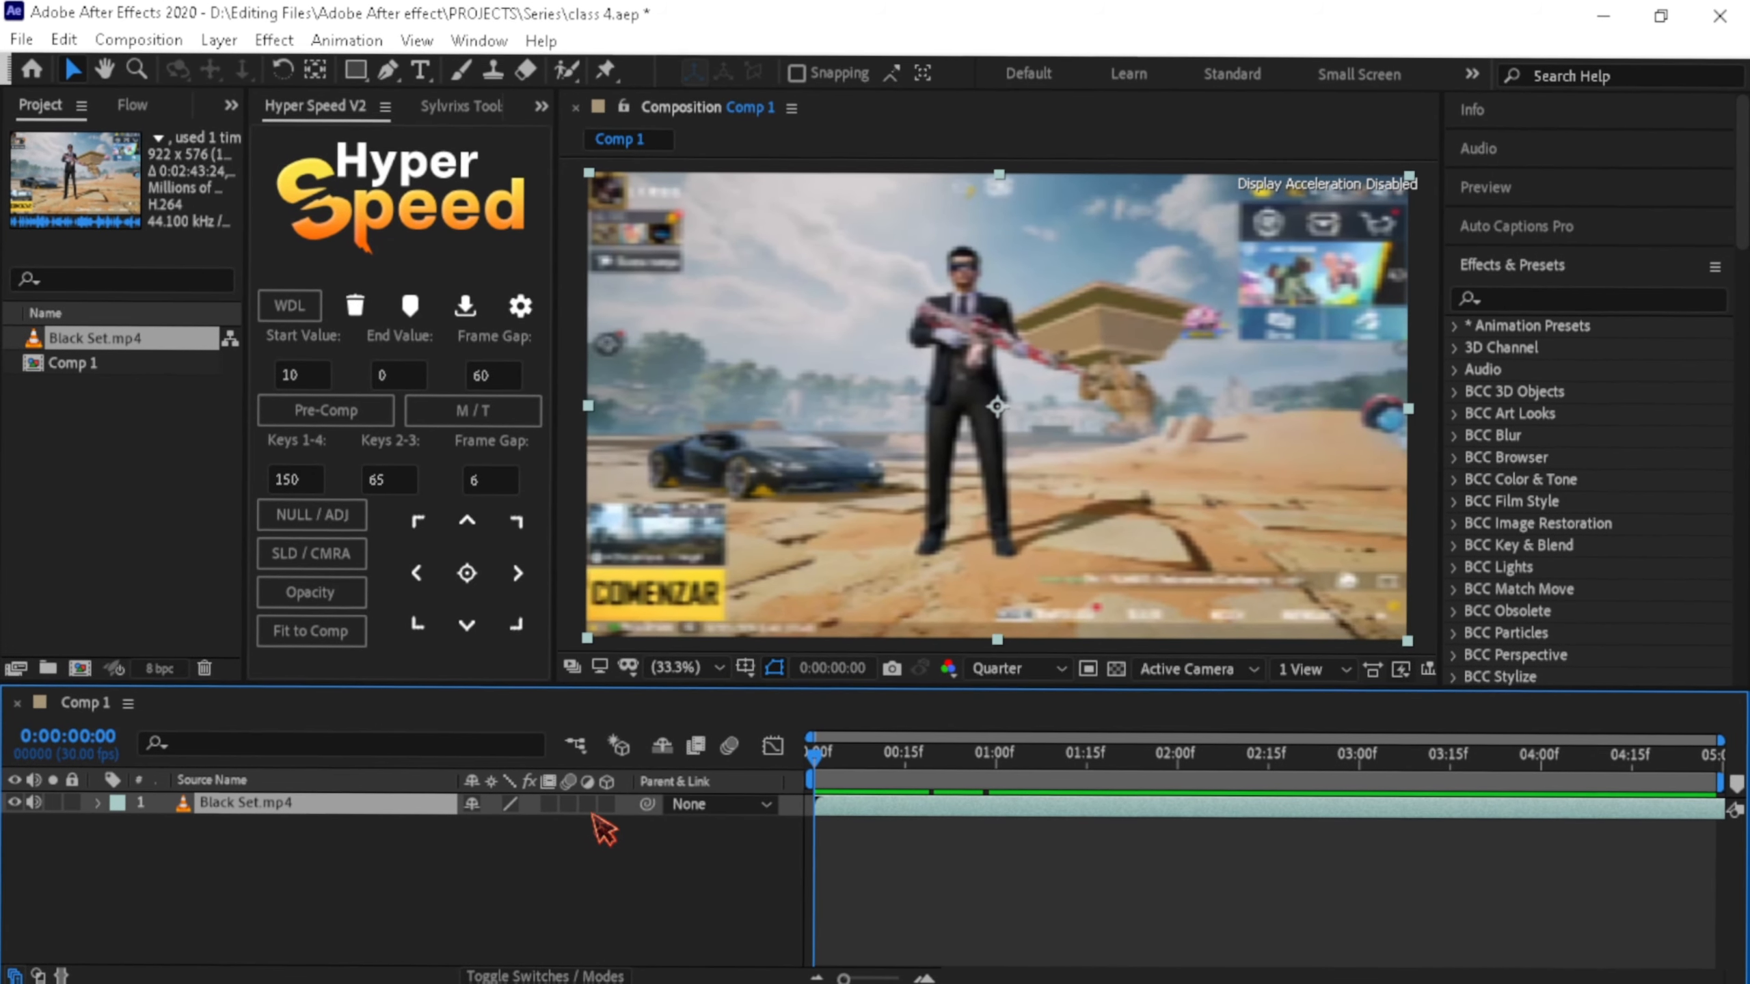
# - Make the Black Set.mp4 layer 3D and set a Position keyframe at 0:00:00:00
pyautogui.click(606, 804)
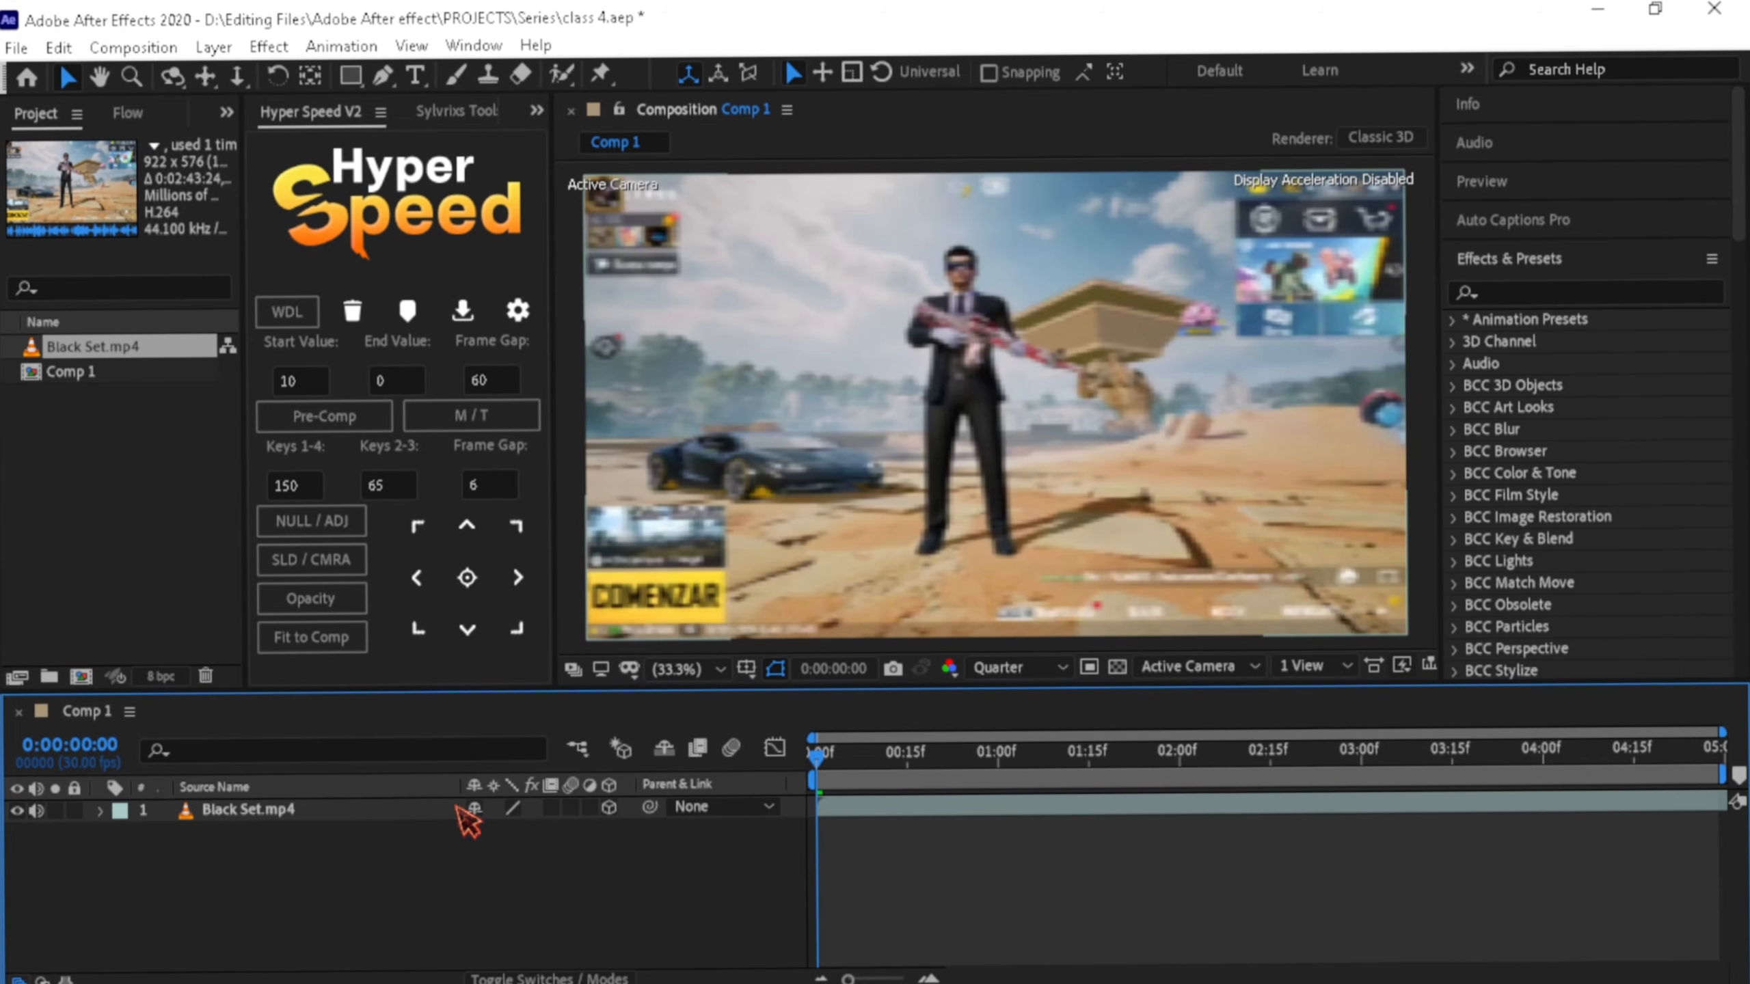
pyautogui.click(375, 810)
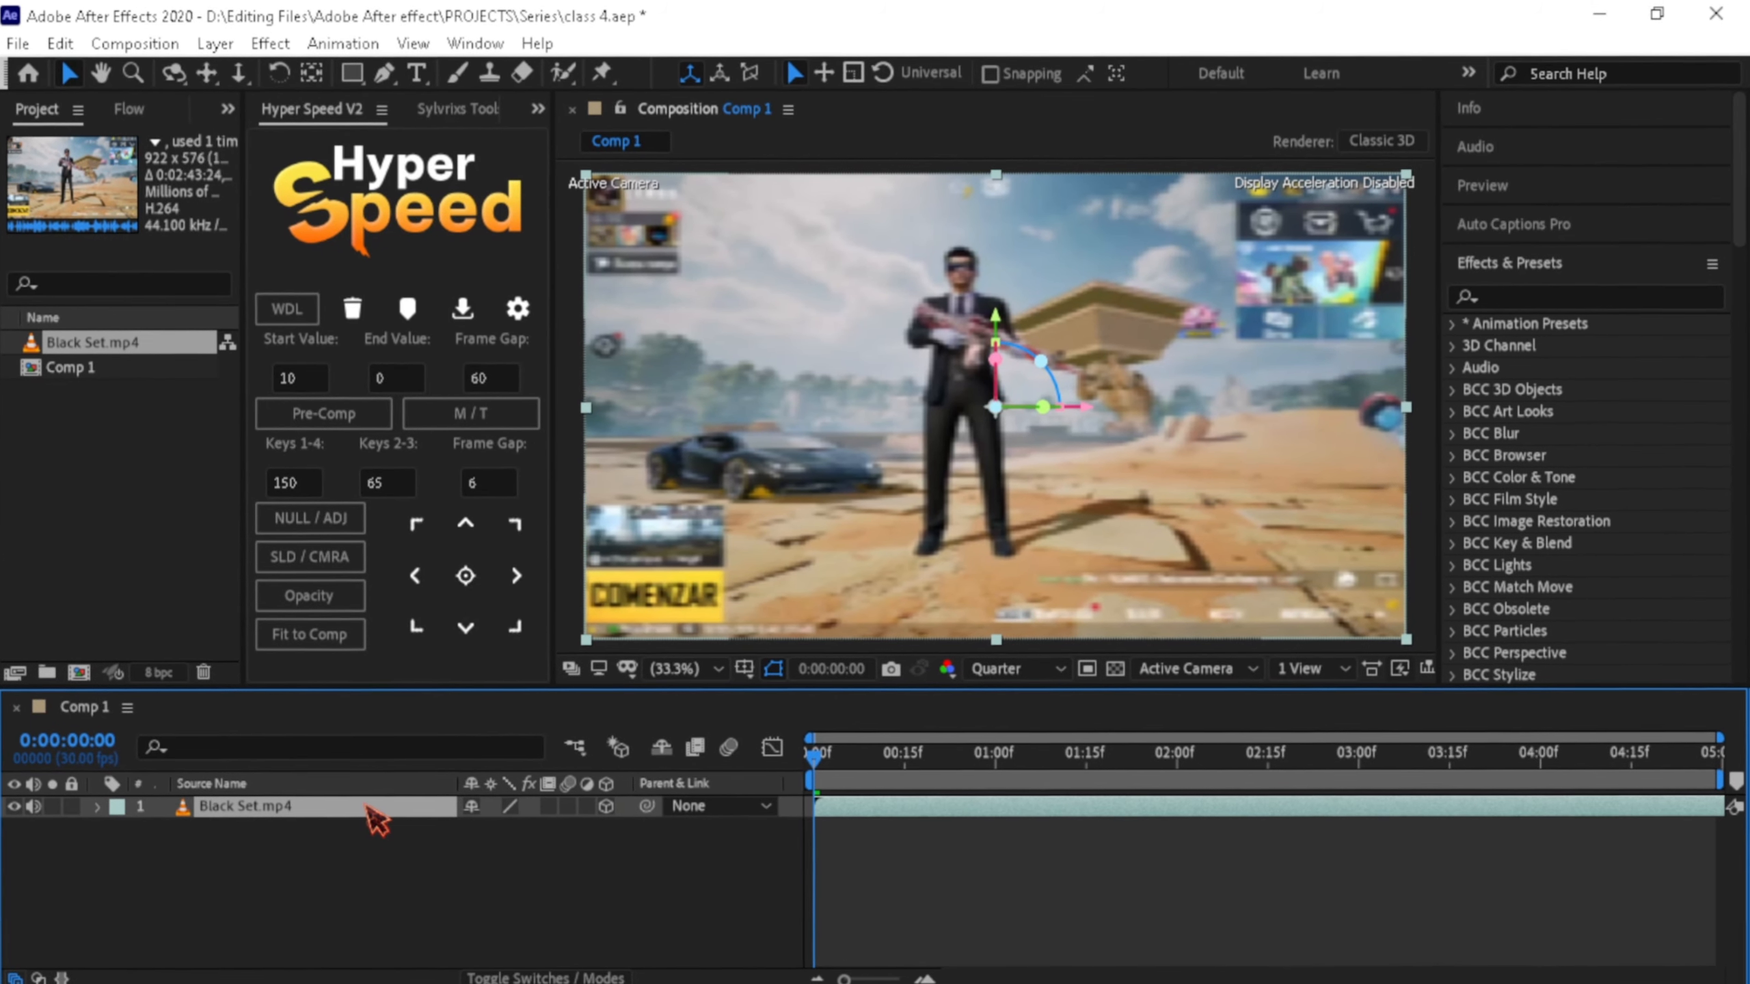
pyautogui.press('p')
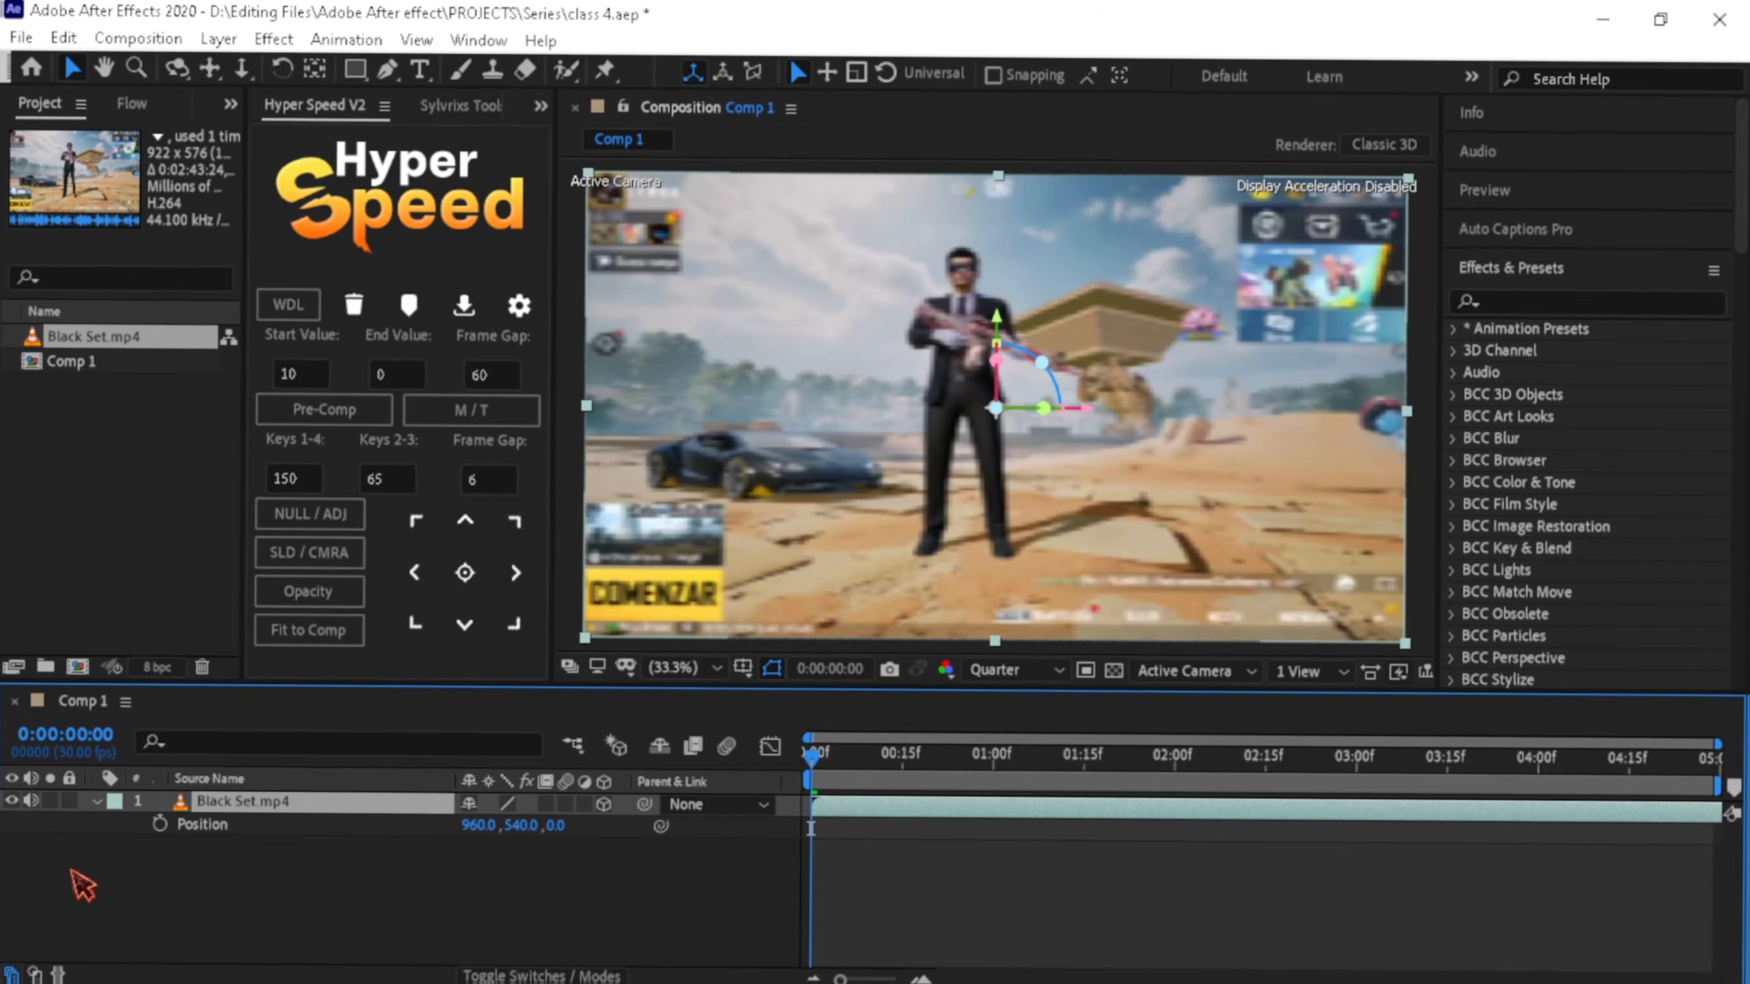
pyautogui.click(162, 824)
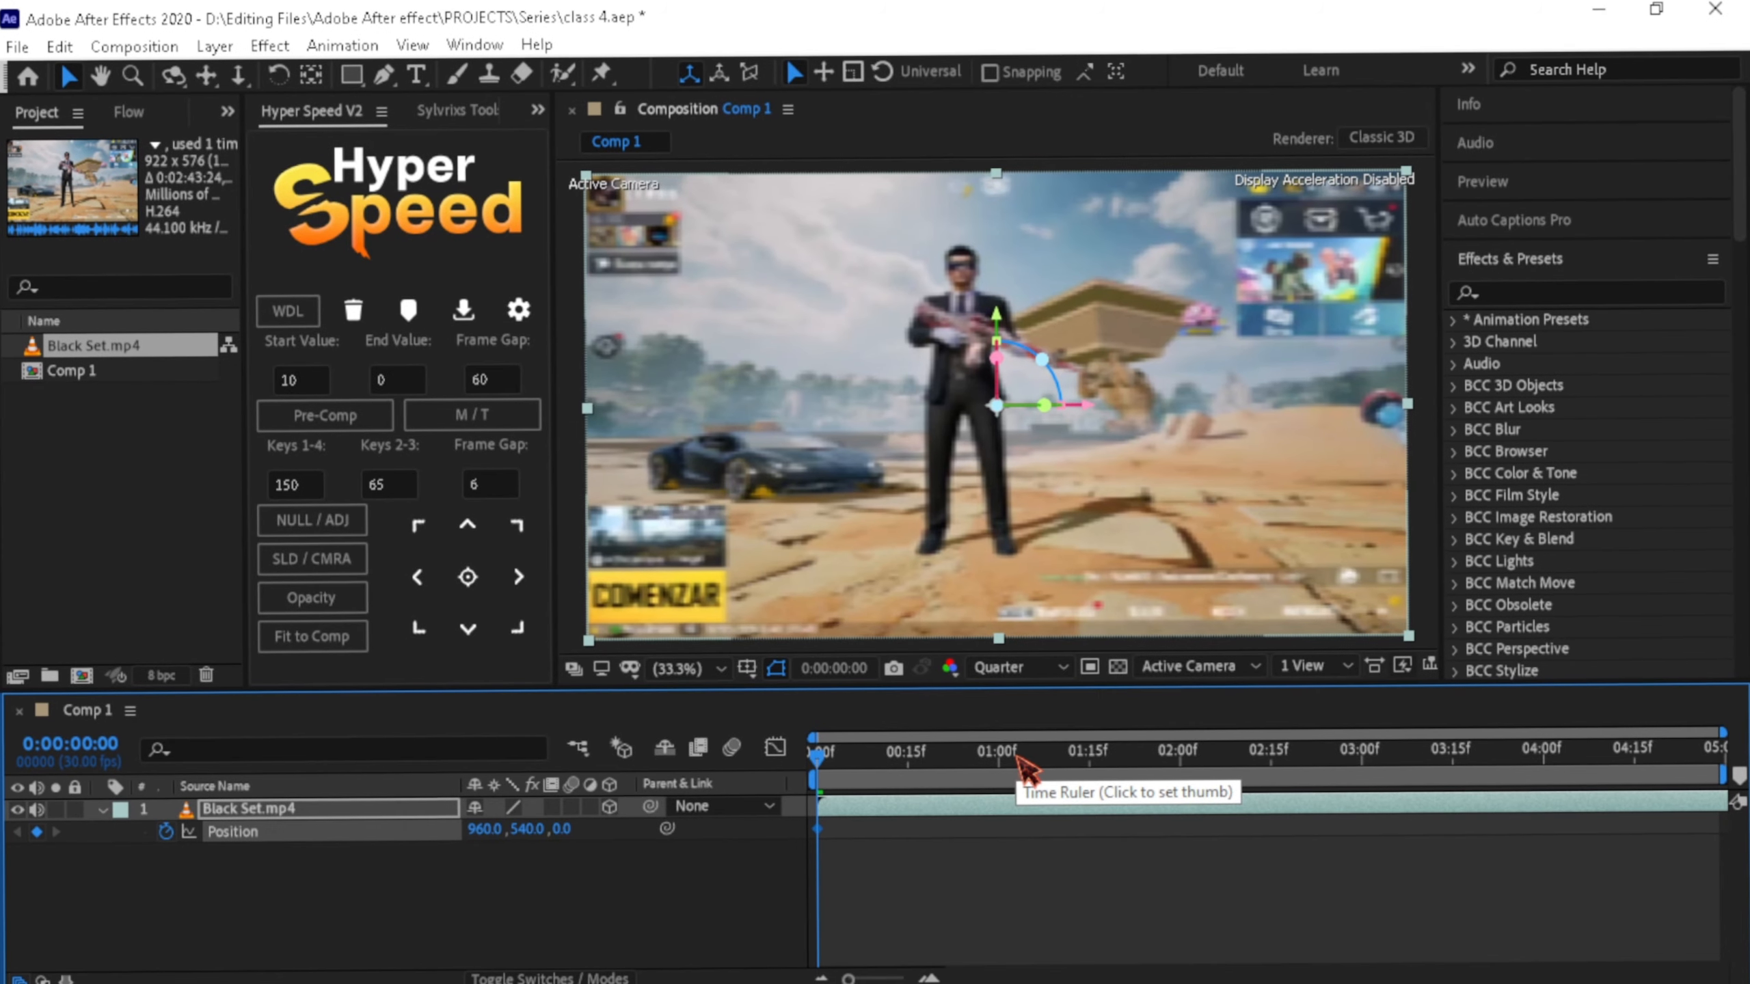
# - Add a Position keyframe at 0:00:01:06 with the Z value set to -1000
pyautogui.click(1031, 756)
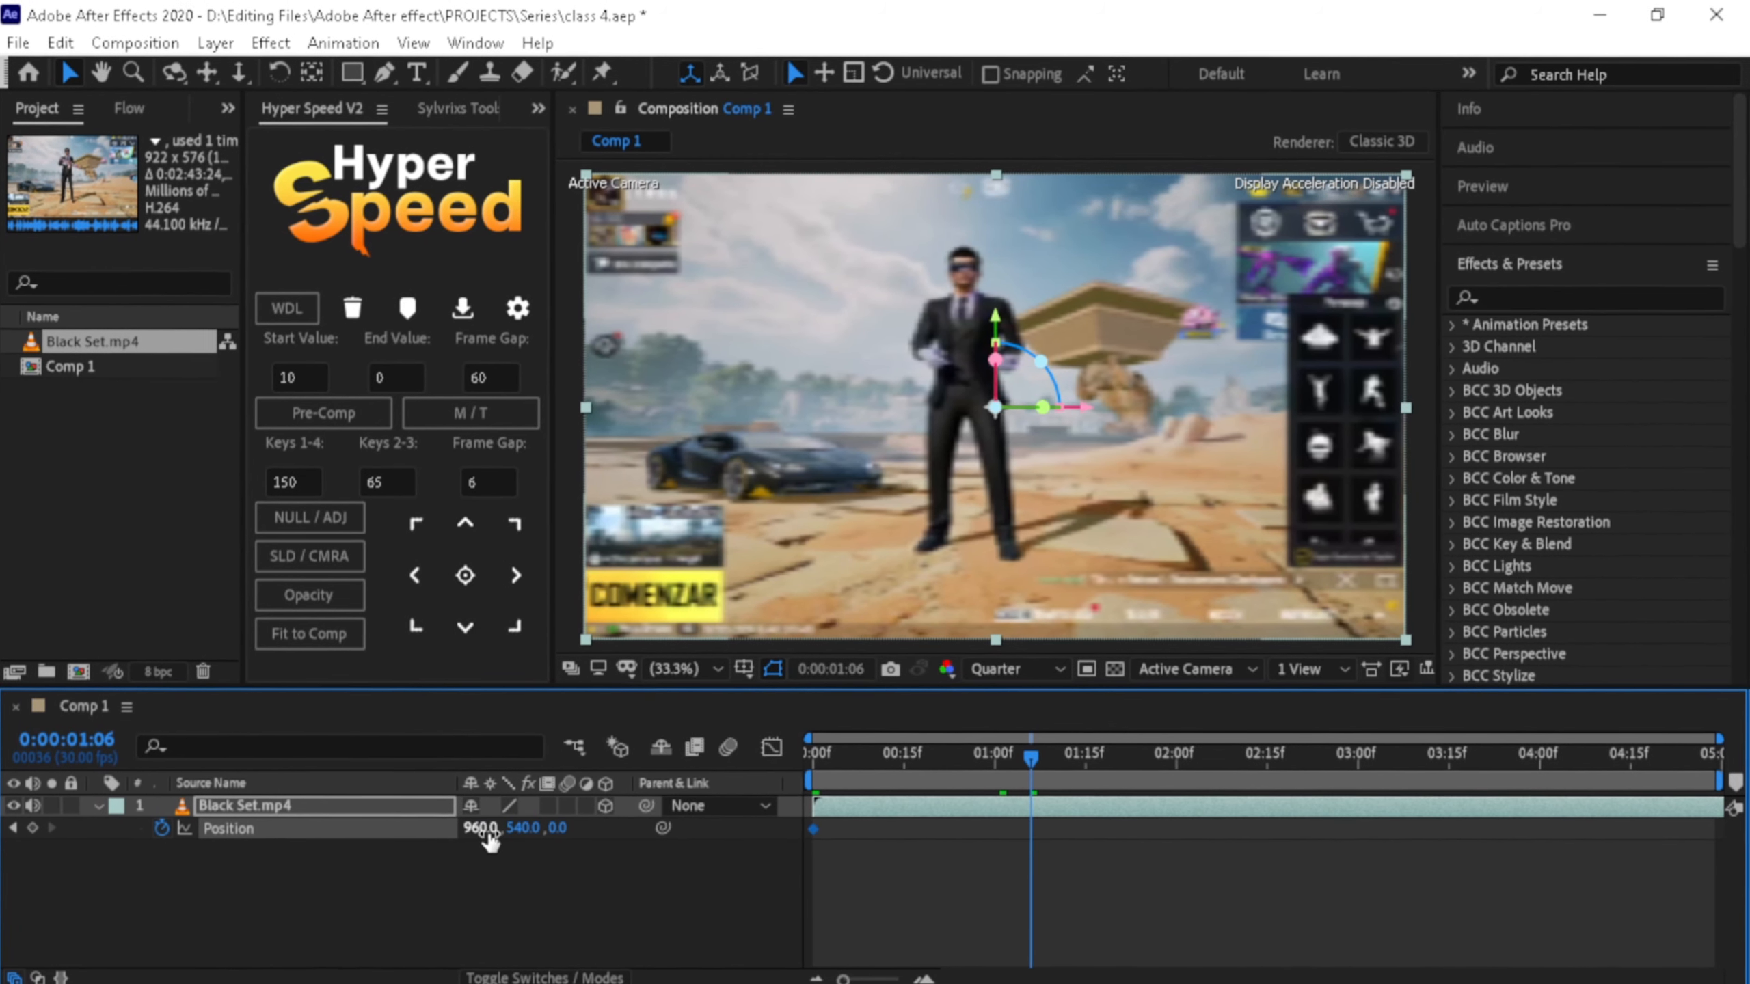
pyautogui.moveTo(558, 829); pyautogui.dragTo(1263, 884)
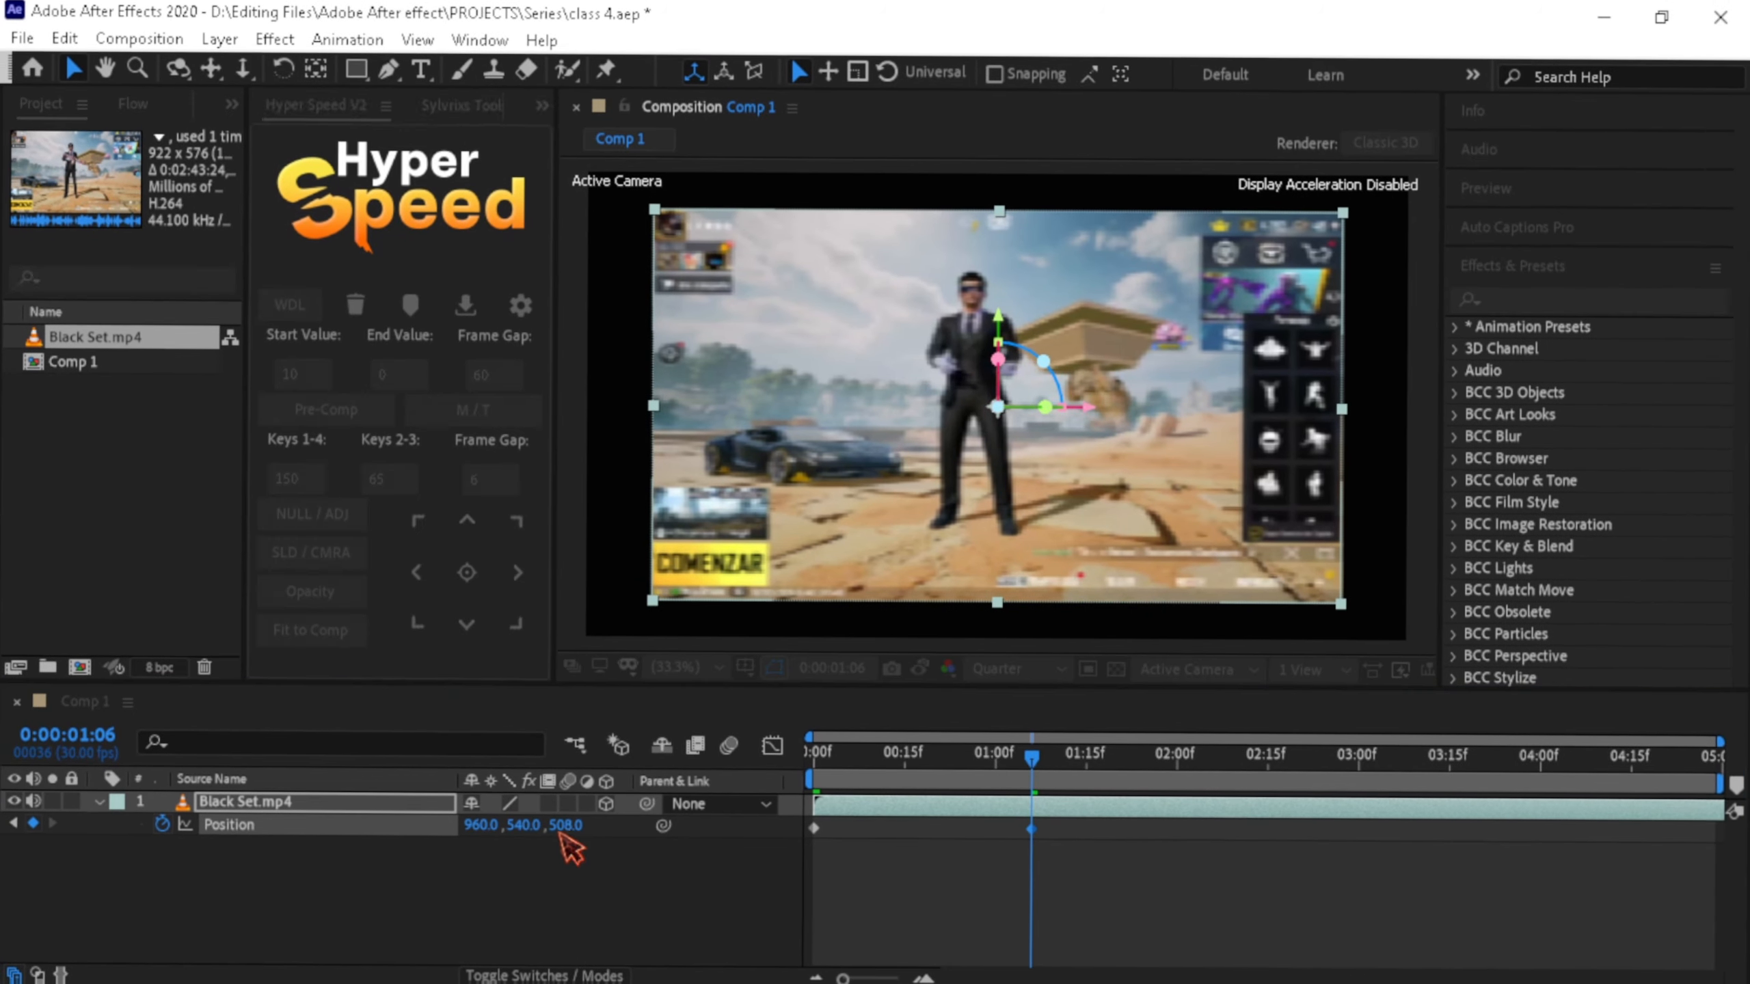
pyautogui.click(564, 825)
pyautogui.write('-1000')
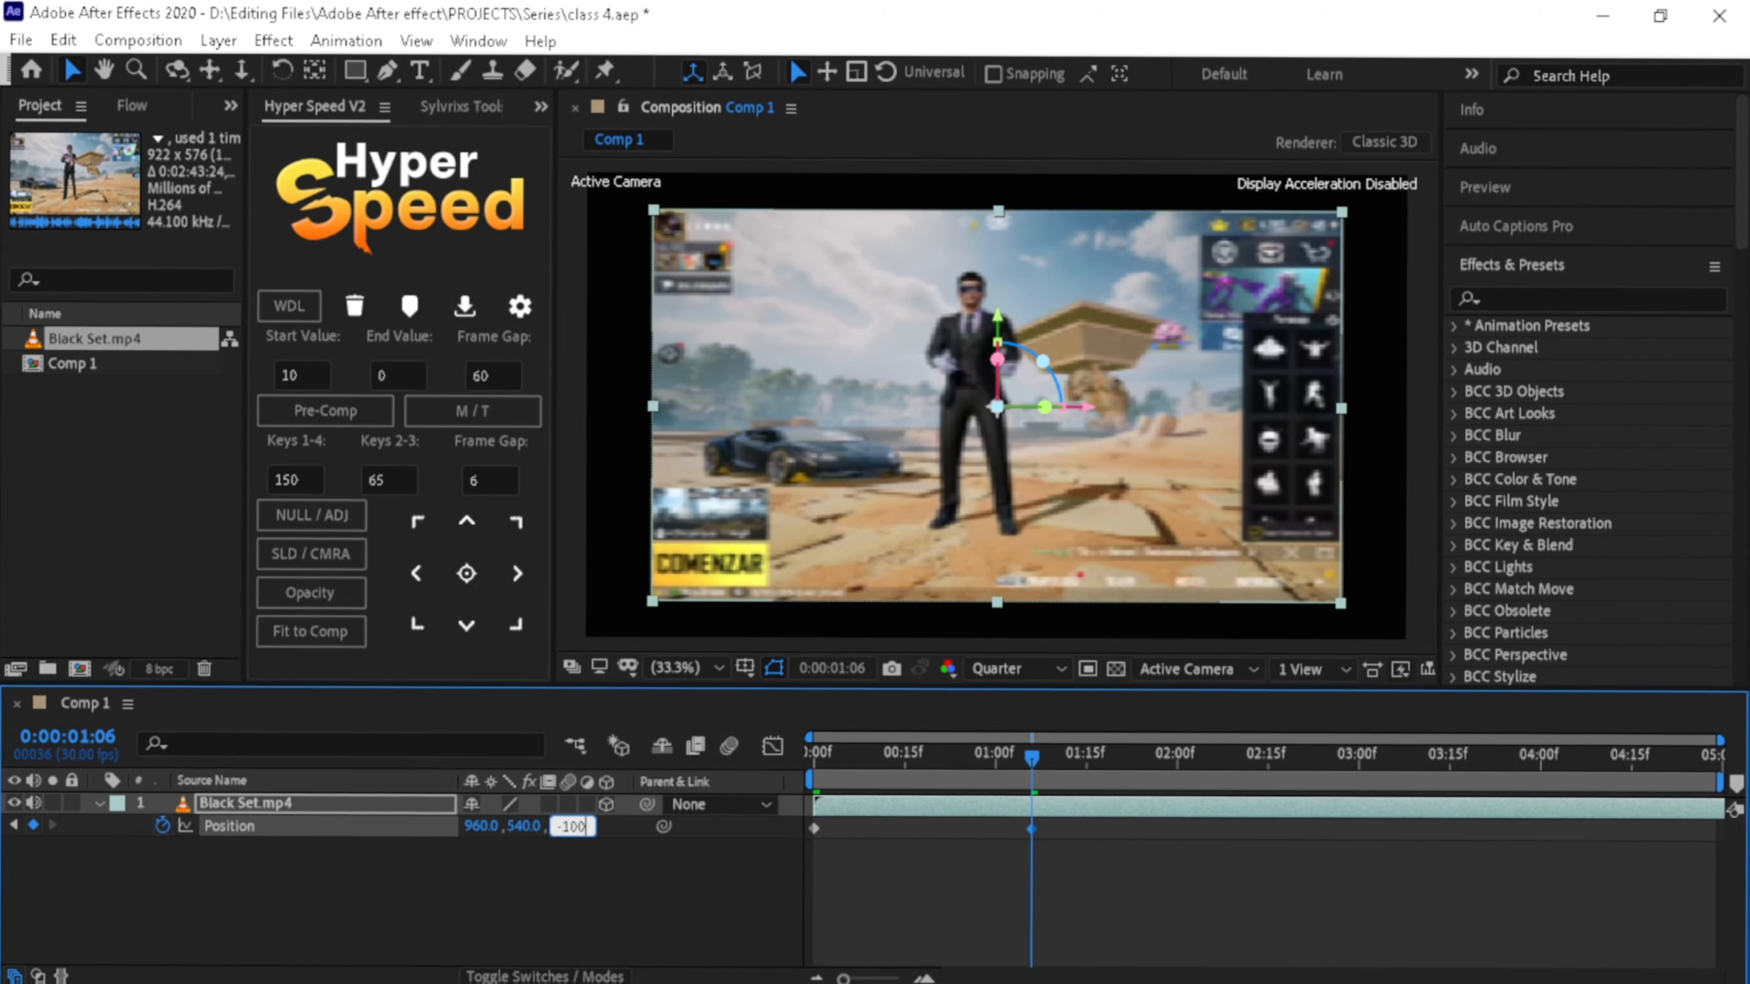
pyautogui.press('Return')
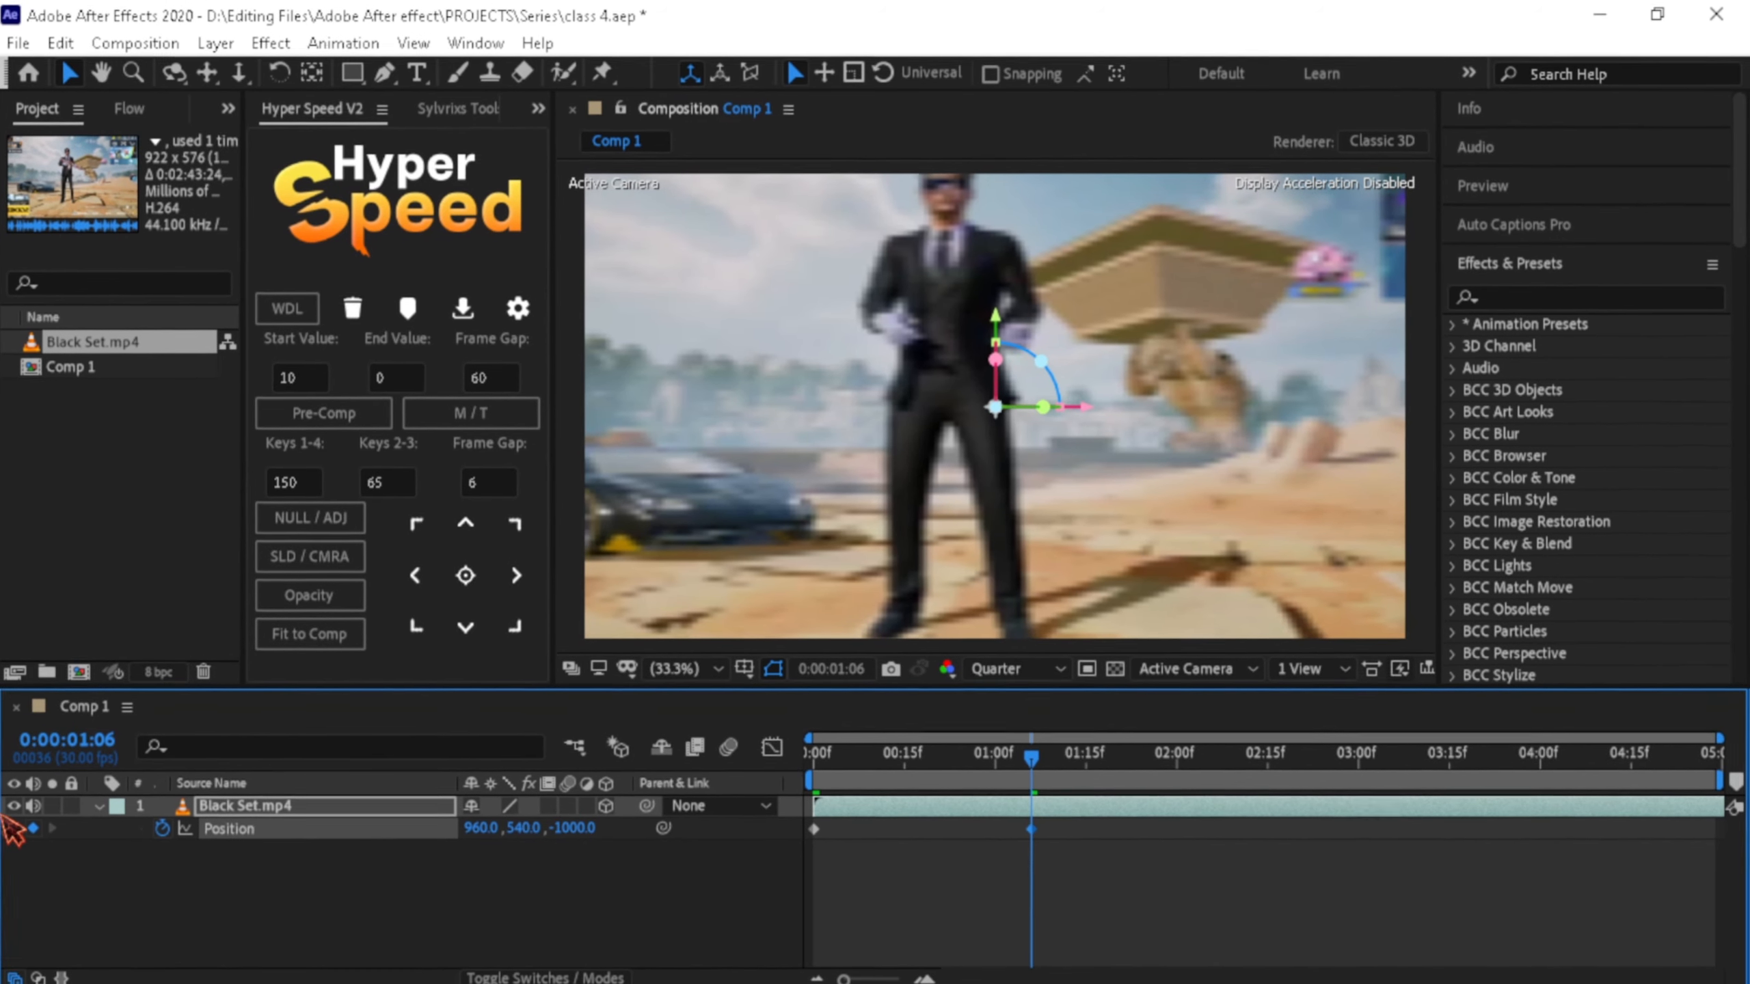
# - Set the Z Position of the keyframe at 0:00:00:00 to 1000
pyautogui.click(14, 824)
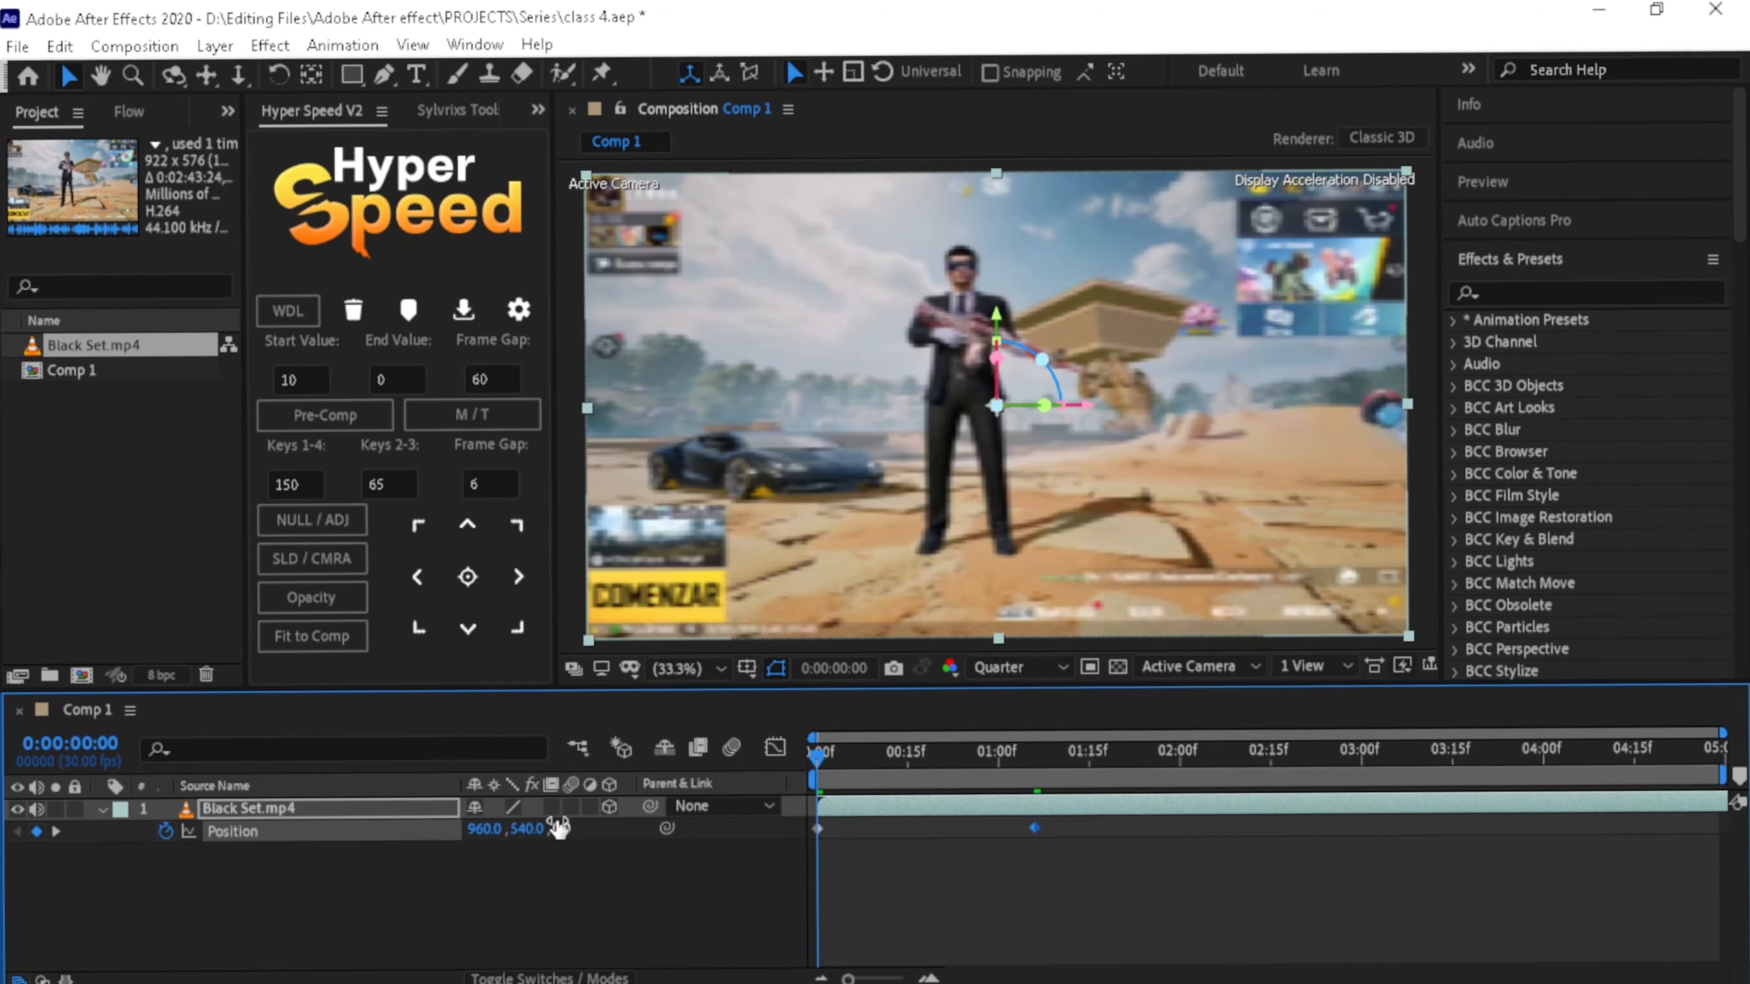
pyautogui.click(556, 829)
pyautogui.write('-1000')
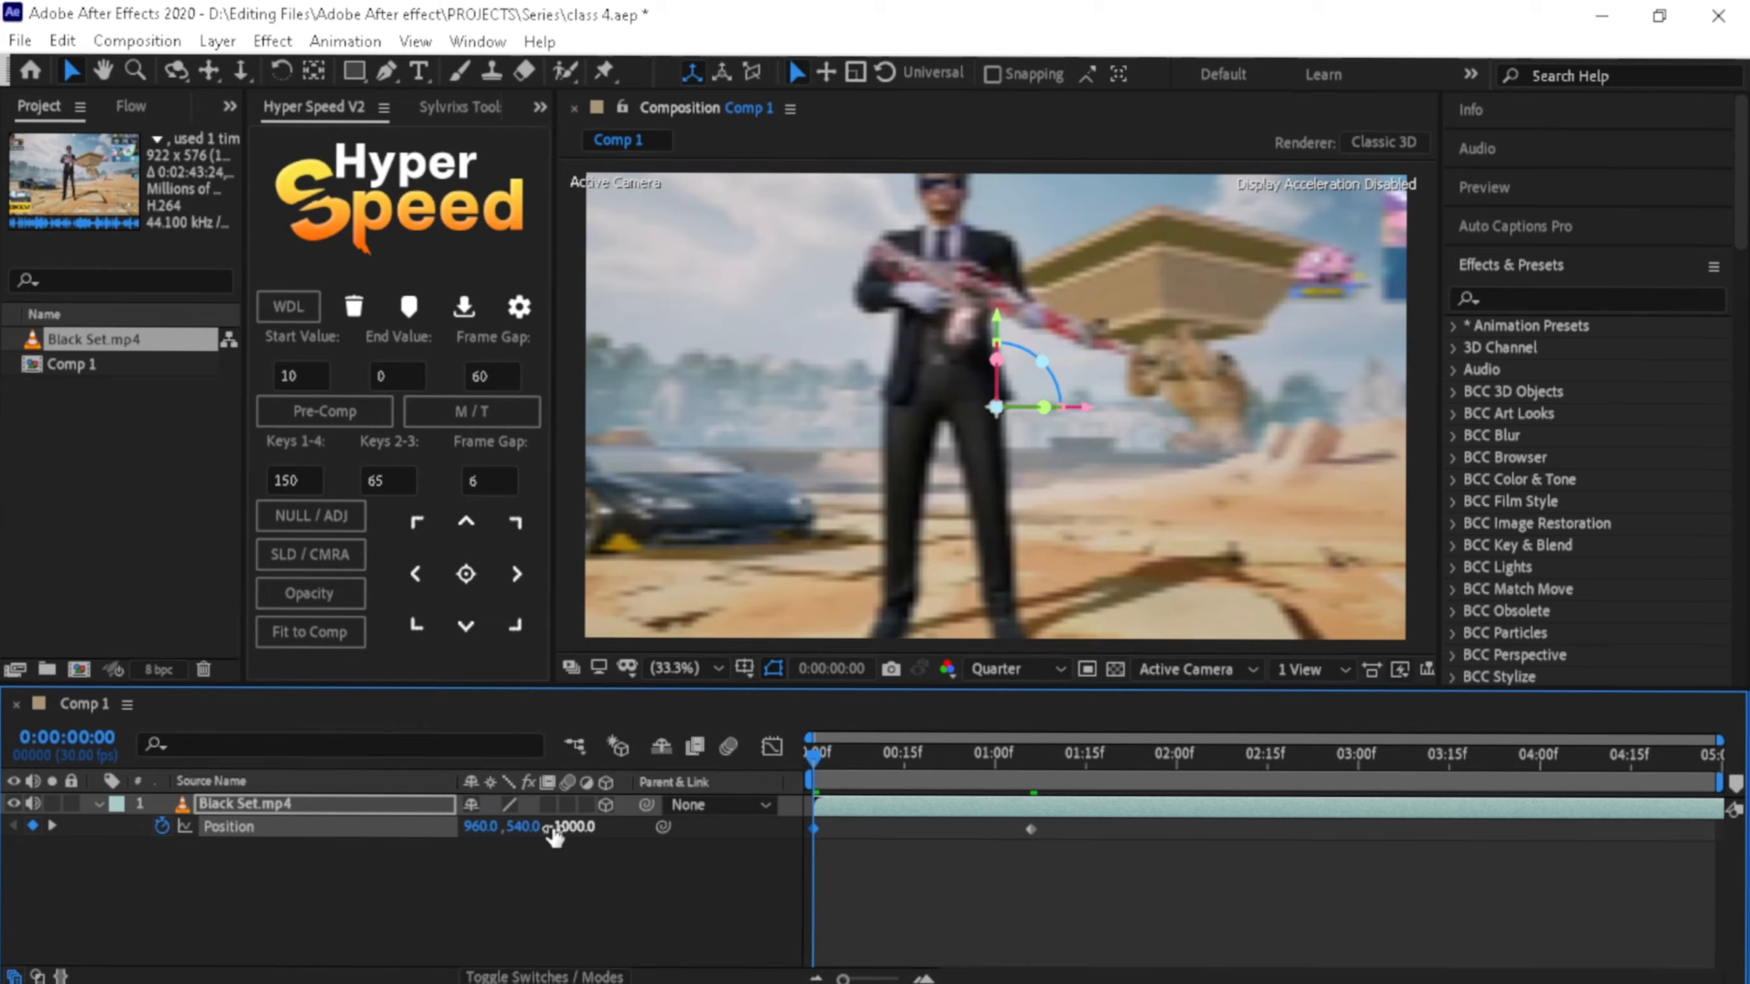
pyautogui.click(557, 829)
pyautogui.write('100')
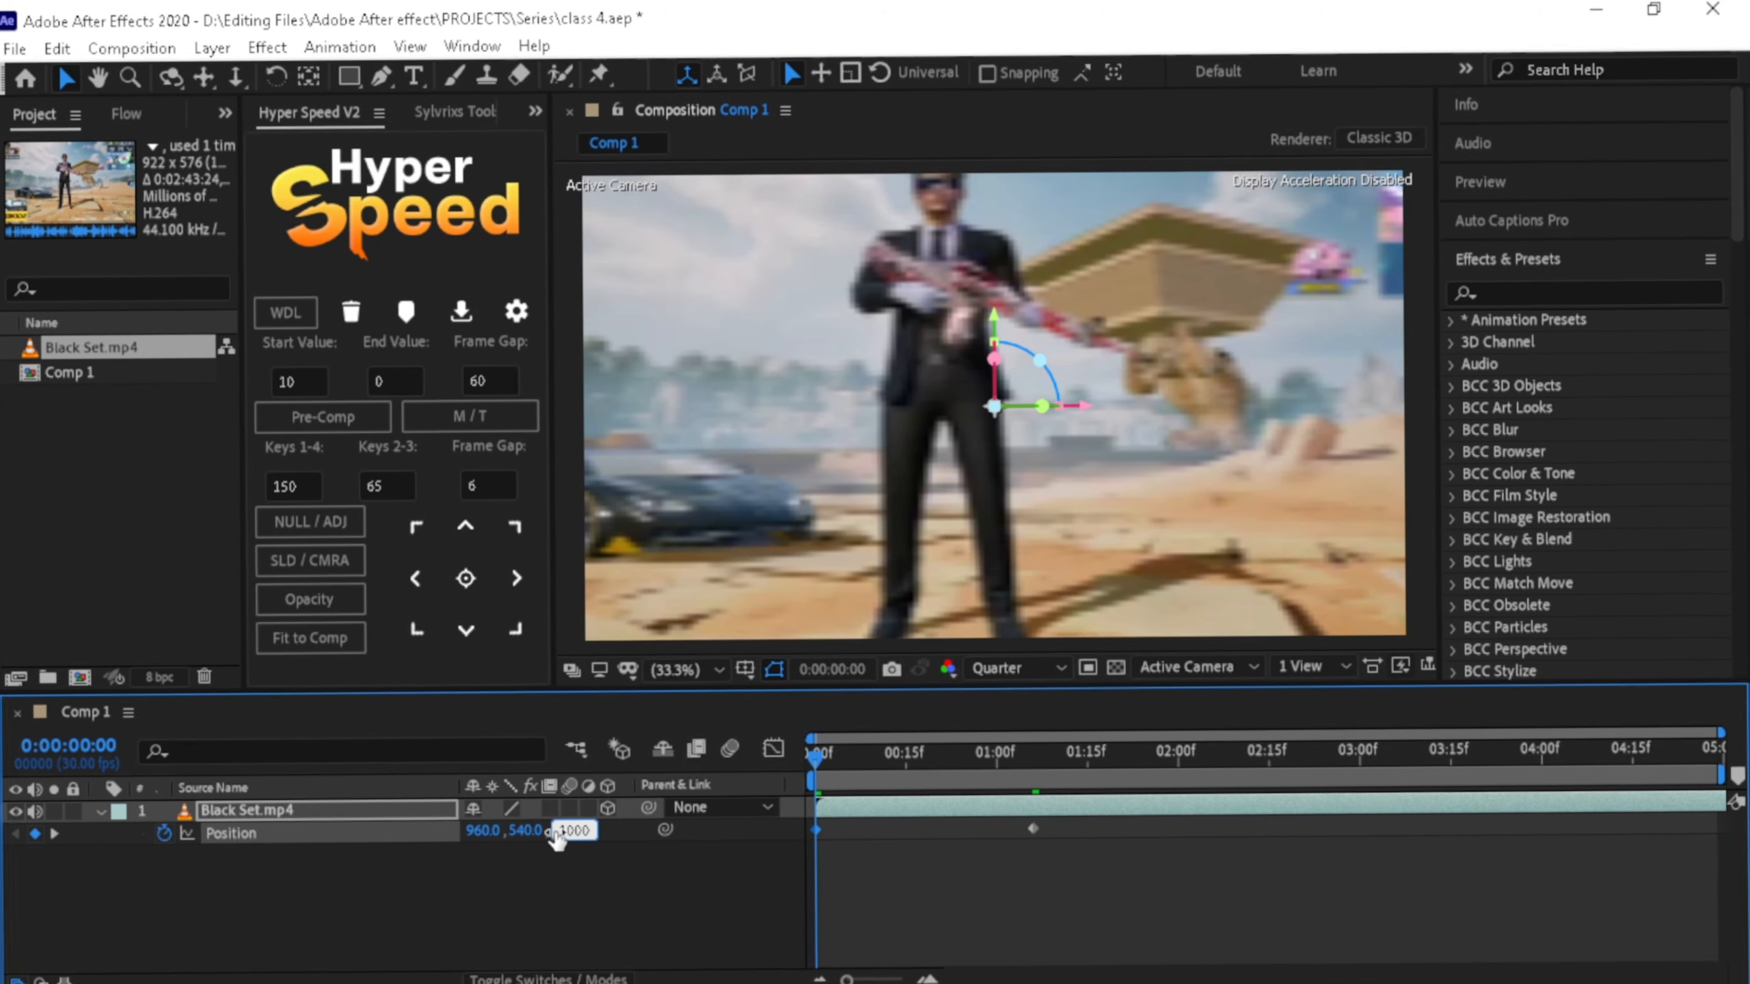
pyautogui.write('0')
pyautogui.press('Return')
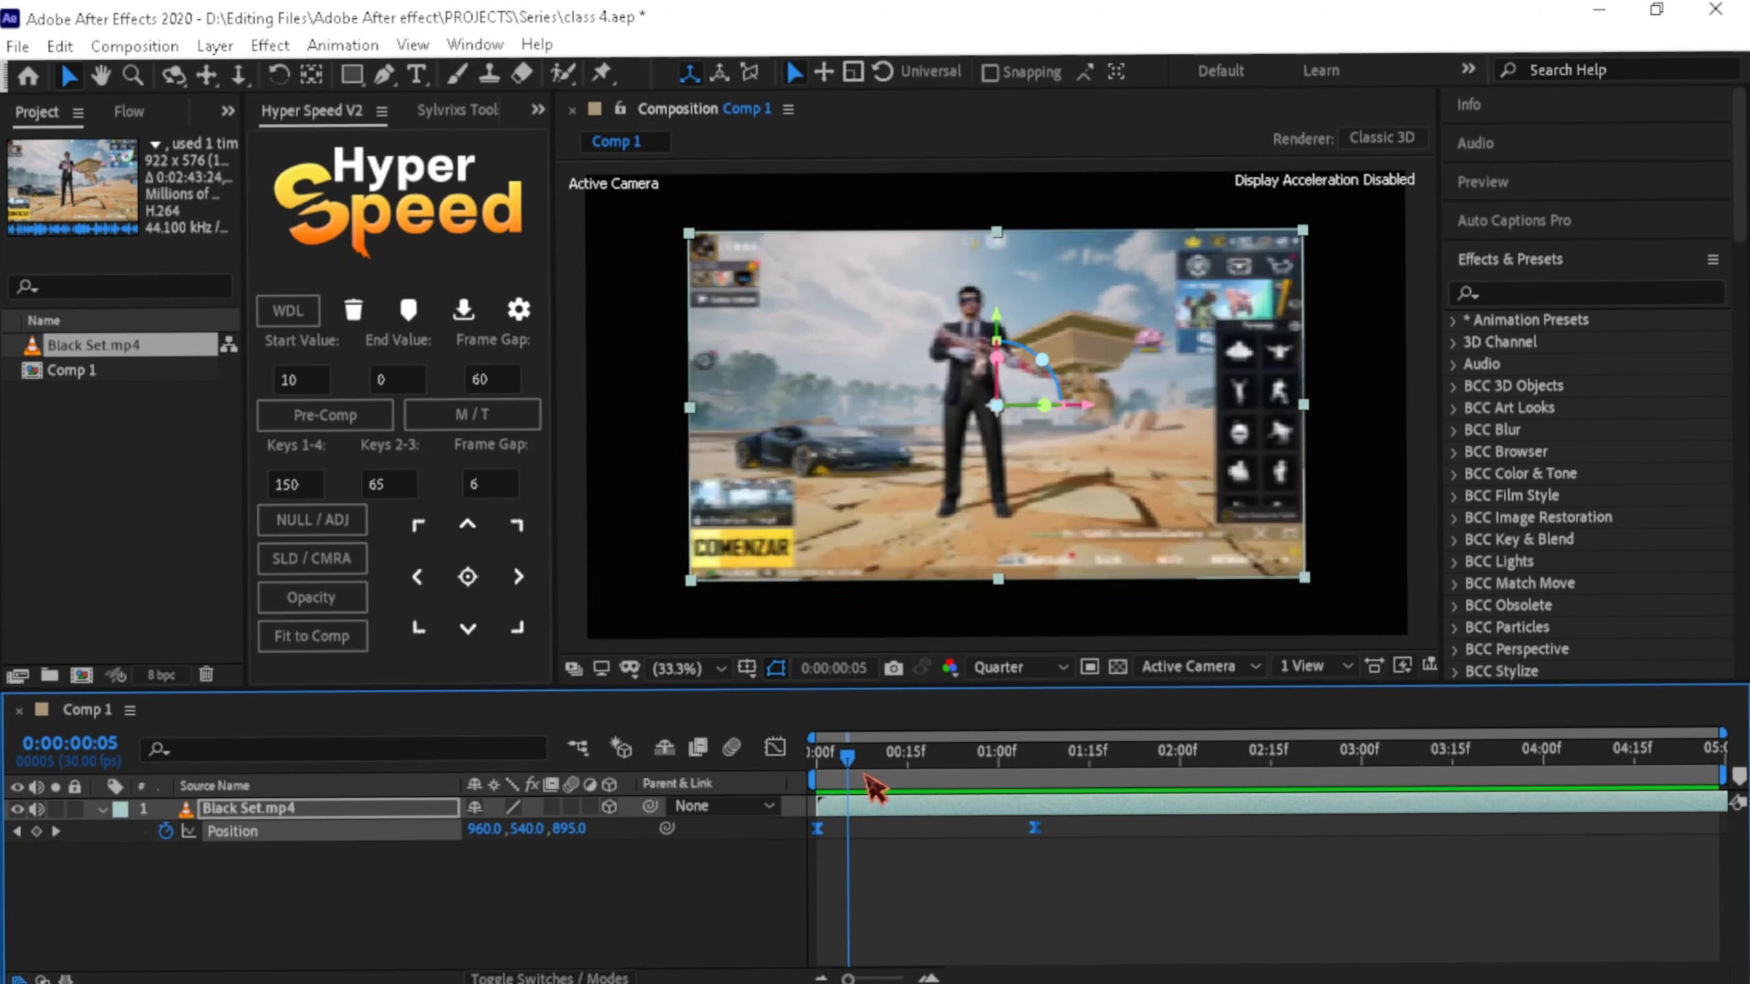
# - Scrub through the zoom and add a Position keyframe with Z set to 0 at 0:00:00:28
pyautogui.moveTo(870, 771); pyautogui.dragTo(999, 786)
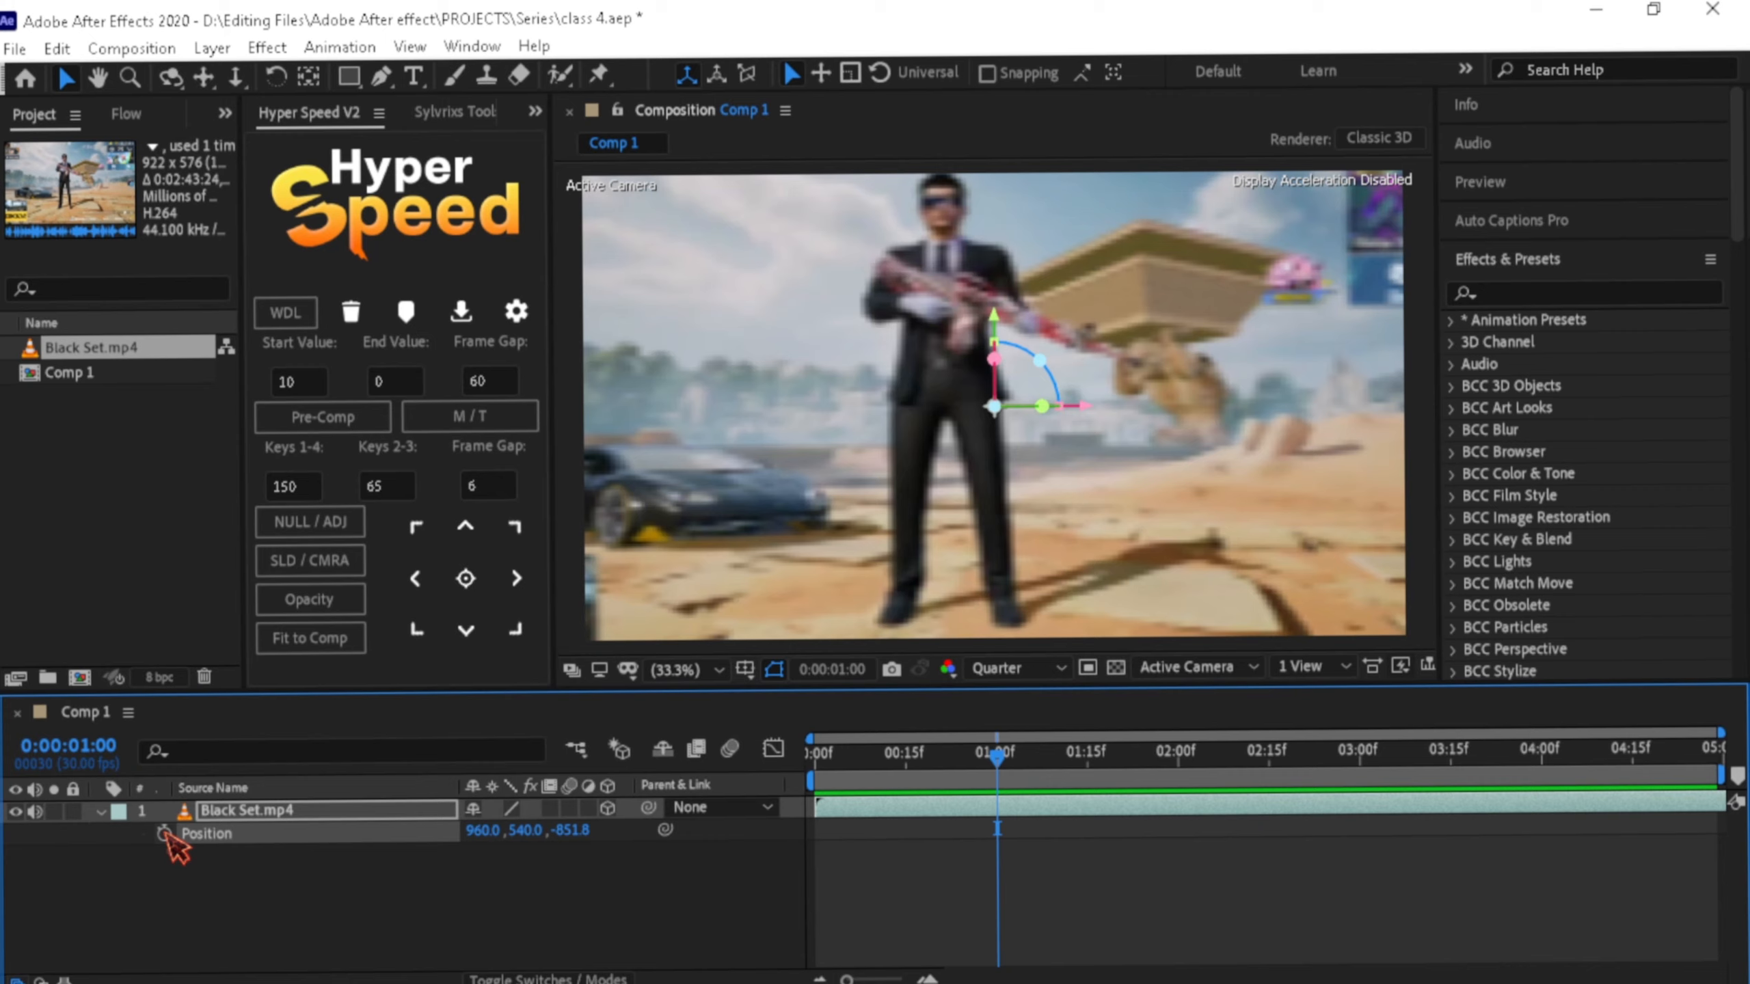
pyautogui.moveTo(998, 764); pyautogui.dragTo(981, 785)
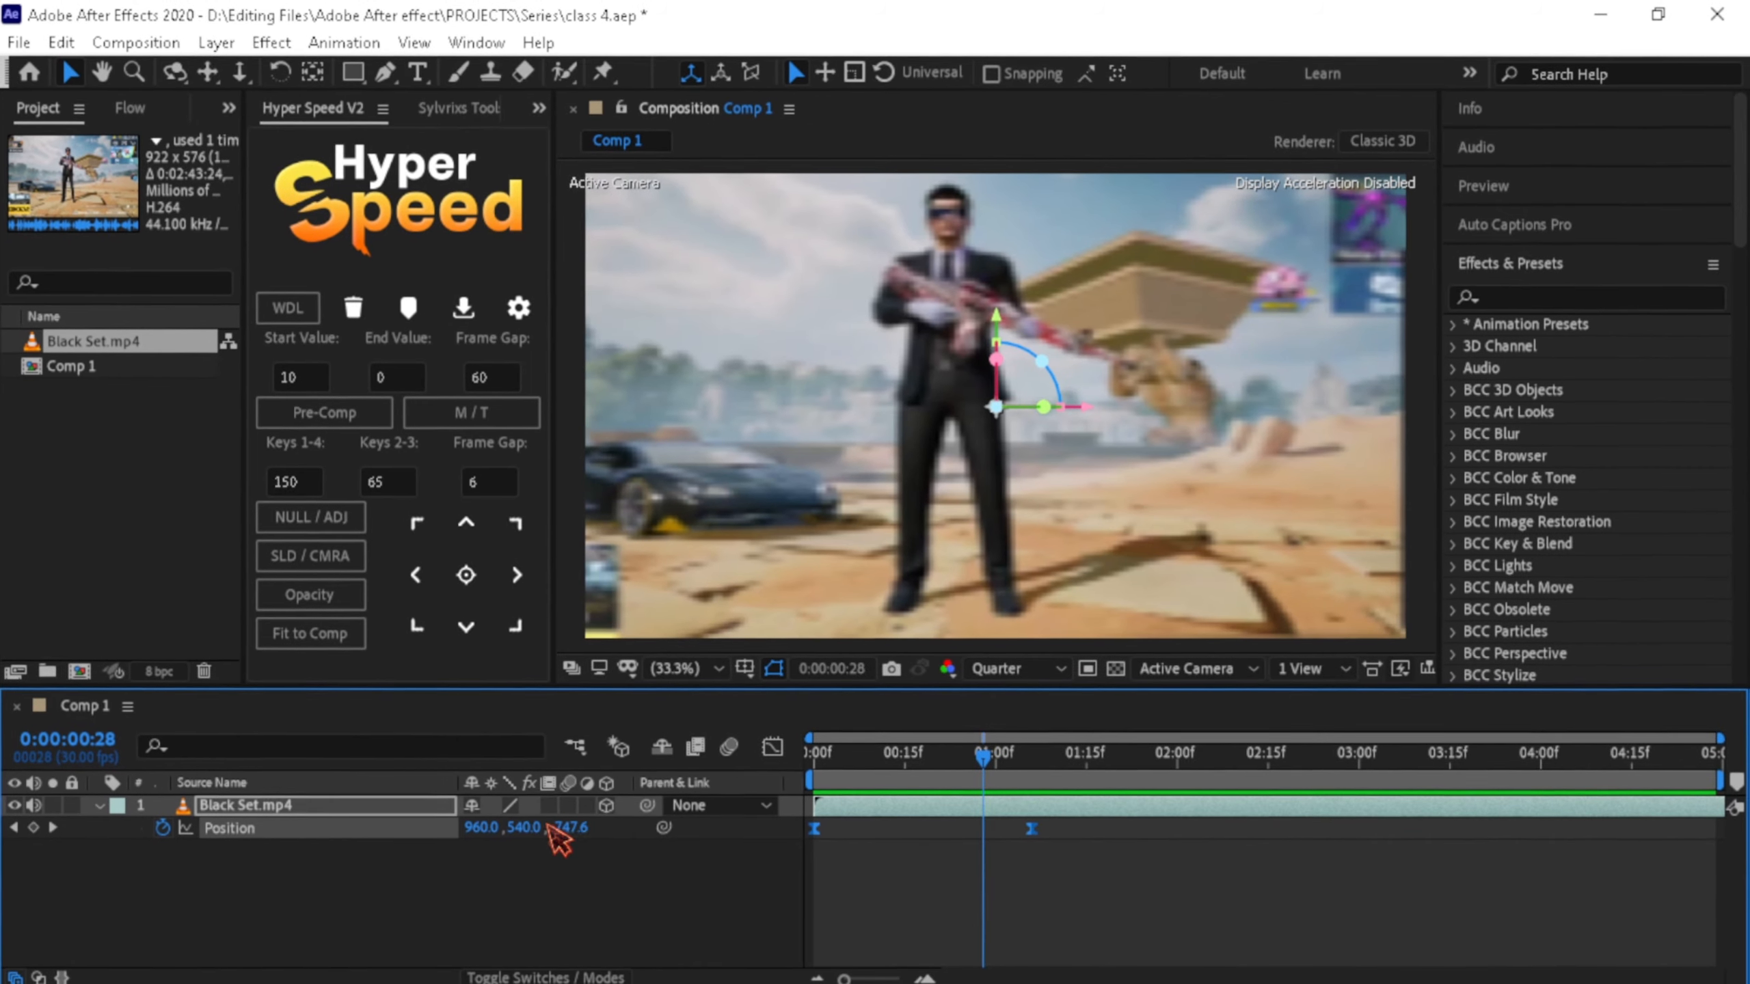
pyautogui.press('Return')
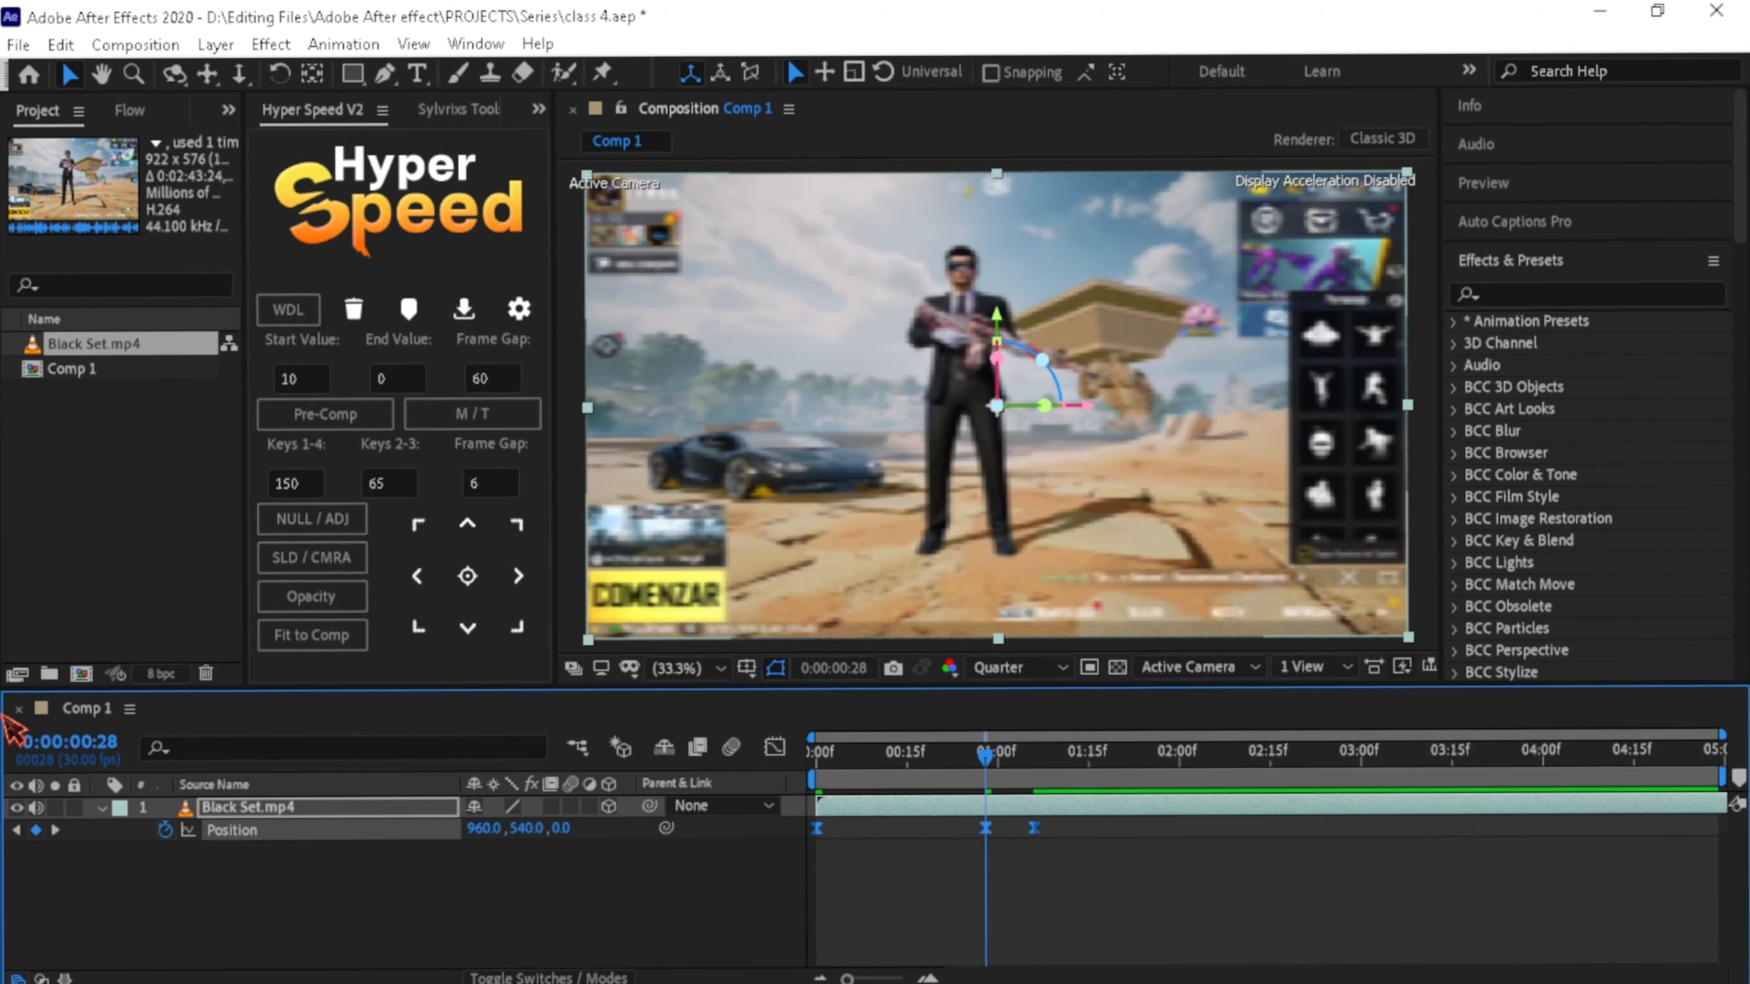
# - Remove all Position keyframes from the Black Set.mp4 layer and collapse its properties
pyautogui.click(163, 837)
pyautogui.press('u')
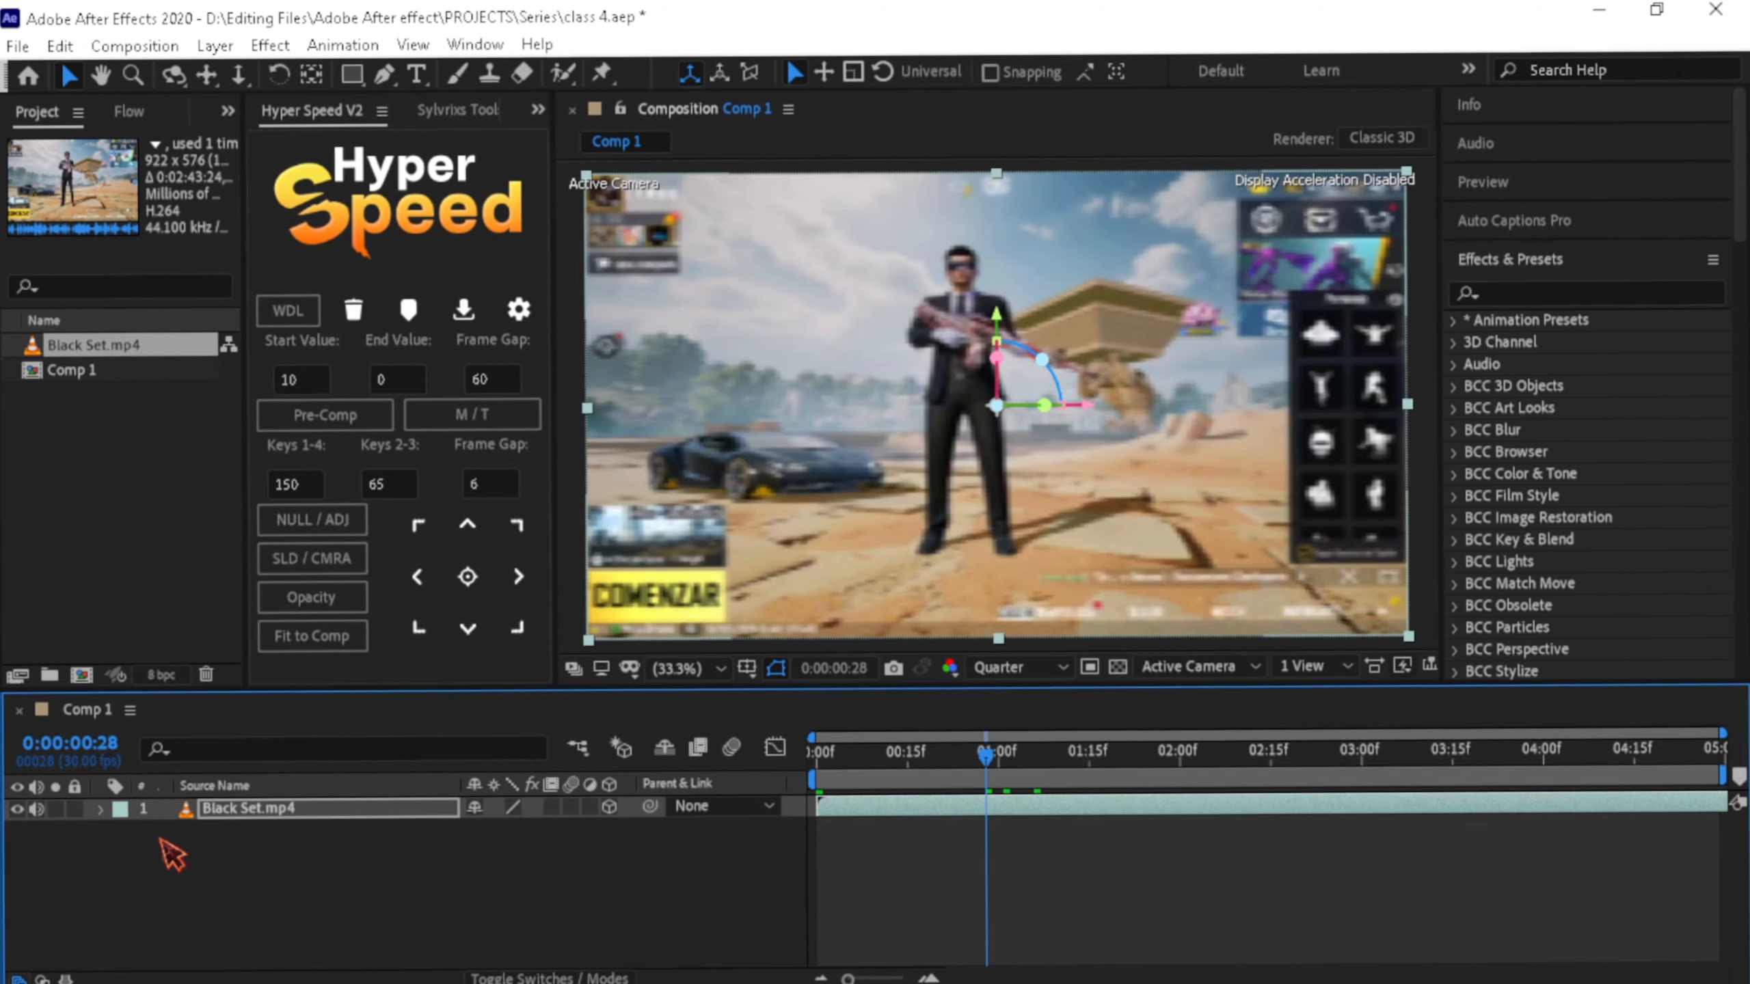
# - Add an adjustment layer above the Black Set.mp4 clip and delete it again
pyautogui.click(286, 877)
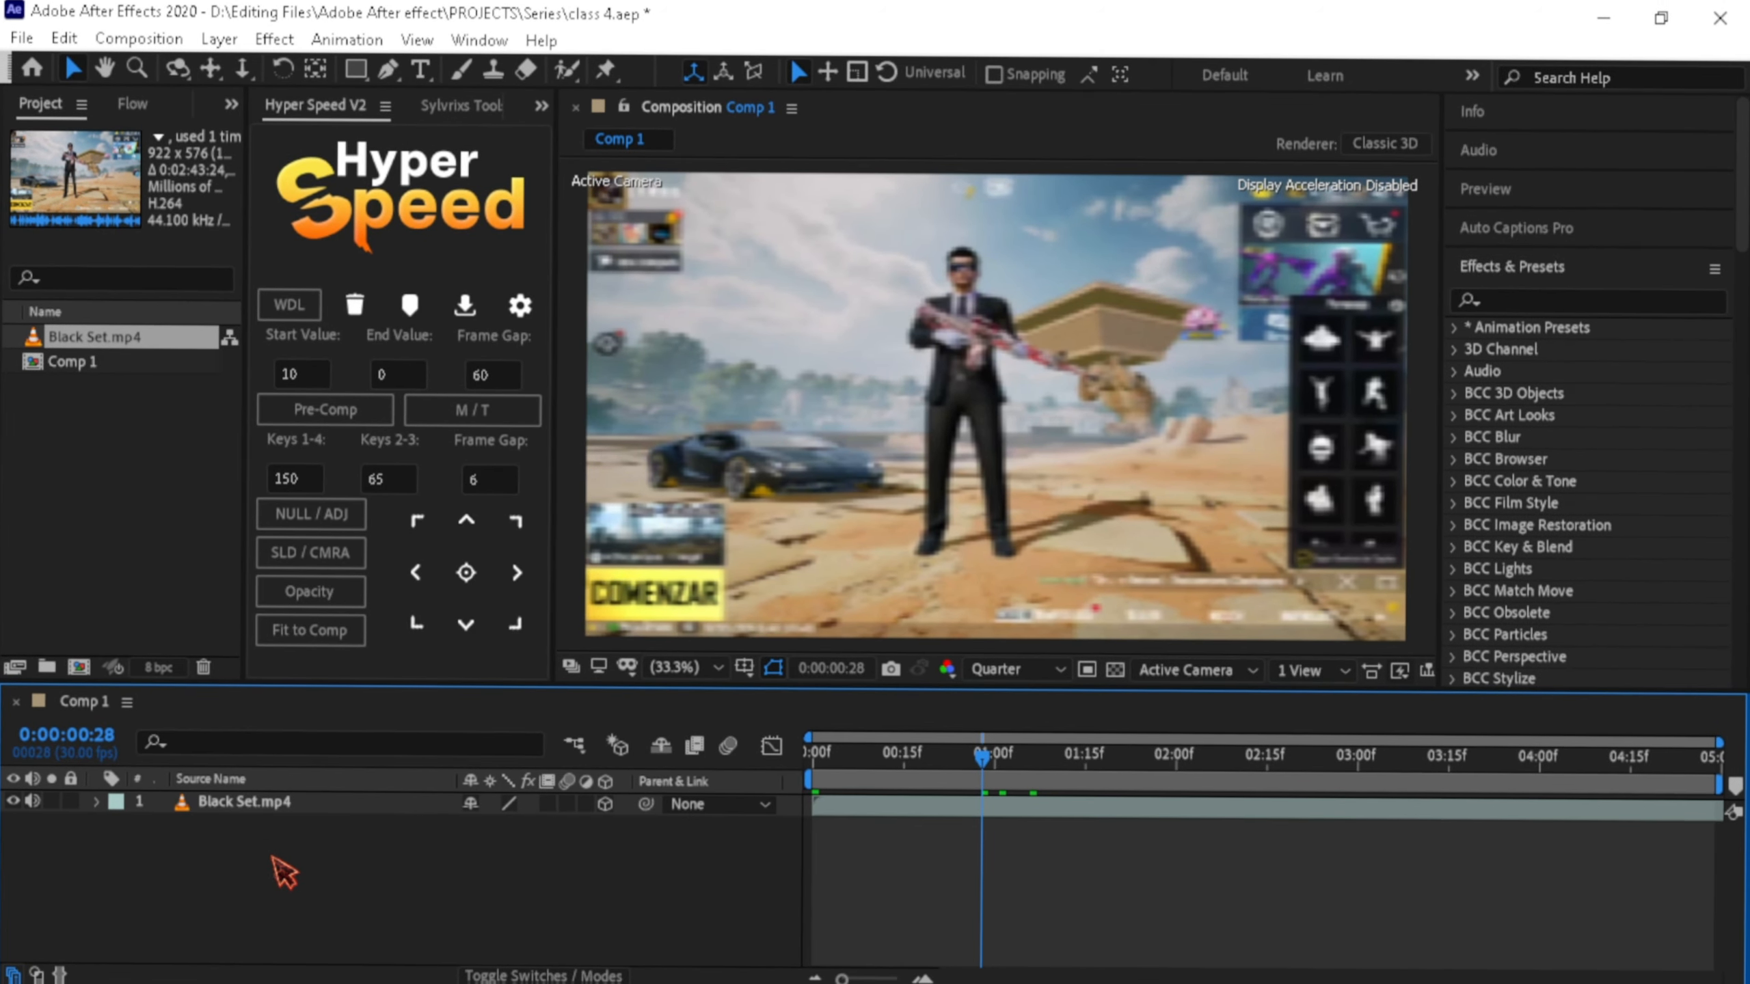
pyautogui.rightClick(276, 859)
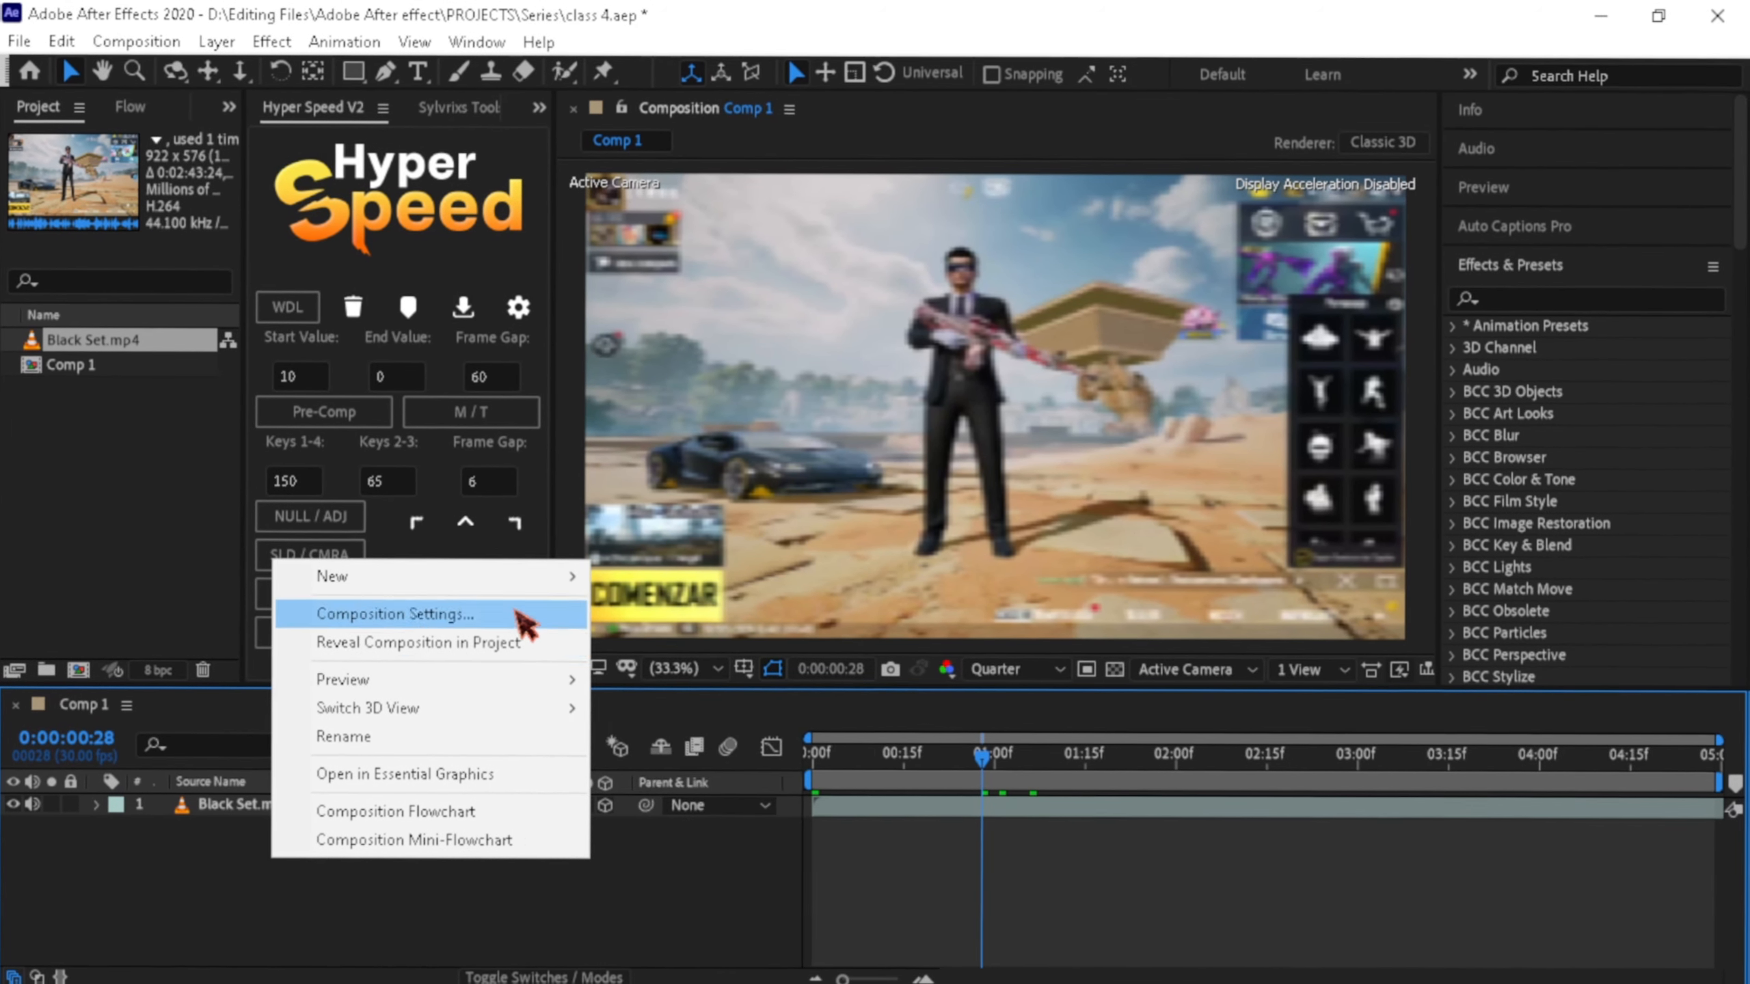
pyautogui.moveTo(557, 578)
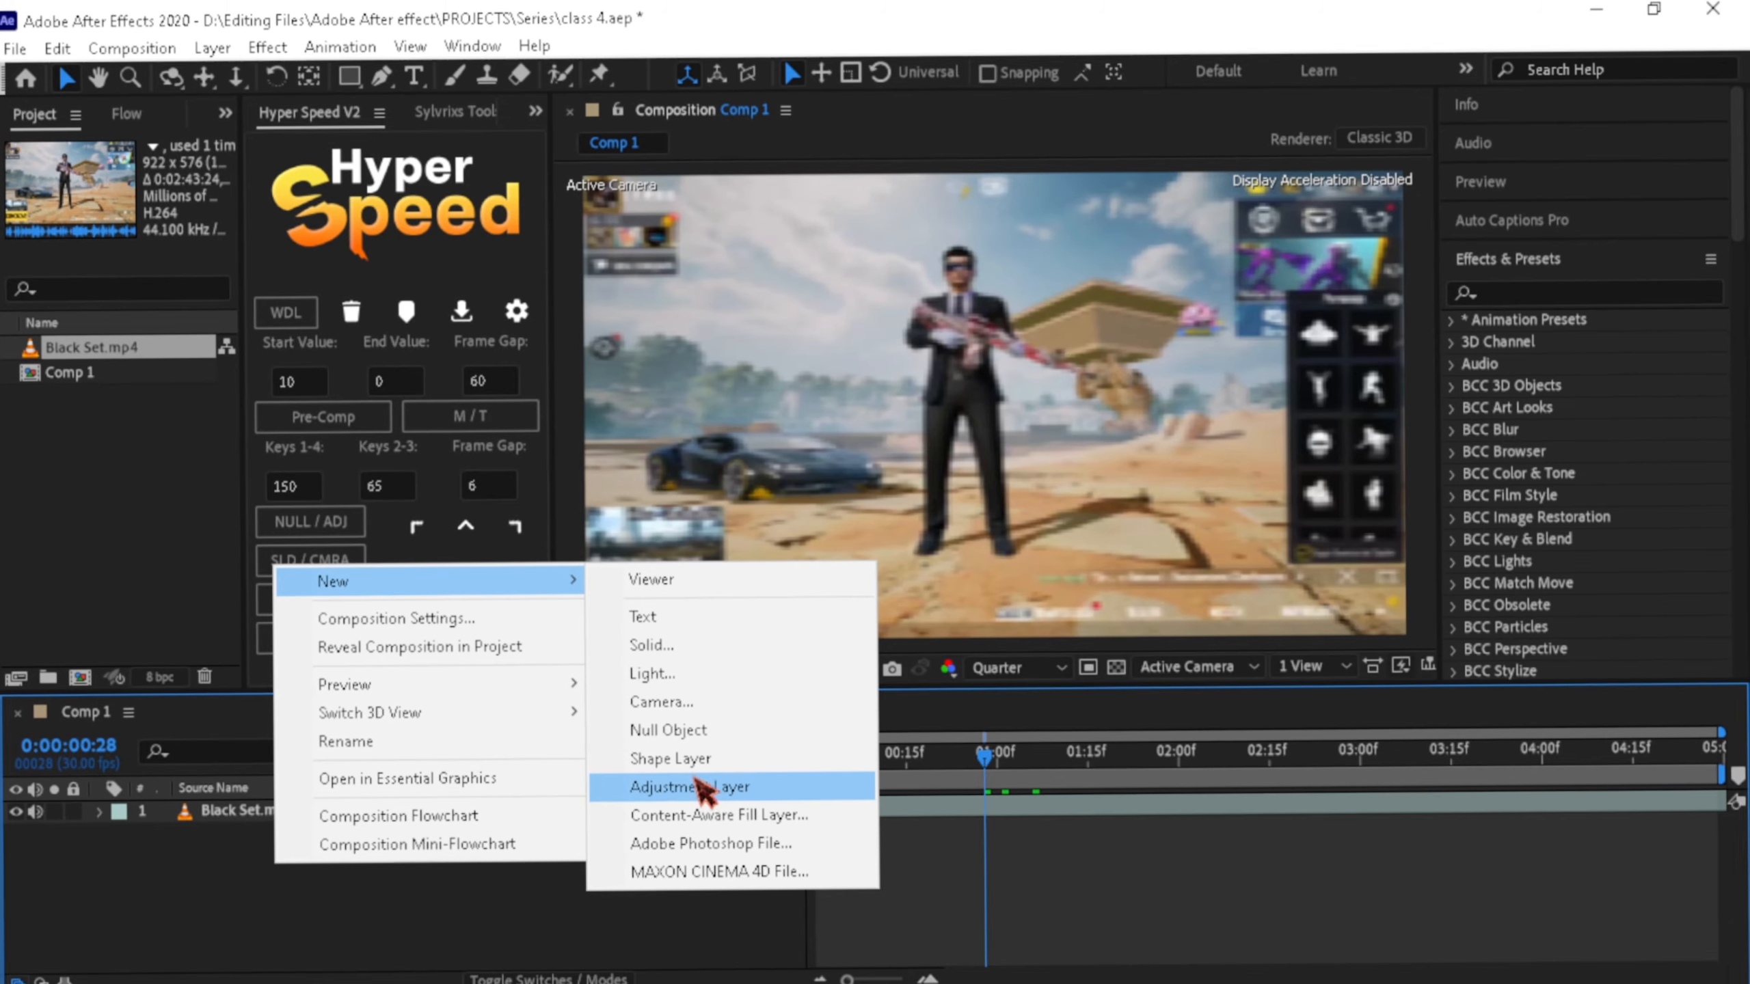
pyautogui.click(713, 791)
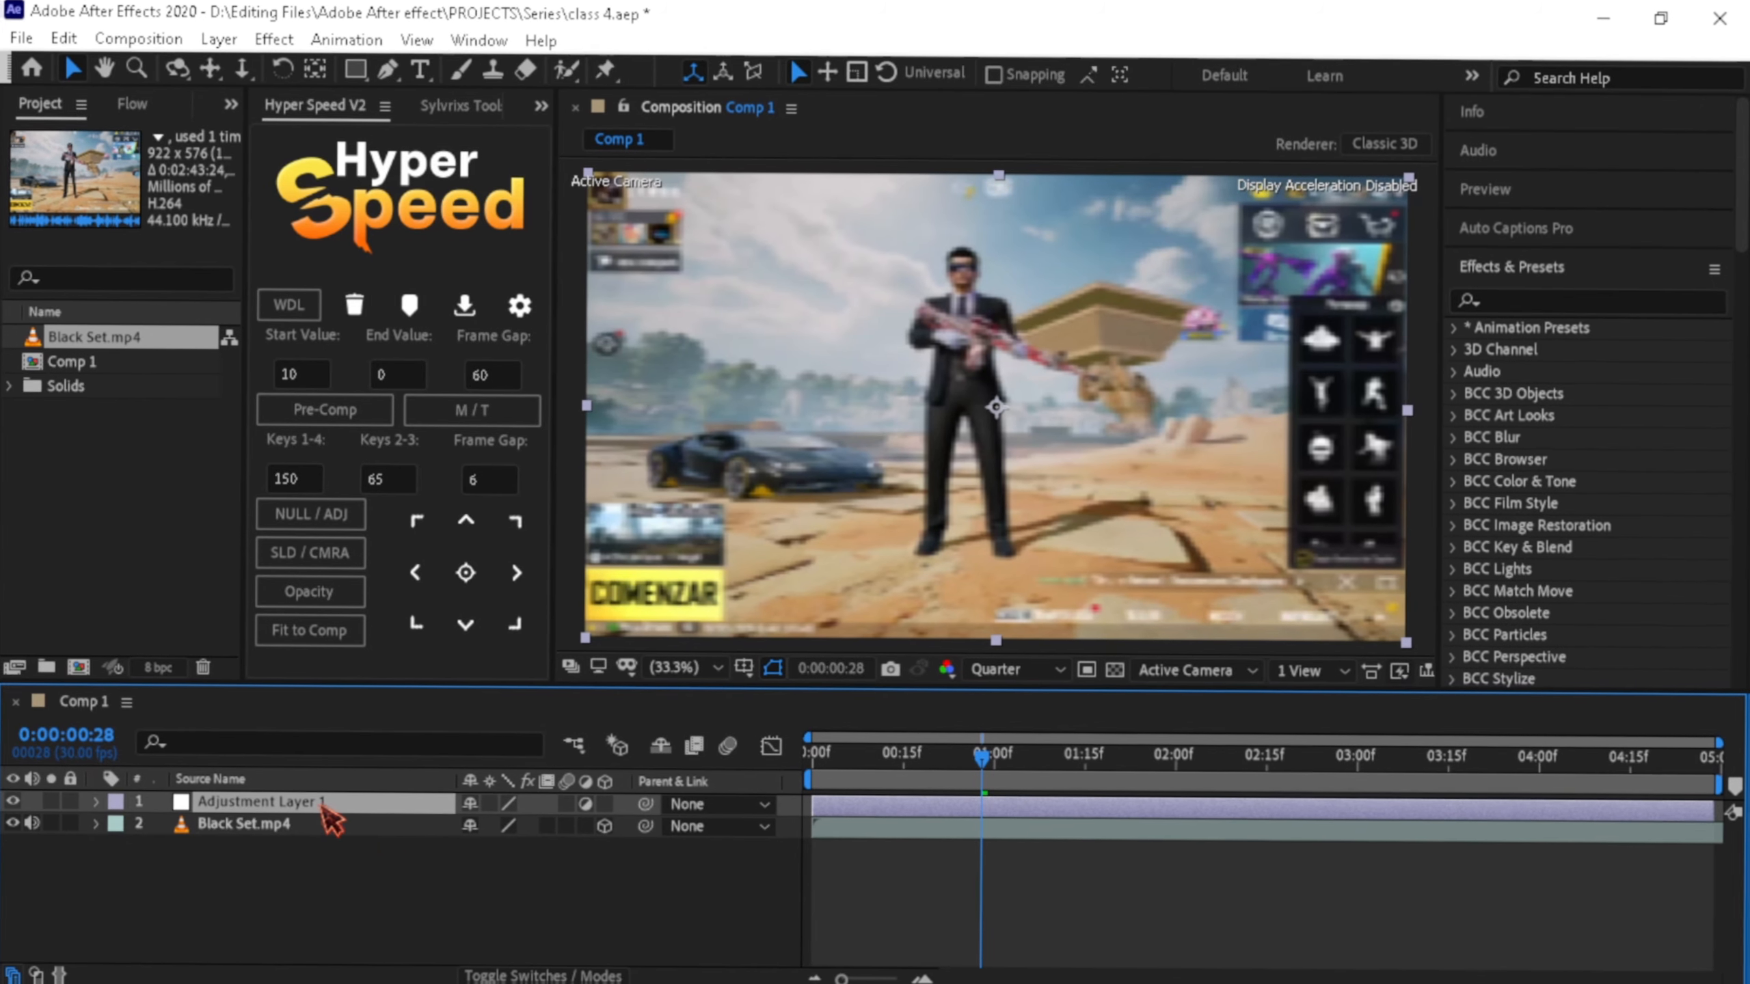
pyautogui.press('Delete')
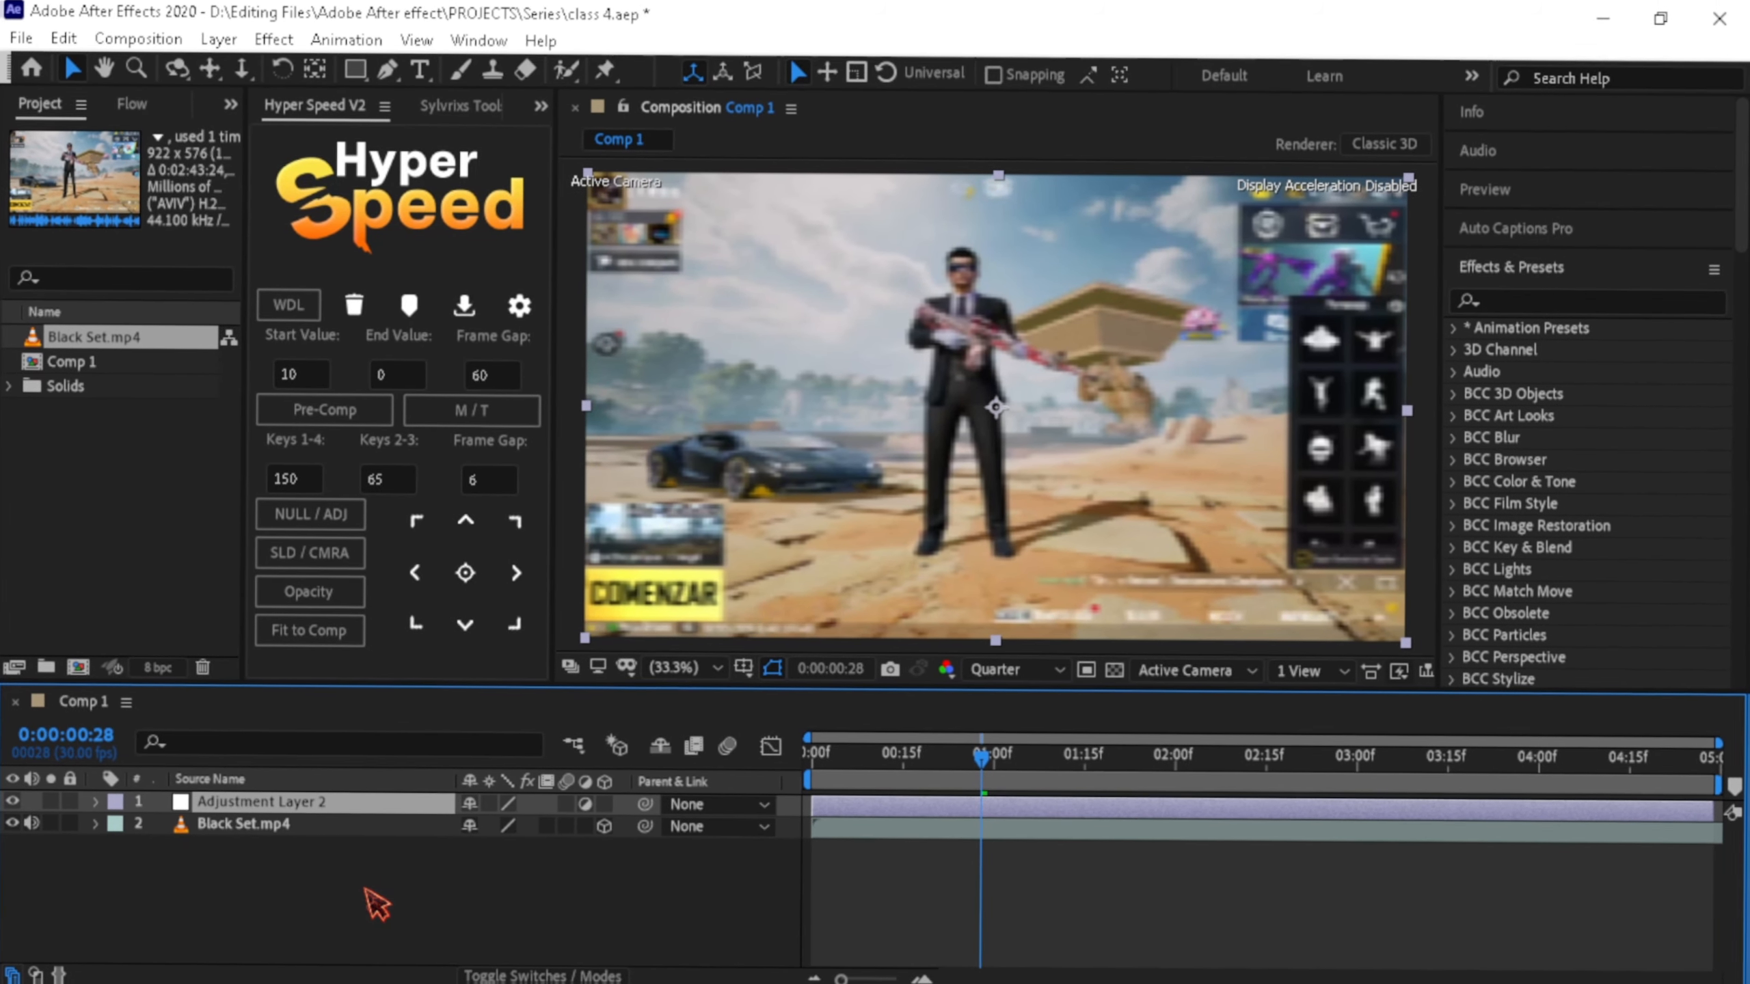
pyautogui.press('Delete')
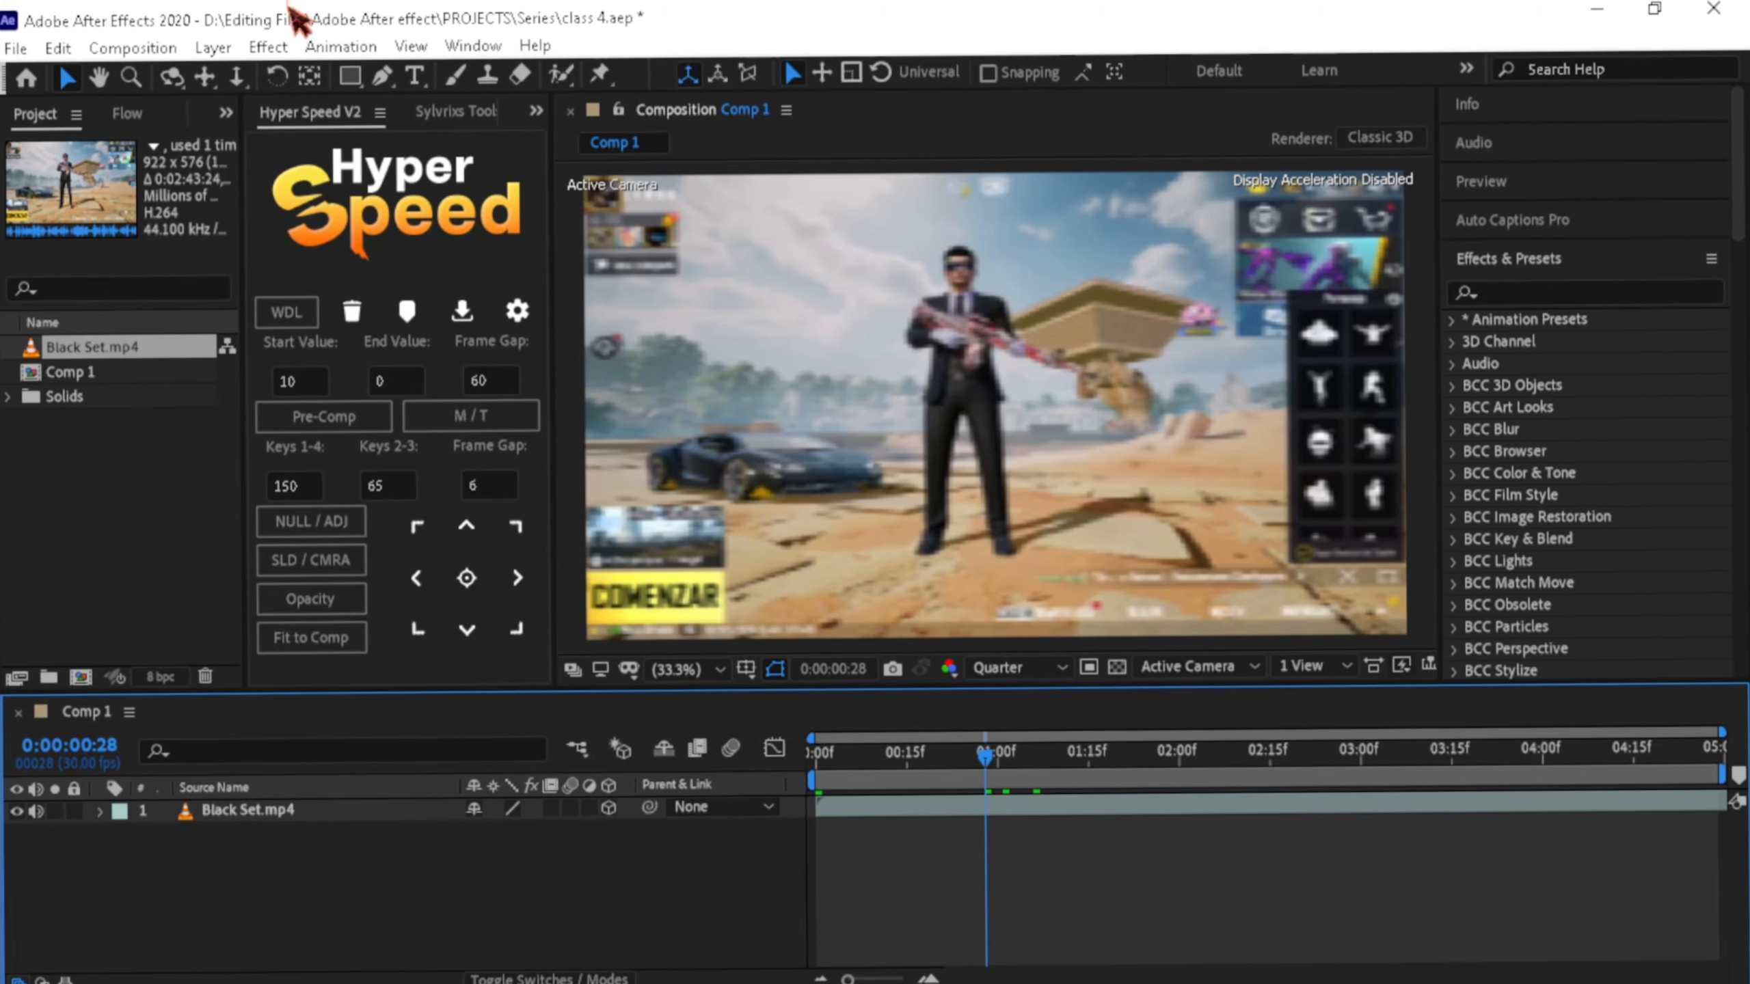
# - Add a new adjustment layer above the Black Set.mp4 layer
pyautogui.click(214, 45)
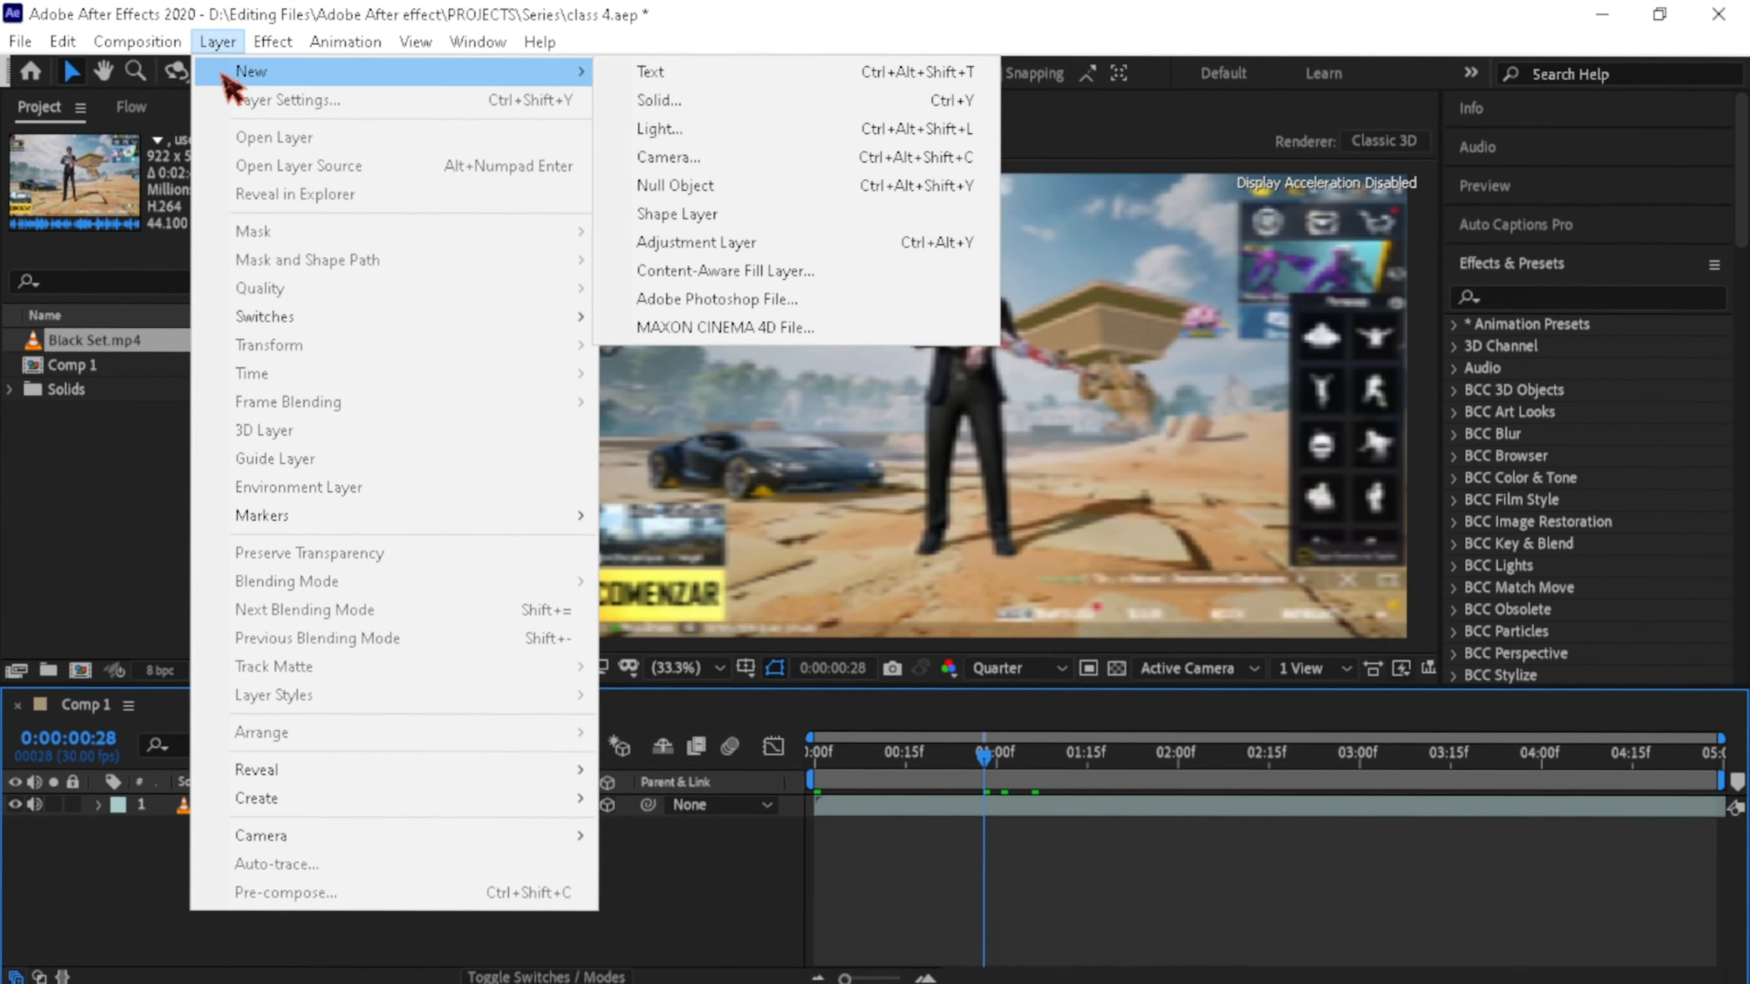
pyautogui.moveTo(579, 71)
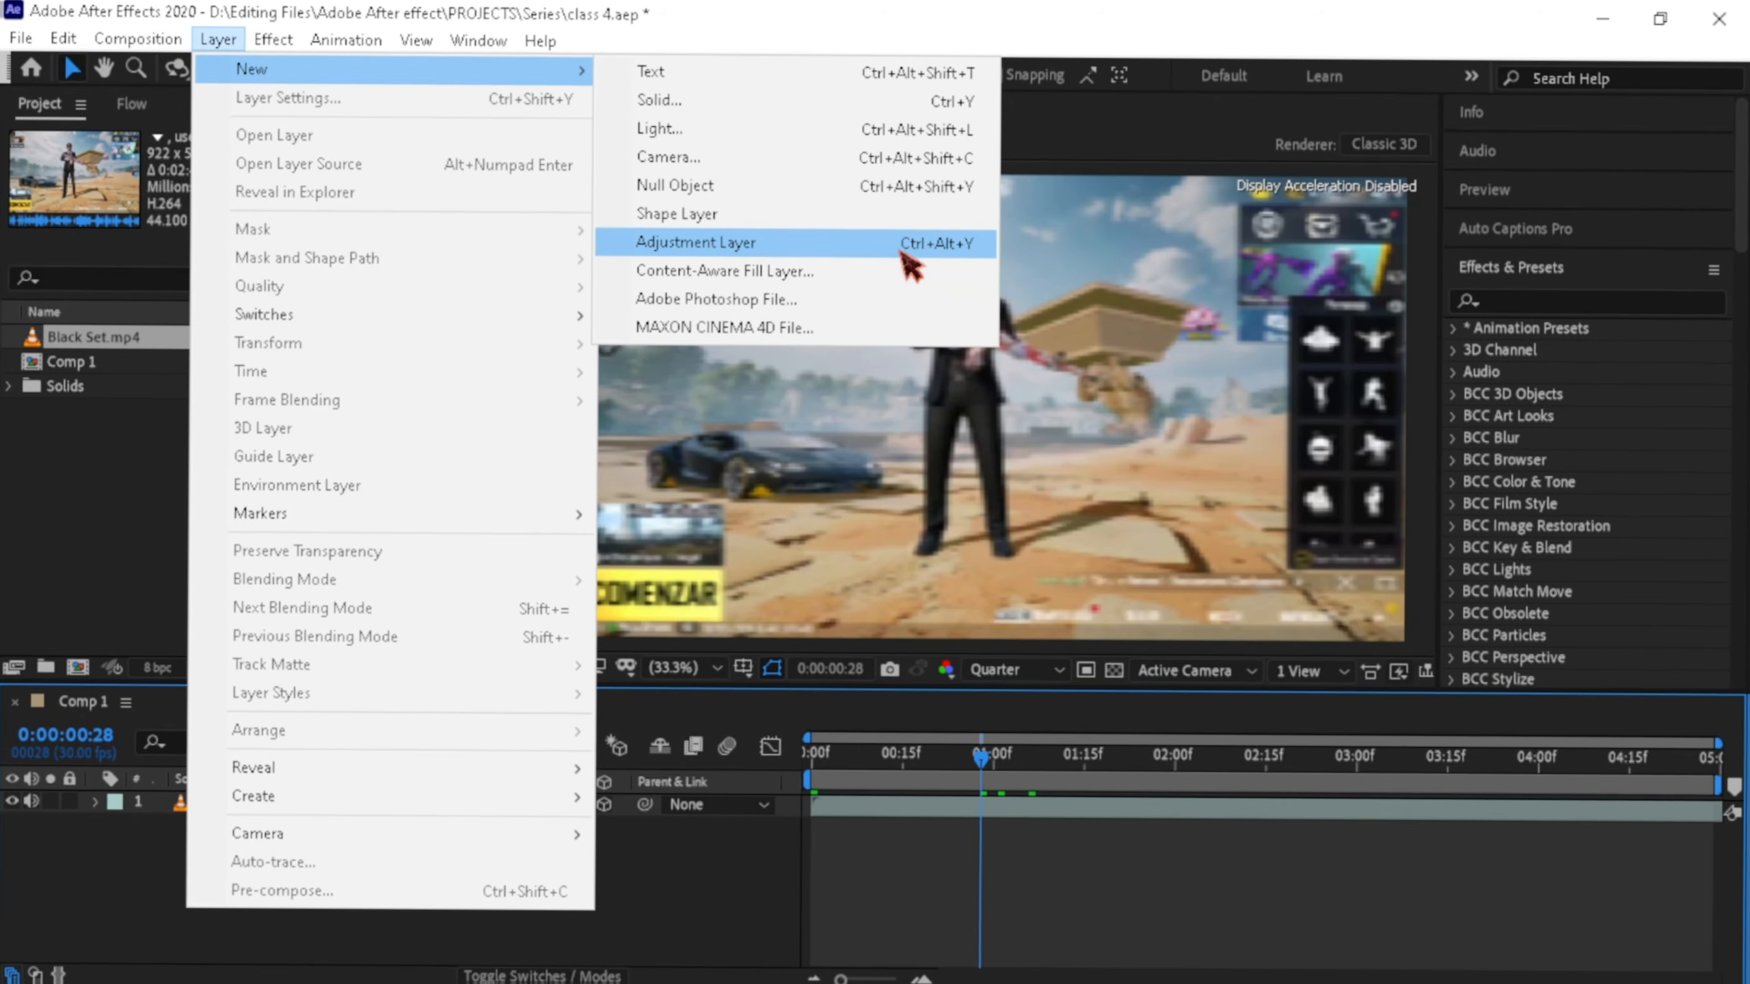
pyautogui.click(902, 255)
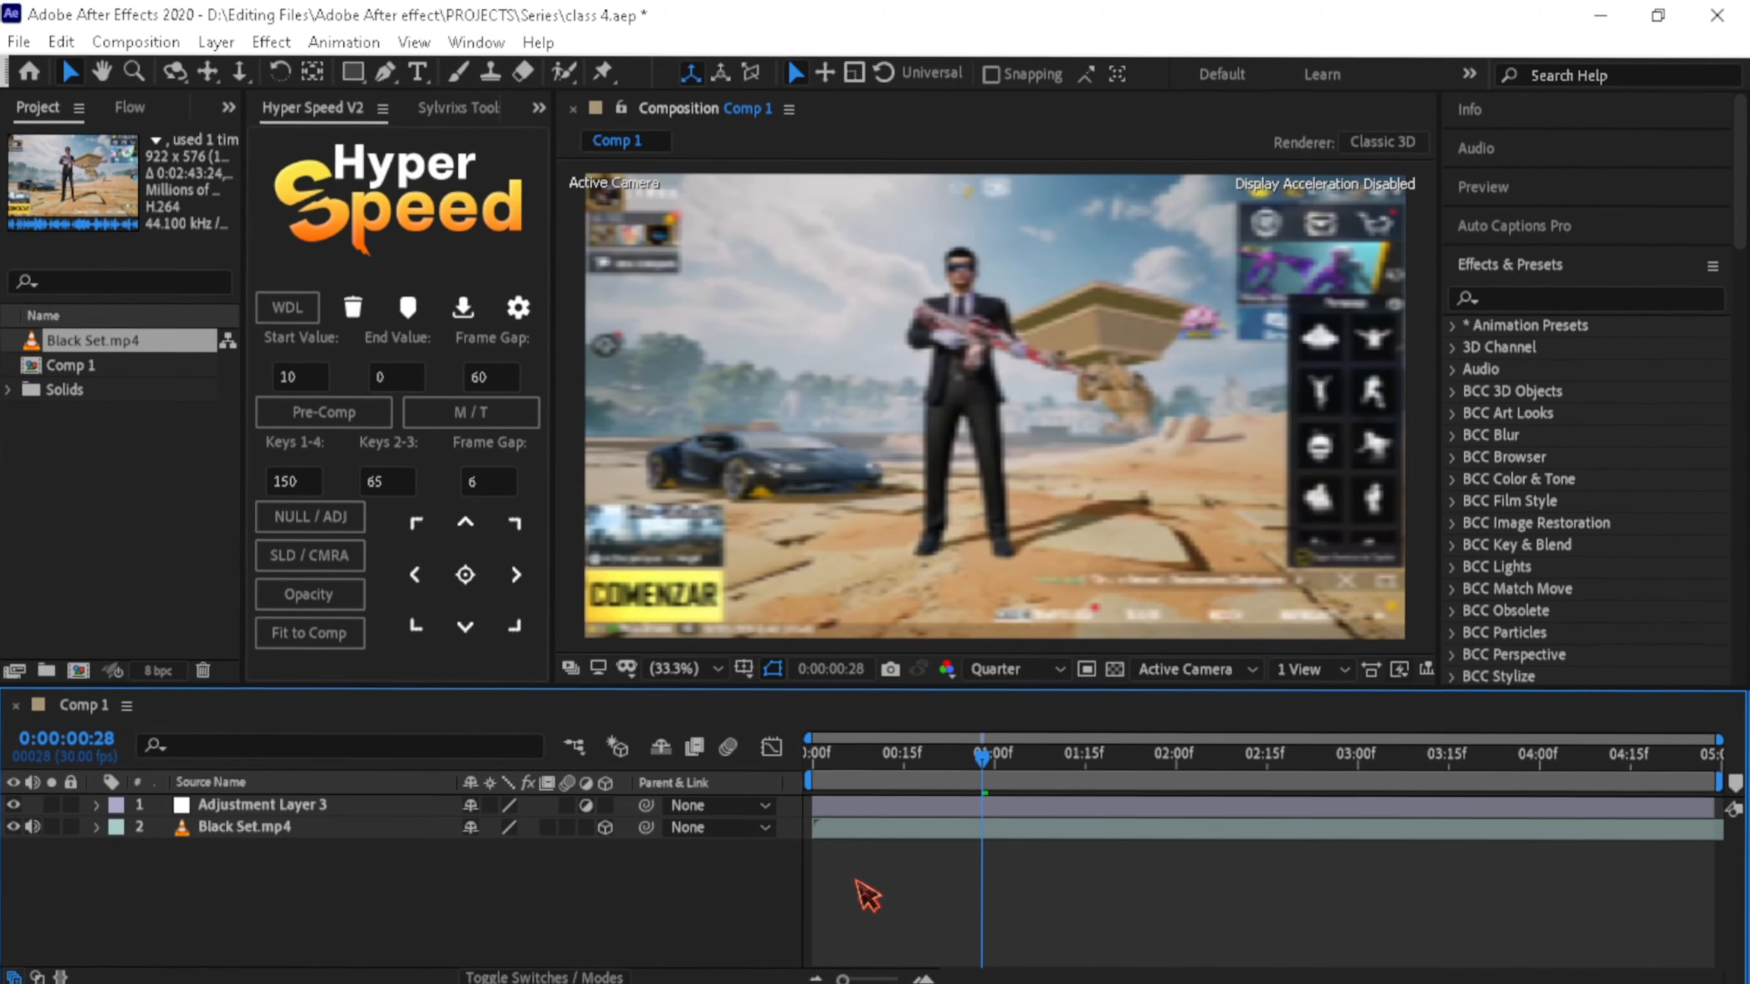
# - Apply the S_BlurMoCurves effect to the adjustment layer with the playhead at 0:00:00:00
pyautogui.click(909, 808)
pyautogui.moveTo(982, 757); pyautogui.dragTo(802, 768)
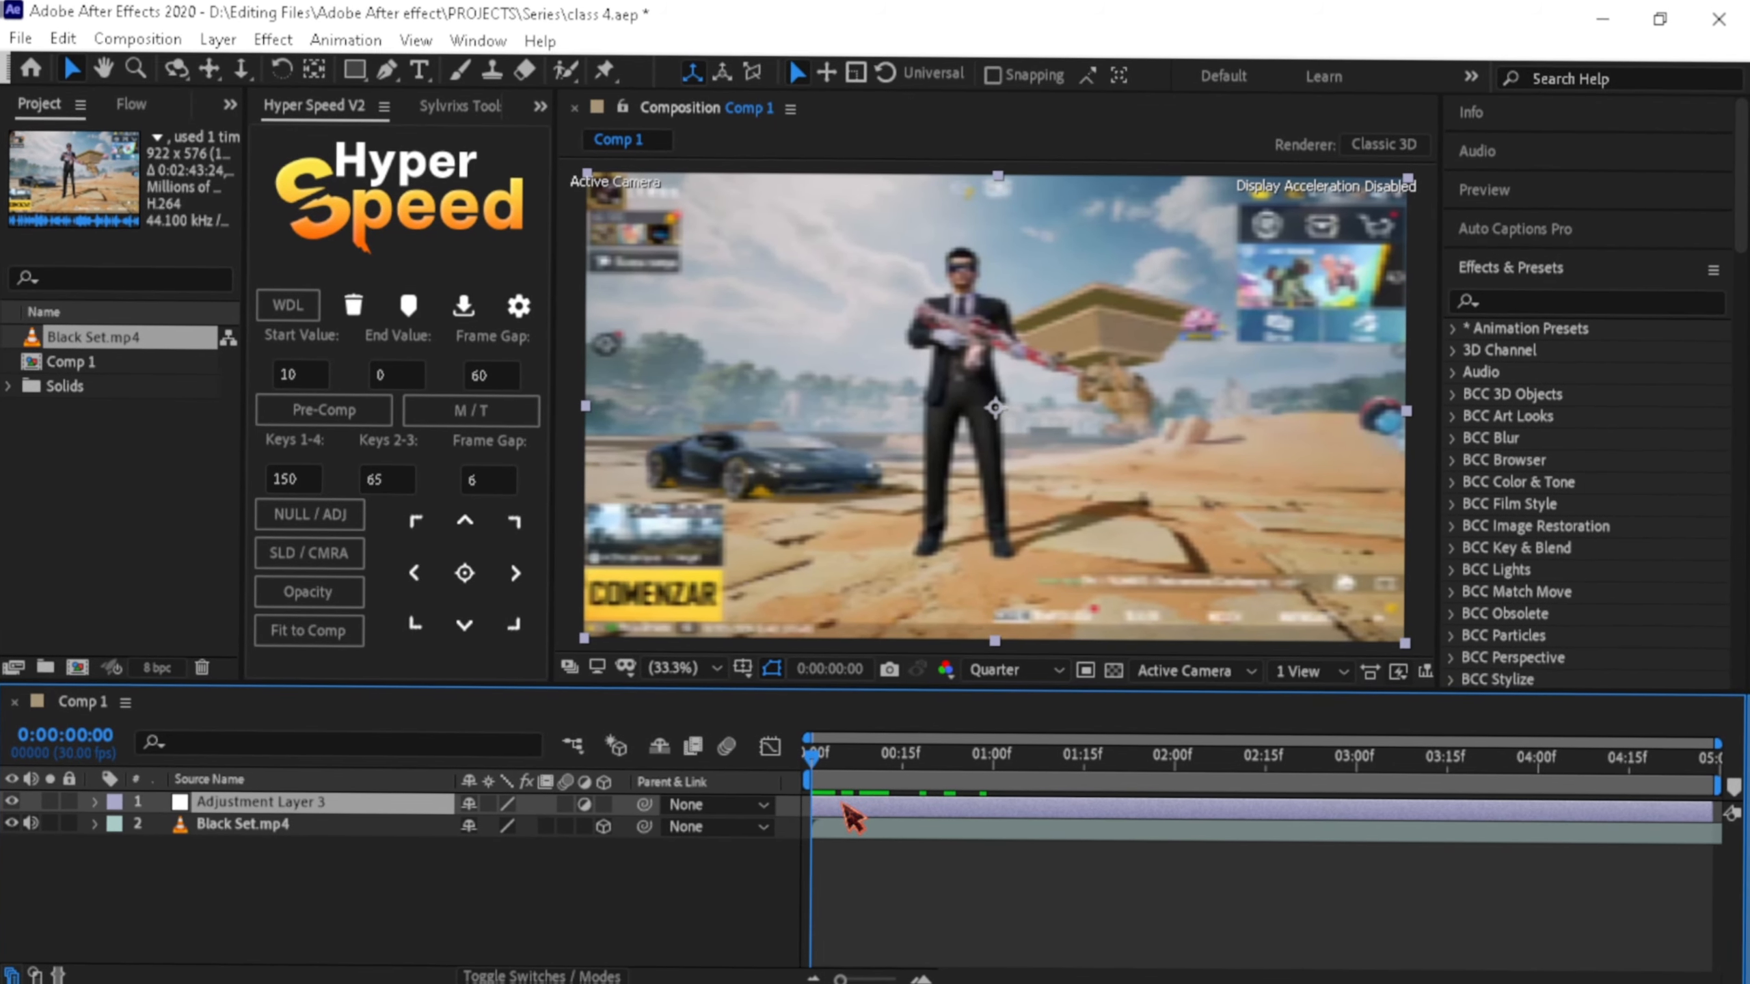
pyautogui.hotkey('ctrl', 'space')
pyautogui.write('s_bl')
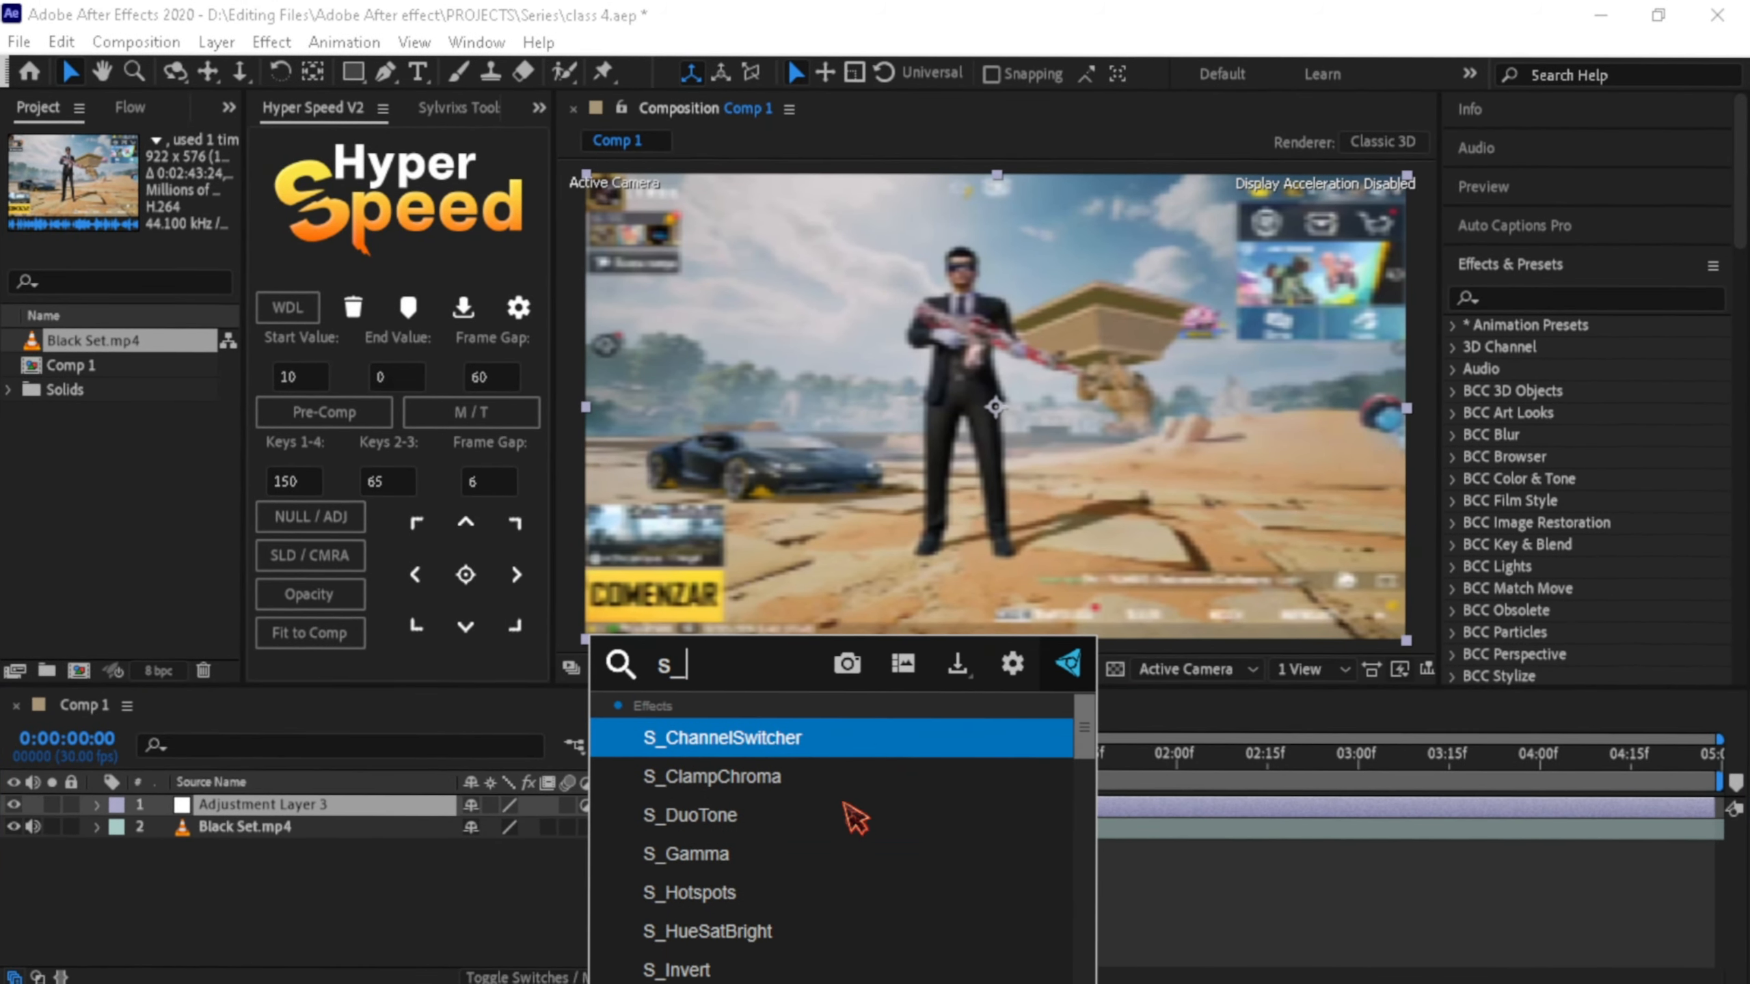
pyautogui.write('urmo')
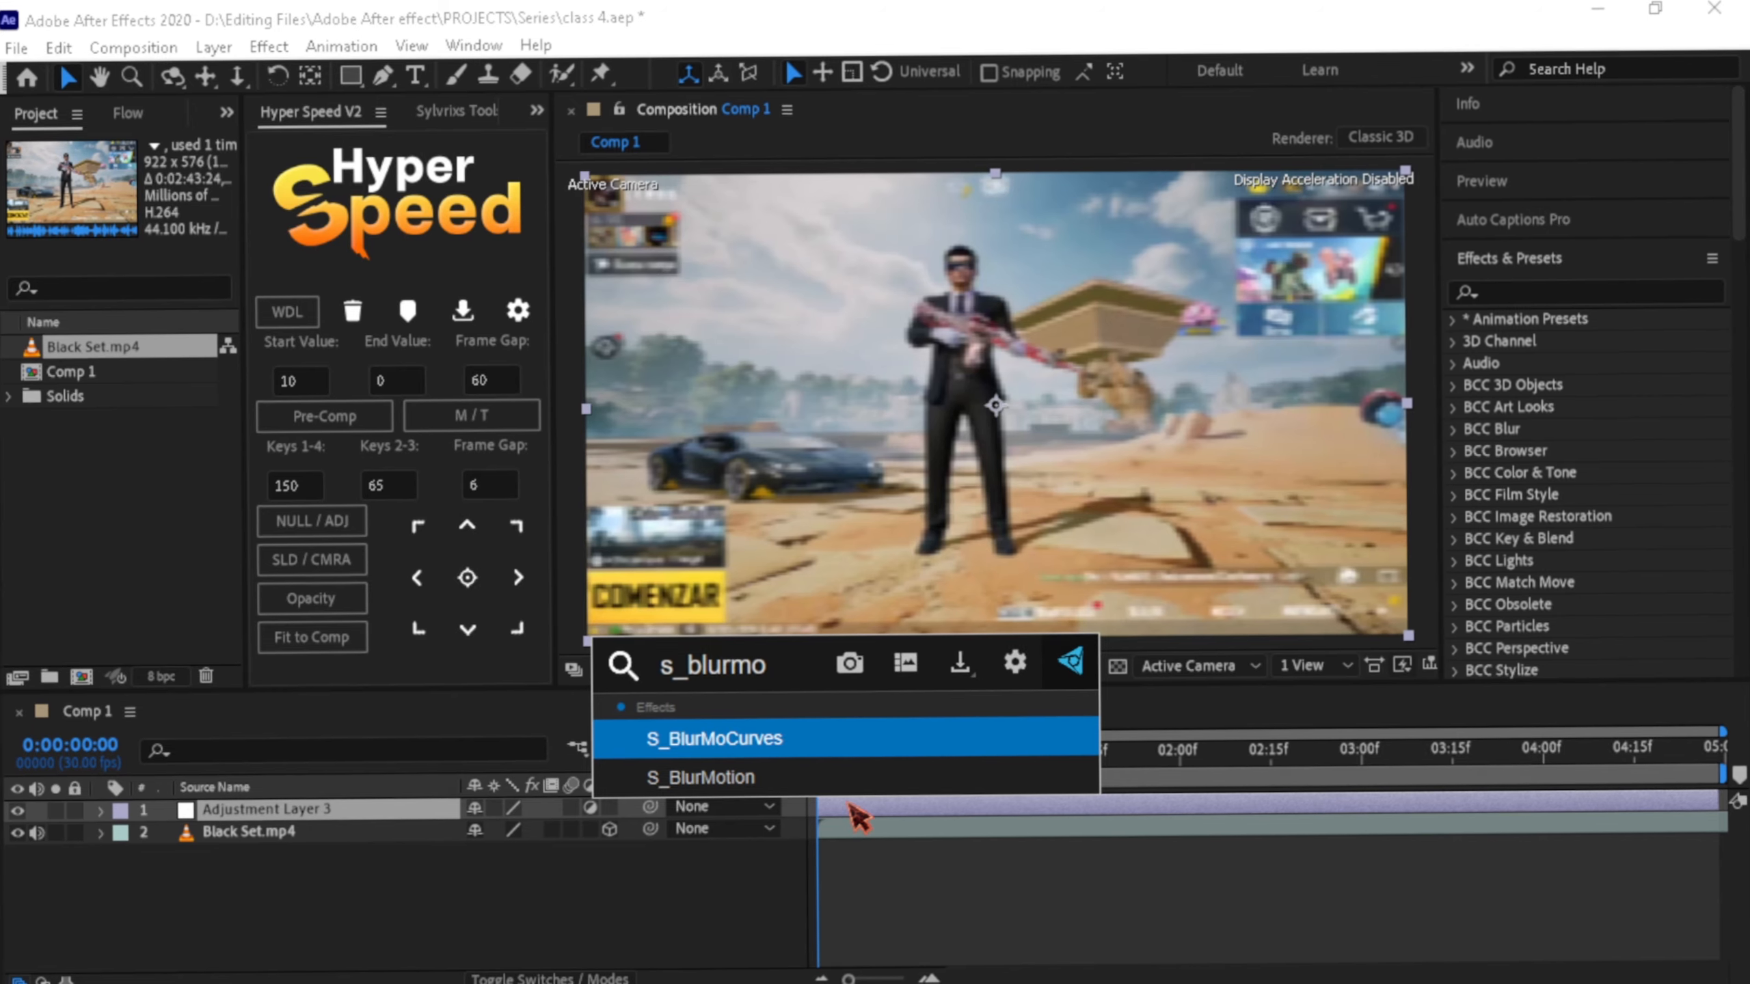
pyautogui.press('Return')
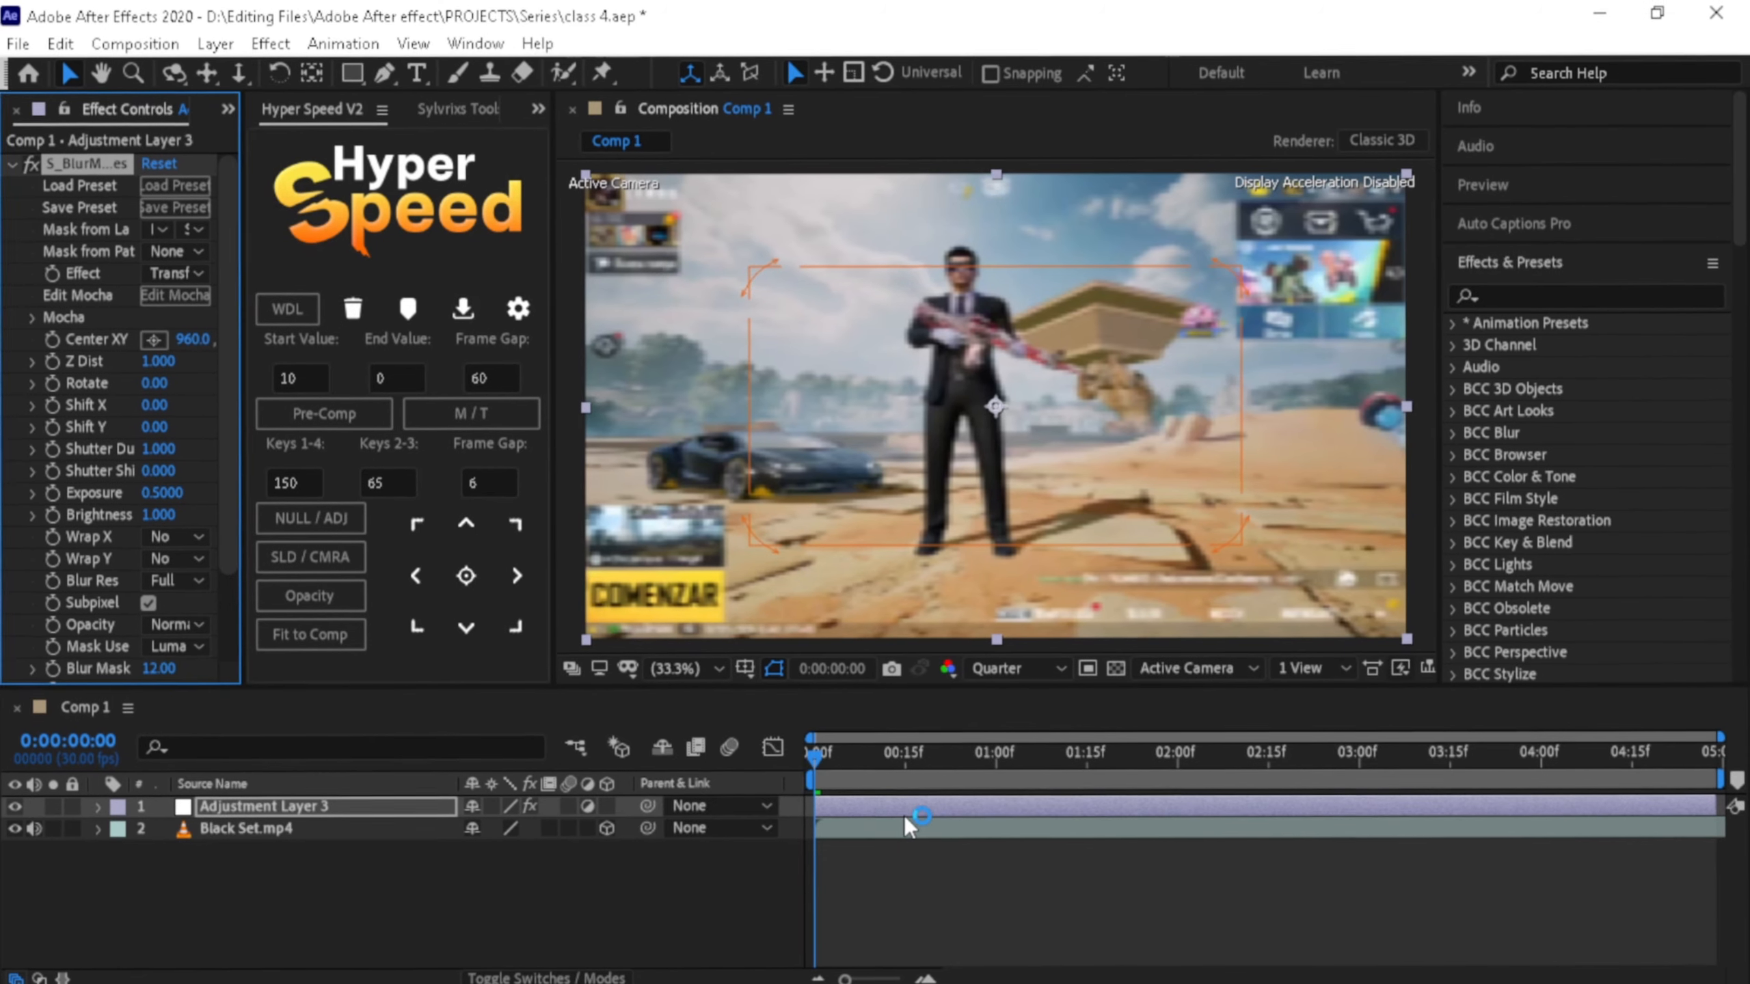
pyautogui.hotkey('ctrl', 'space')
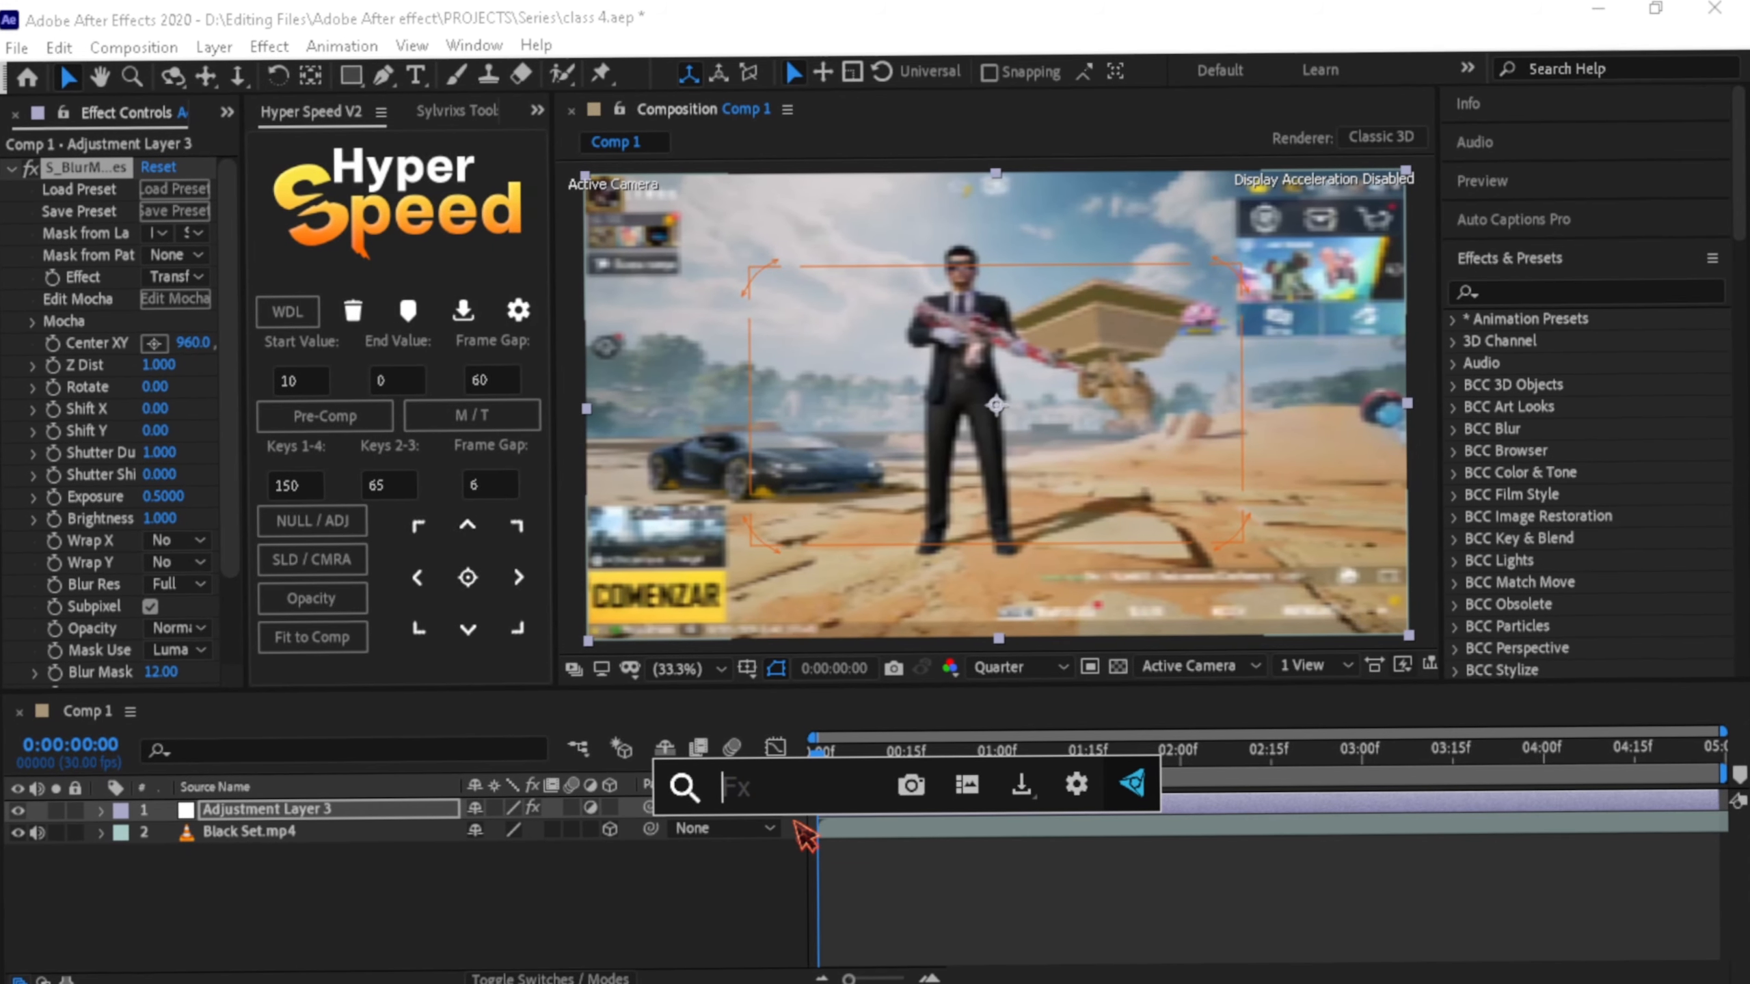
pyautogui.write('glow c')
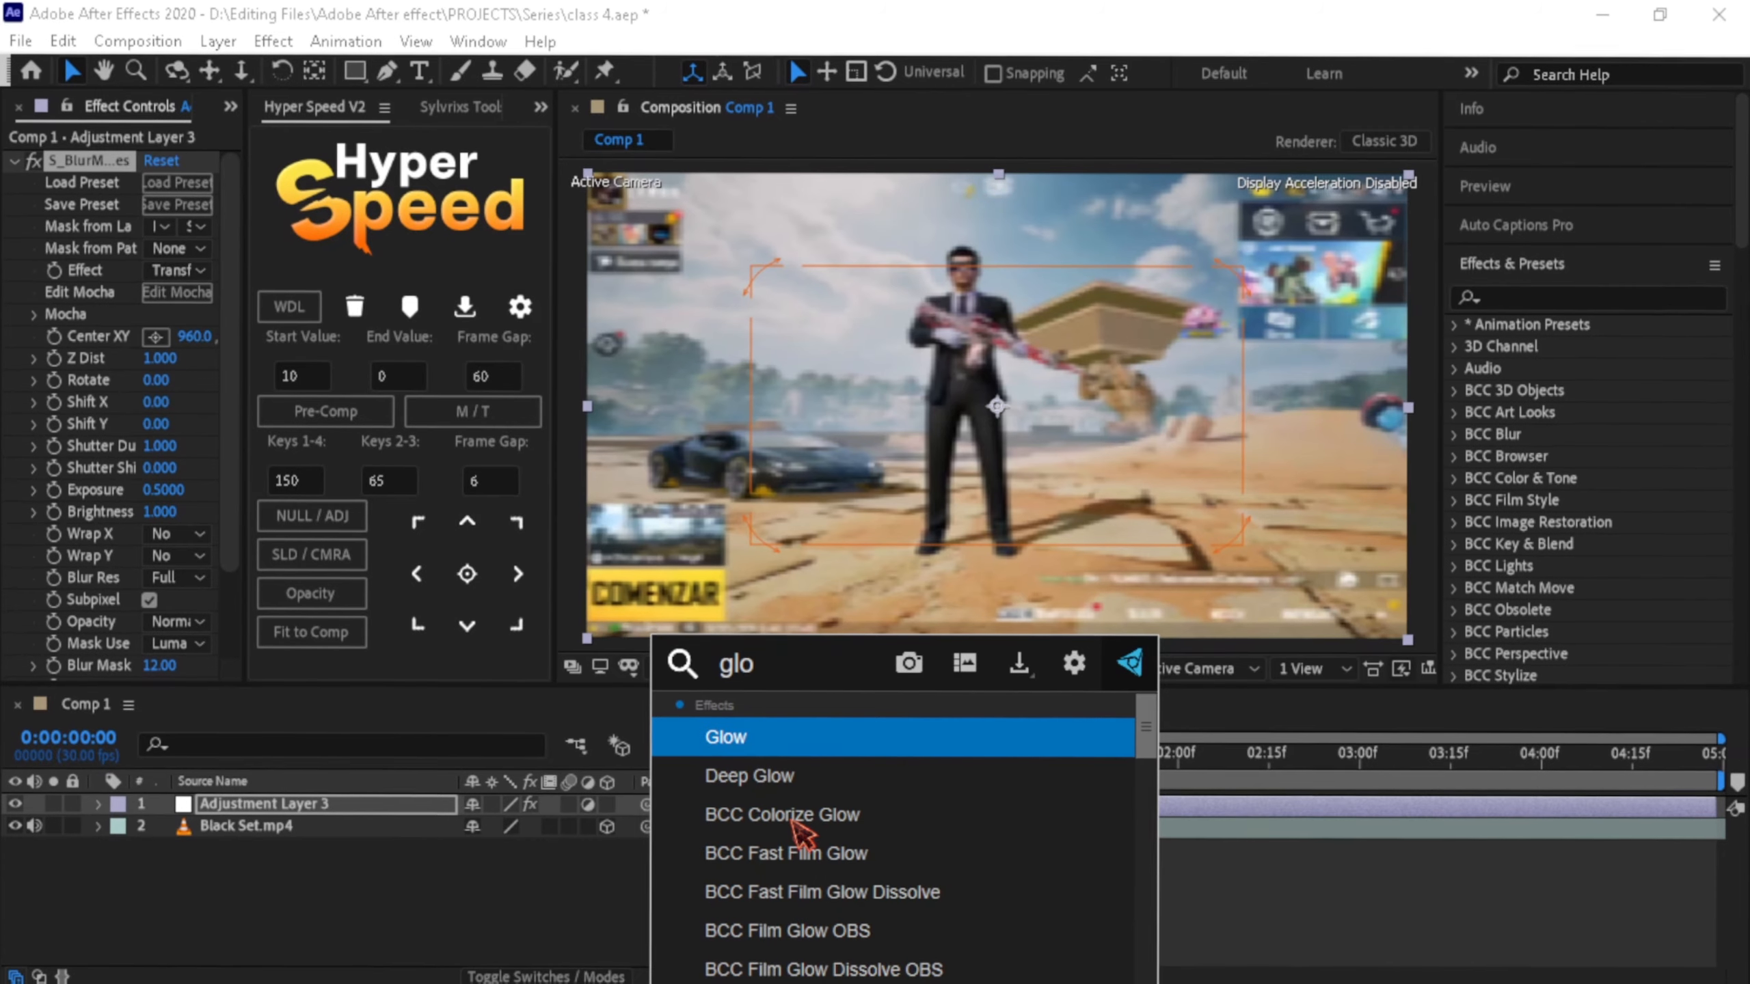
pyautogui.write('c')
pyautogui.press('Return')
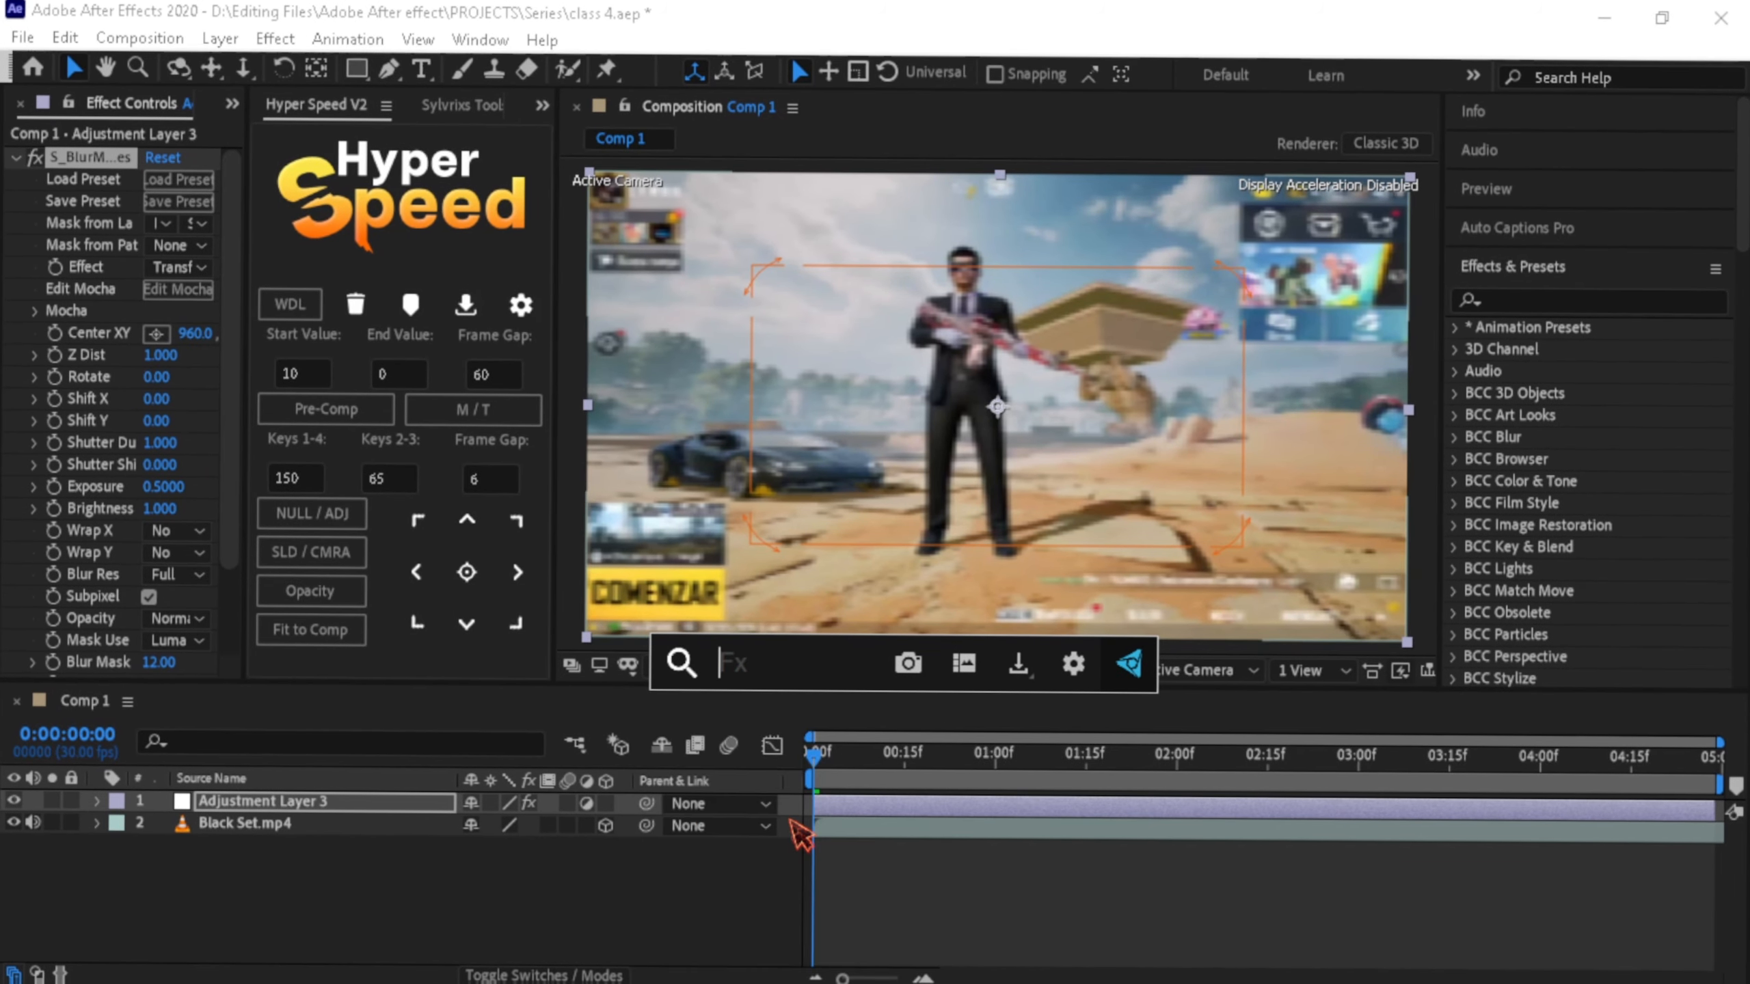
pyautogui.click(920, 807)
# - Search the effects and presets library for s_blurmo, and clear the search
pyautogui.click(1549, 296)
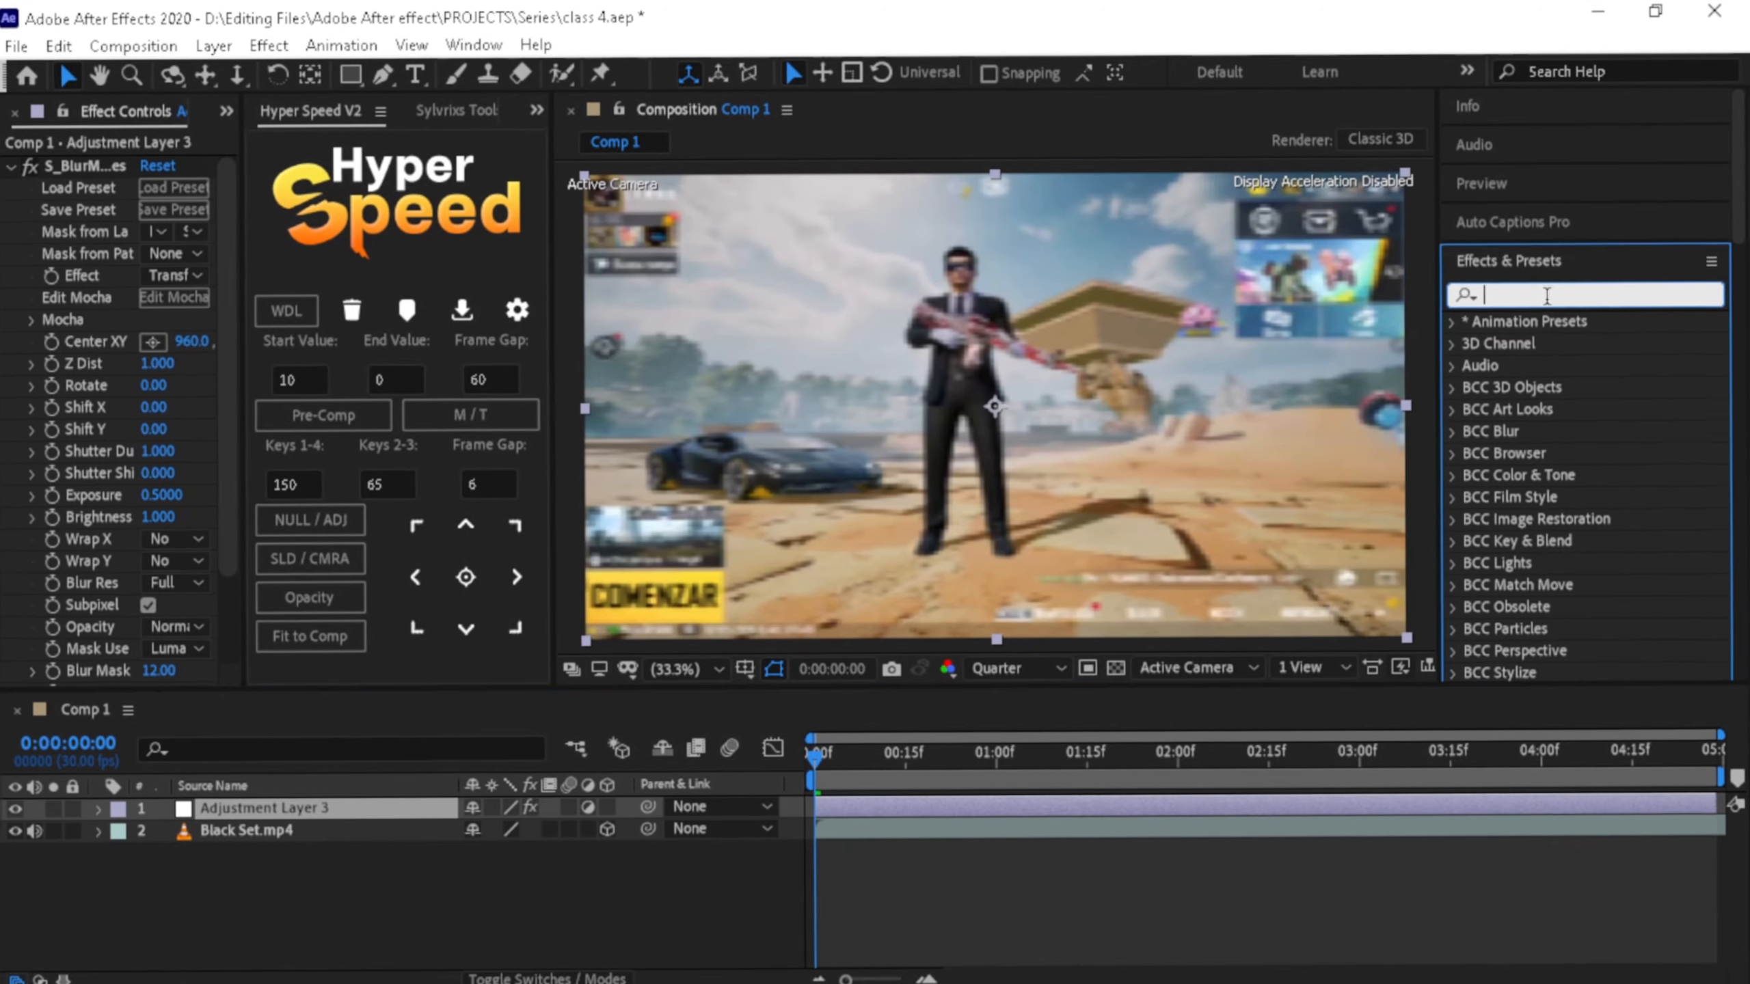
pyautogui.write('s_')
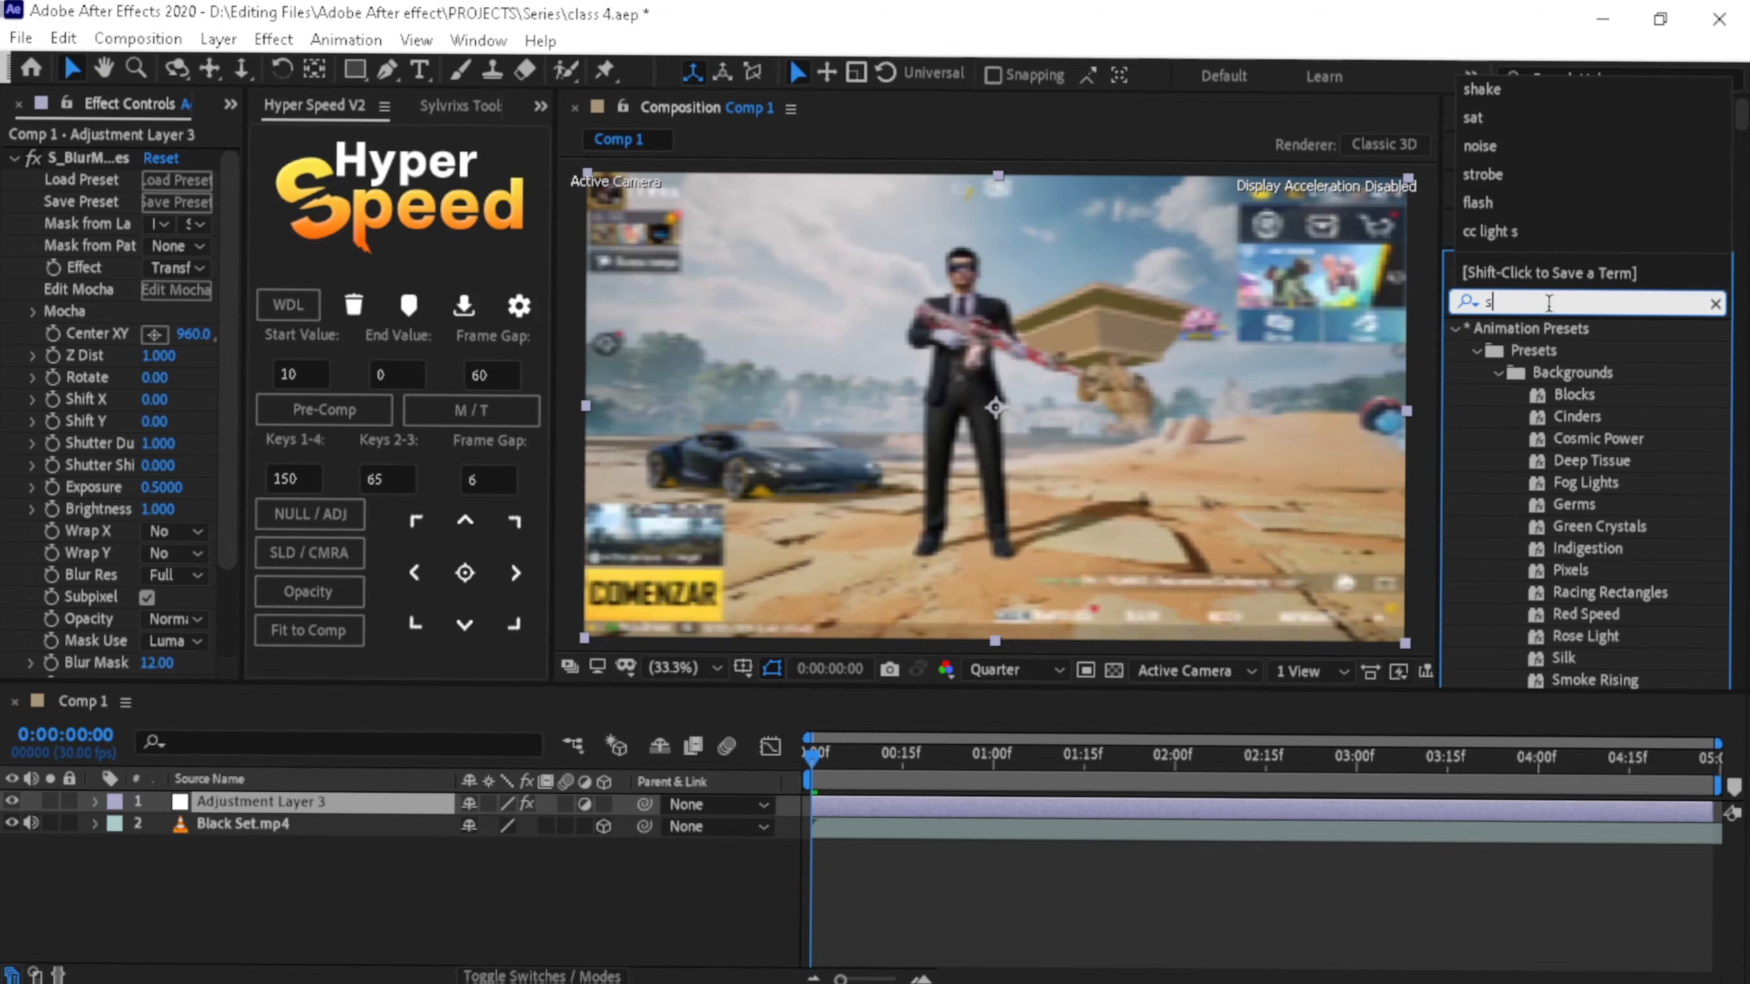
pyautogui.write('blurmo')
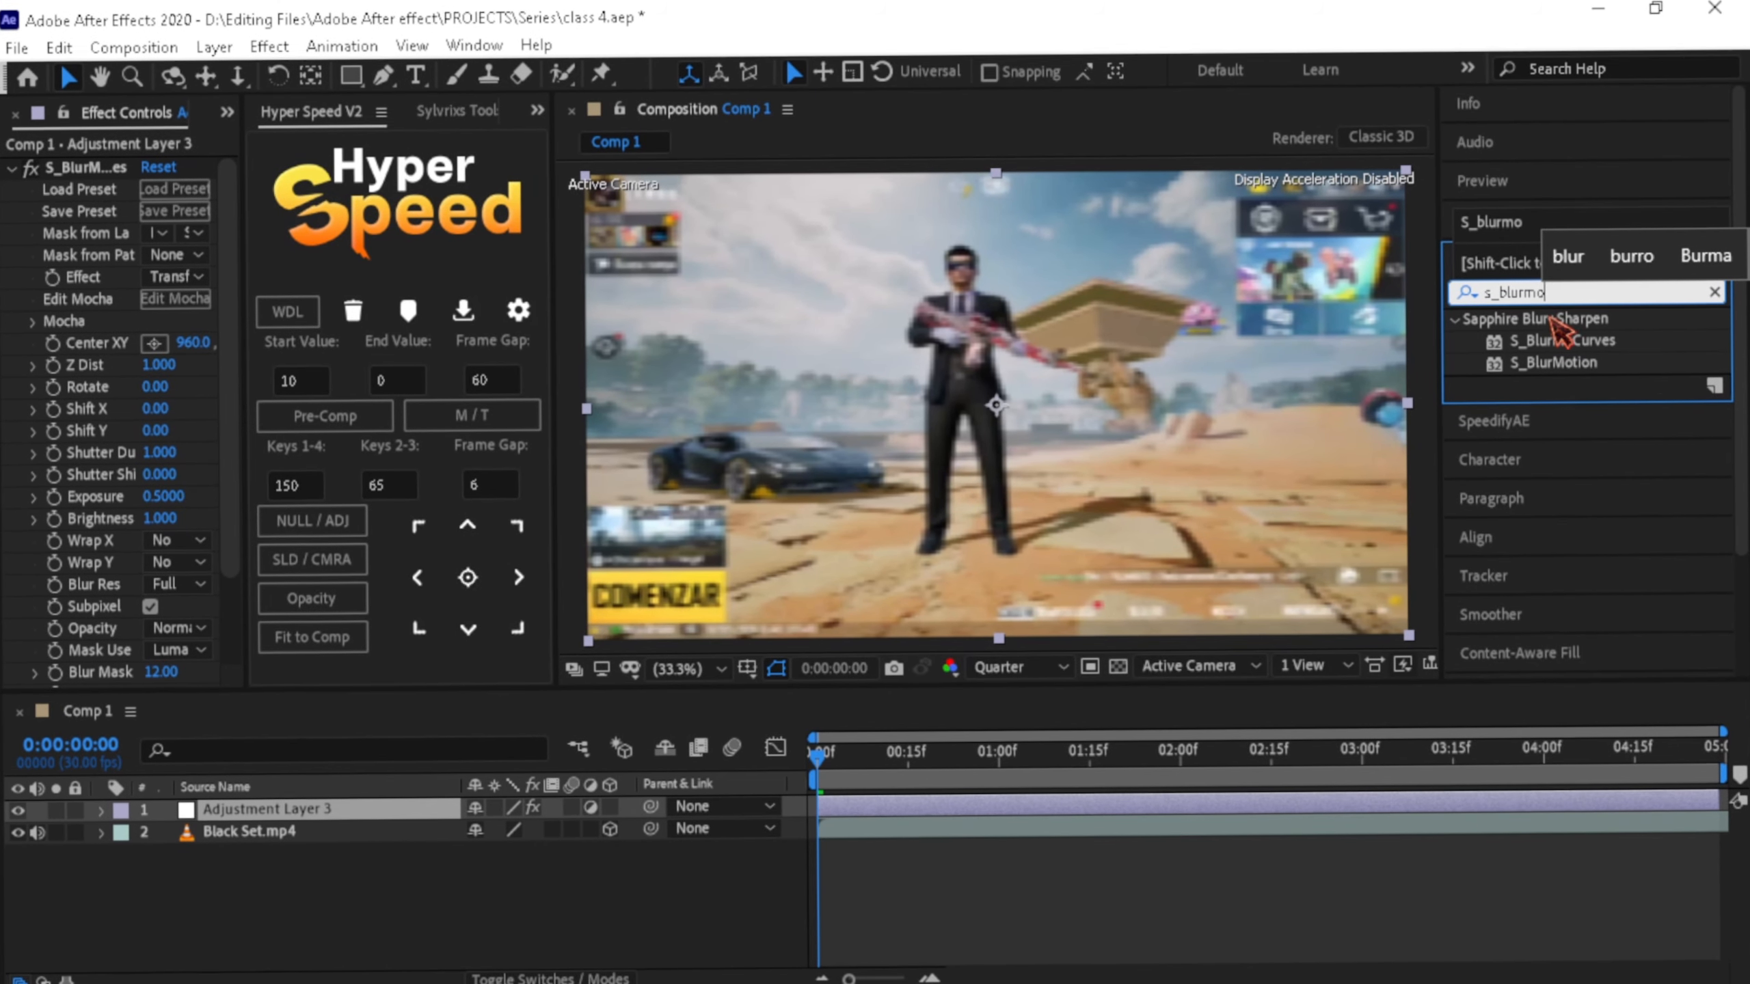
pyautogui.click(1558, 291)
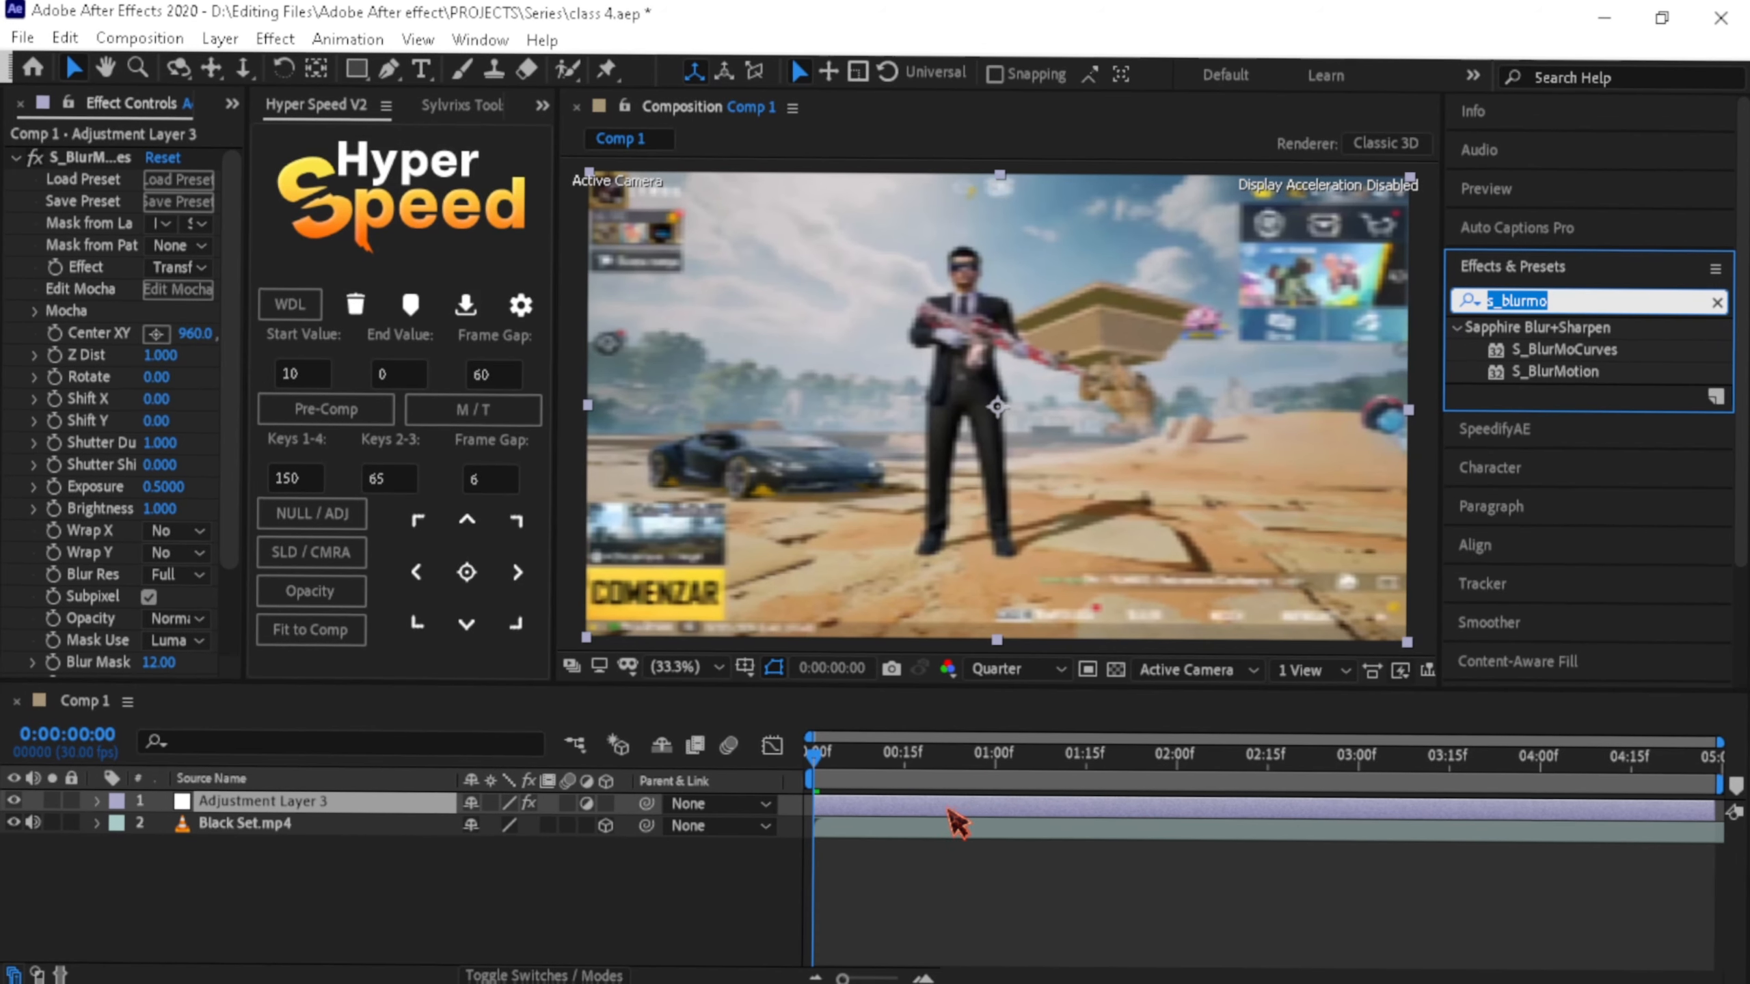
pyautogui.press('BackSpace')
pyautogui.hotkey('ctrl', 'space')
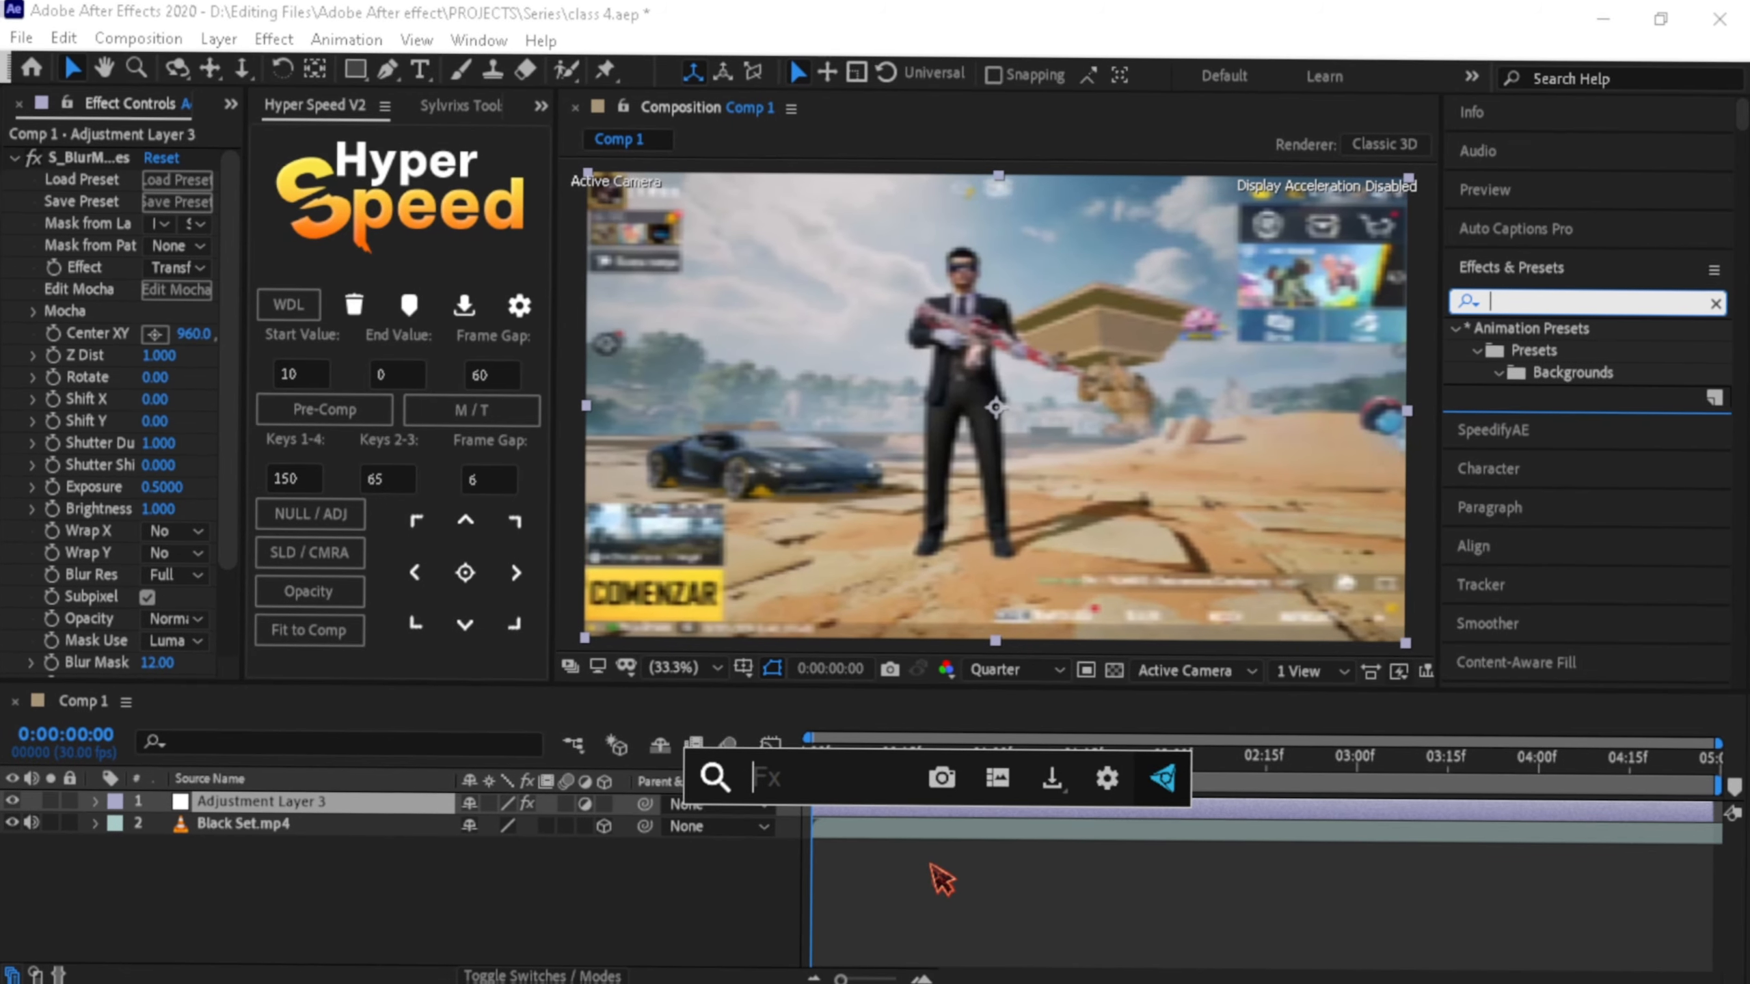
pyautogui.click(926, 869)
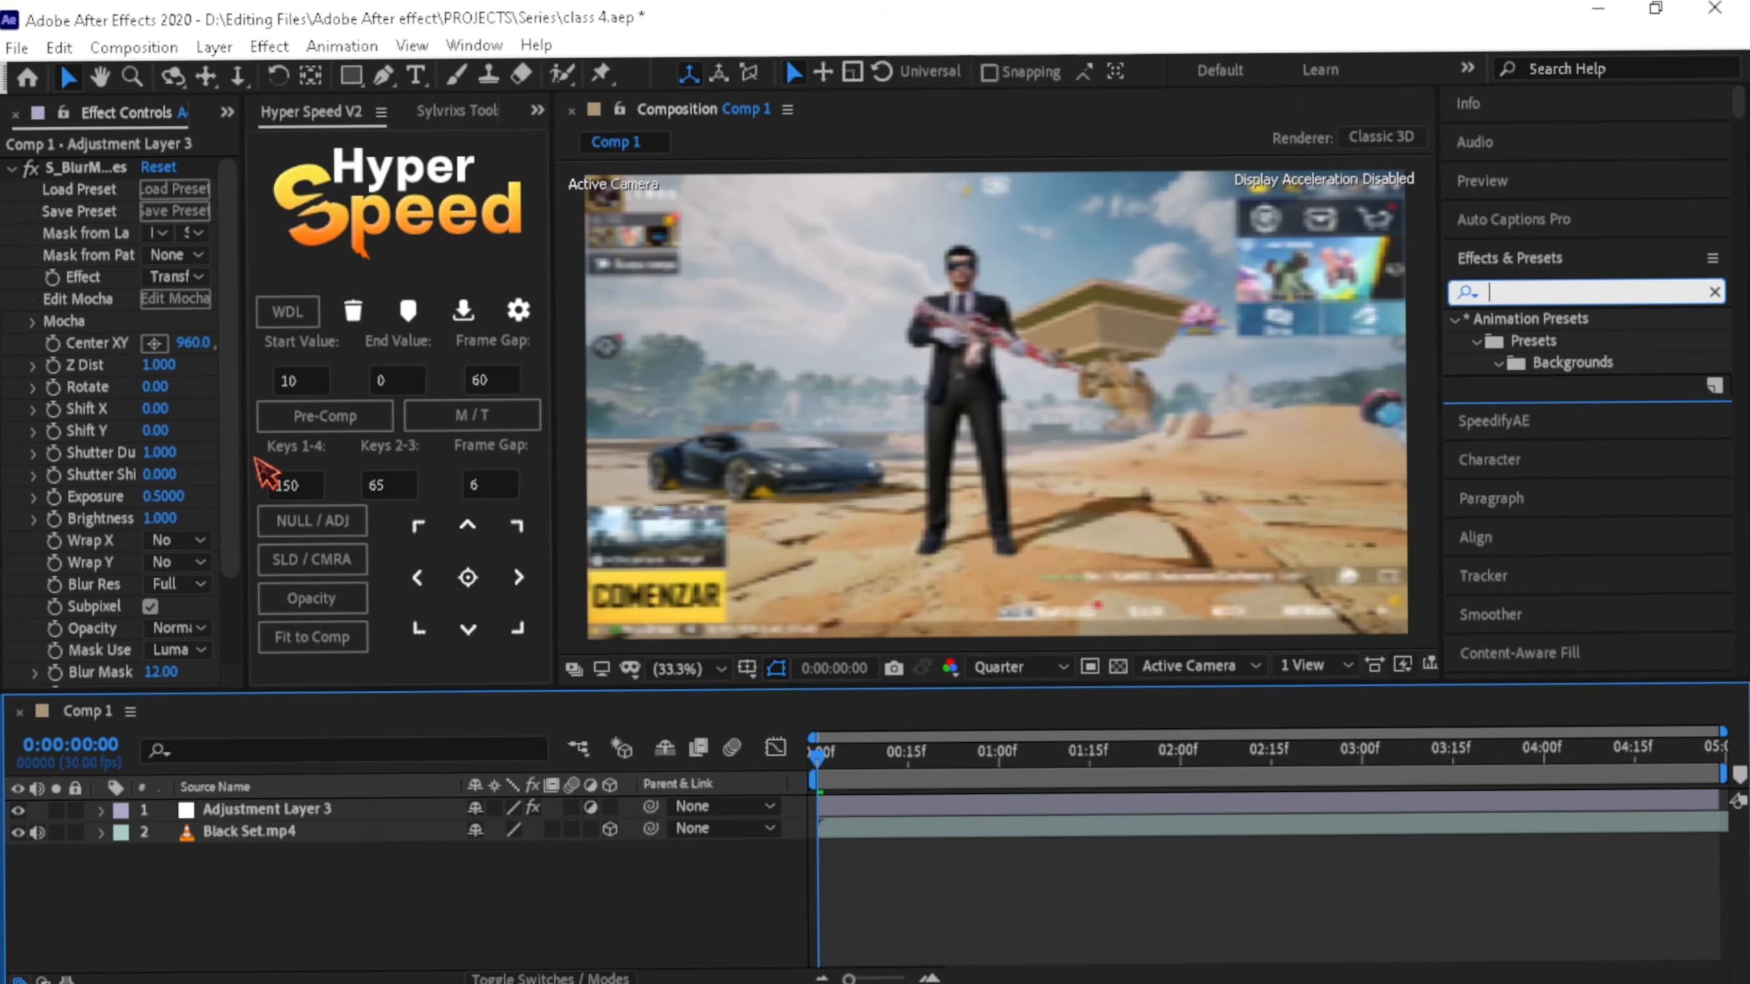
# - Enable keyframing at 0:00:00:00 for S_BlurMoCurves' Center XY, Z Dist, Rotate, Shift X and Shift Y, and reveal the keyframes in the timeline
pyautogui.moveTo(246, 442); pyautogui.dragTo(279, 442)
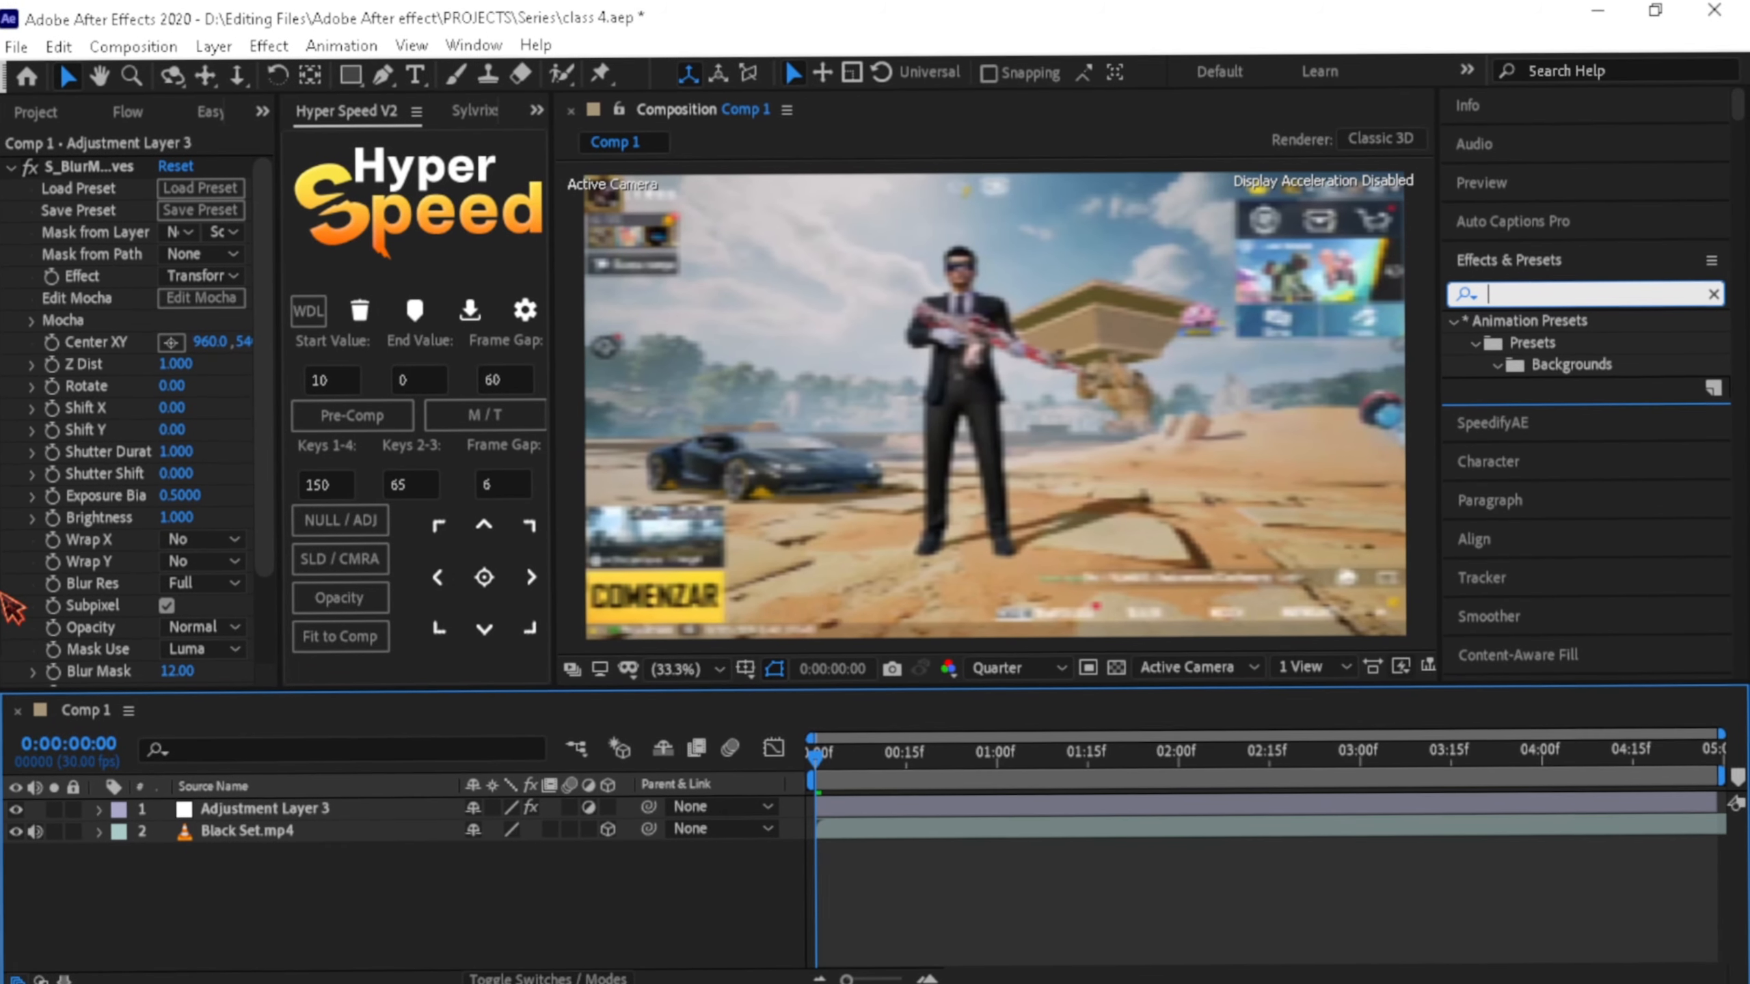
pyautogui.click(50, 365)
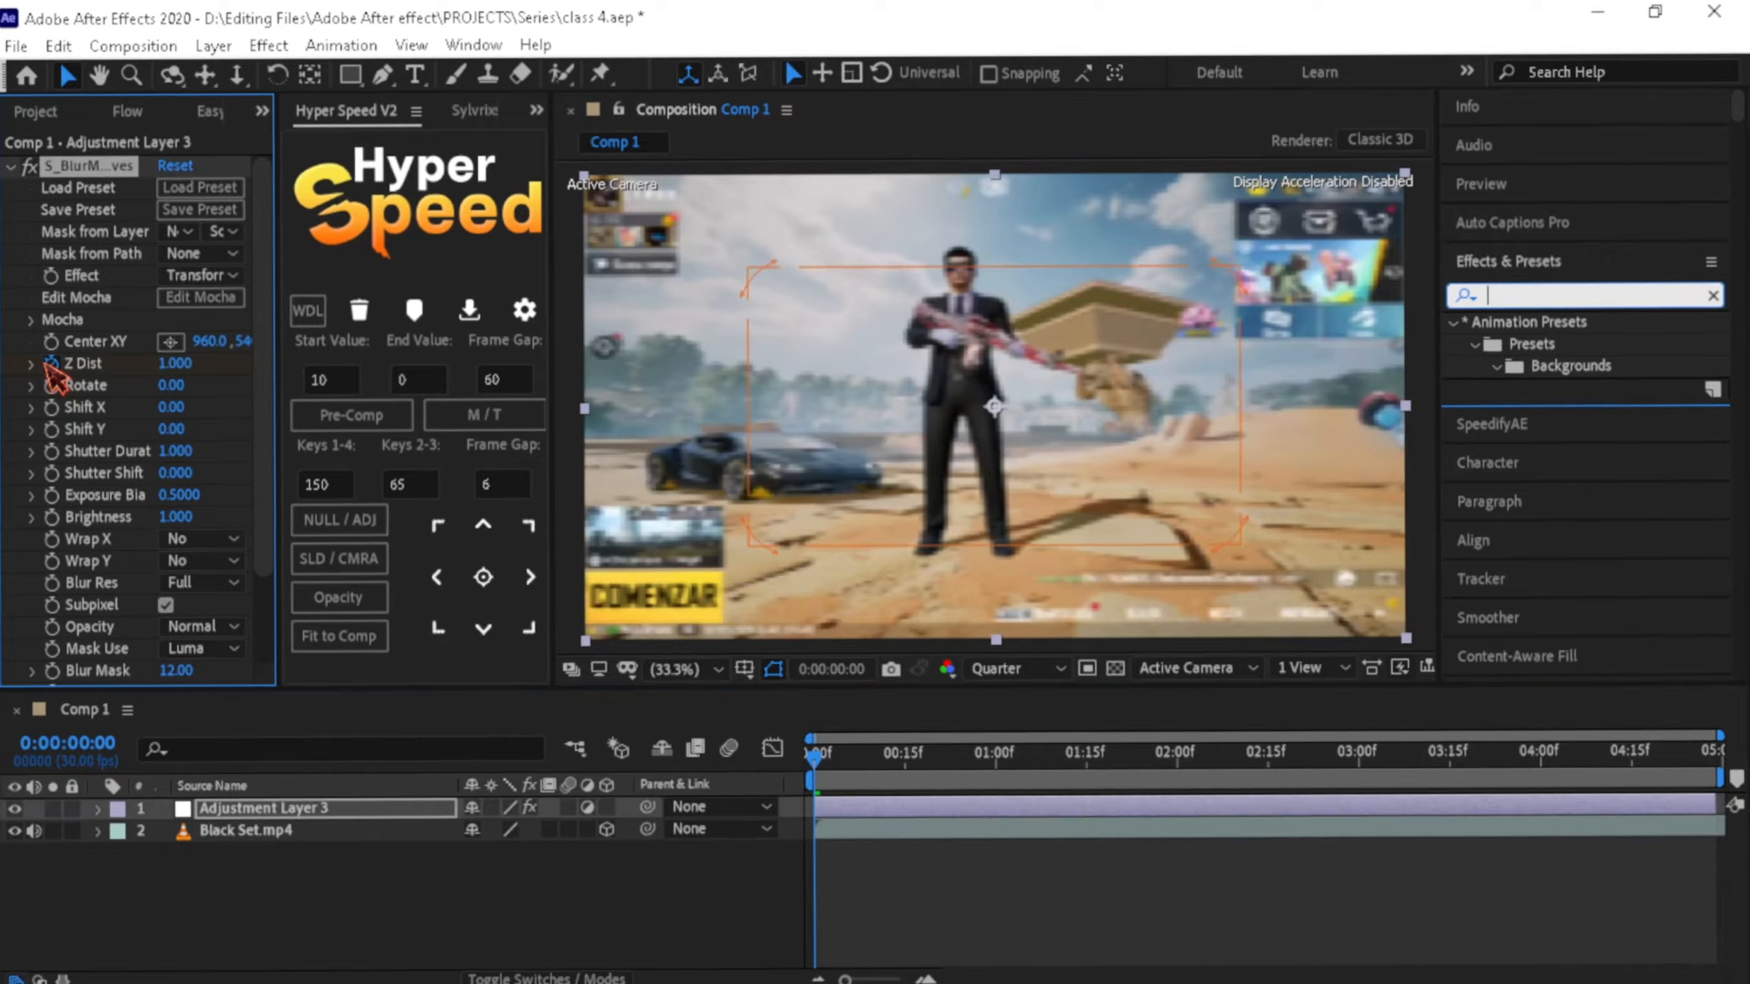
pyautogui.click(52, 338)
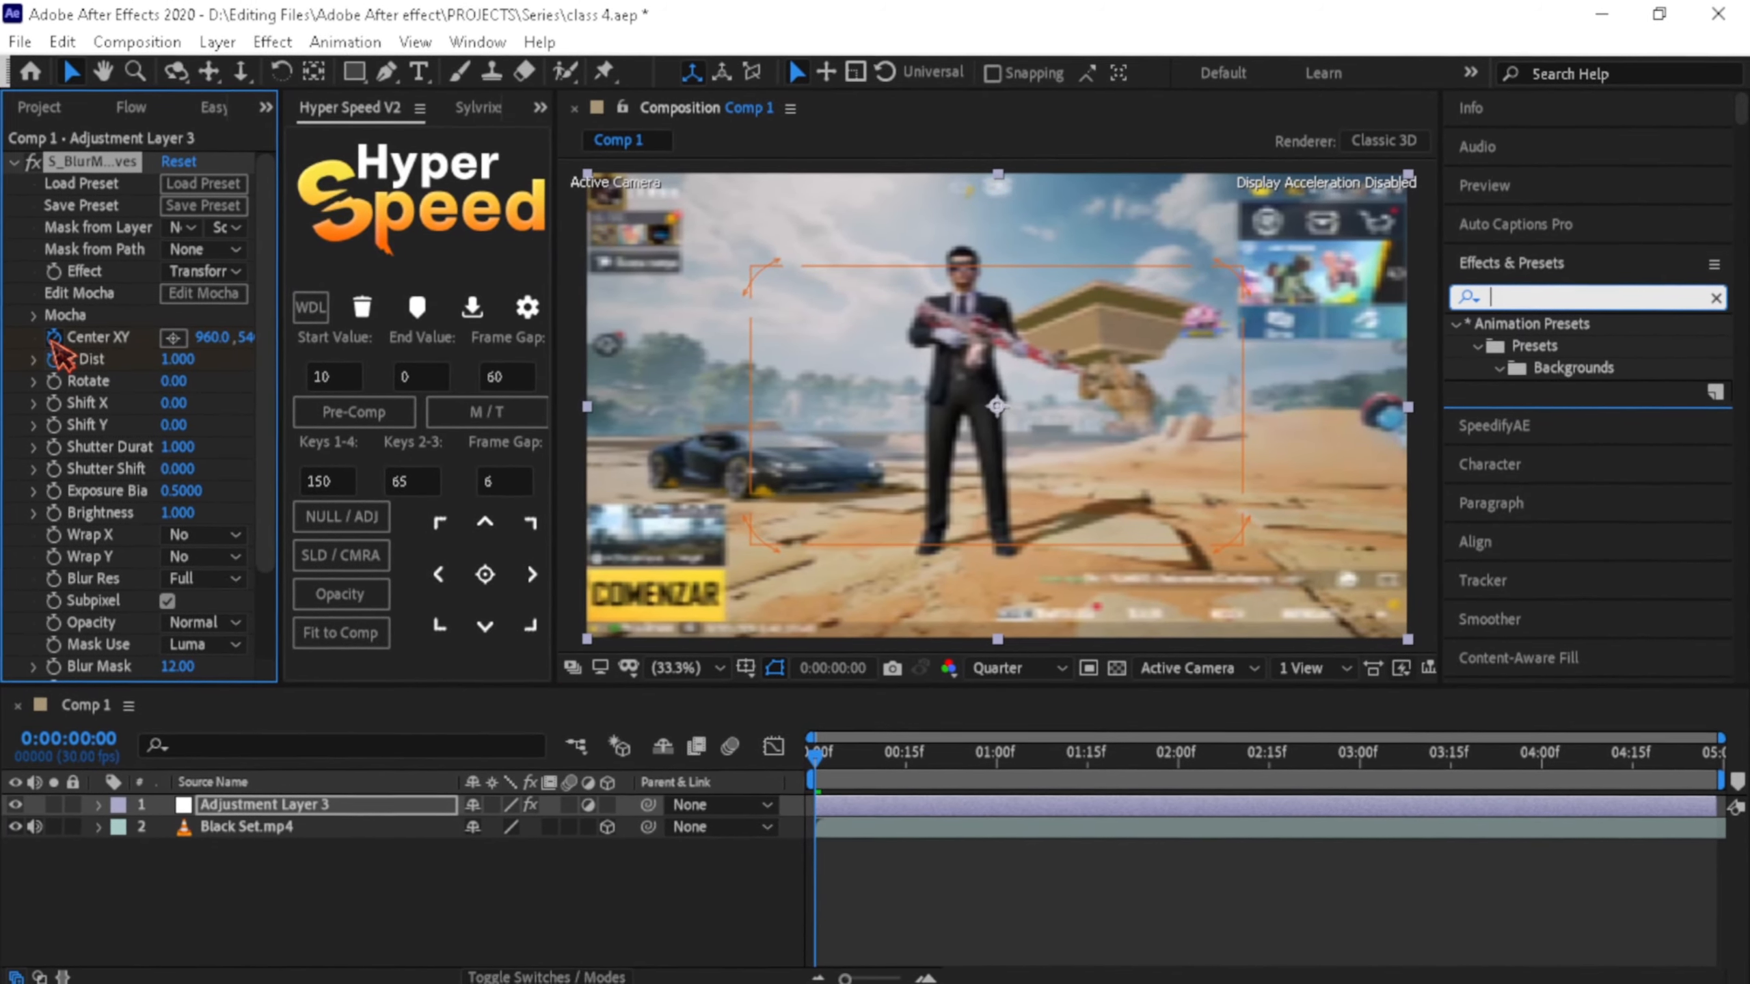
pyautogui.click(52, 380)
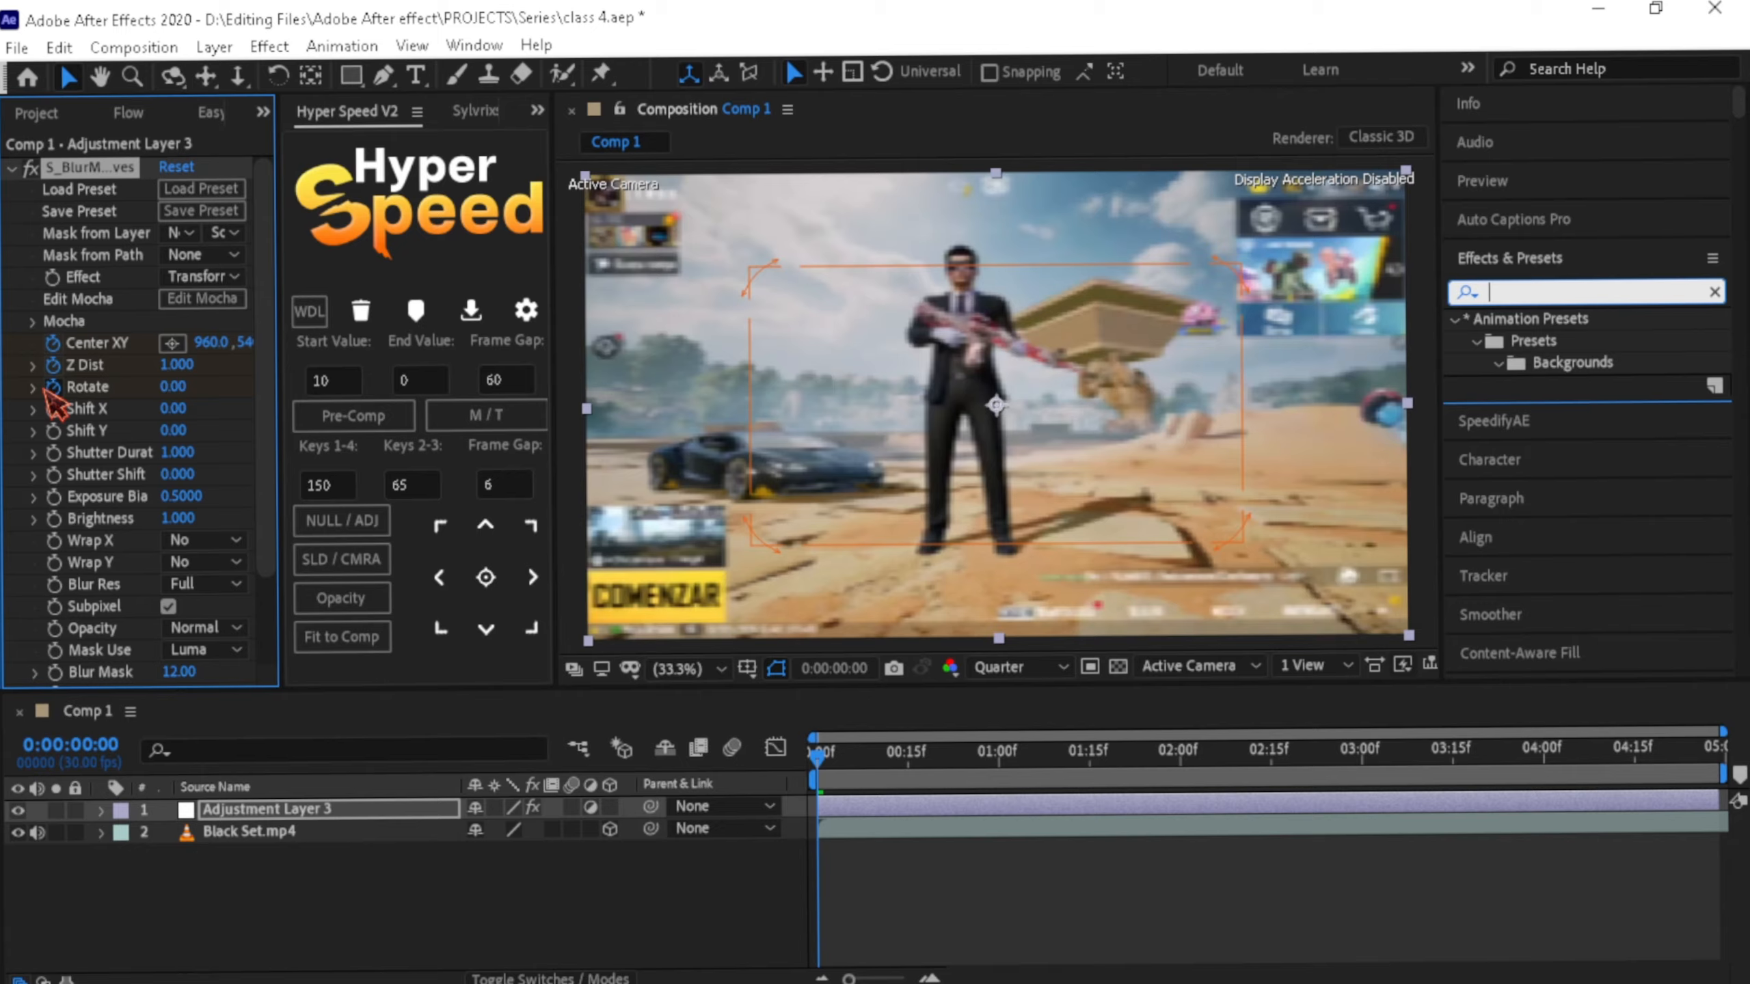
pyautogui.click(56, 404)
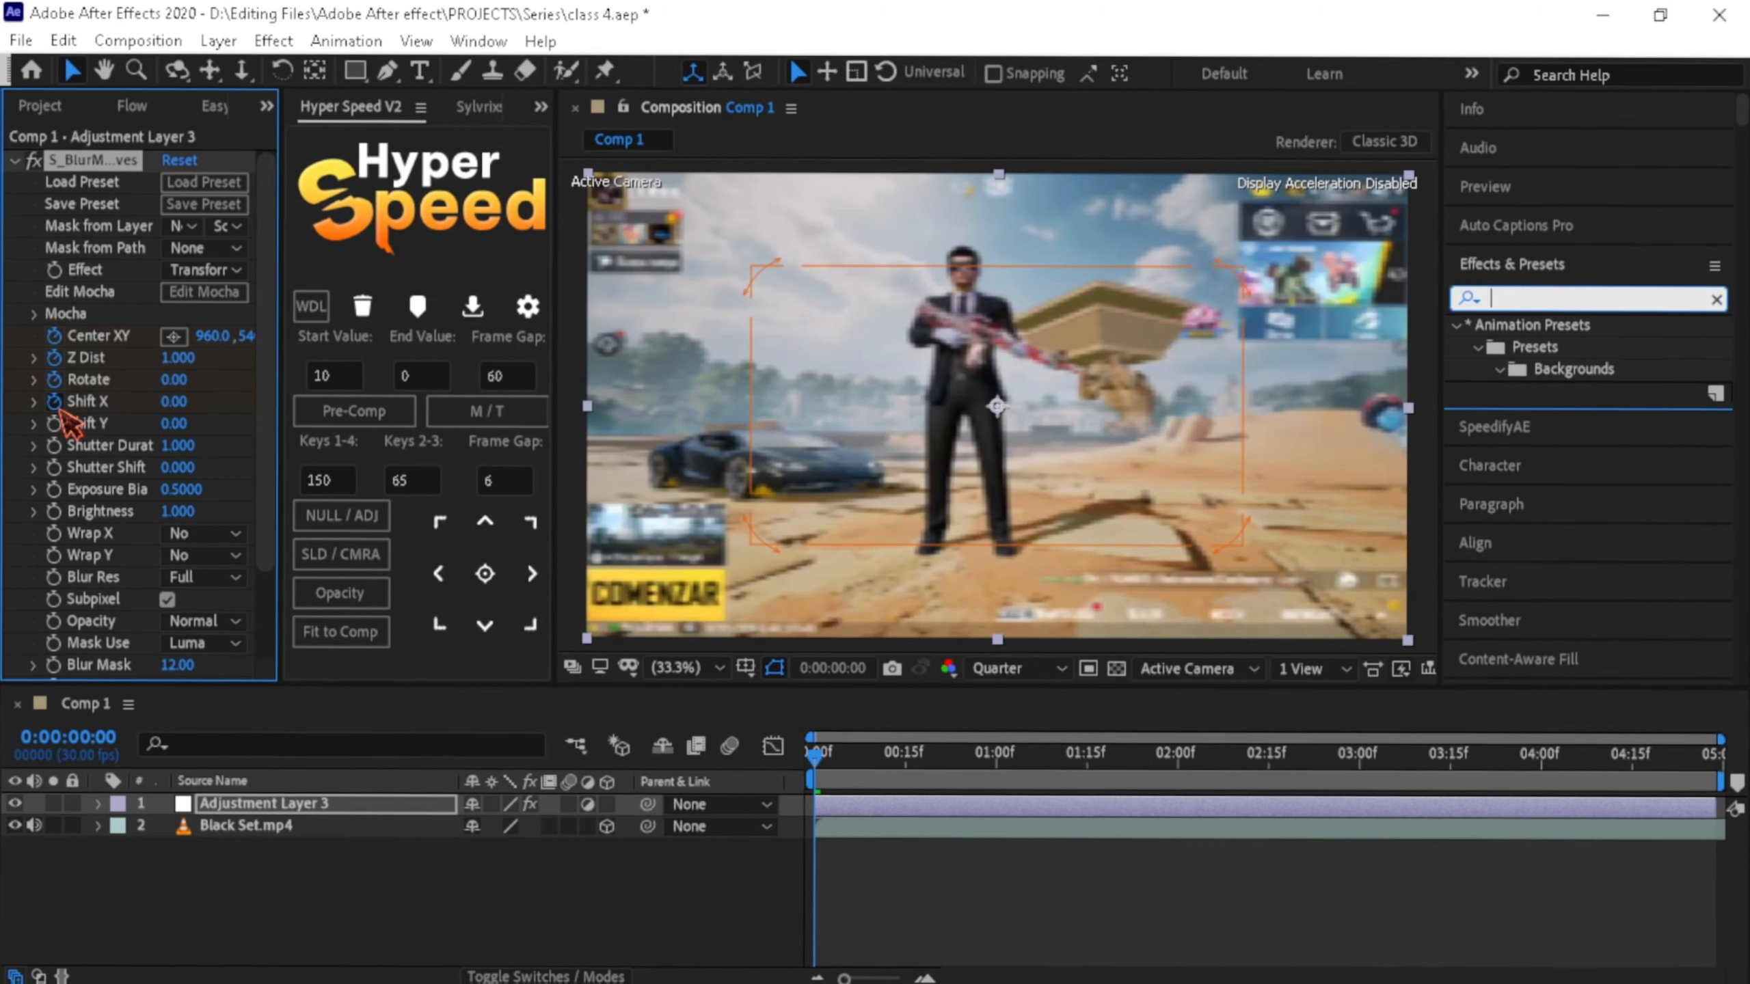
pyautogui.click(56, 426)
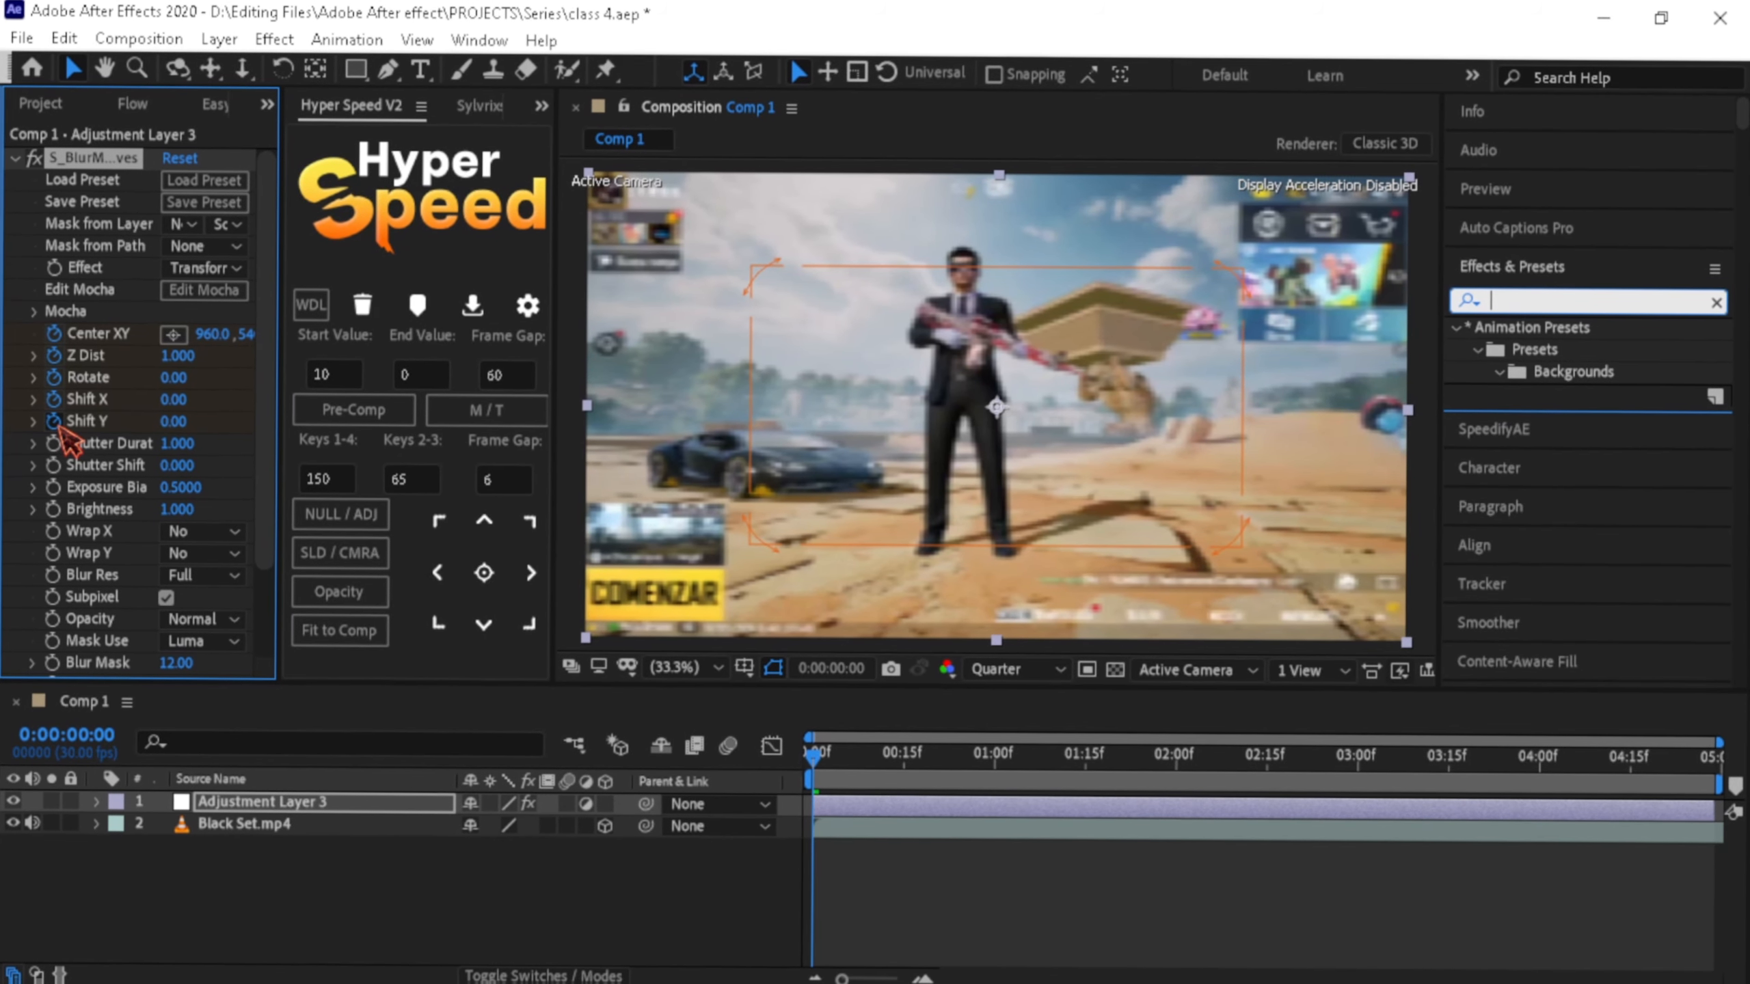
pyautogui.press('u')
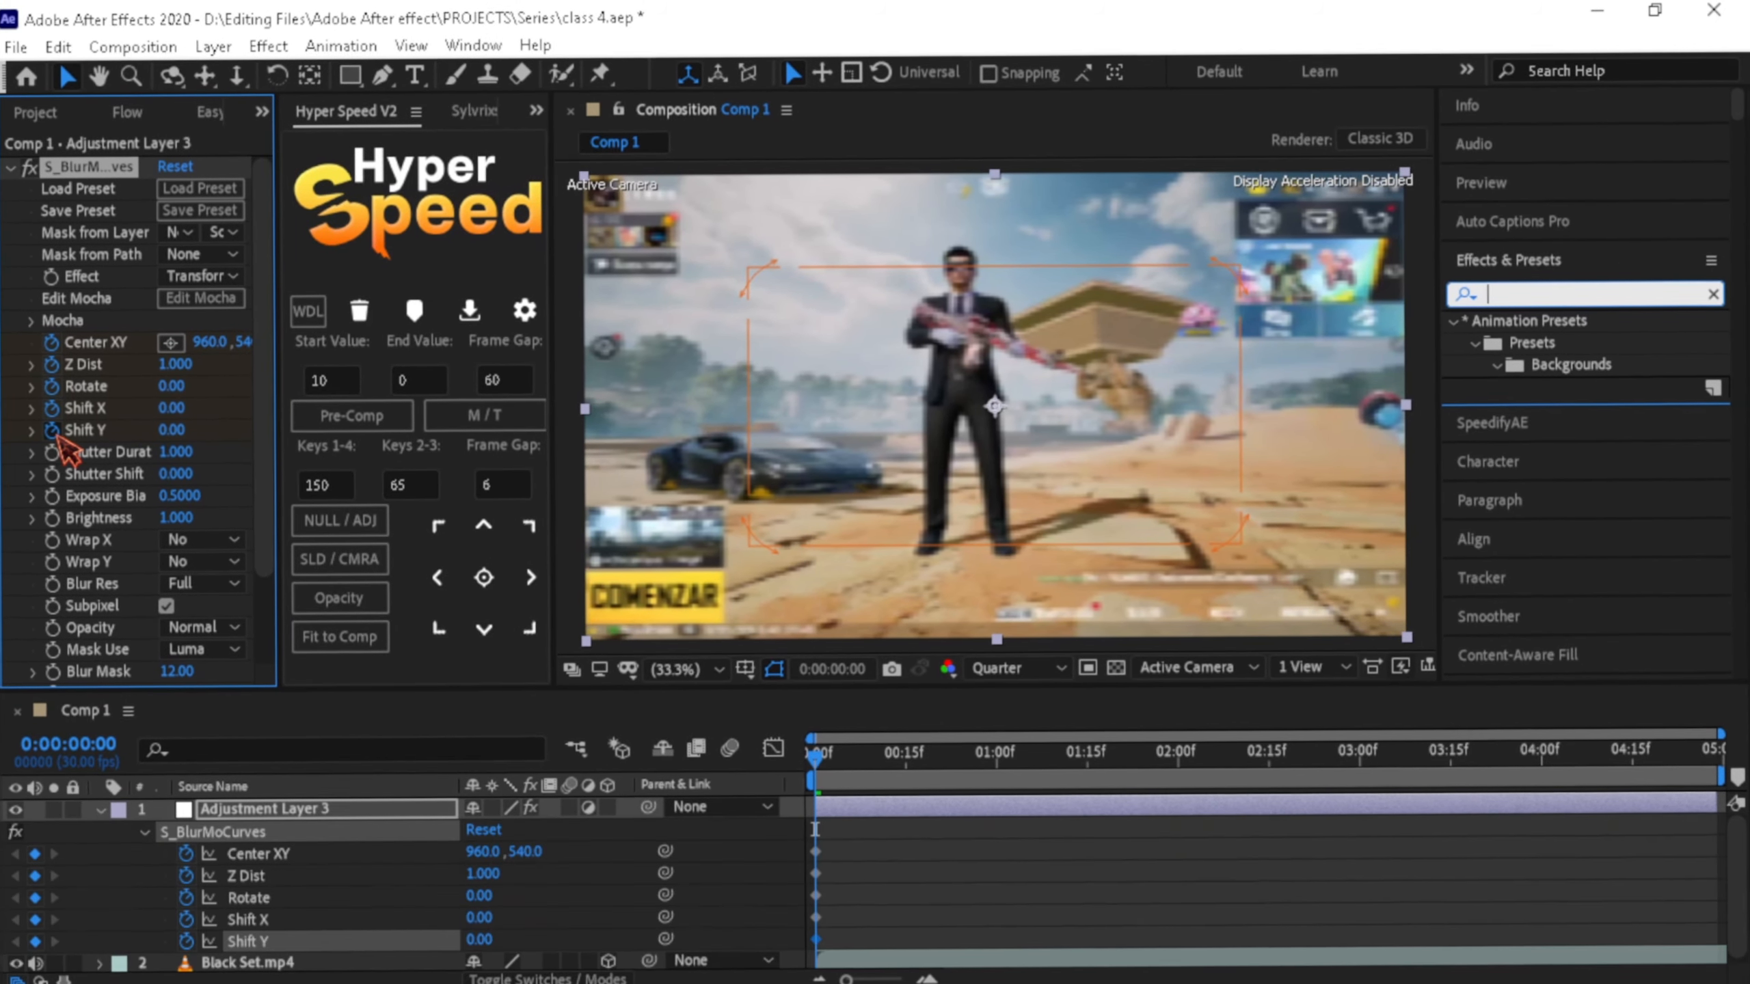
# - Add a Z Dist keyframe at 0:00:00:28 with the value set to 0.630 to zoom in
pyautogui.click(899, 816)
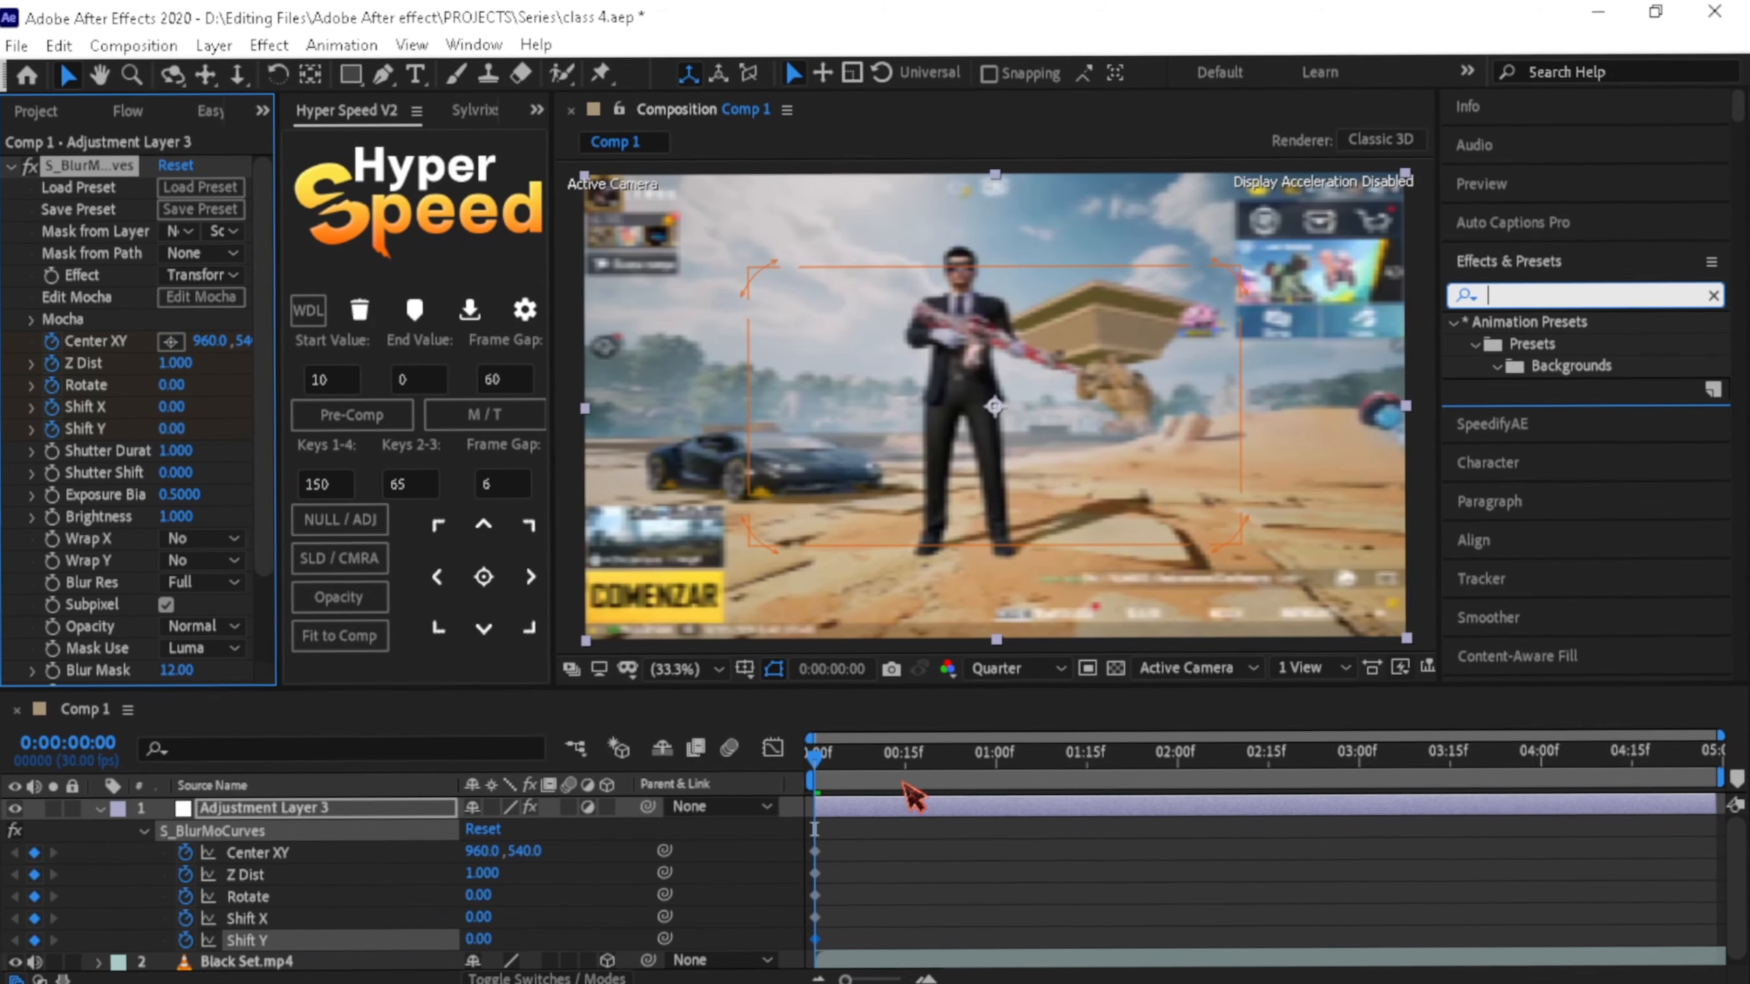
pyautogui.press('space')
pyautogui.click(998, 856)
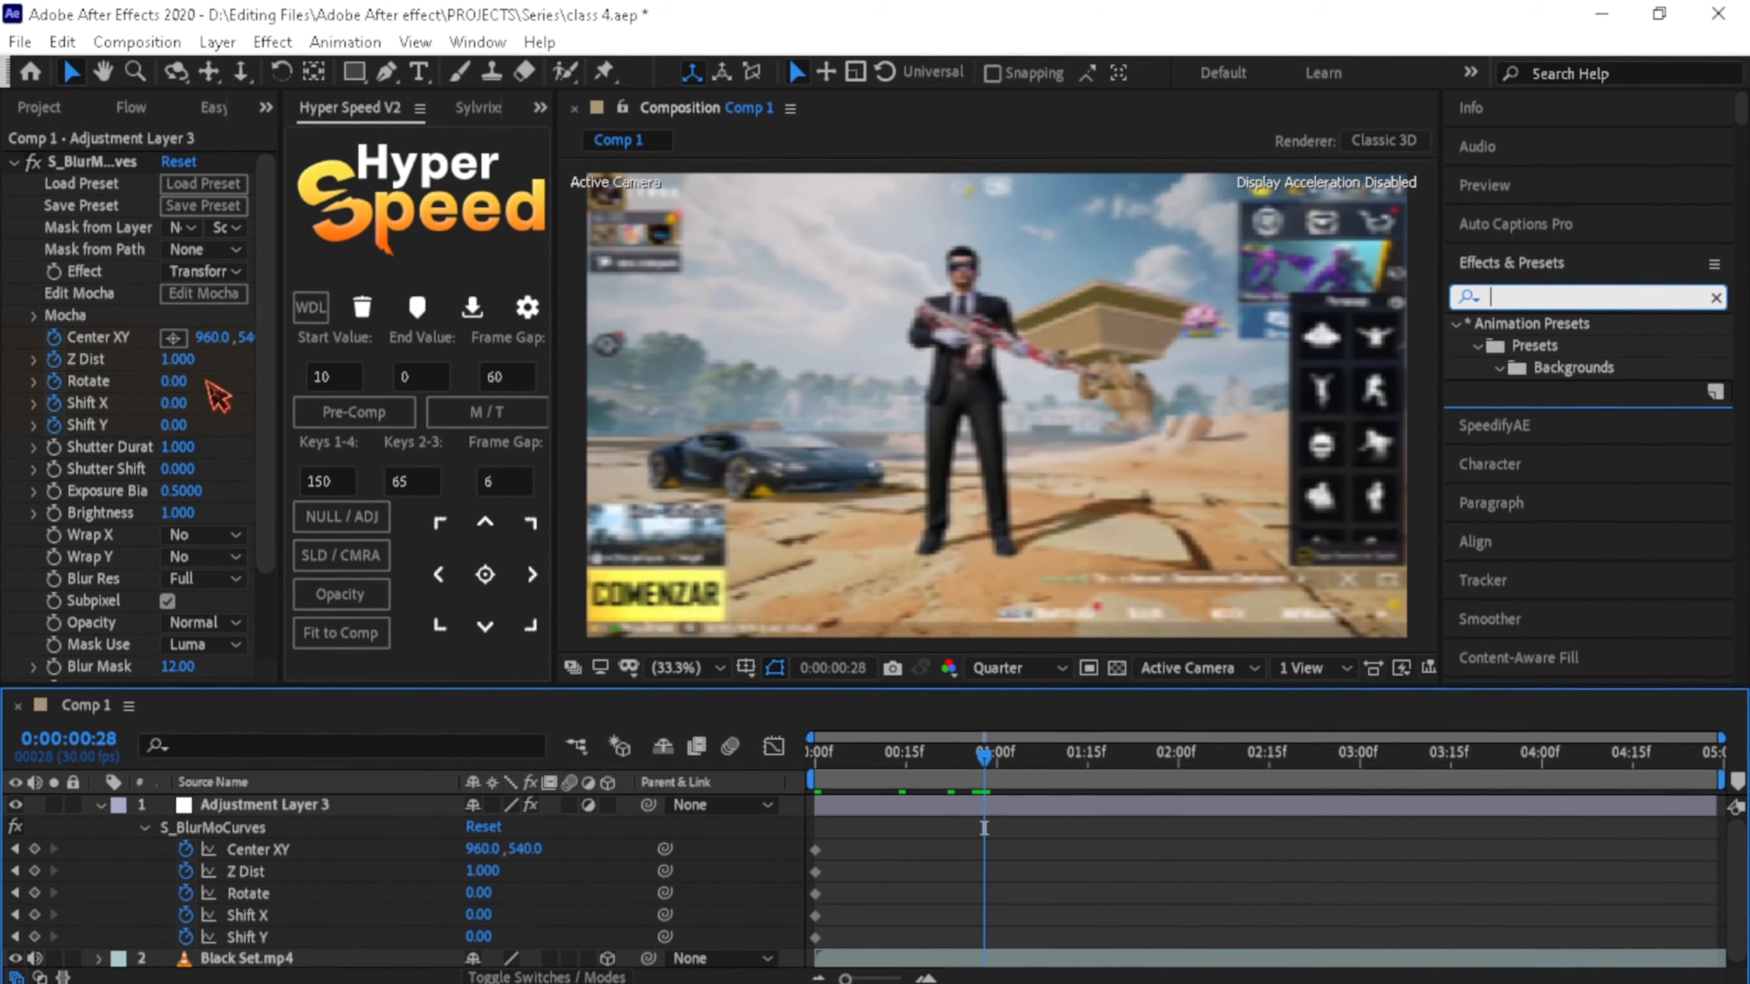
pyautogui.moveTo(164, 365); pyautogui.dragTo(279, 371)
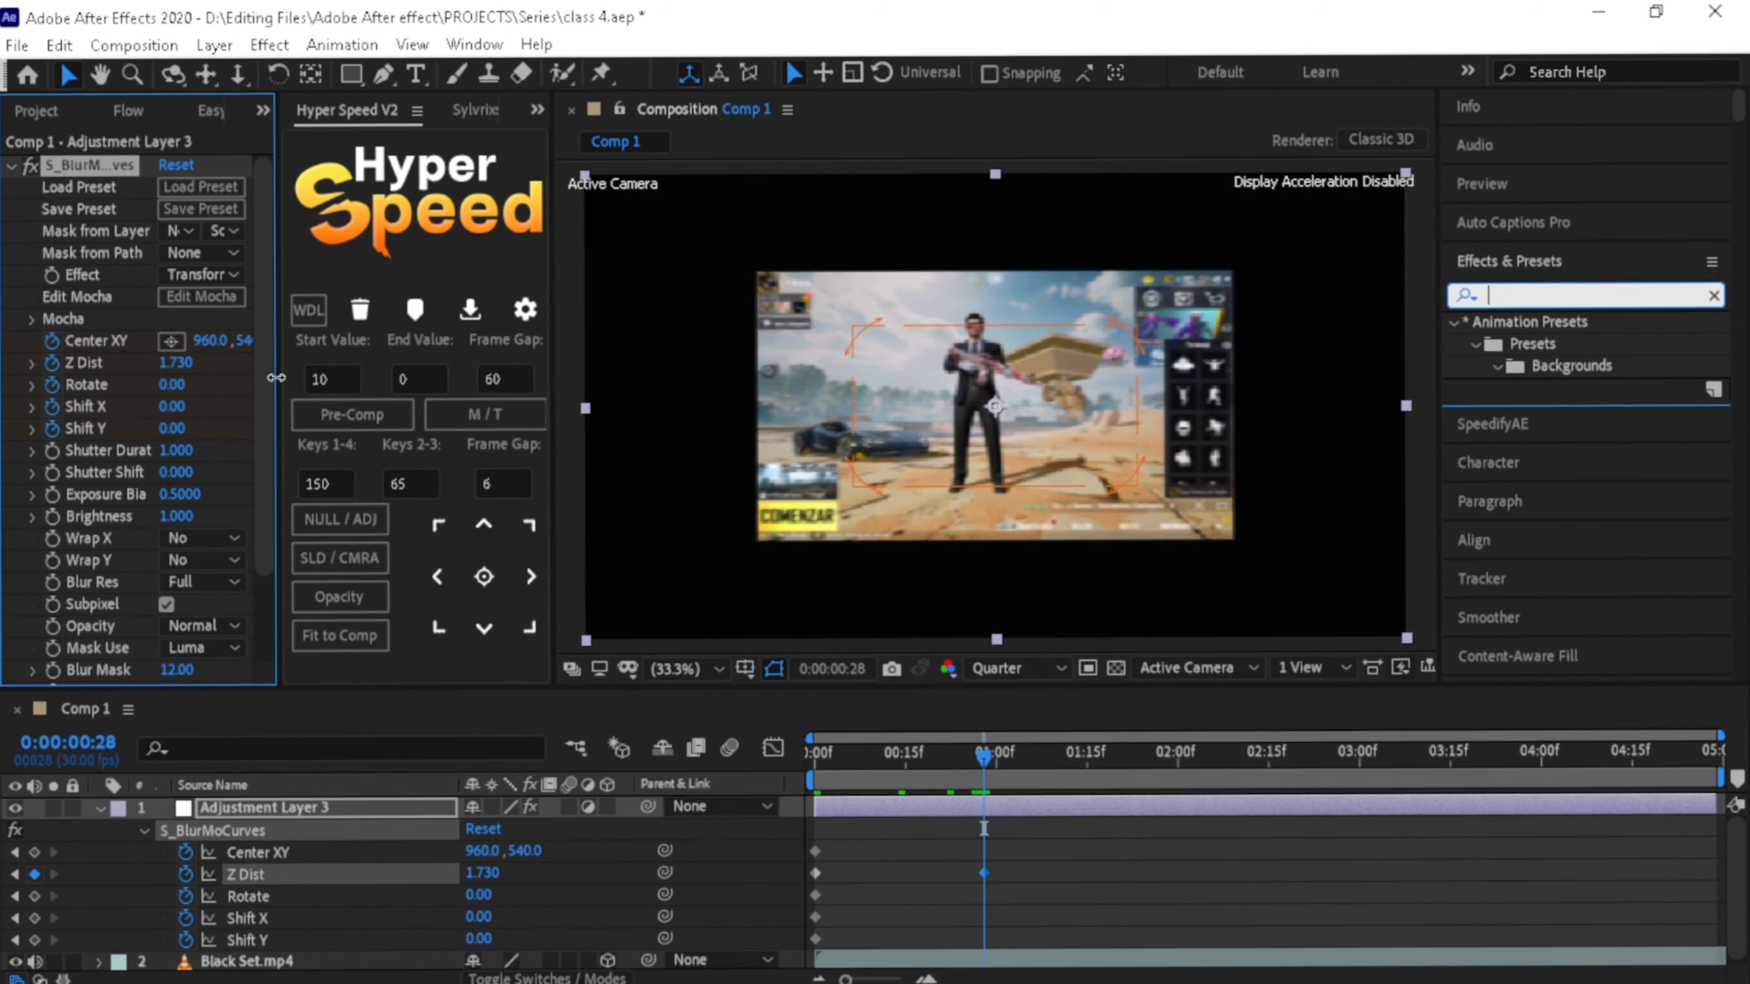
pyautogui.moveTo(278, 375); pyautogui.dragTo(132, 371)
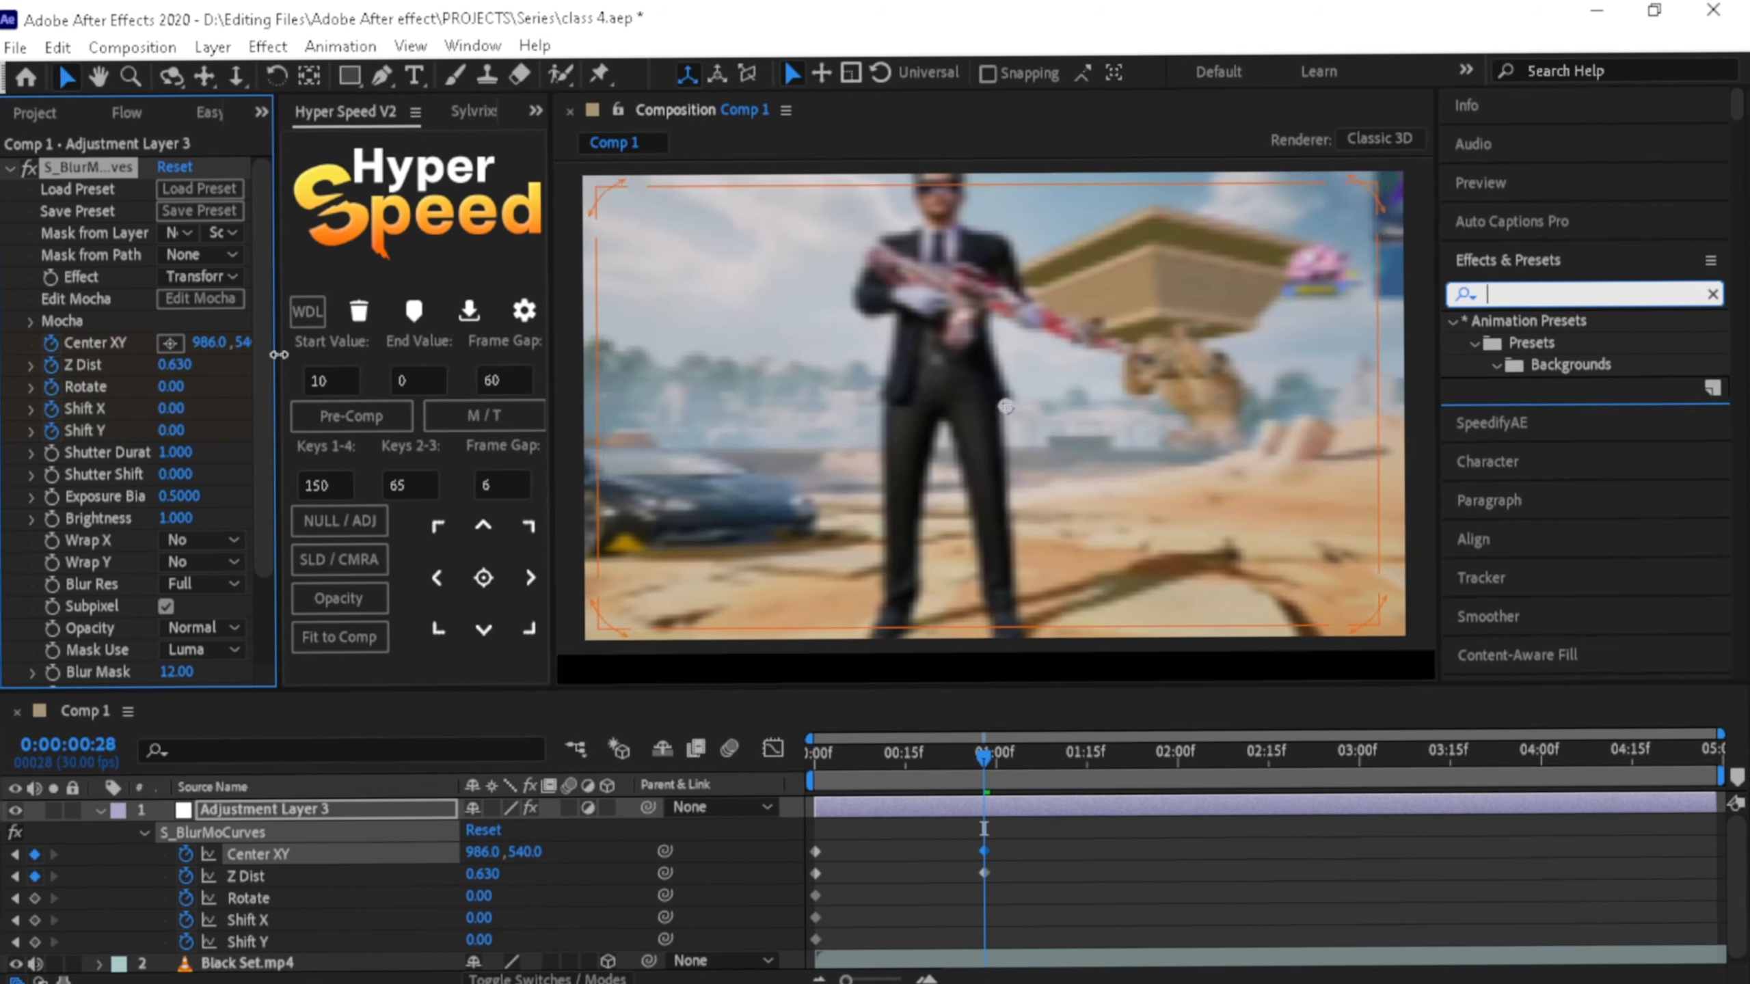
# - Shift the zoom centre of S_BlurMoCurves at 0:00:00:28, setting Center XY to 896.0, 258.0
pyautogui.moveTo(278, 354)
pyautogui.mouseDown()
pyautogui.moveTo(321, 359)
pyautogui.moveTo(193, 334)
pyautogui.moveTo(386, 338)
pyautogui.moveTo(179, 312)
pyautogui.moveTo(300, 349)
pyautogui.mouseUp()
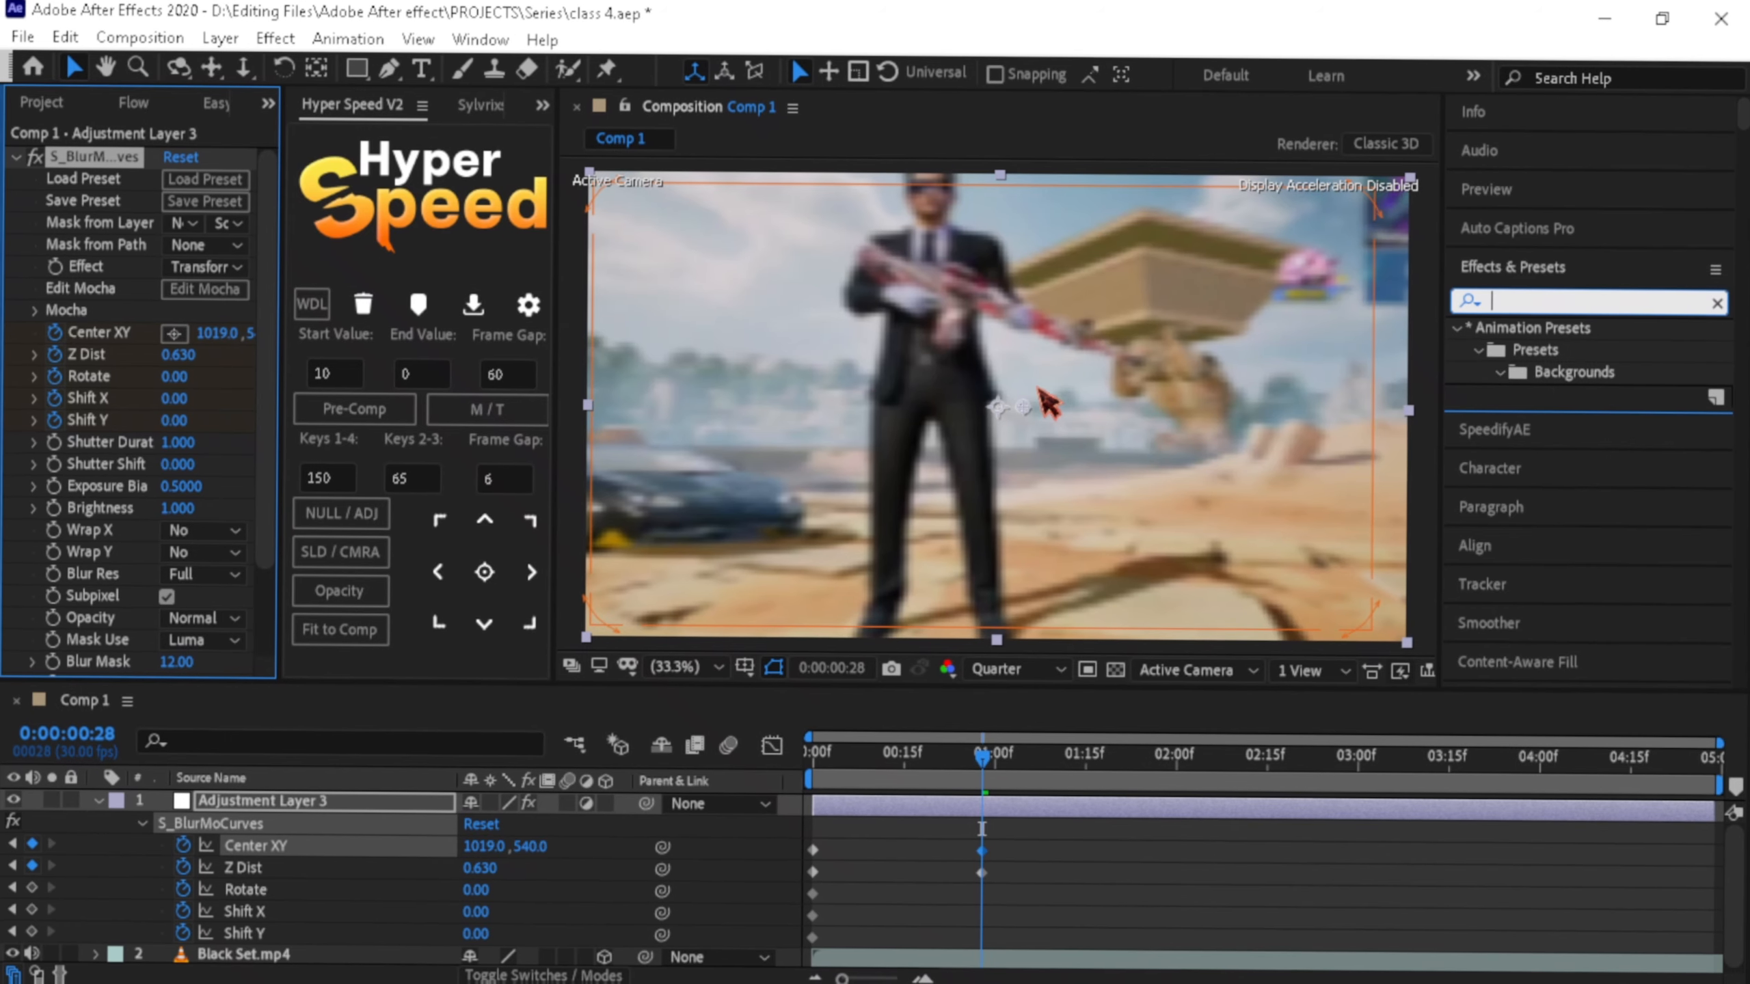
pyautogui.moveTo(1000, 373); pyautogui.dragTo(976, 296)
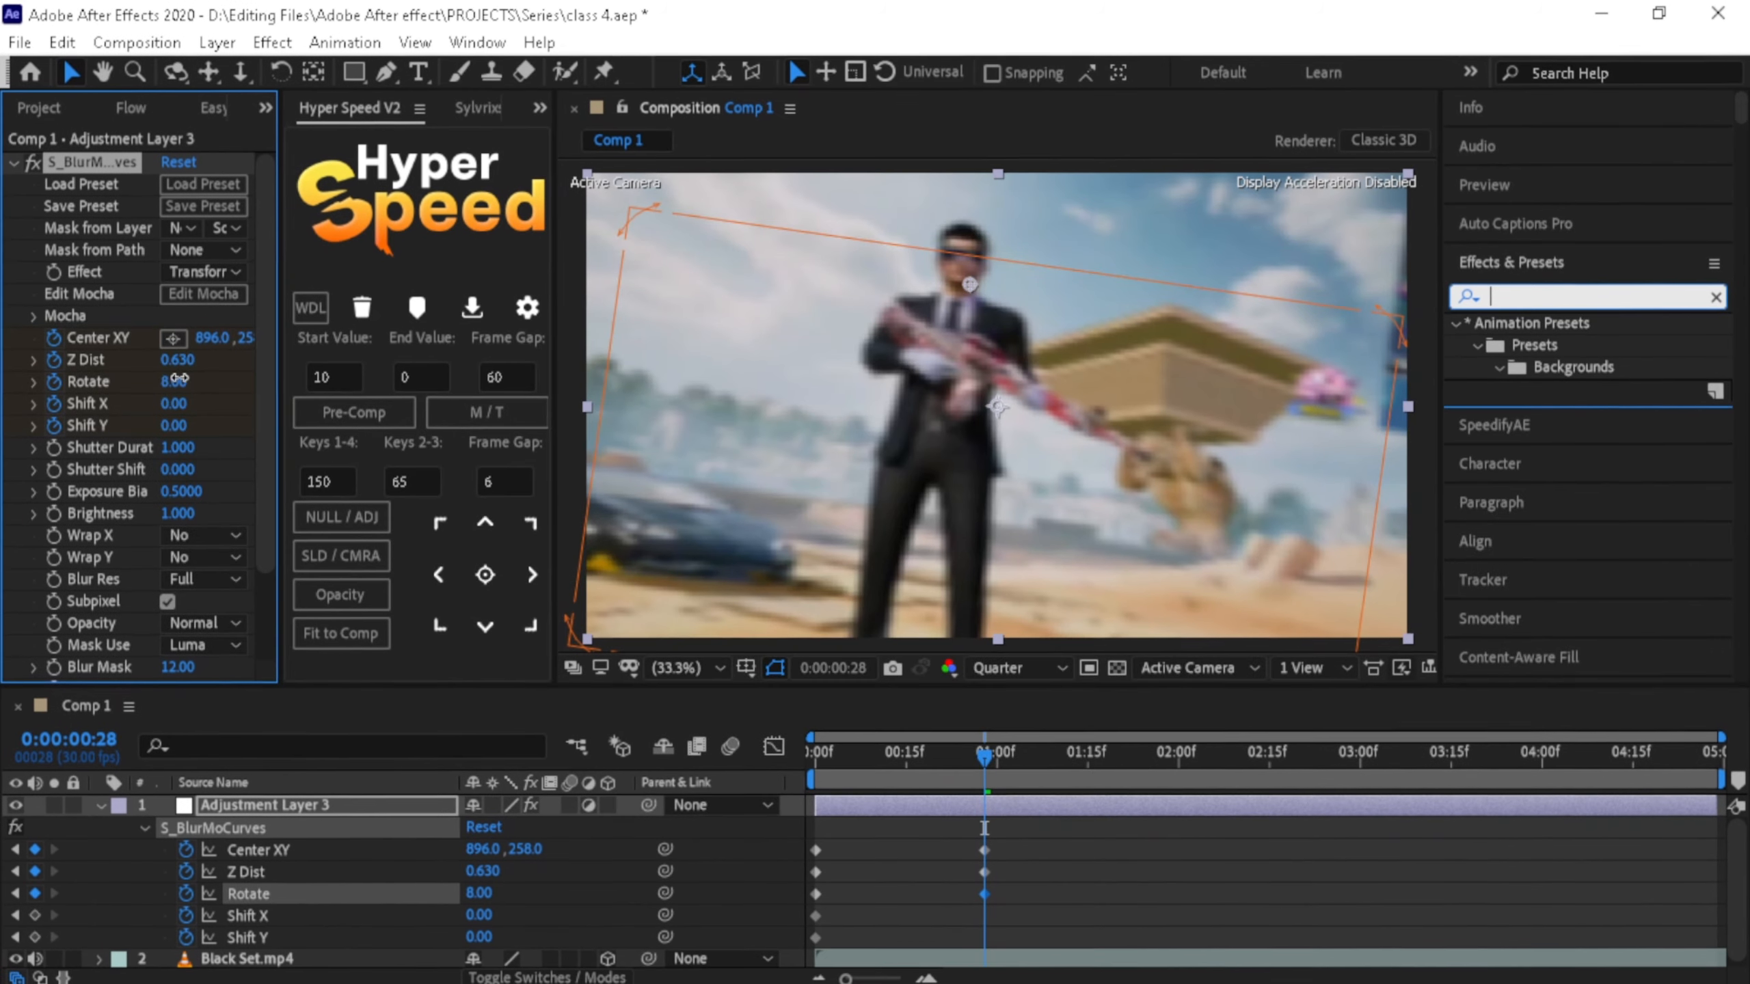
# - At 0:00:00:28, set S_BlurMoCurves' Rotate back to 0.00, Shift X to 100.00 and Z Dist to 0.450, and keyframe Shift Y
pyautogui.write('0')
pyautogui.click(181, 407)
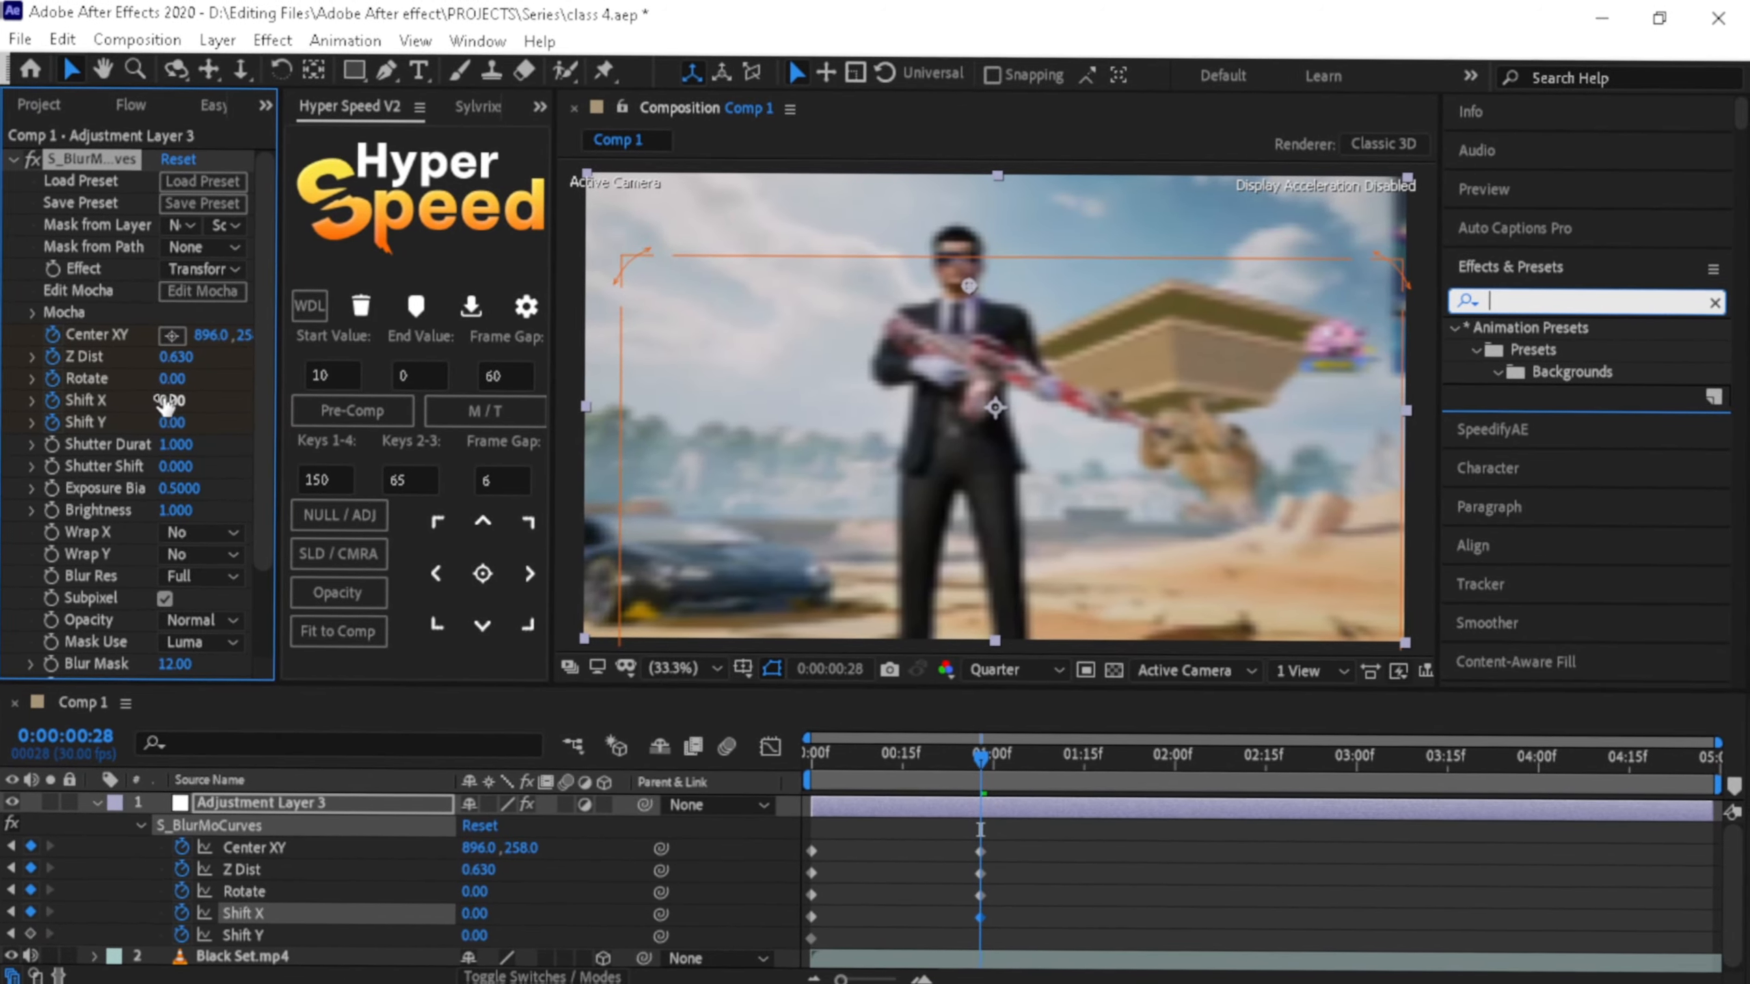
pyautogui.moveTo(166, 401)
pyautogui.mouseDown()
pyautogui.moveTo(254, 403)
pyautogui.moveTo(126, 384)
pyautogui.moveTo(302, 390)
pyautogui.moveTo(138, 407)
pyautogui.moveTo(203, 410)
pyautogui.moveTo(184, 421)
pyautogui.moveTo(242, 437)
pyautogui.moveTo(165, 426)
pyautogui.mouseUp()
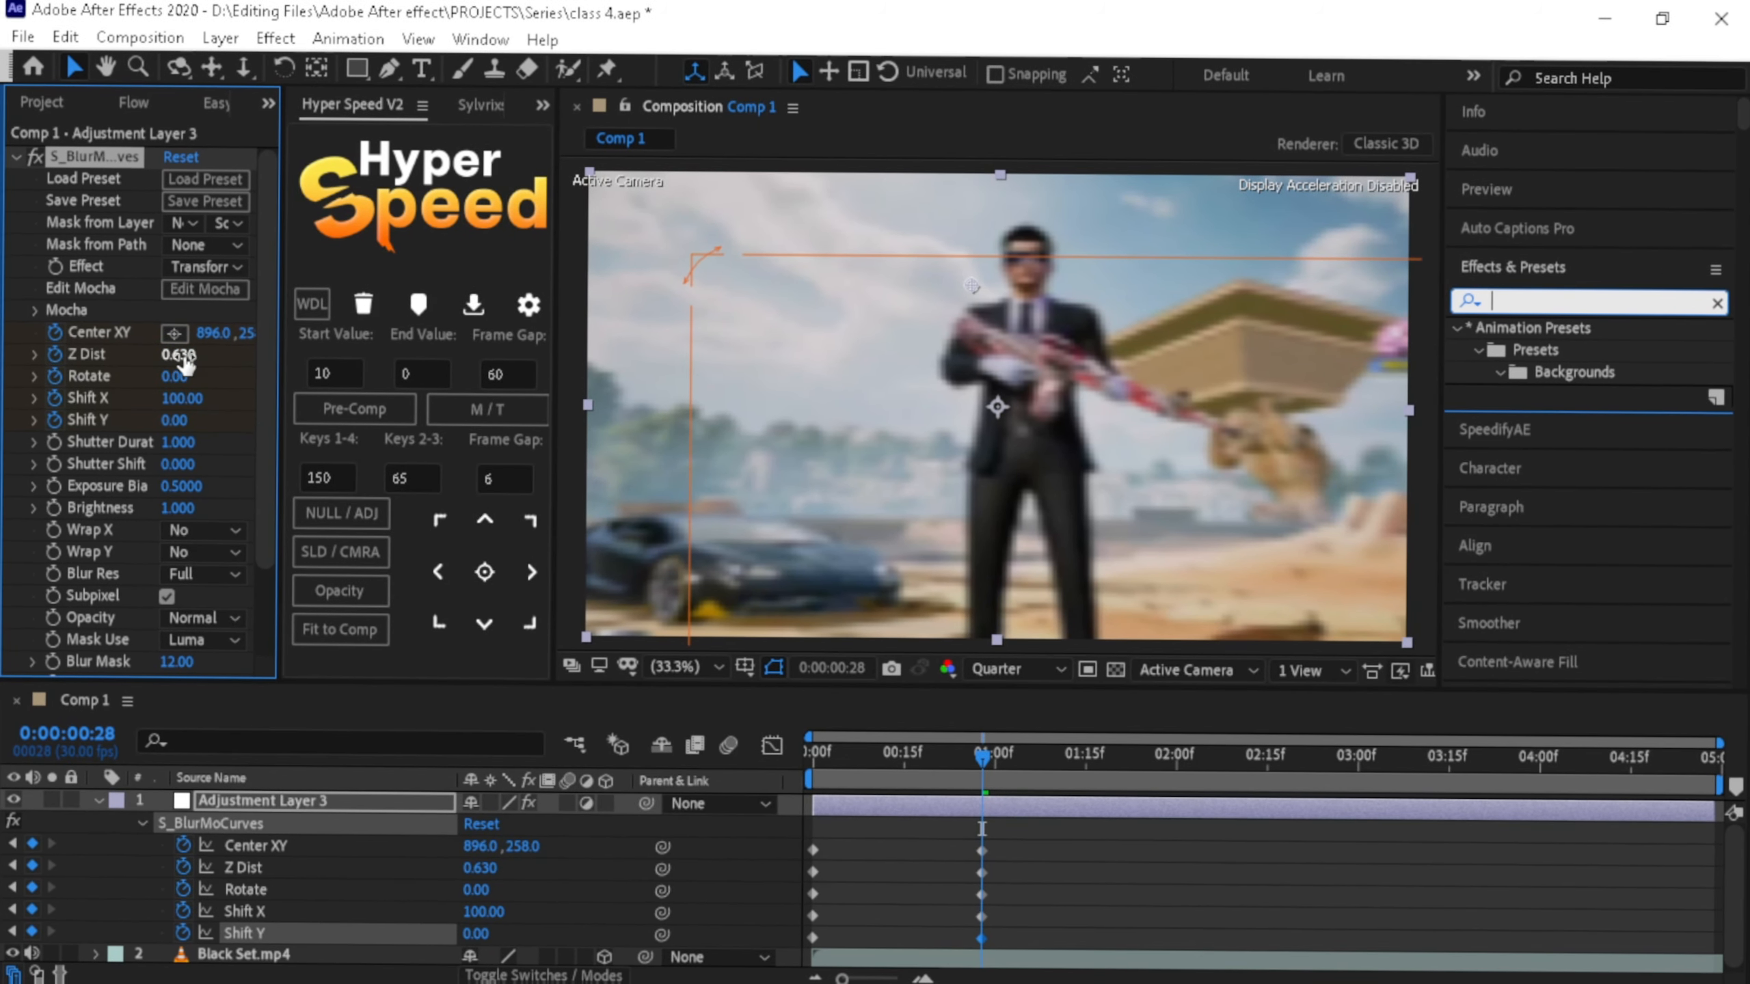
pyautogui.moveTo(172, 355); pyautogui.dragTo(163, 356)
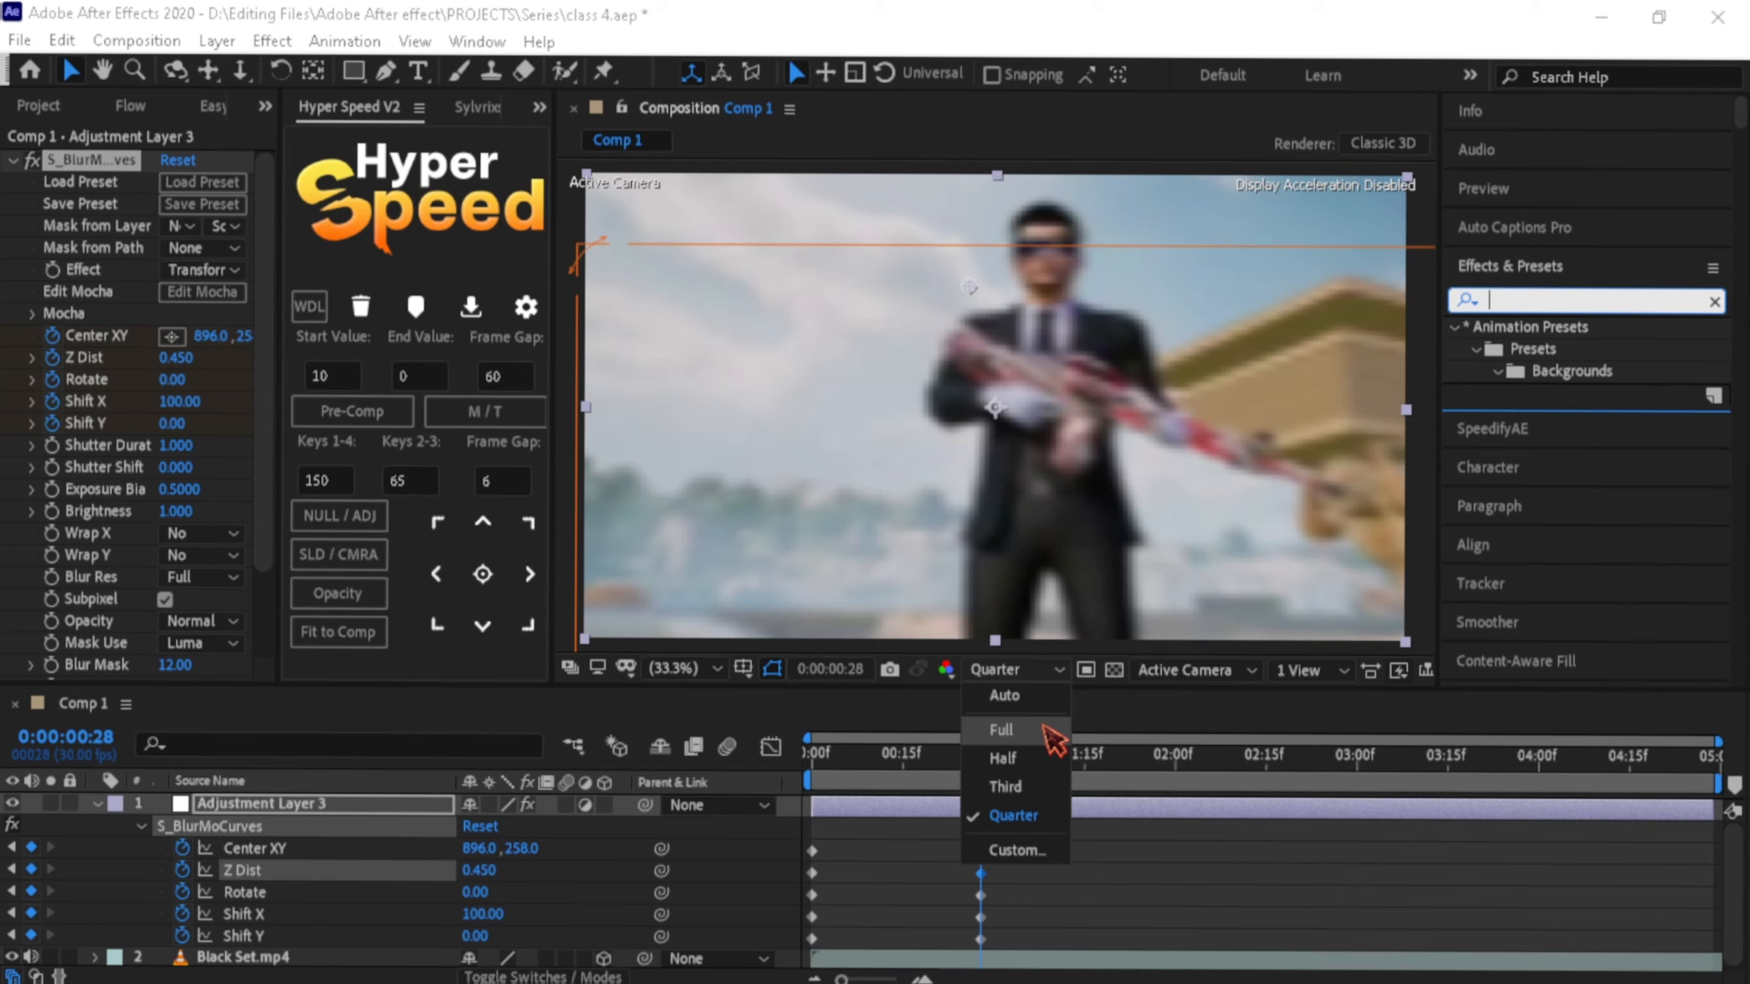
# - Set the composition's preview resolution to Full
pyautogui.click(1045, 728)
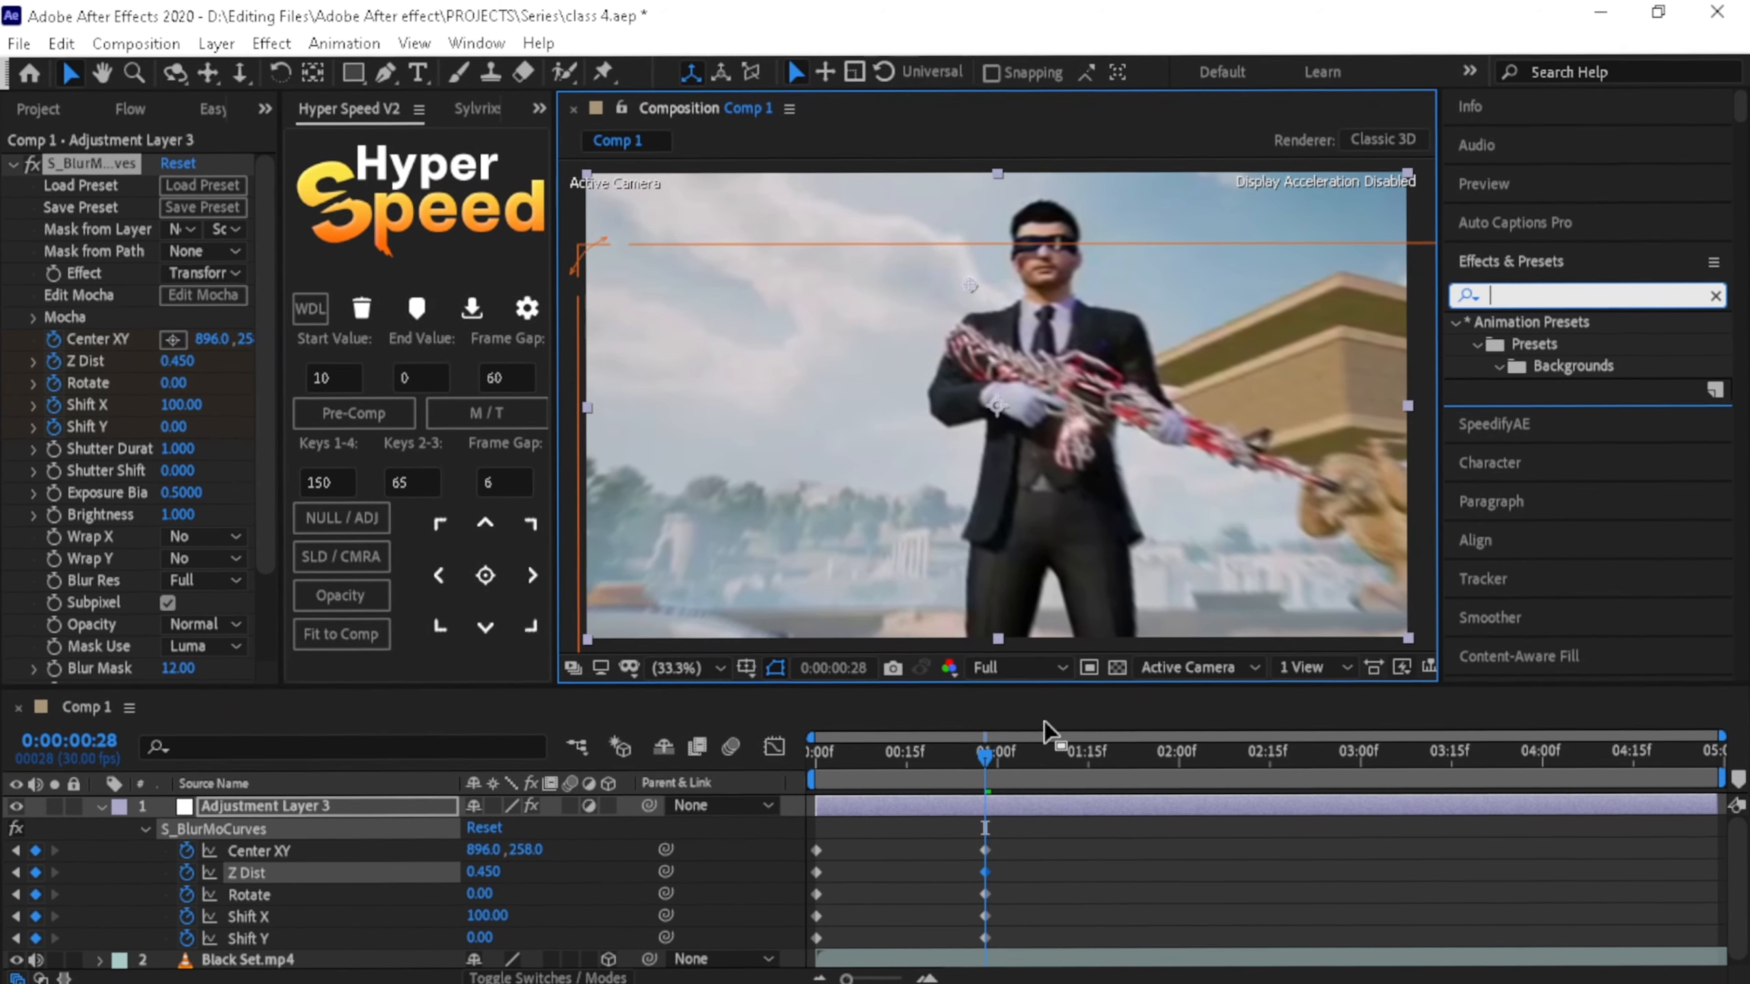
pyautogui.click(1011, 675)
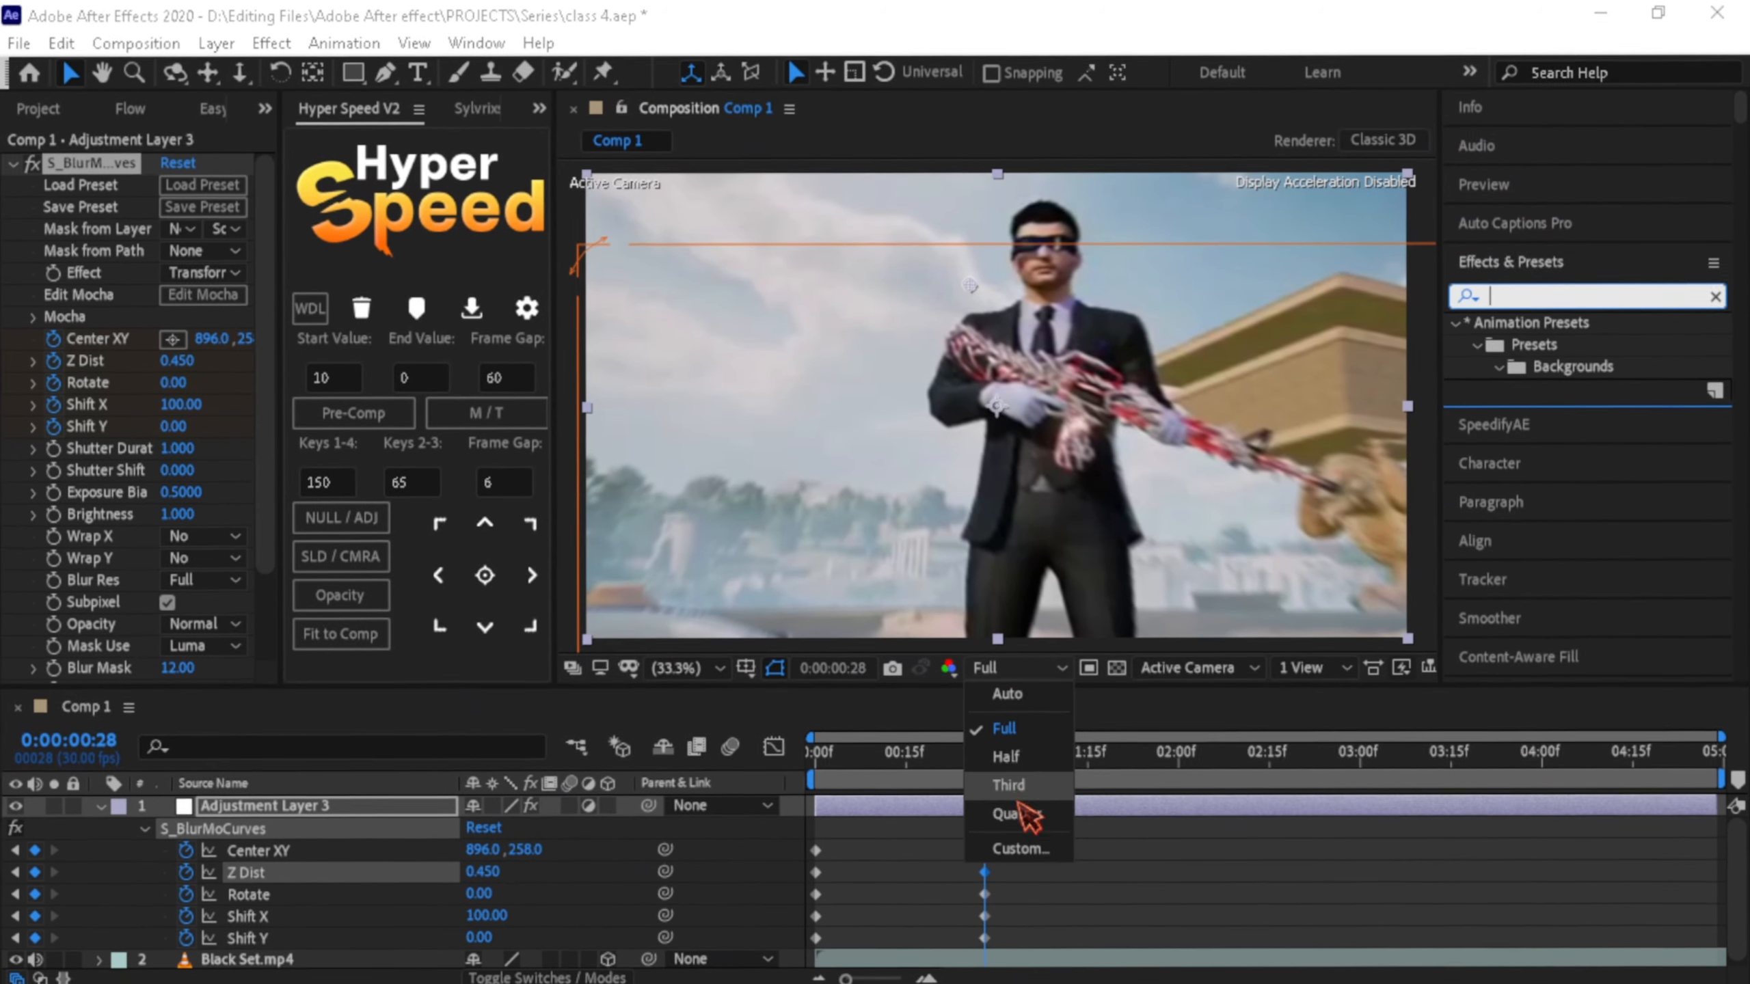
pyautogui.click(922, 814)
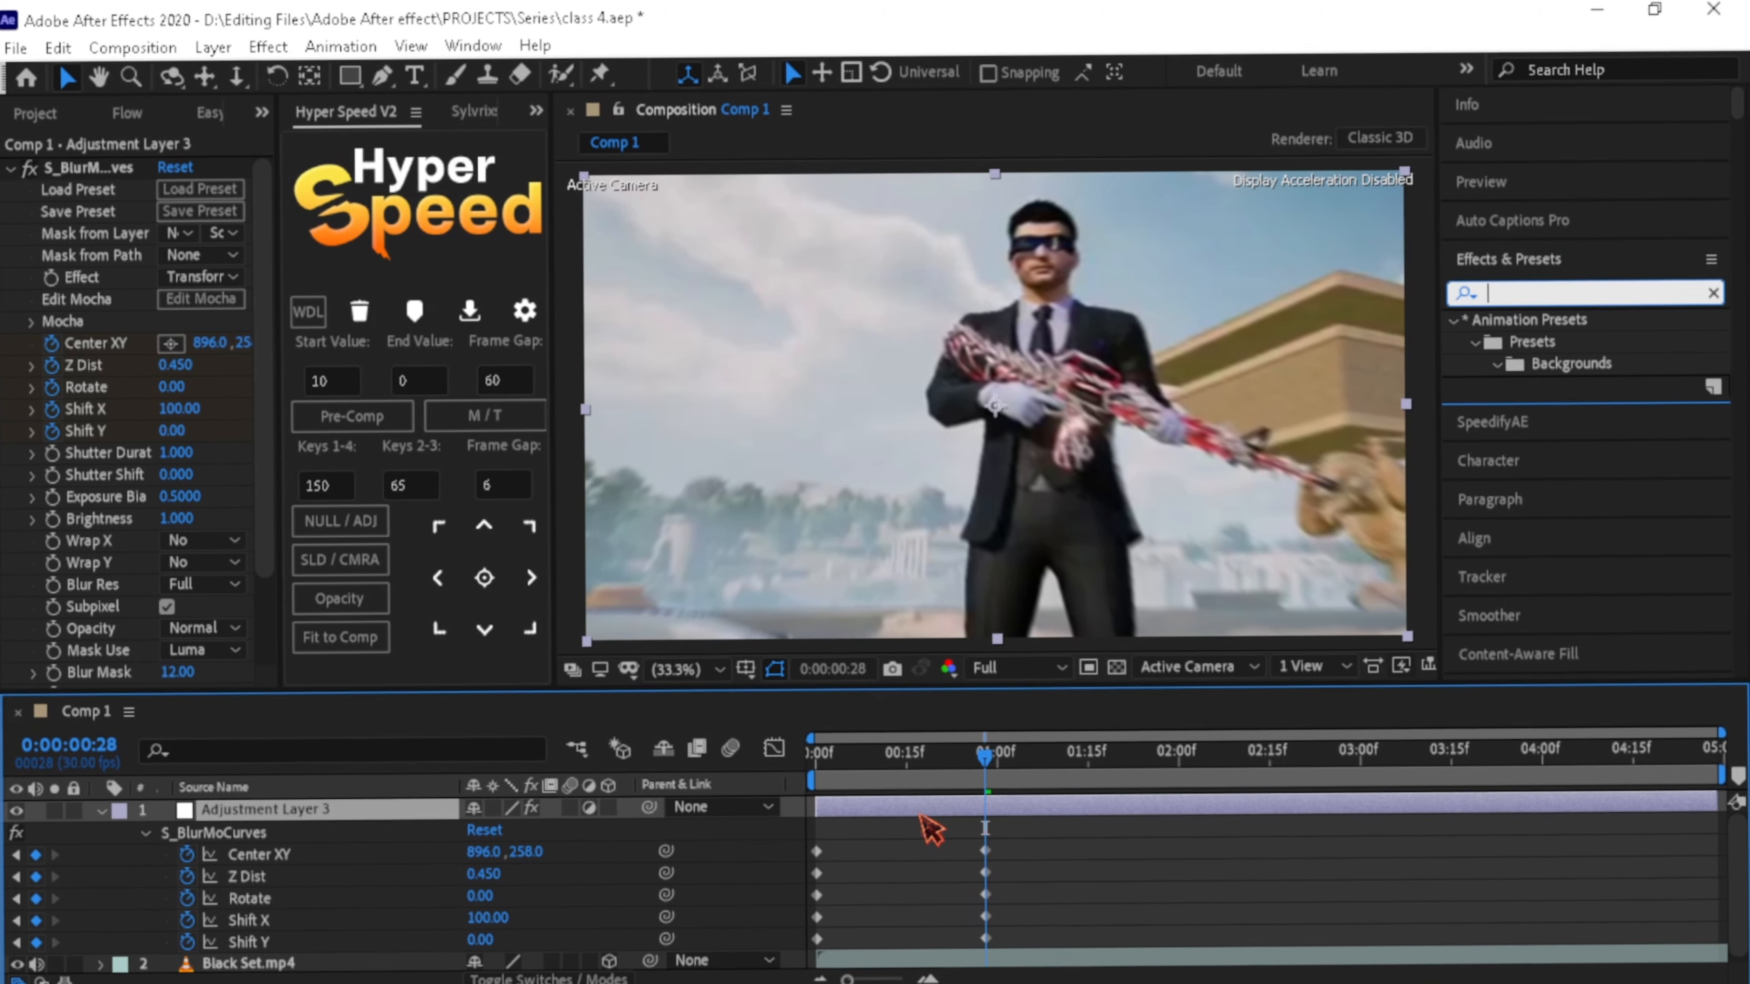
# - Scrub through the zoom between the two keyframes and play it back from 0:00:00:00
pyautogui.click(1034, 758)
pyautogui.click(895, 785)
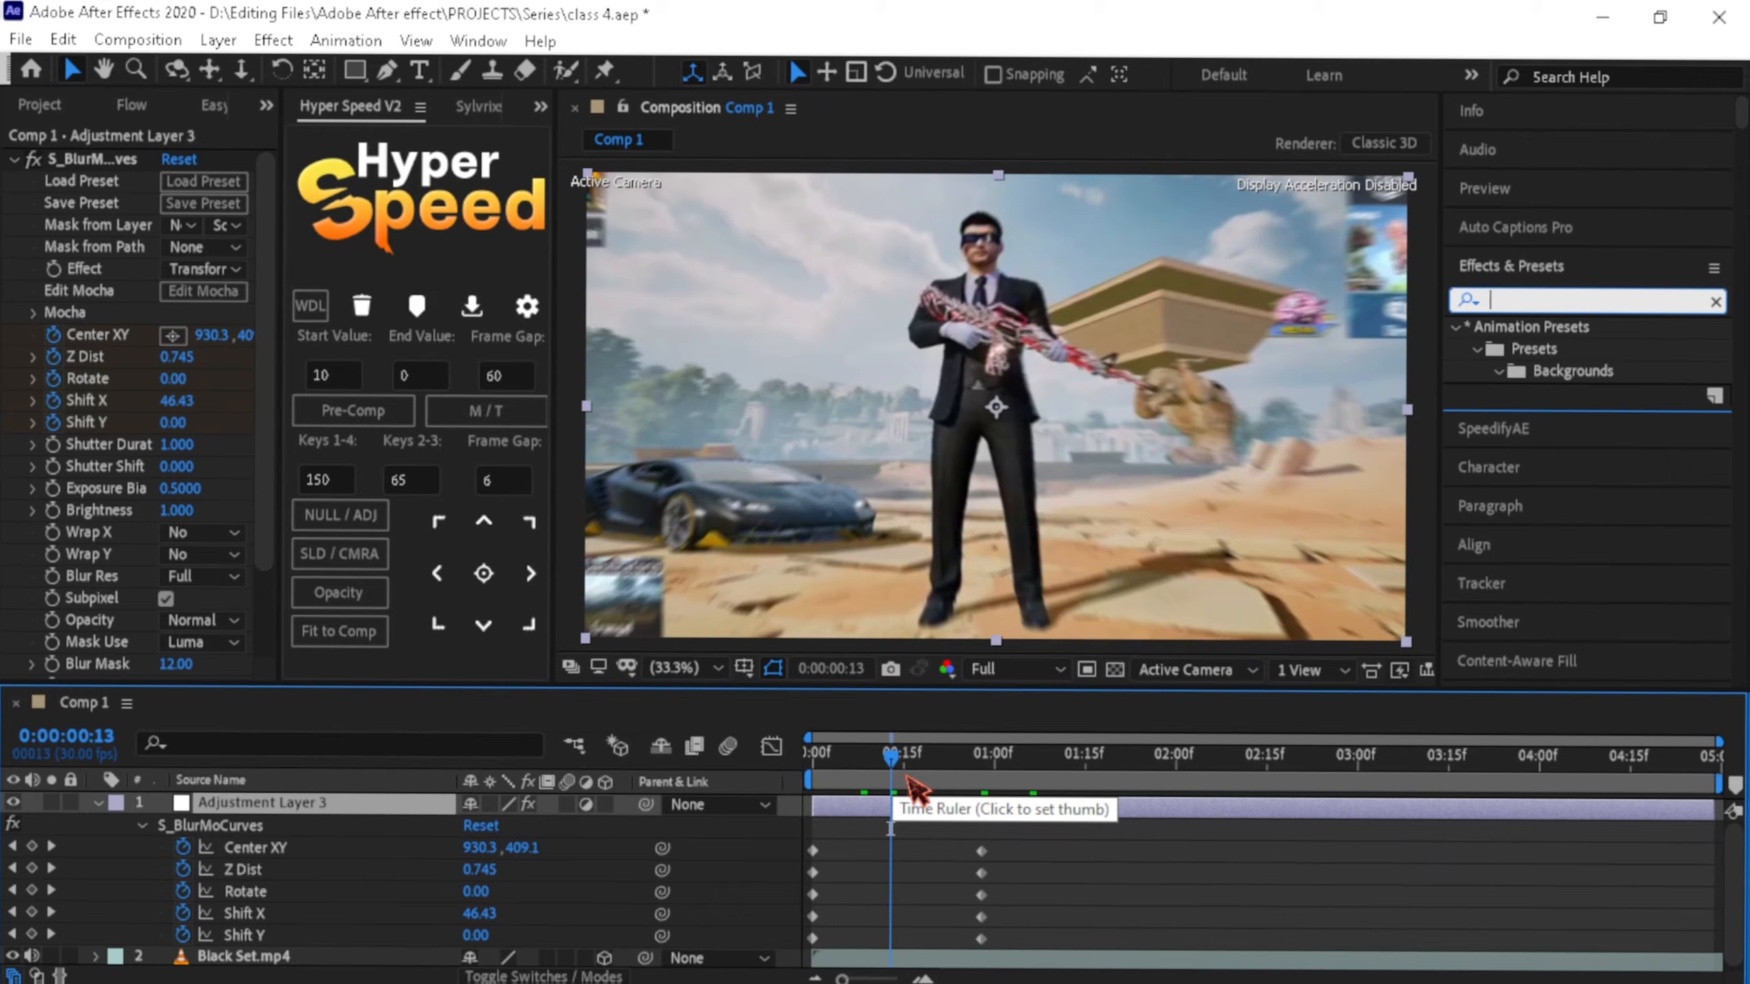
pyautogui.click(946, 786)
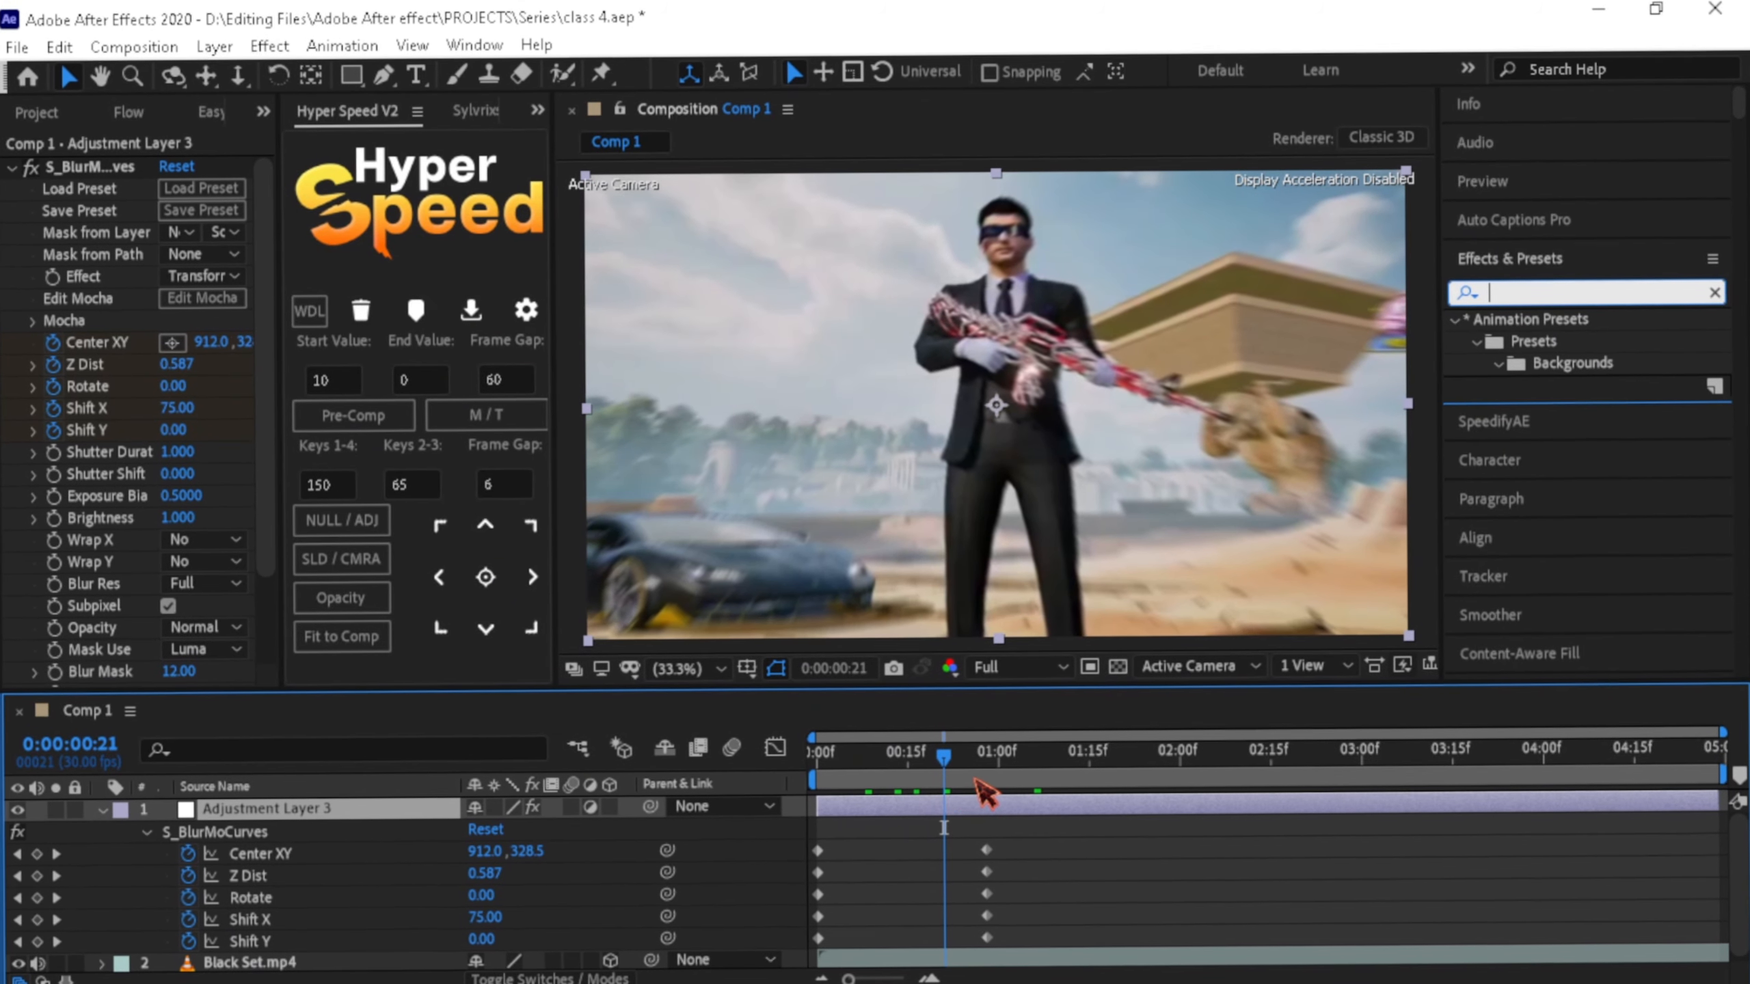
pyautogui.click(966, 762)
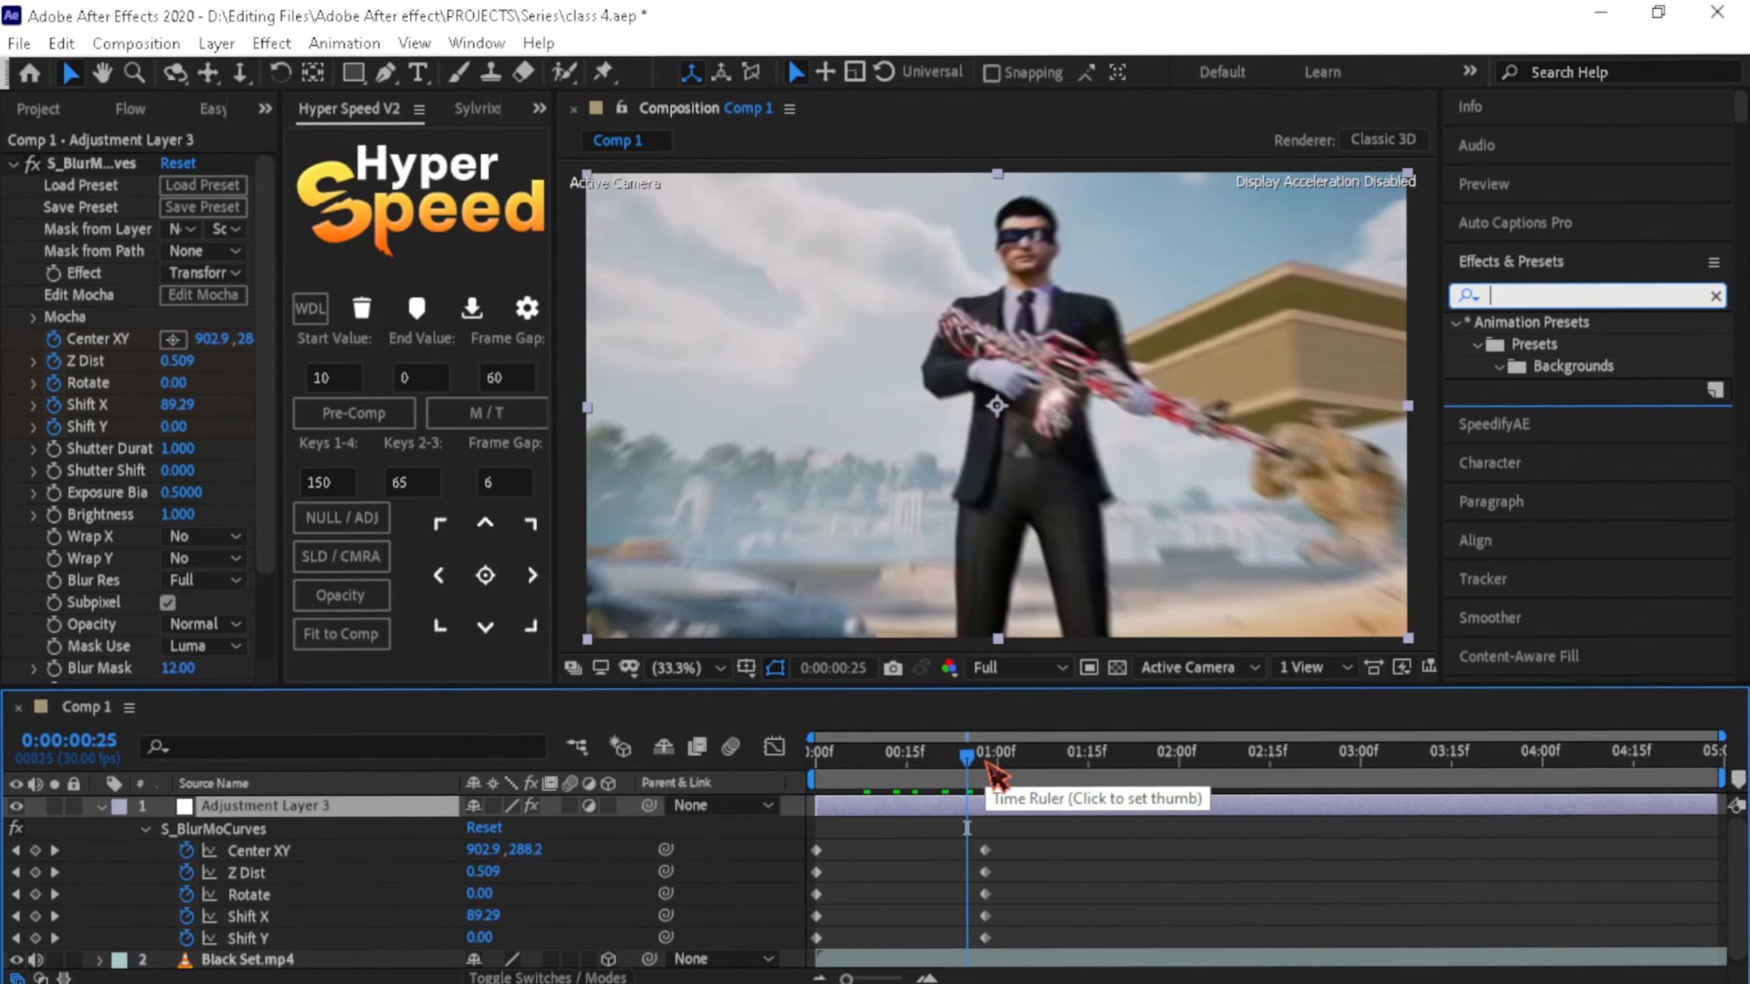
pyautogui.click(852, 758)
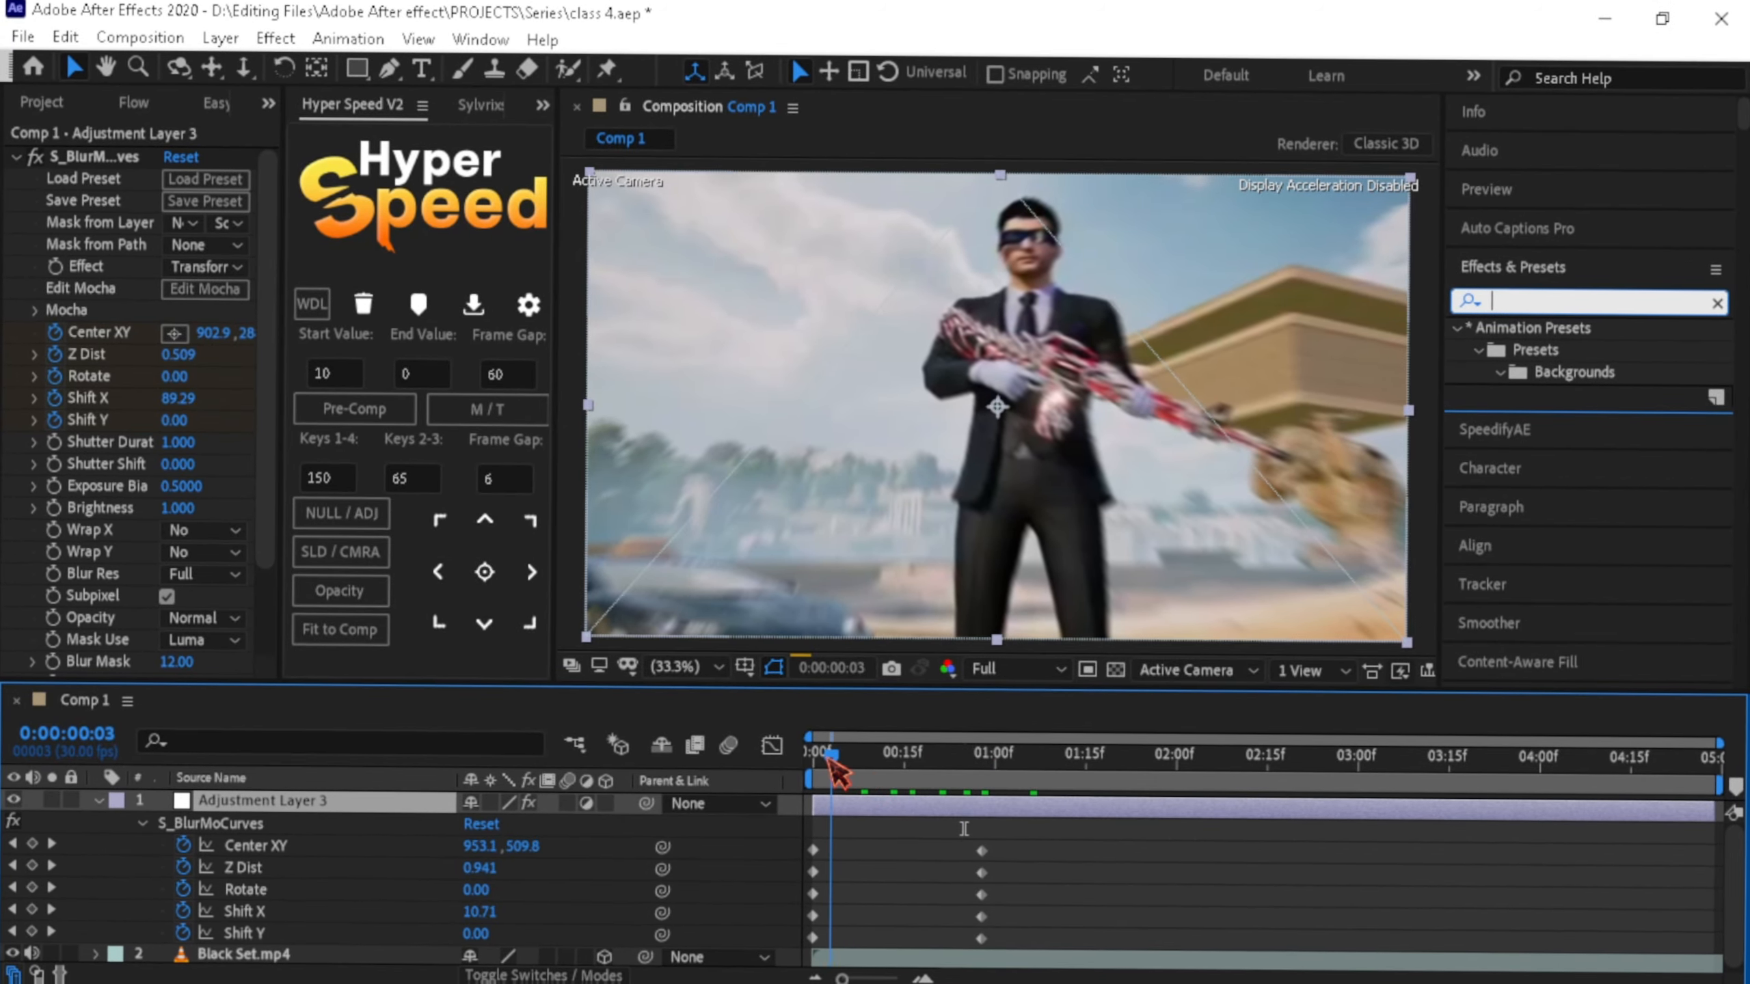
pyautogui.moveTo(830, 758)
pyautogui.mouseDown()
pyautogui.moveTo(797, 745)
pyautogui.moveTo(880, 753)
pyautogui.moveTo(816, 755)
pyautogui.mouseUp()
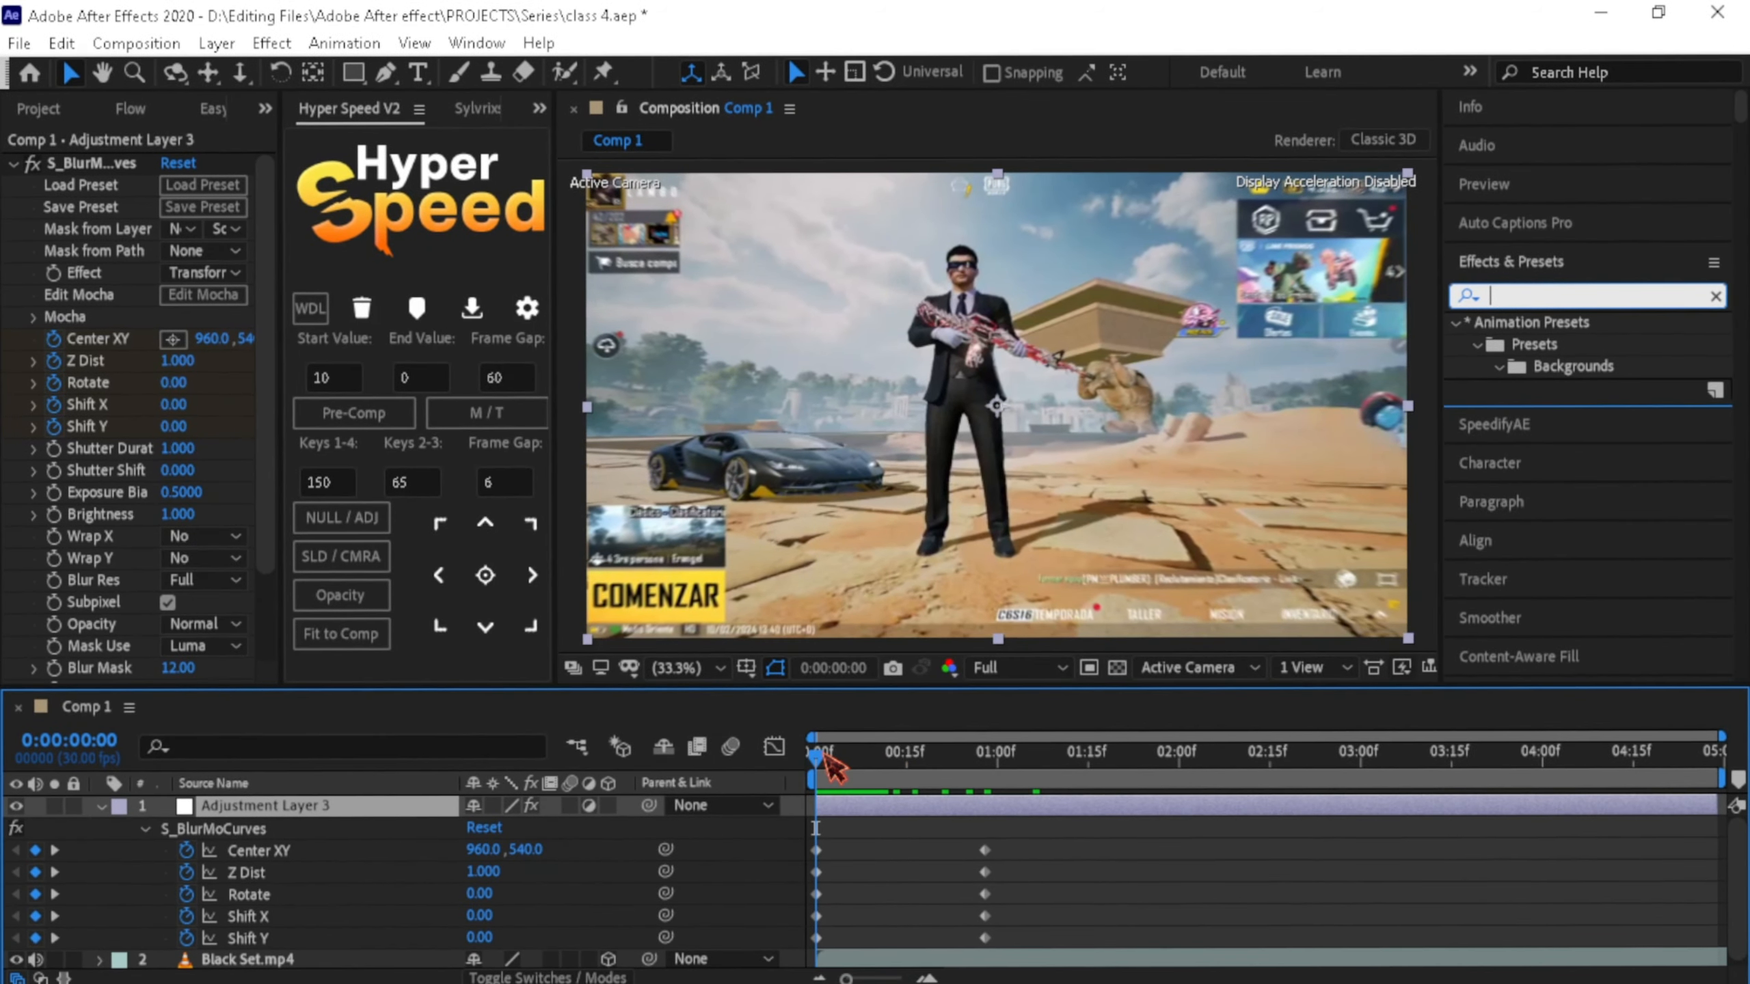
pyautogui.press('space')
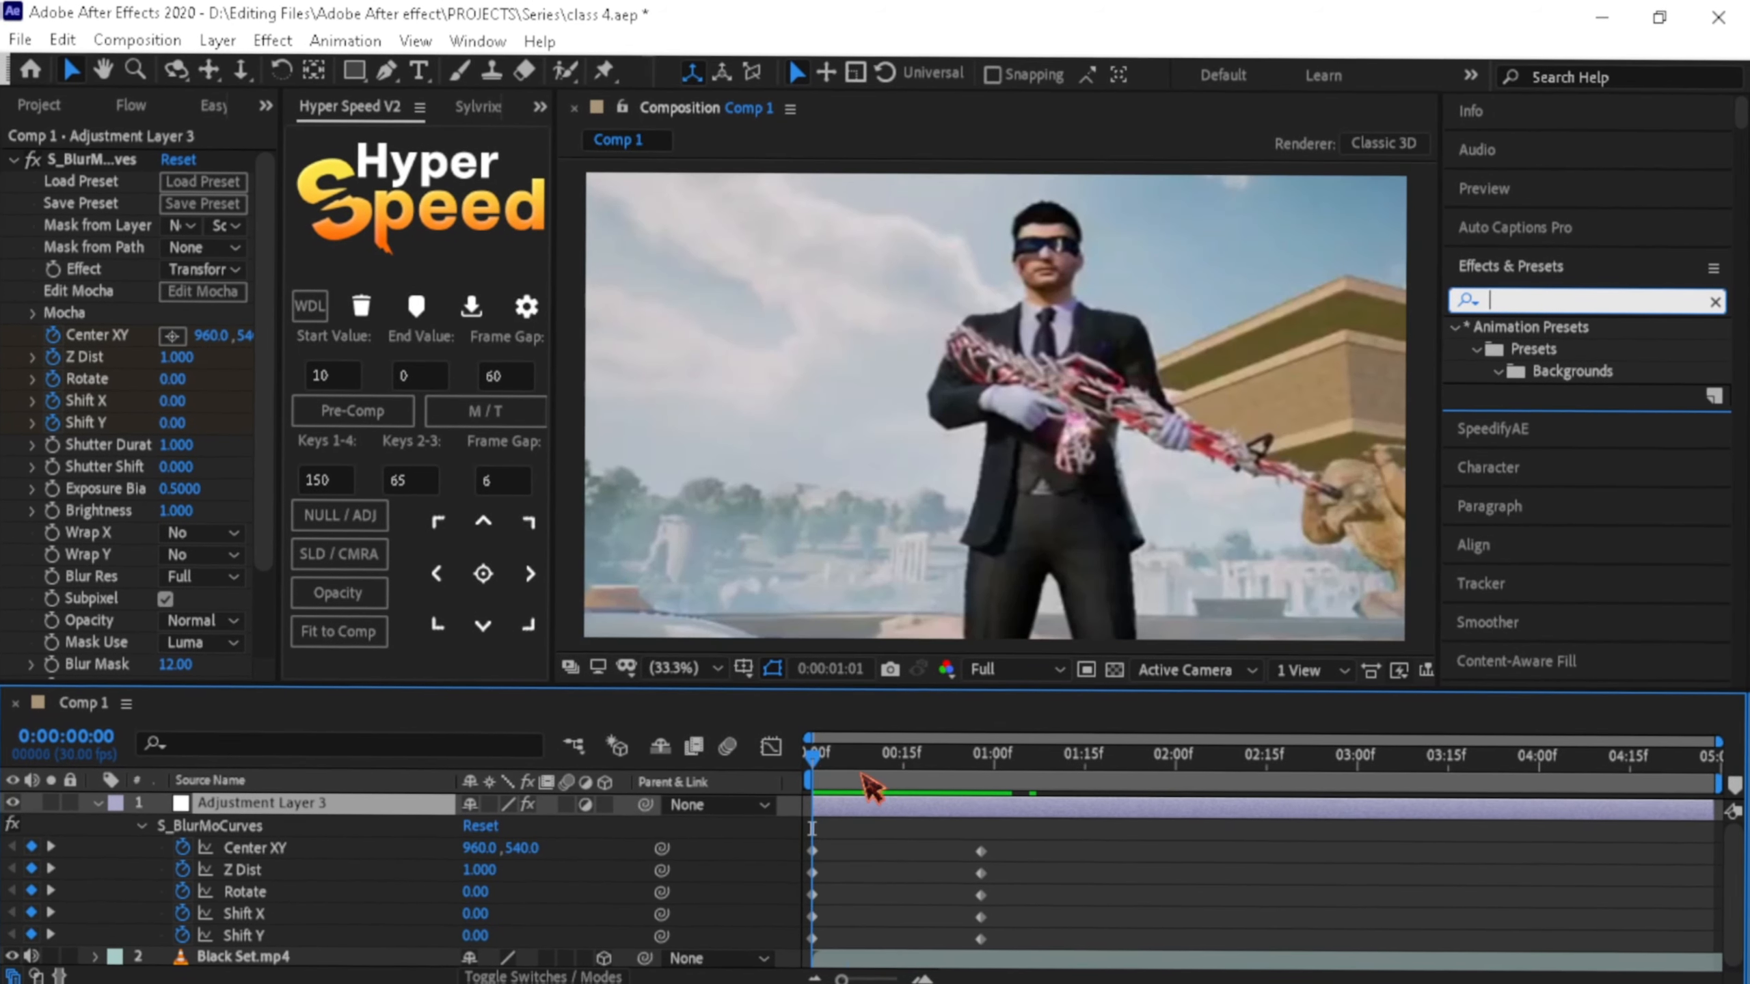
pyautogui.moveTo(842, 765); pyautogui.dragTo(812, 767)
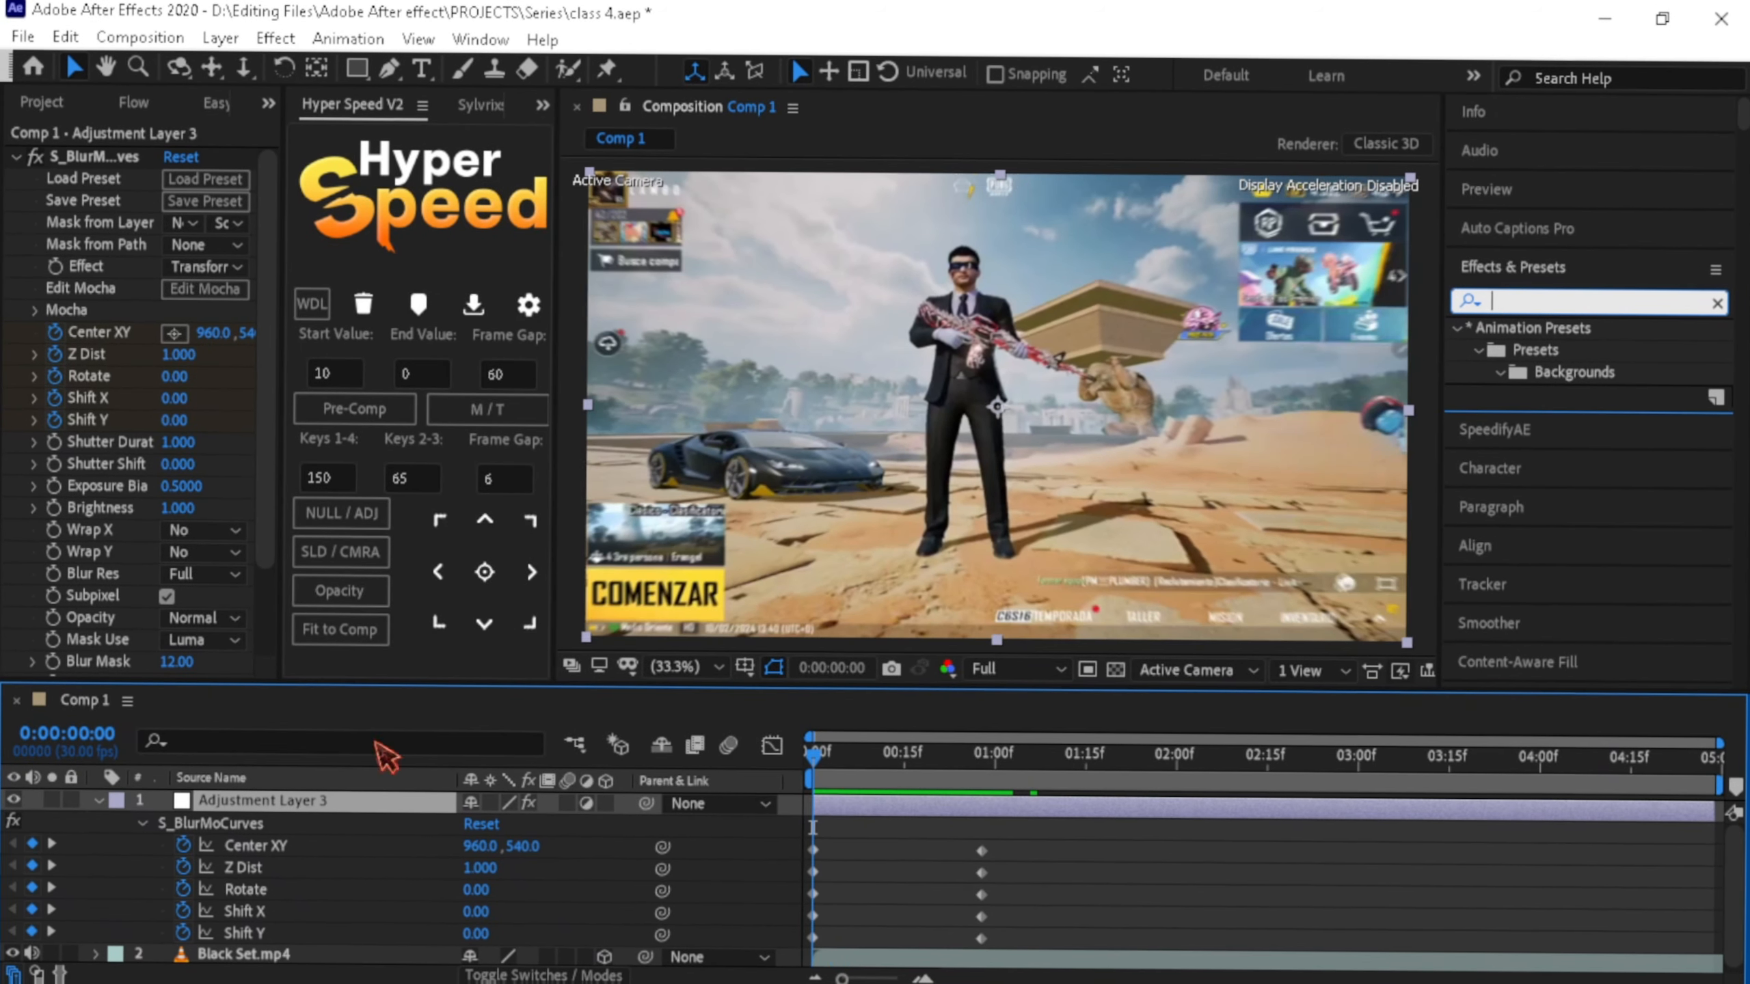
# - At the second keyframe, set Center XY to 861.0, 258.0, Z Dist to 0.400 and Shift X to 0.00
pyautogui.click(54, 871)
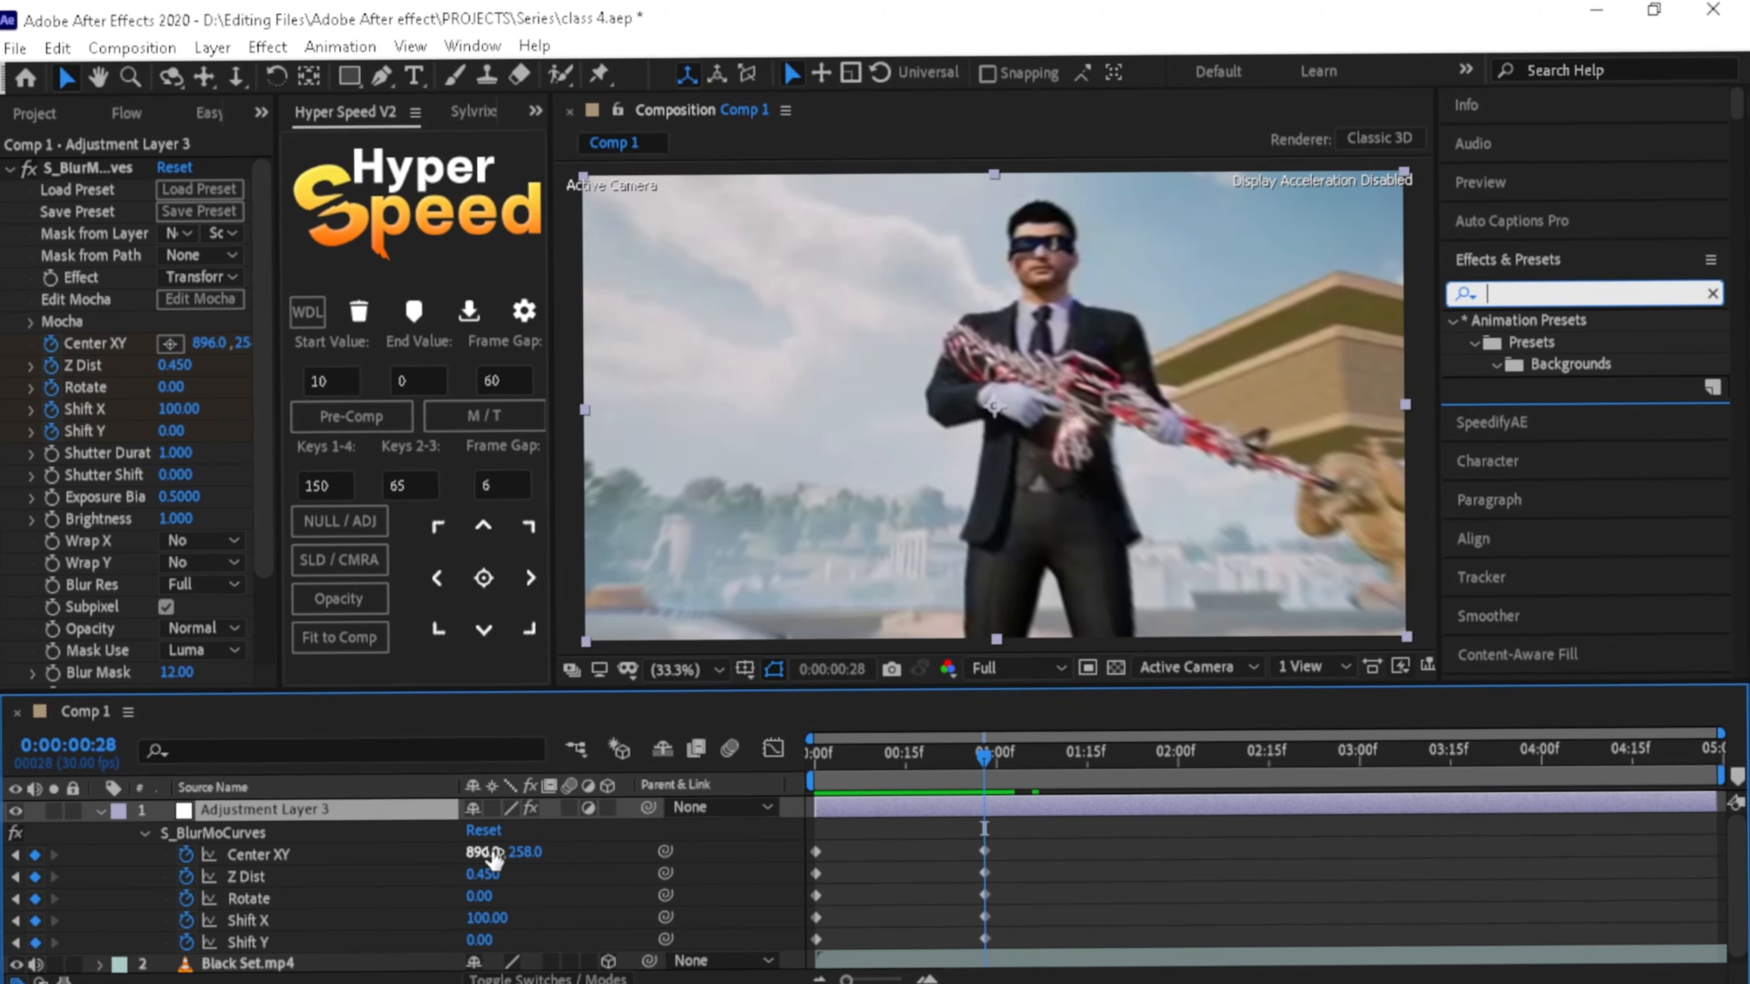
pyautogui.moveTo(477, 847); pyautogui.dragTo(457, 847)
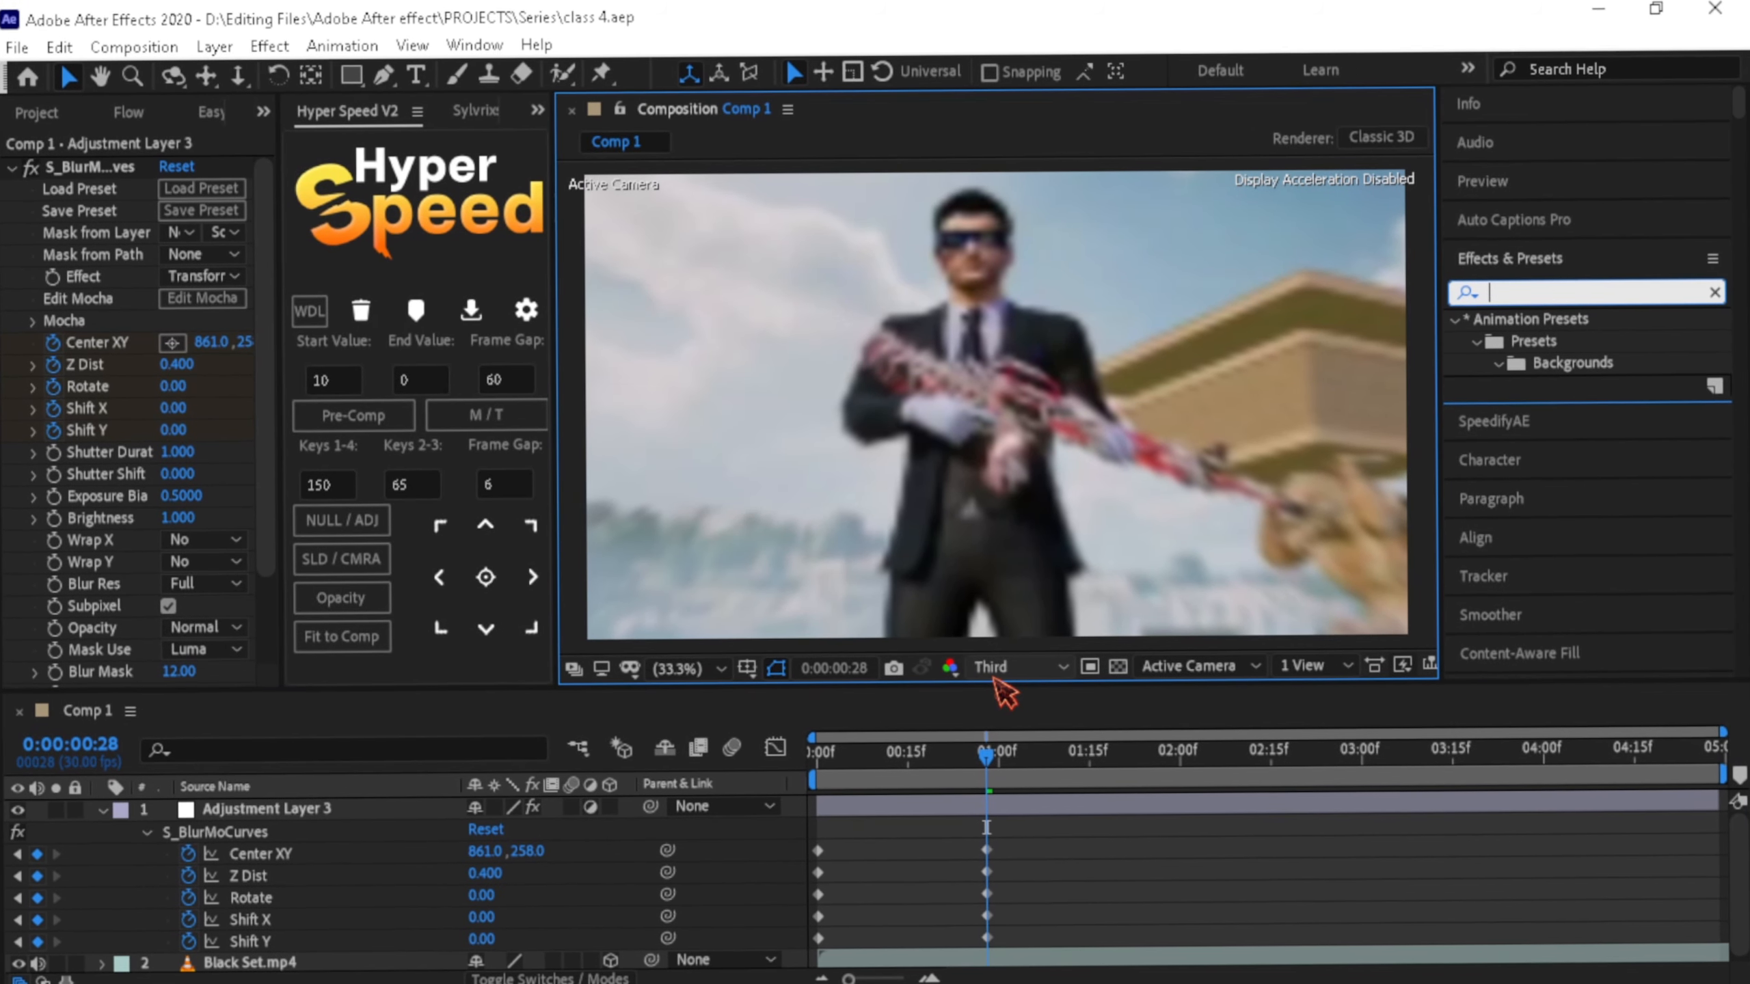
# - Try a custom preview resolution rendering every 10 pixels, and switch the resolution to Half to preview the zoom
pyautogui.click(1010, 850)
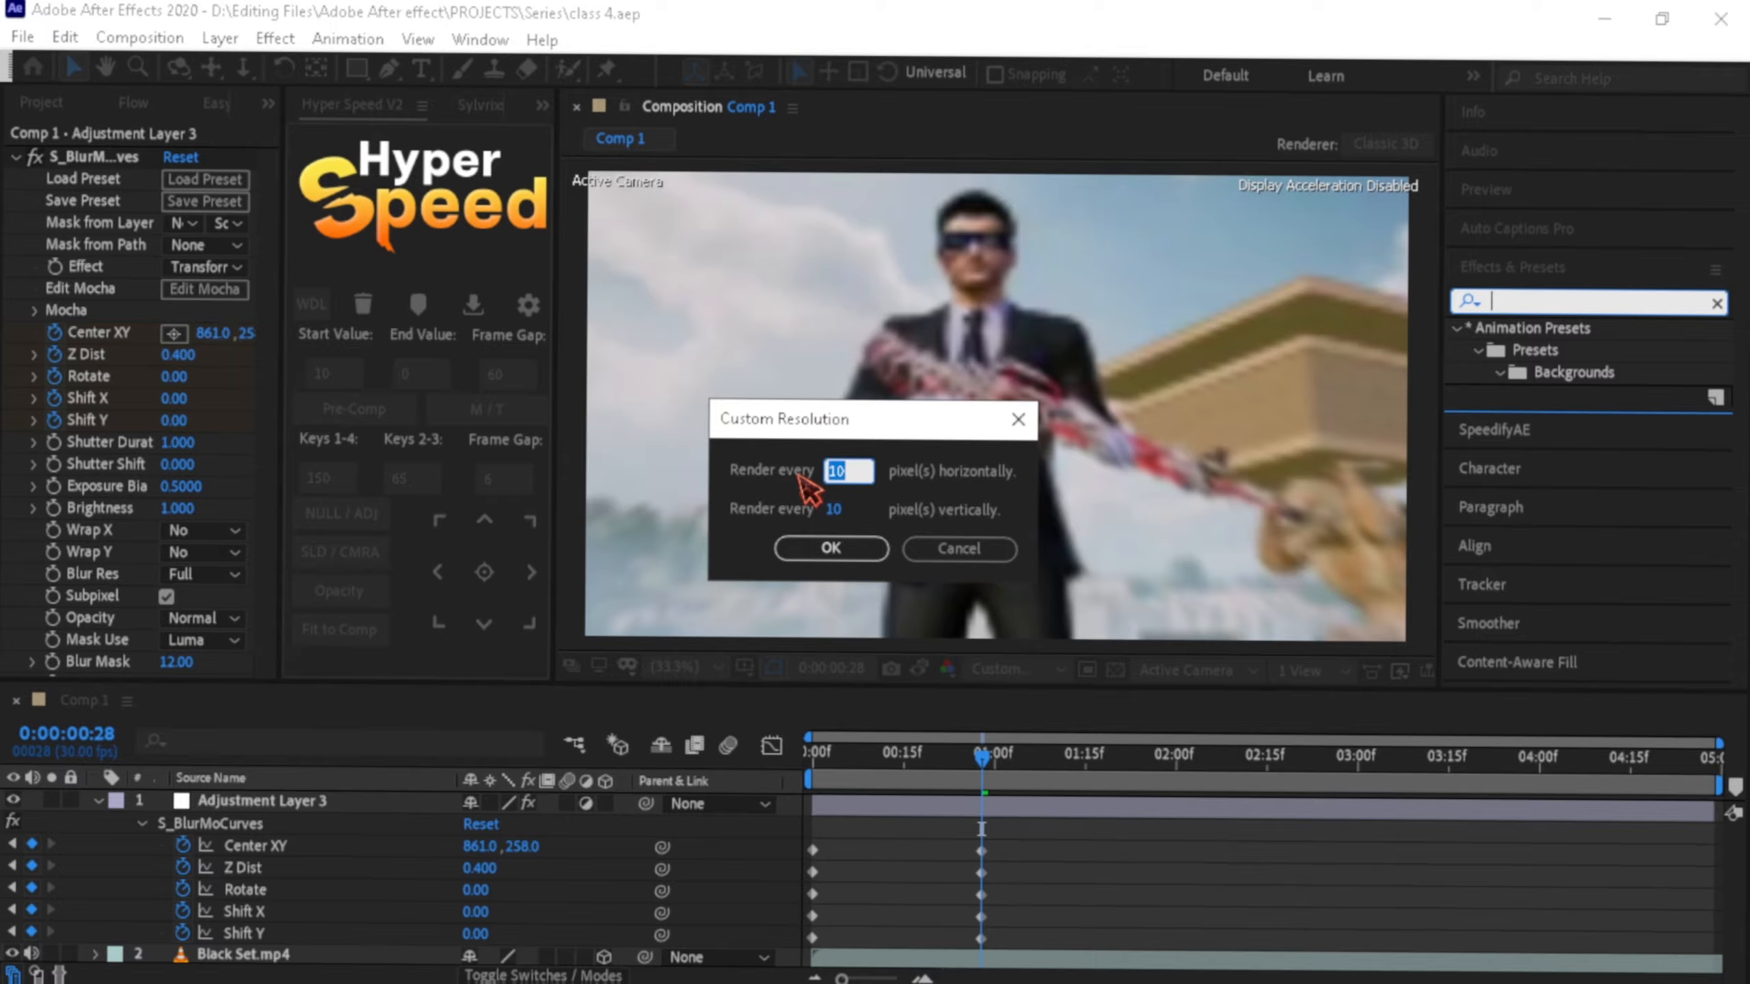
pyautogui.click(823, 555)
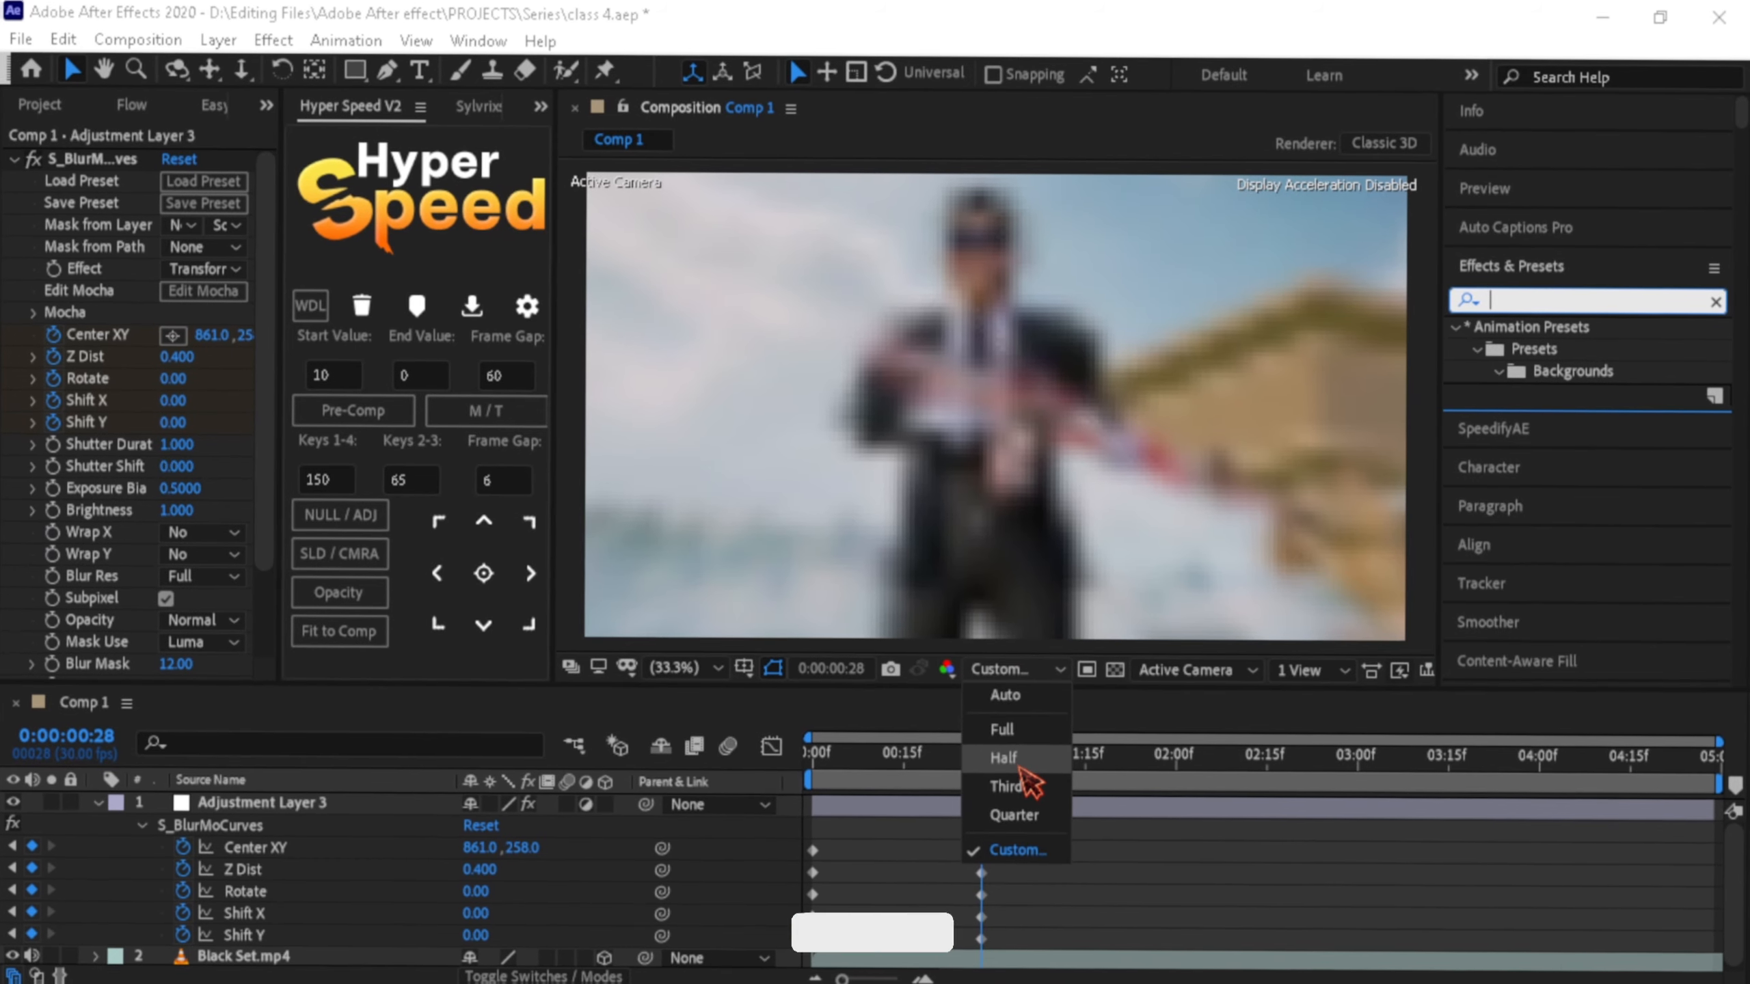
pyautogui.click(1019, 763)
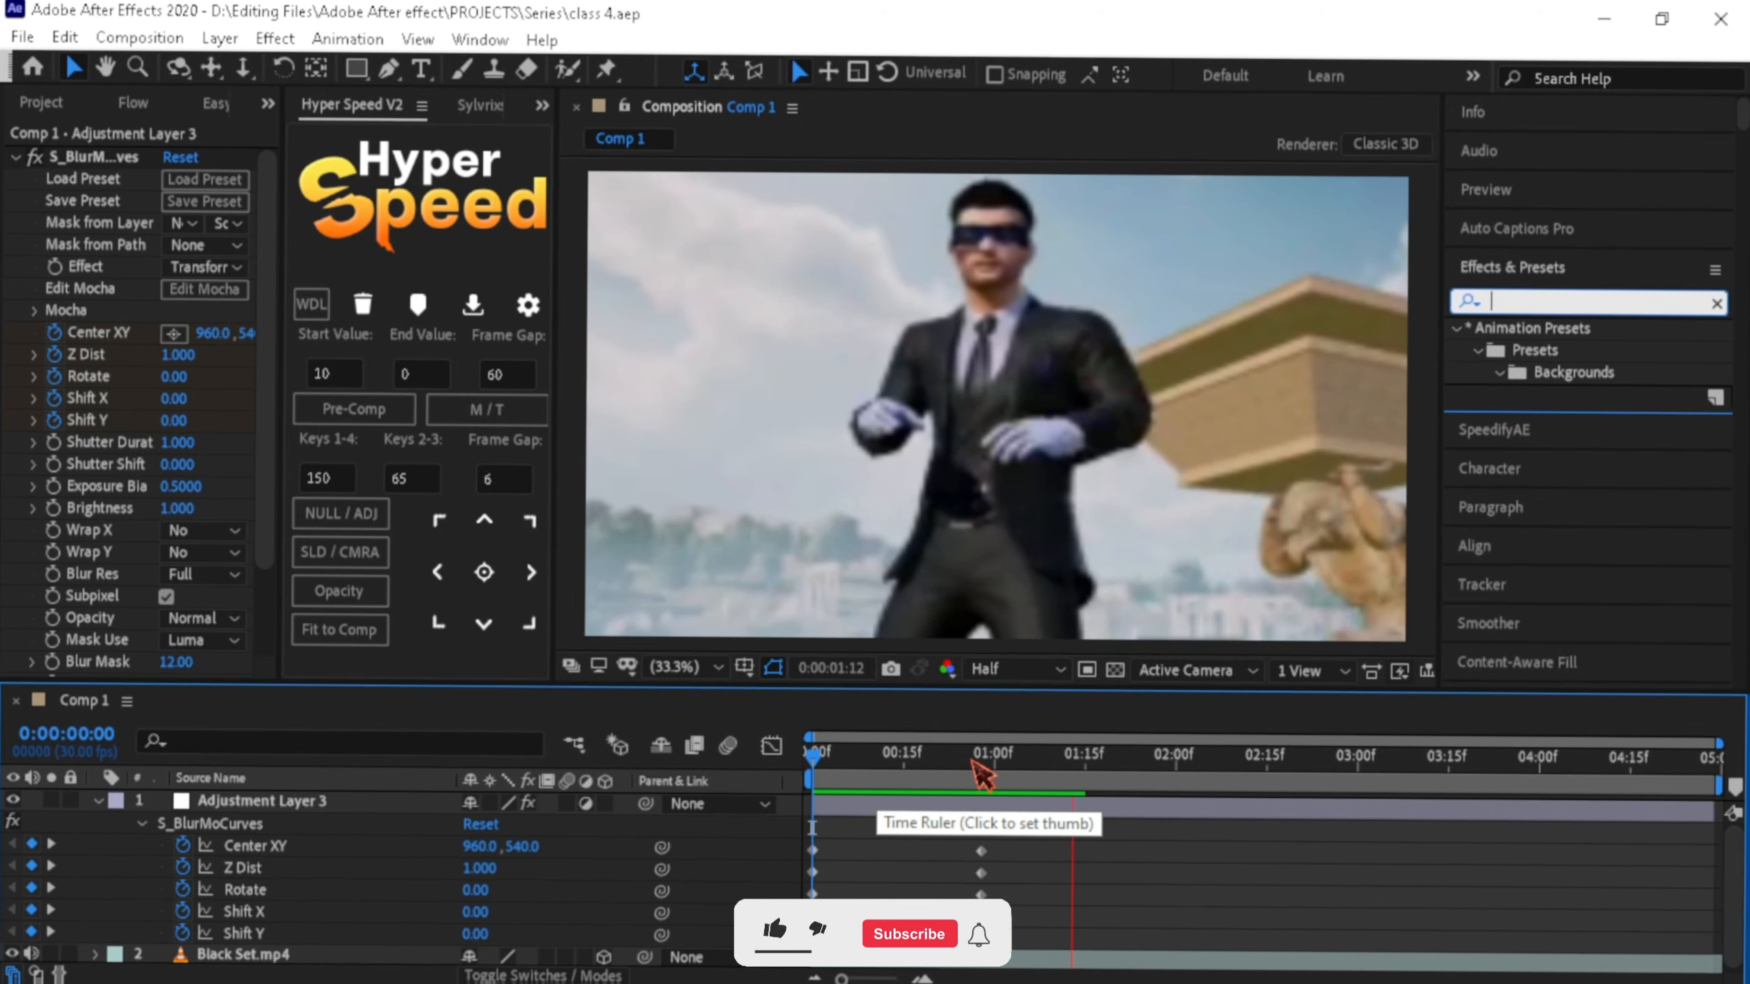
pyautogui.click(968, 758)
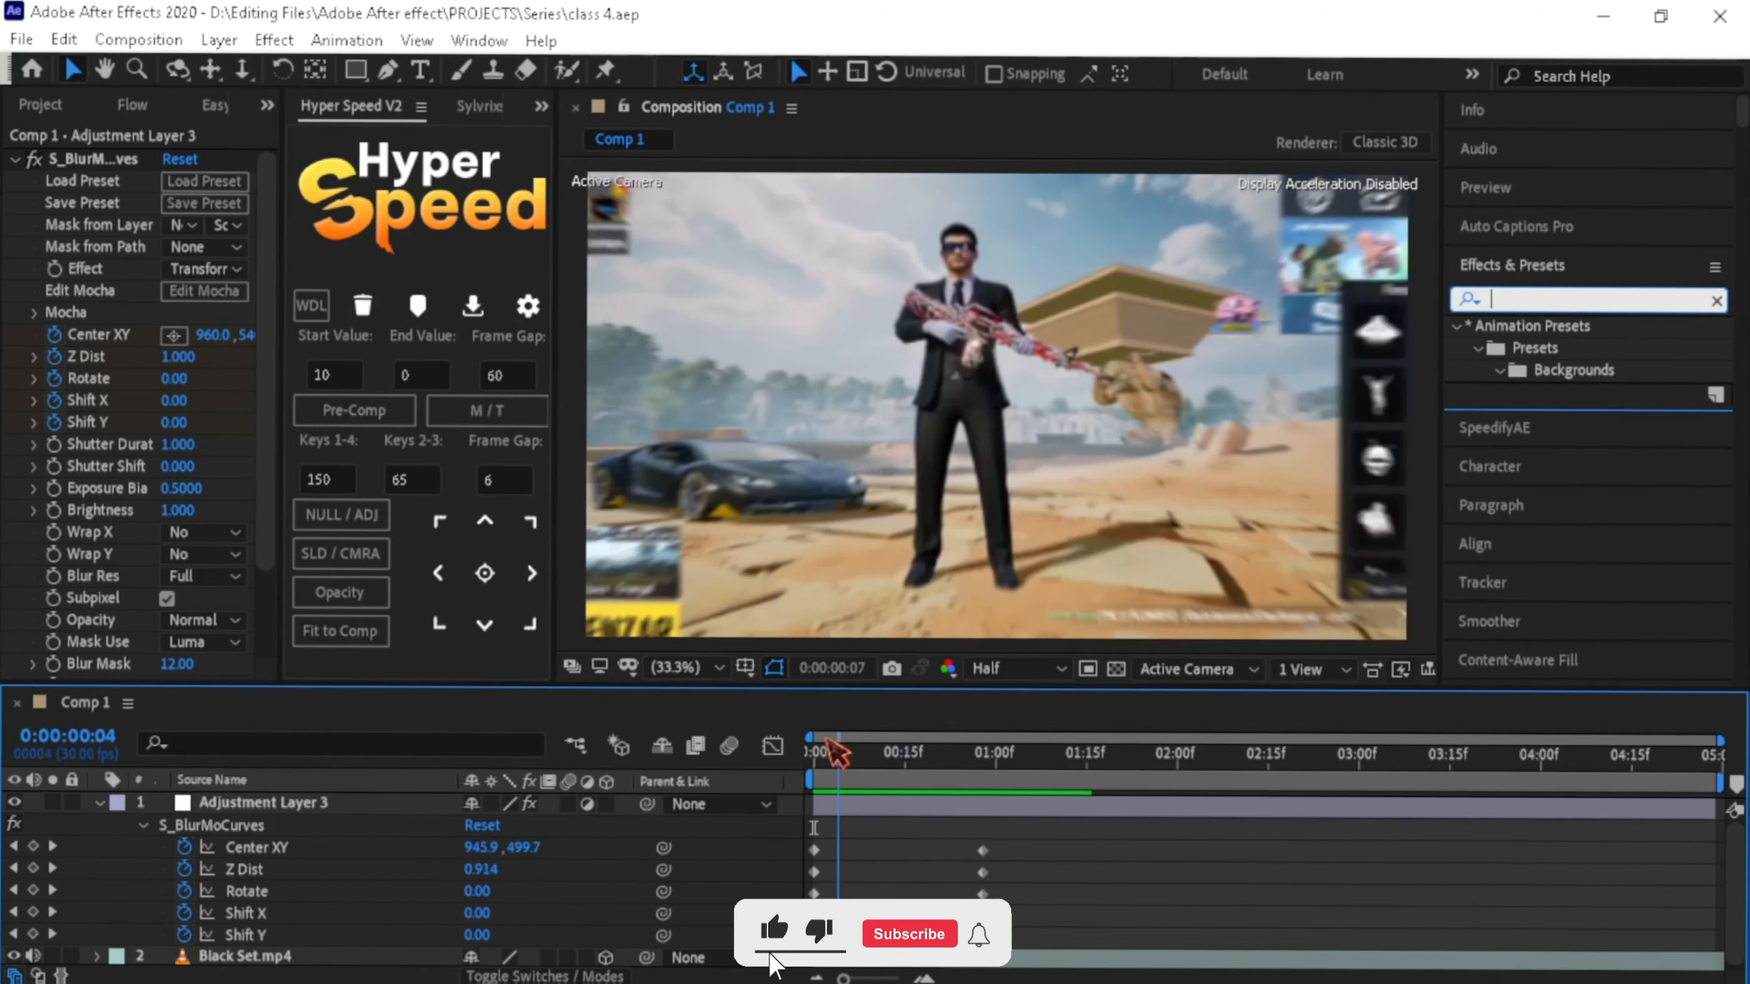
# - Move all S_BlurMoCurves keyframes later so they end at about 0:00:01:14, and apply Easy Ease to them
pyautogui.moveTo(1013, 823); pyautogui.dragTo(802, 947)
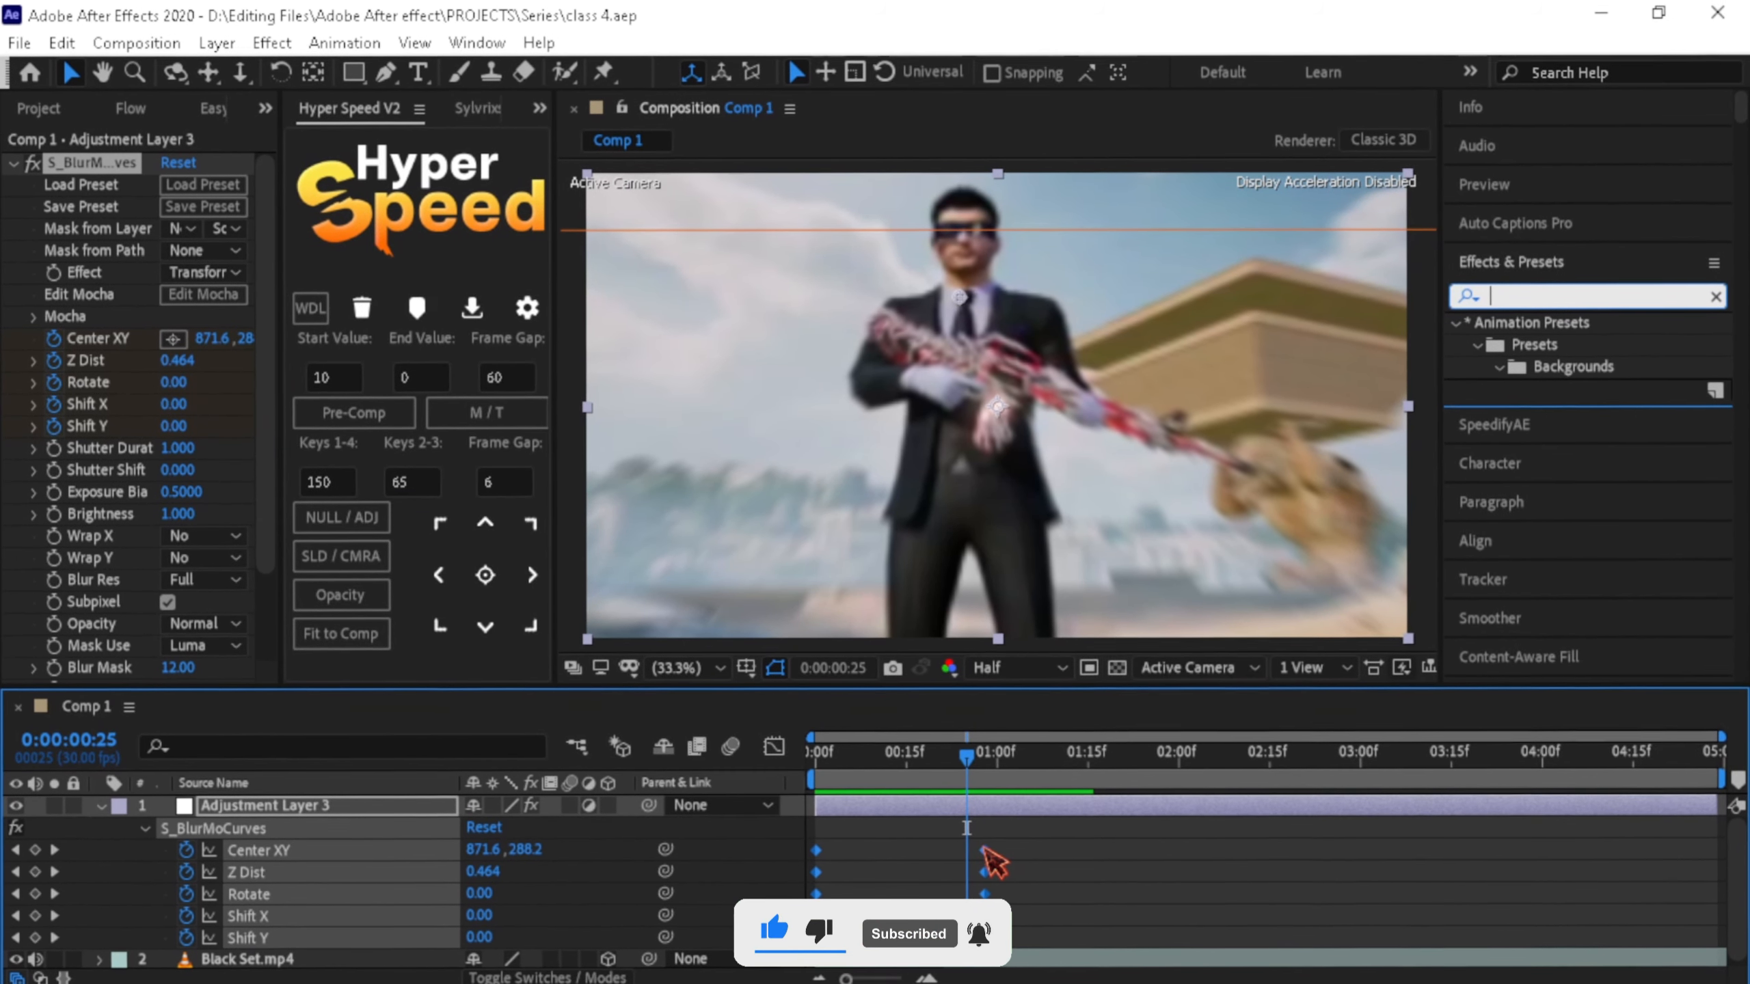
pyautogui.moveTo(991, 861); pyautogui.dragTo(1074, 849)
pyautogui.press('F9')
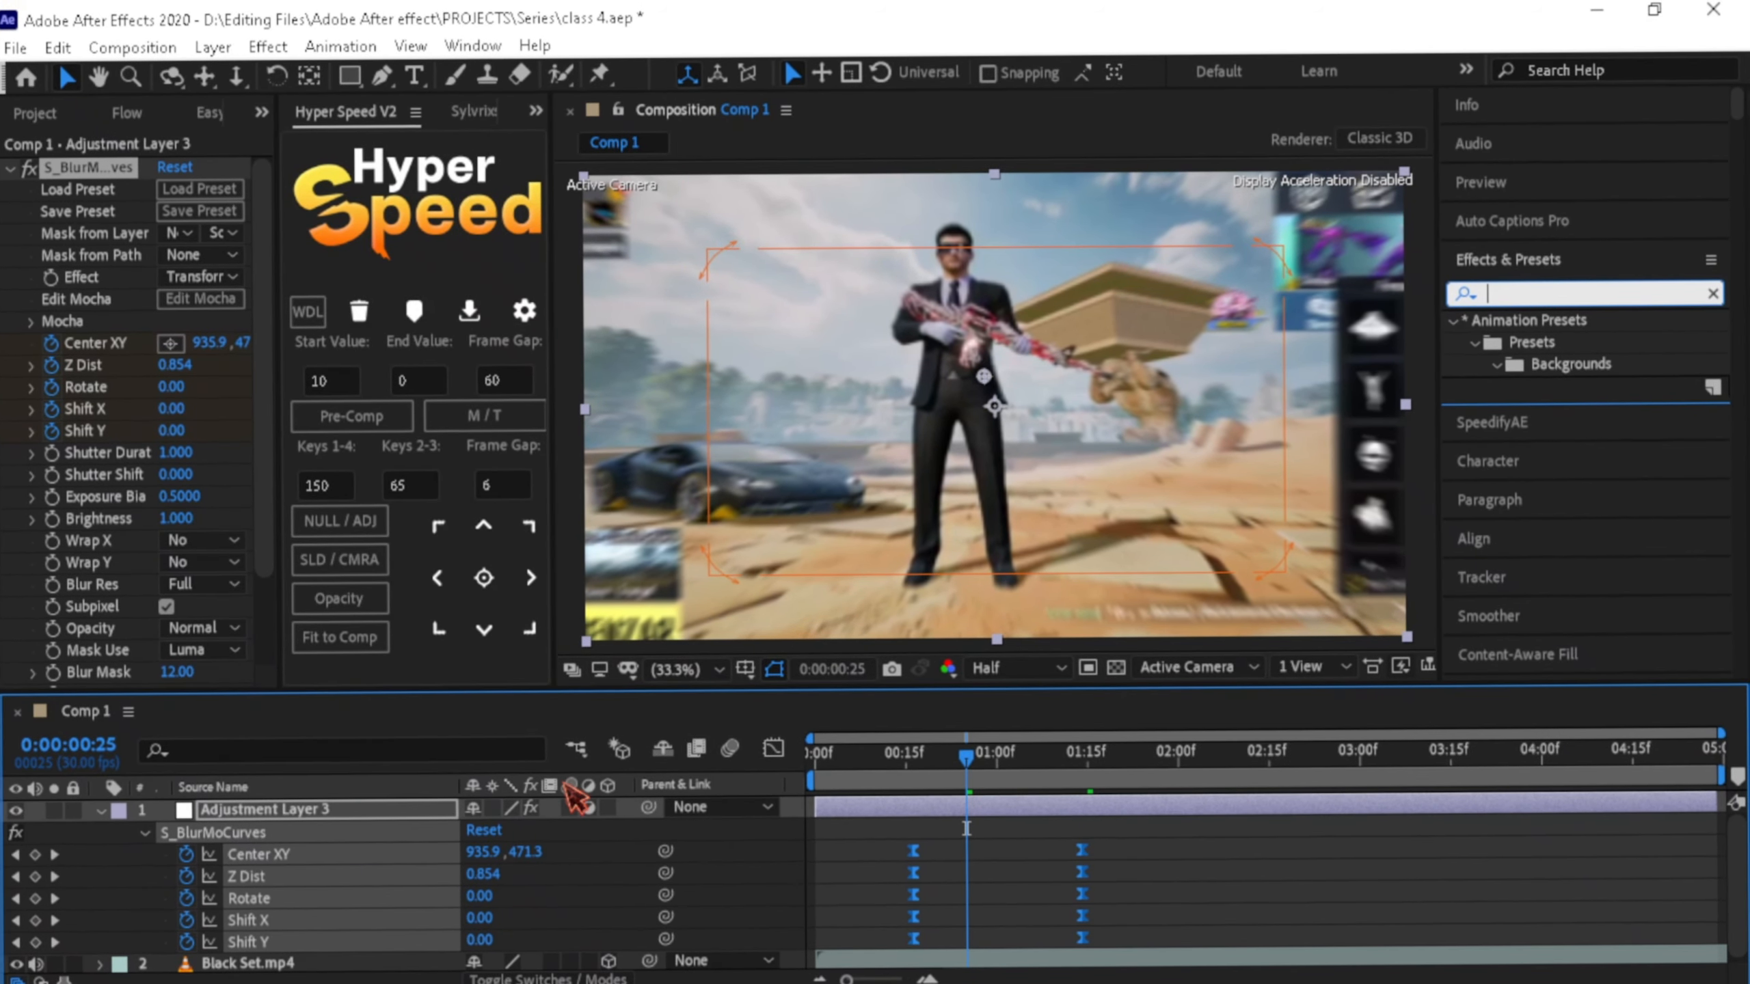
# - Enable motion blur for the adjustment layer and play back the eased zoom
pyautogui.click(571, 806)
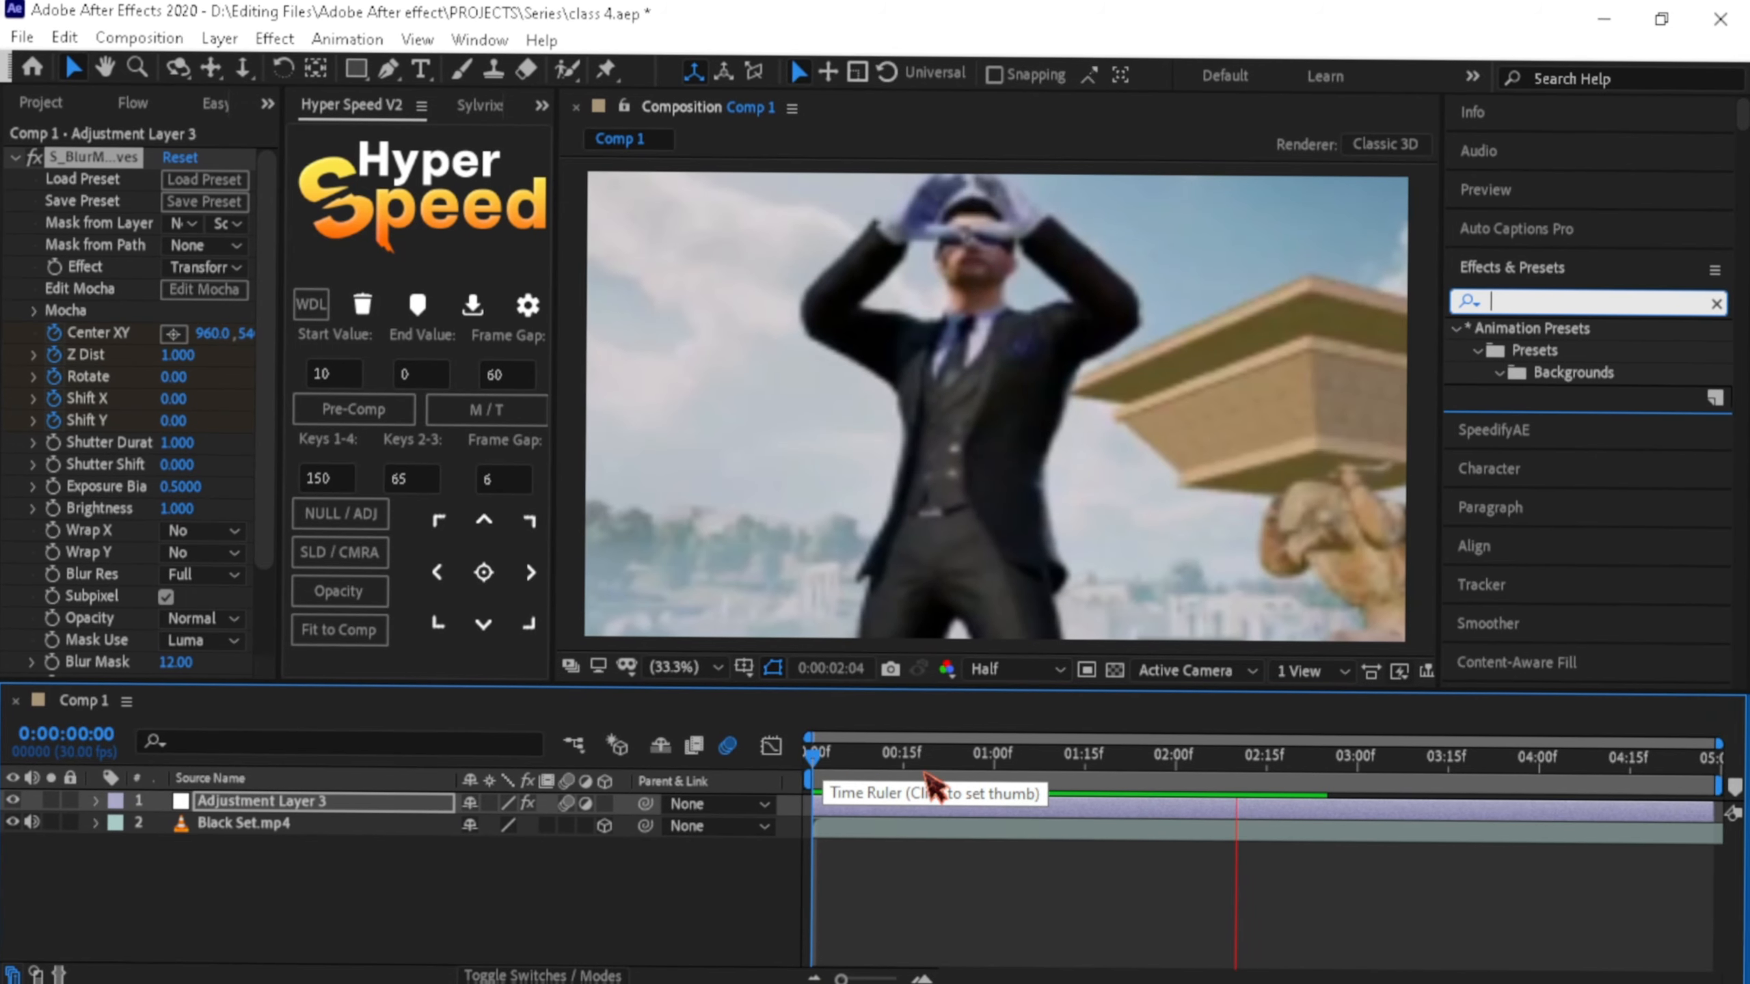
pyautogui.click(920, 775)
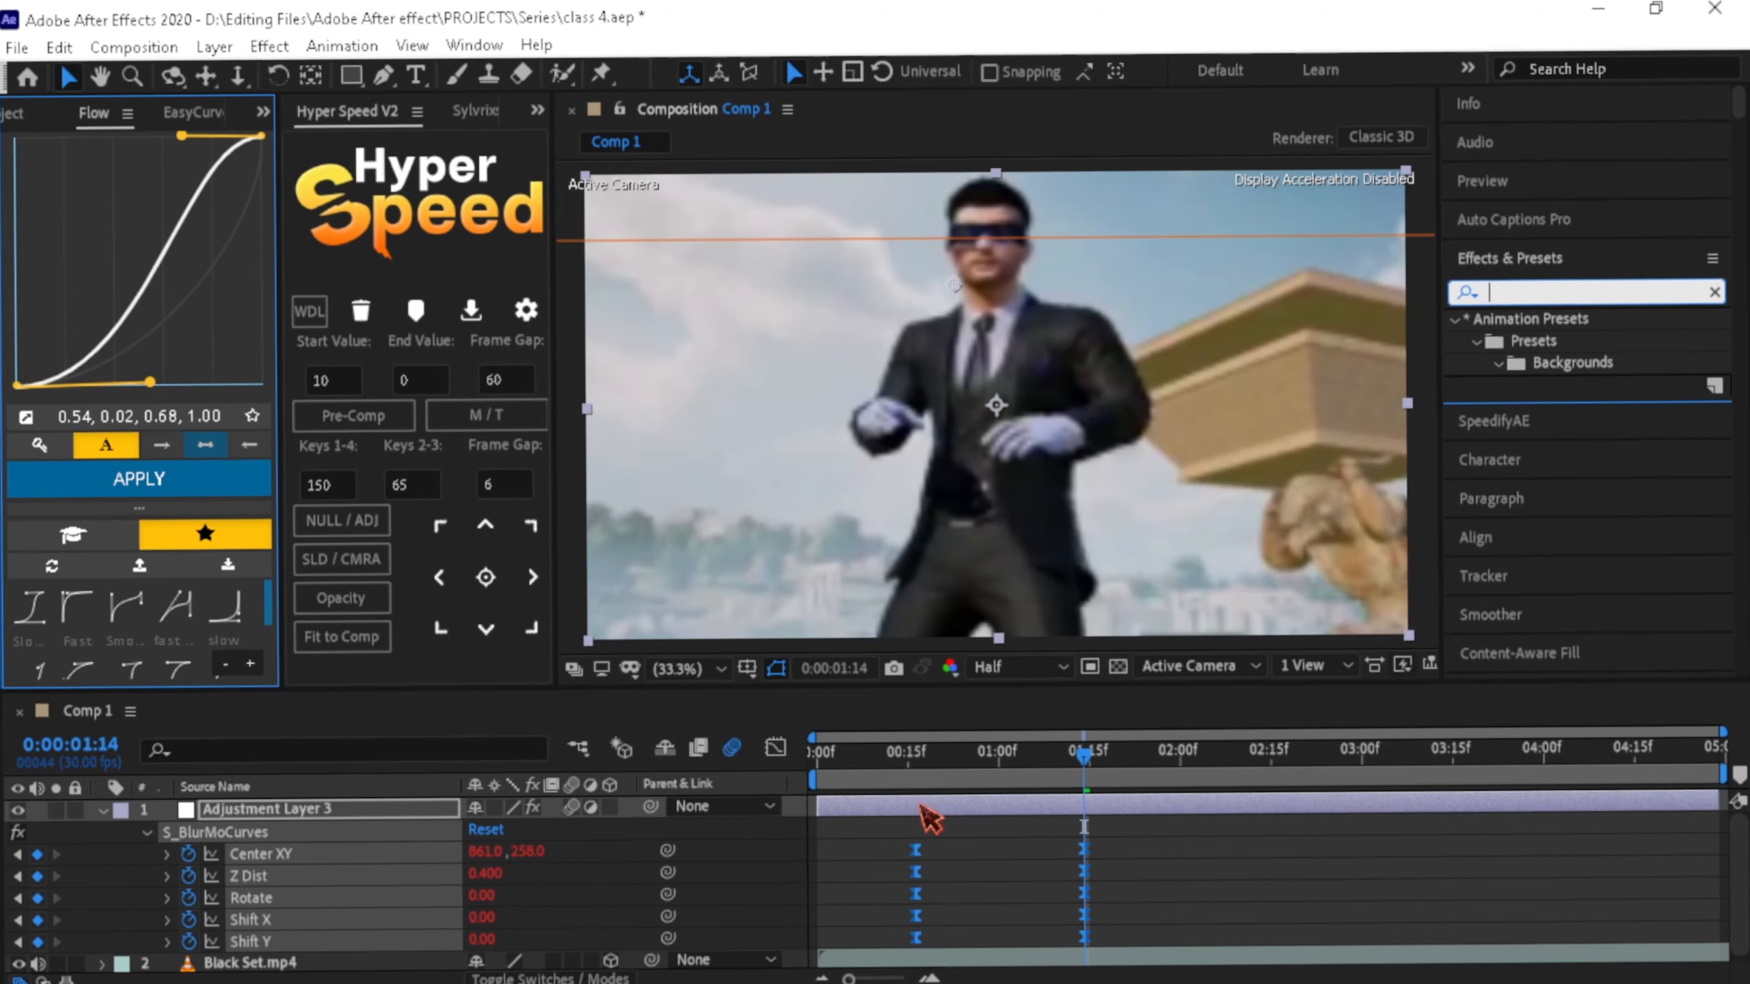
pyautogui.moveTo(988, 793); pyautogui.dragTo(865, 793)
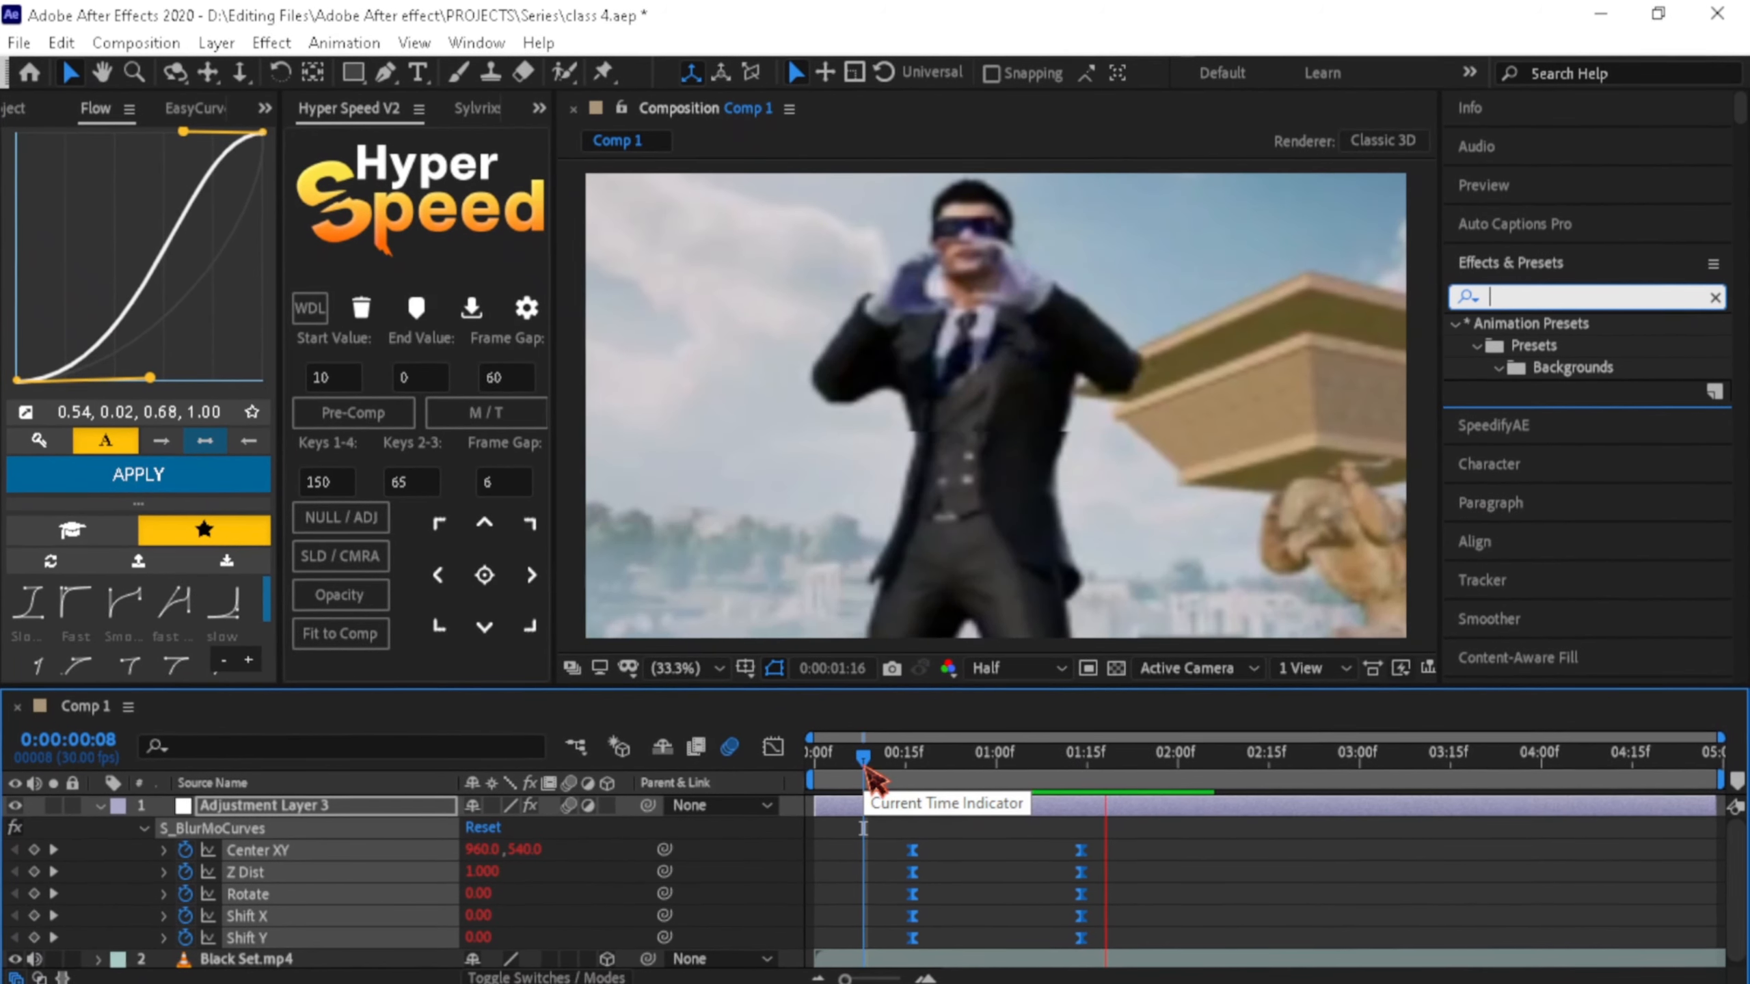
pyautogui.click(873, 775)
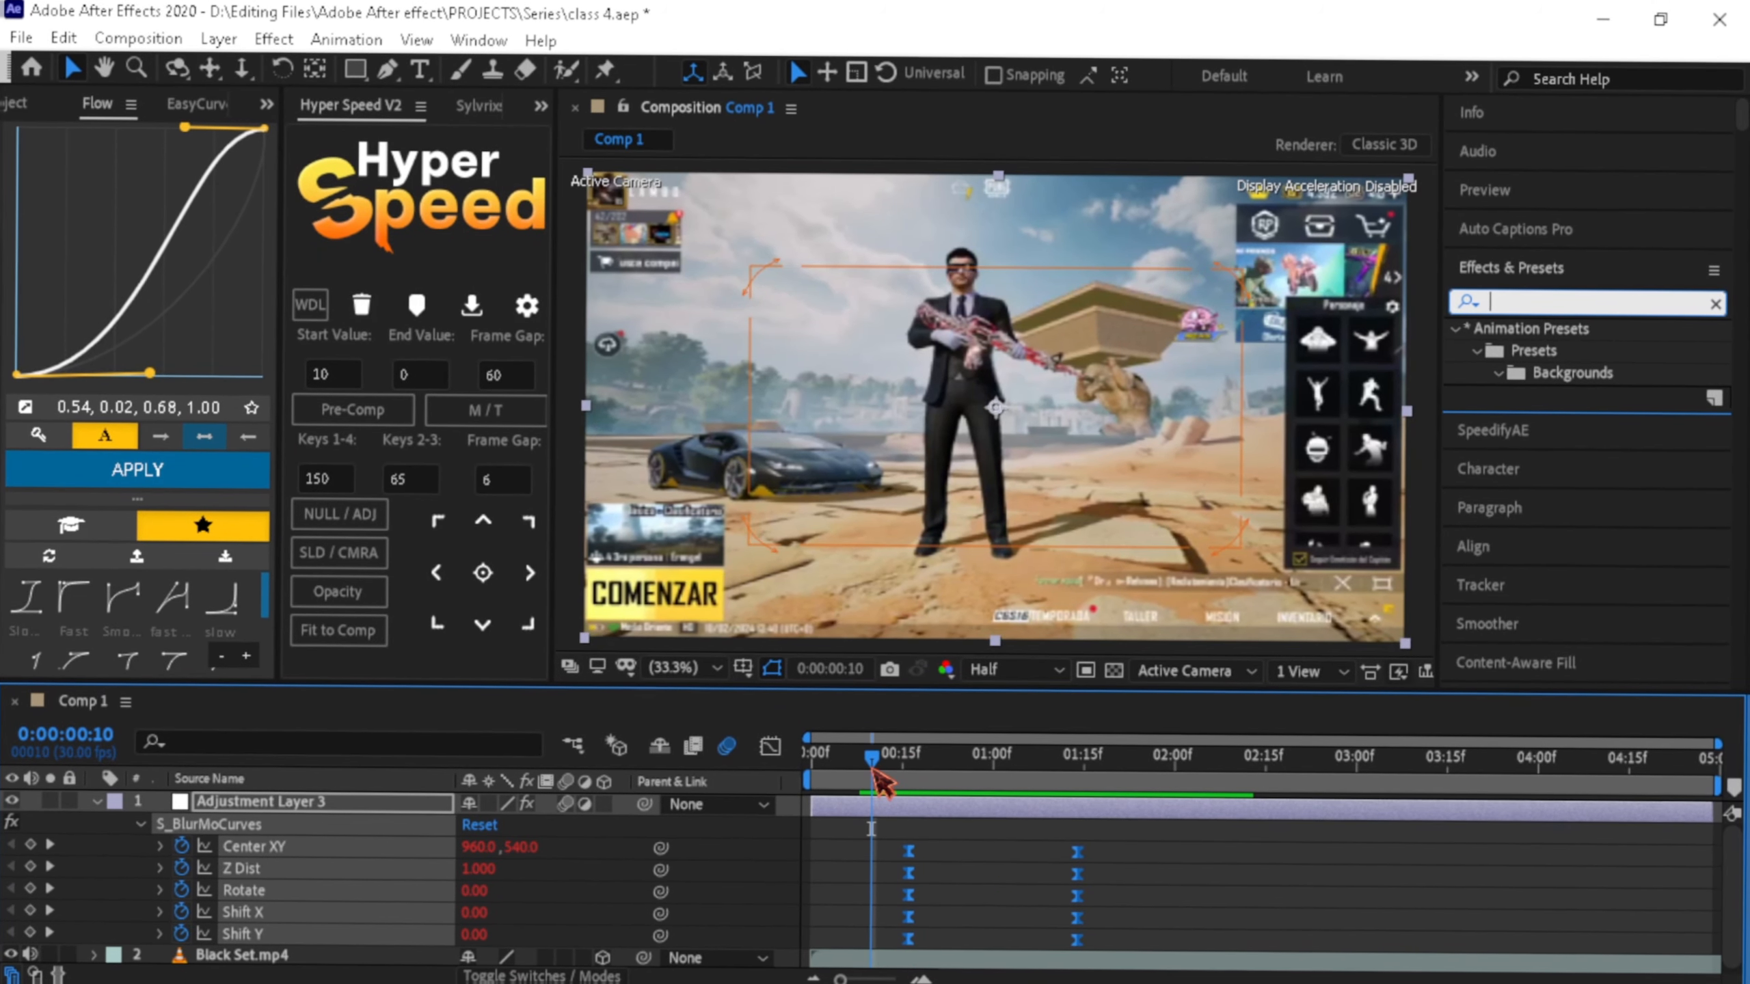
pyautogui.press('space')
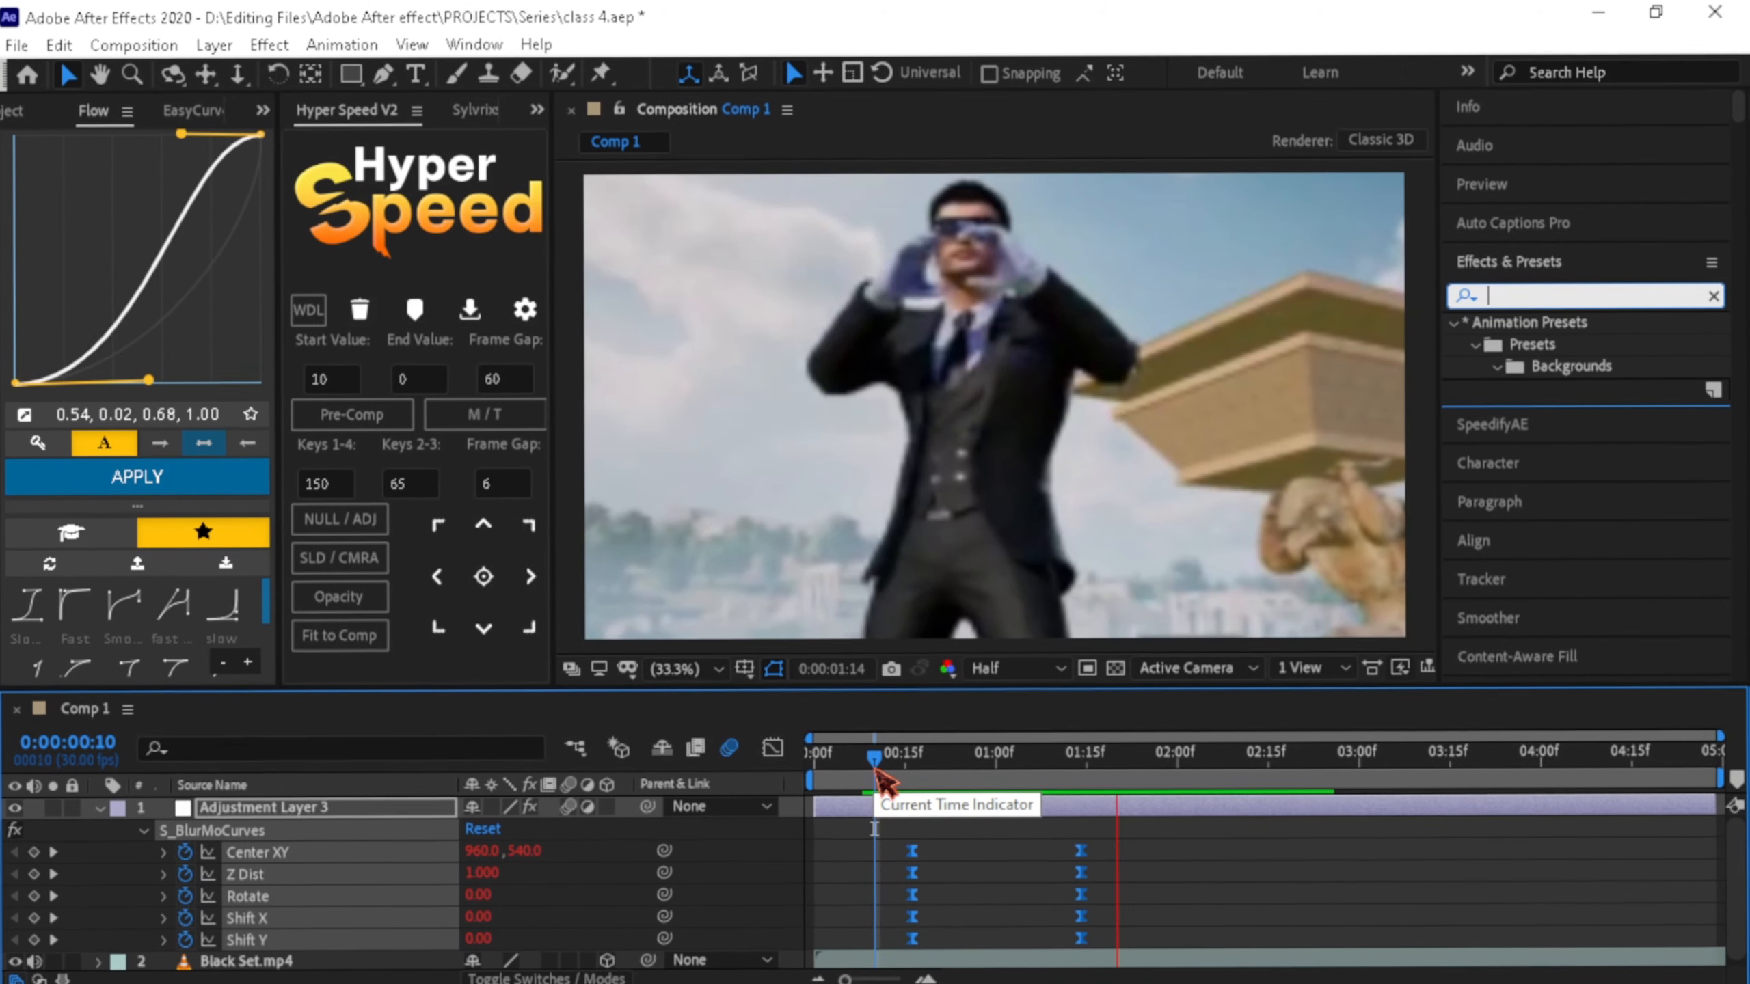
pyautogui.click(926, 772)
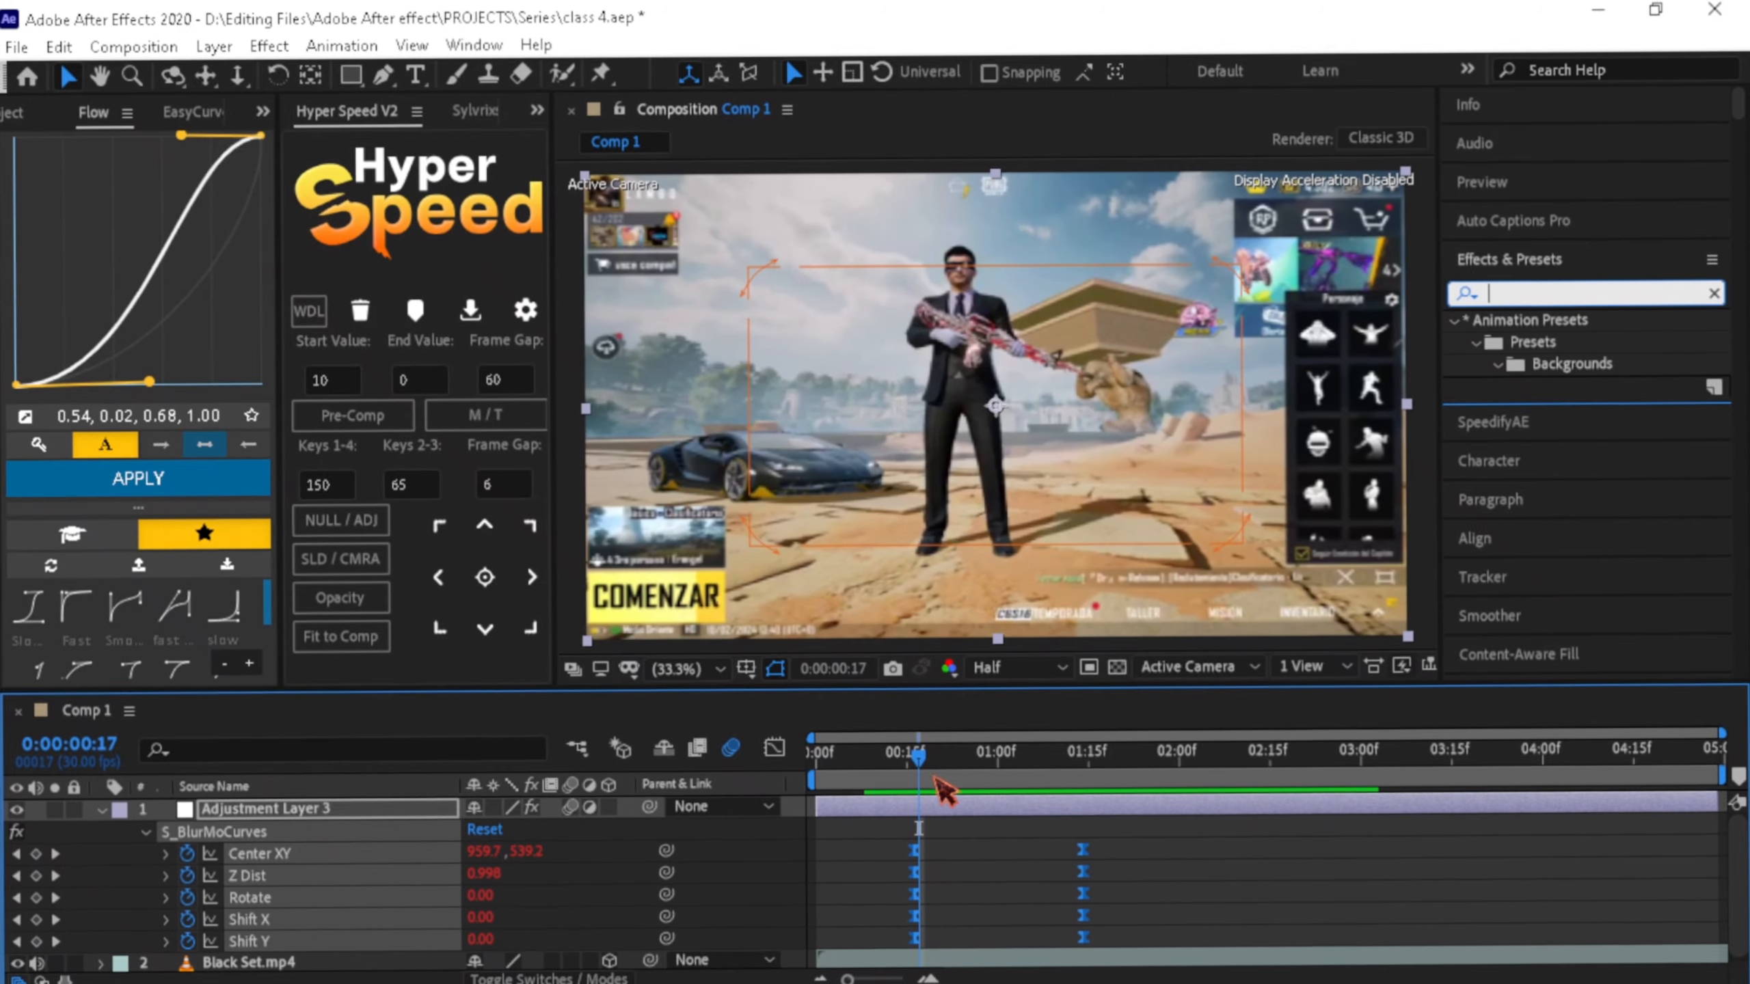
# - Move the zoom's end keyframes earlier to about 0:00:01:01 and play back the faster zoom
pyautogui.moveTo(1076, 853); pyautogui.dragTo(1001, 870)
pyautogui.moveTo(952, 796); pyautogui.dragTo(888, 779)
pyautogui.press('space')
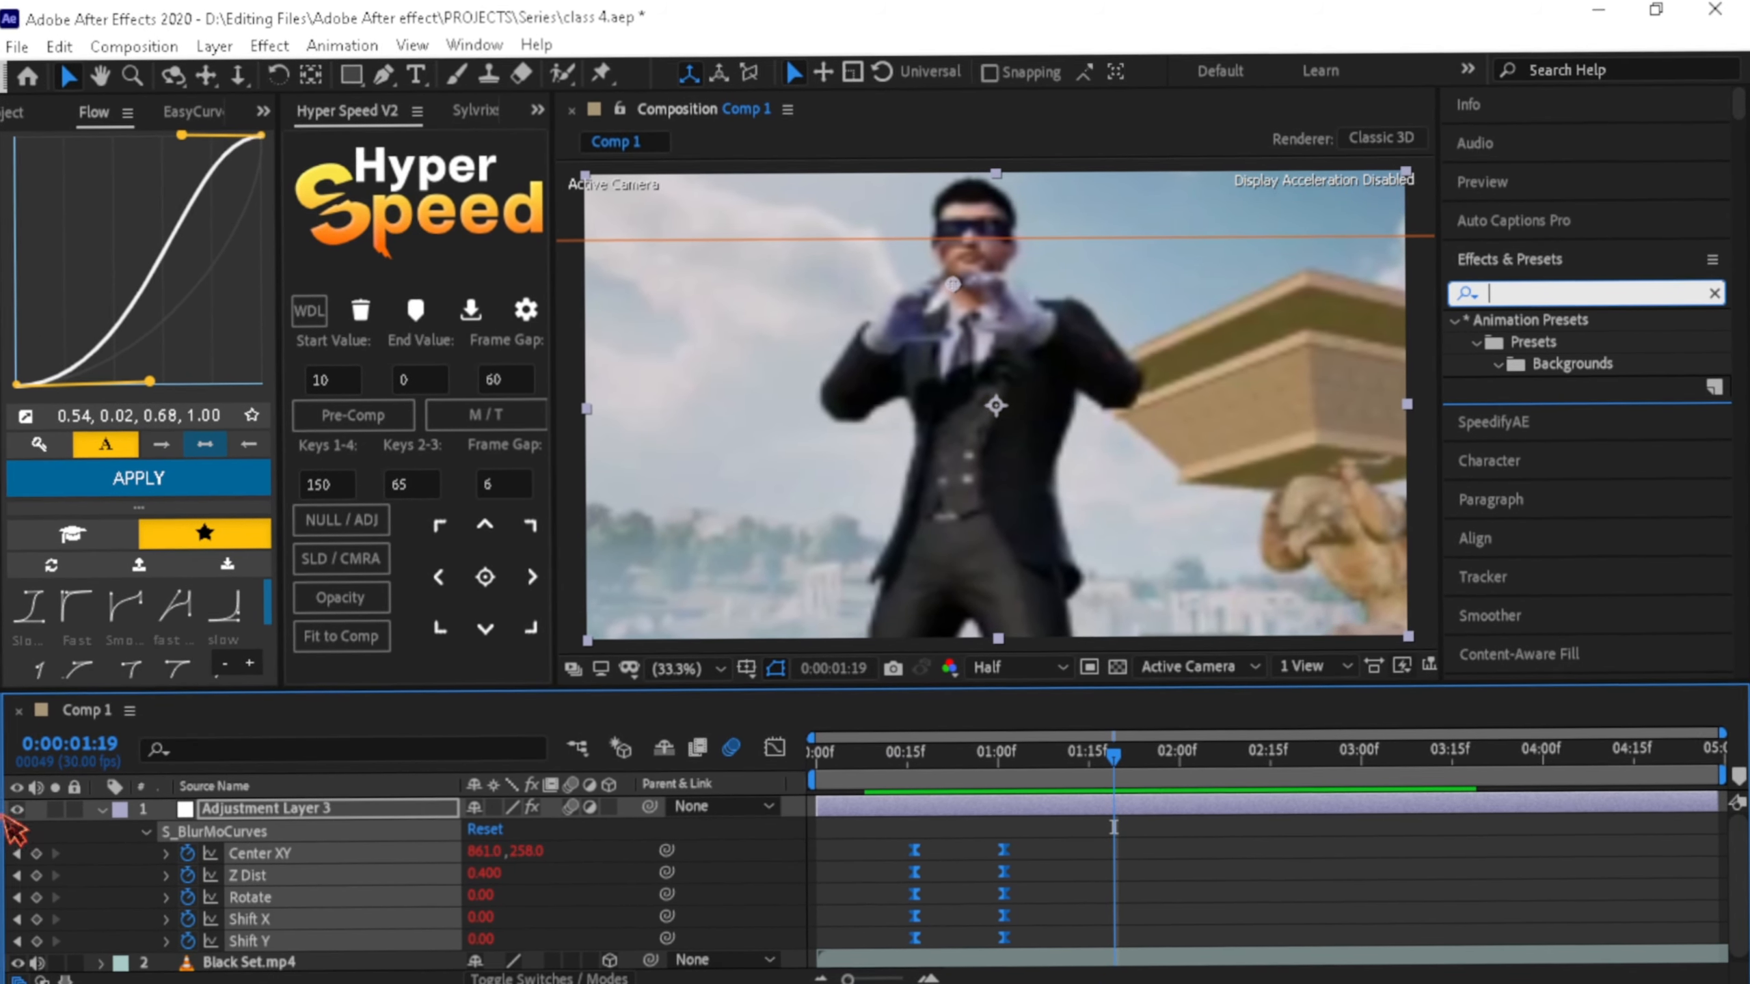
# - Open the adjustment layer's effect controls and delete the S_BlurMoCurves effect
pyautogui.click(99, 805)
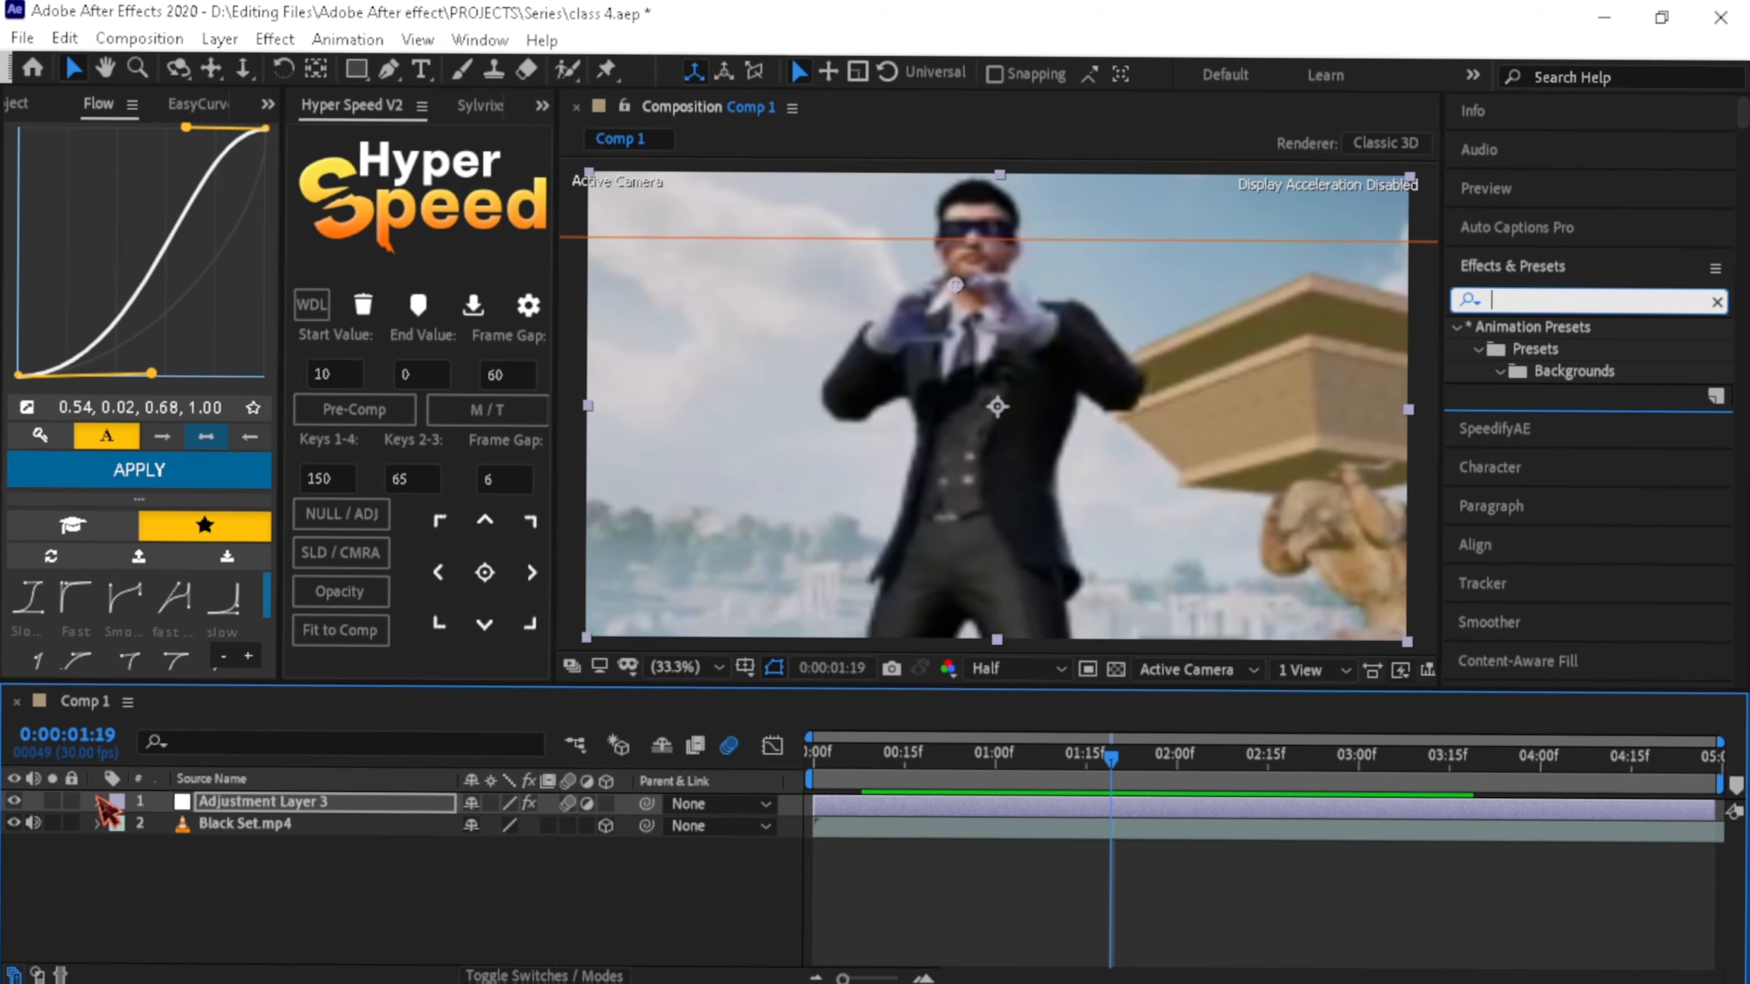
pyautogui.press('u')
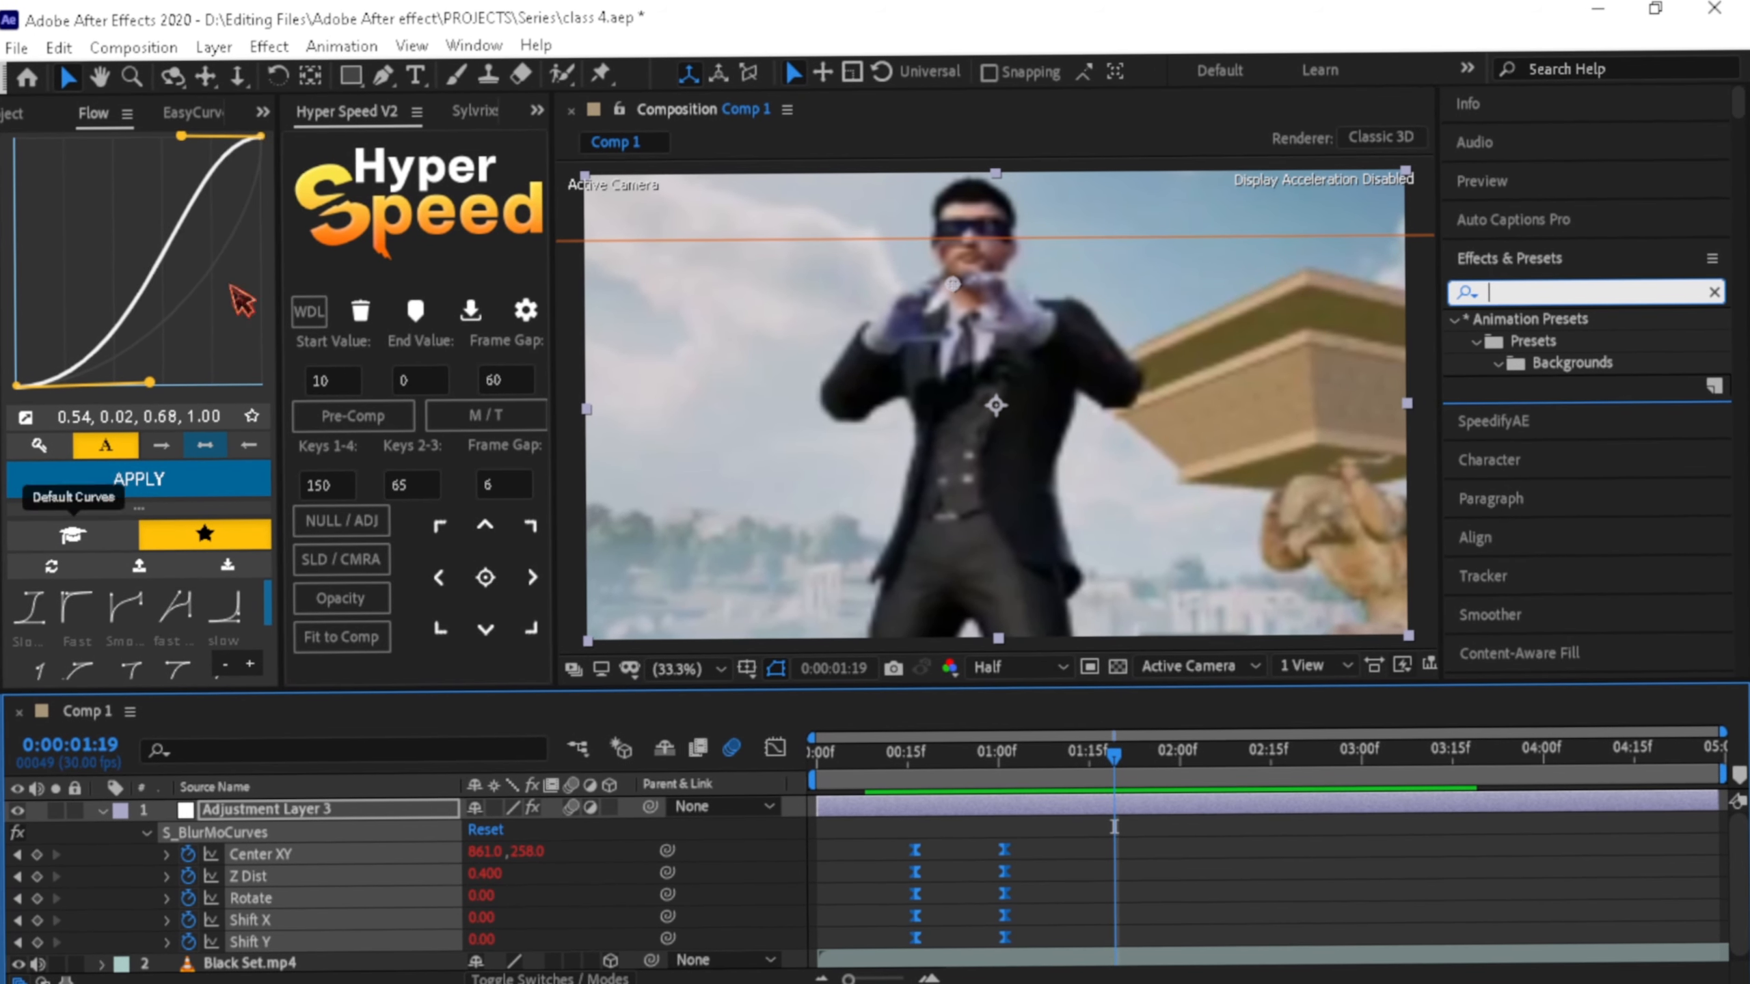
pyautogui.click(263, 110)
pyautogui.click(321, 226)
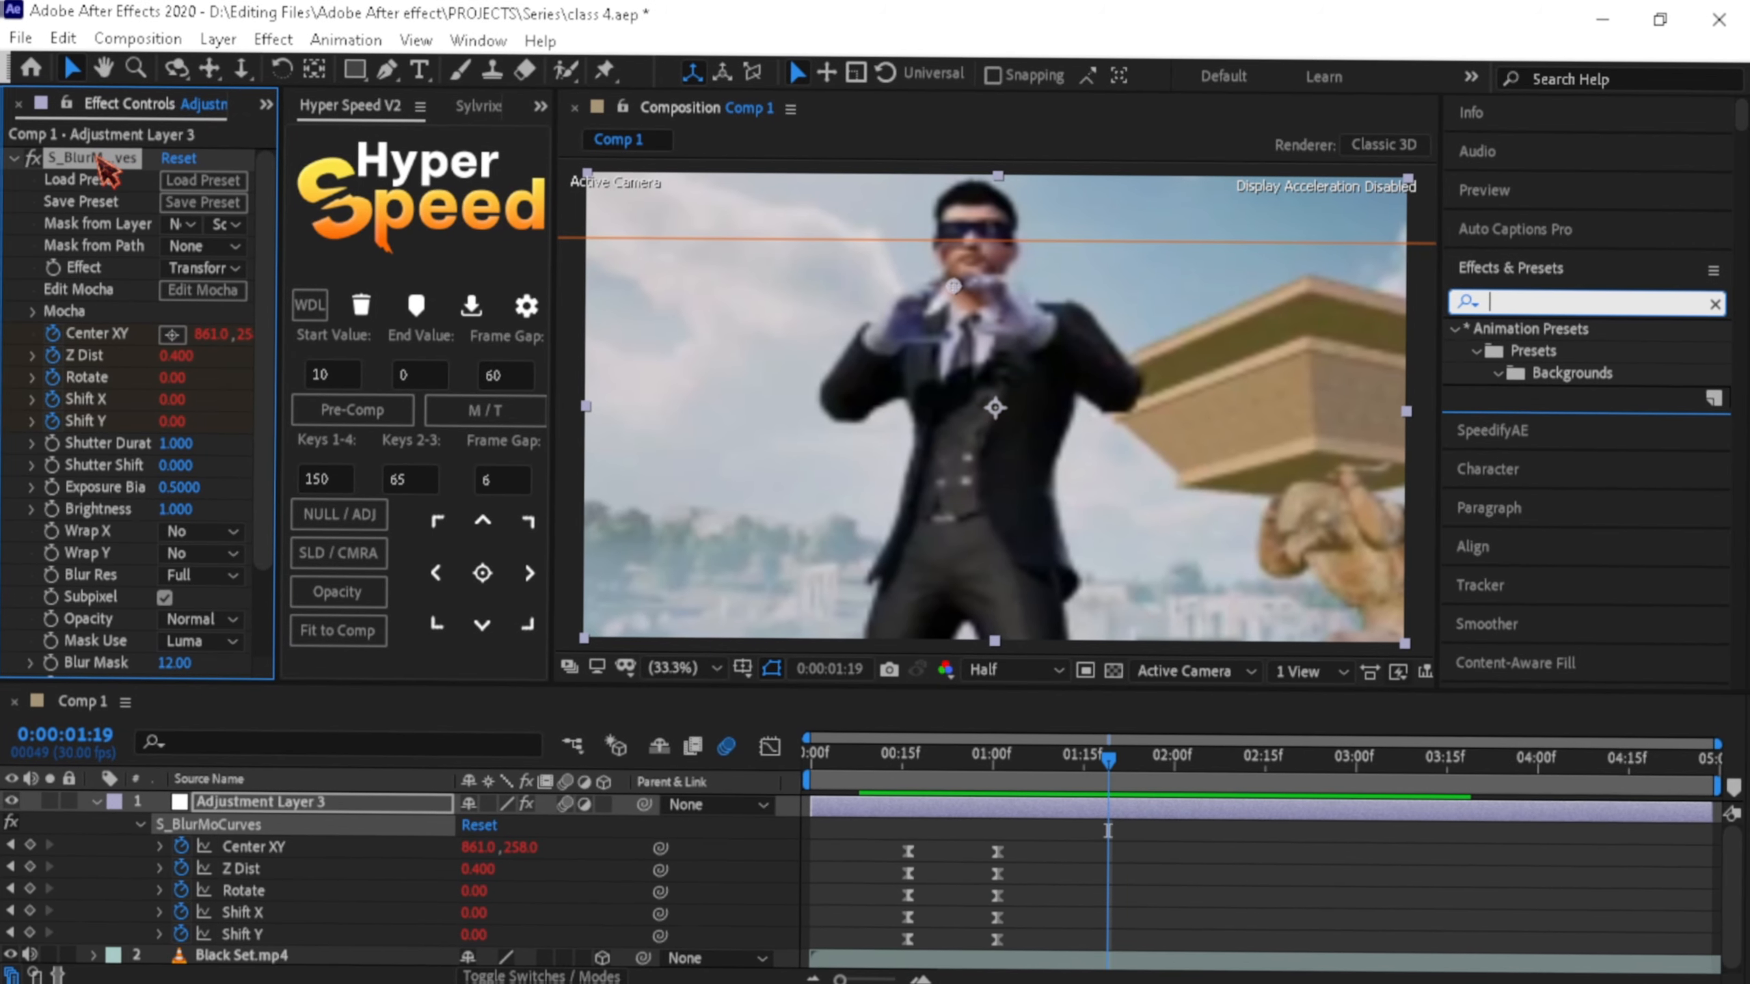
pyautogui.press('Delete')
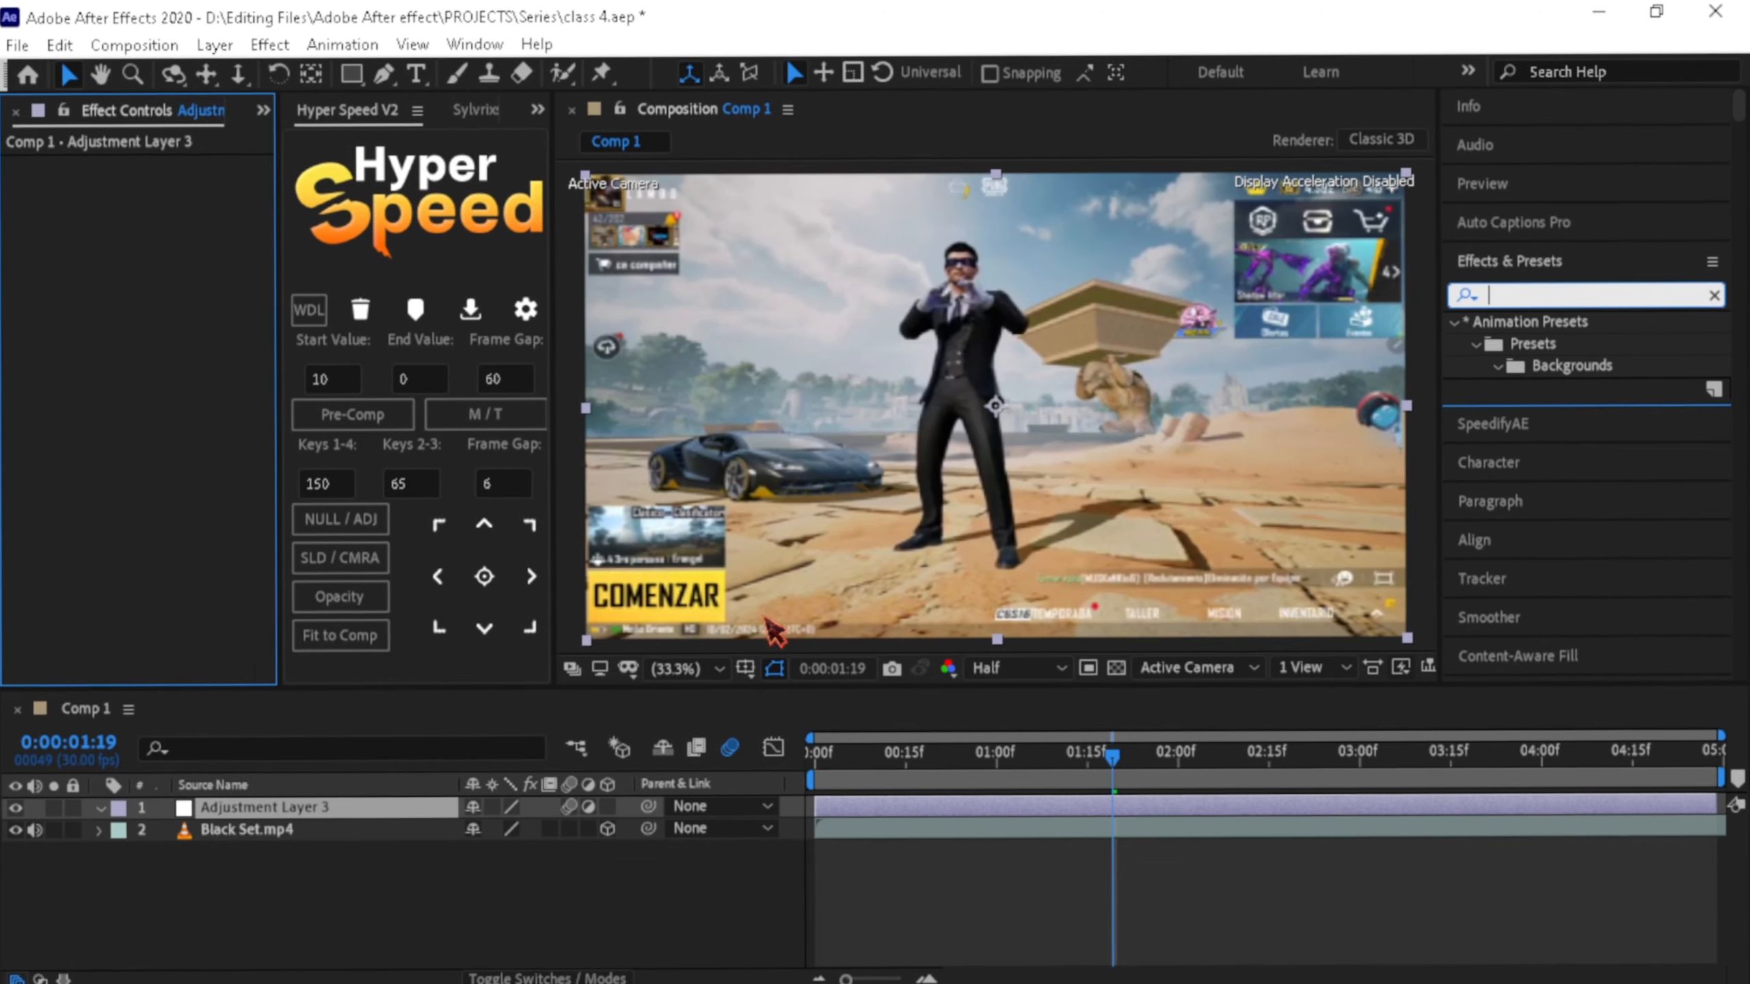
# - Apply the "5 Smooth Zoom in" preset to the adjustment layer at 0:00:00:00, reveal its keyframes and play it back
pyautogui.moveTo(866, 757); pyautogui.dragTo(743, 755)
pyautogui.hotkey('ctrl', 'space')
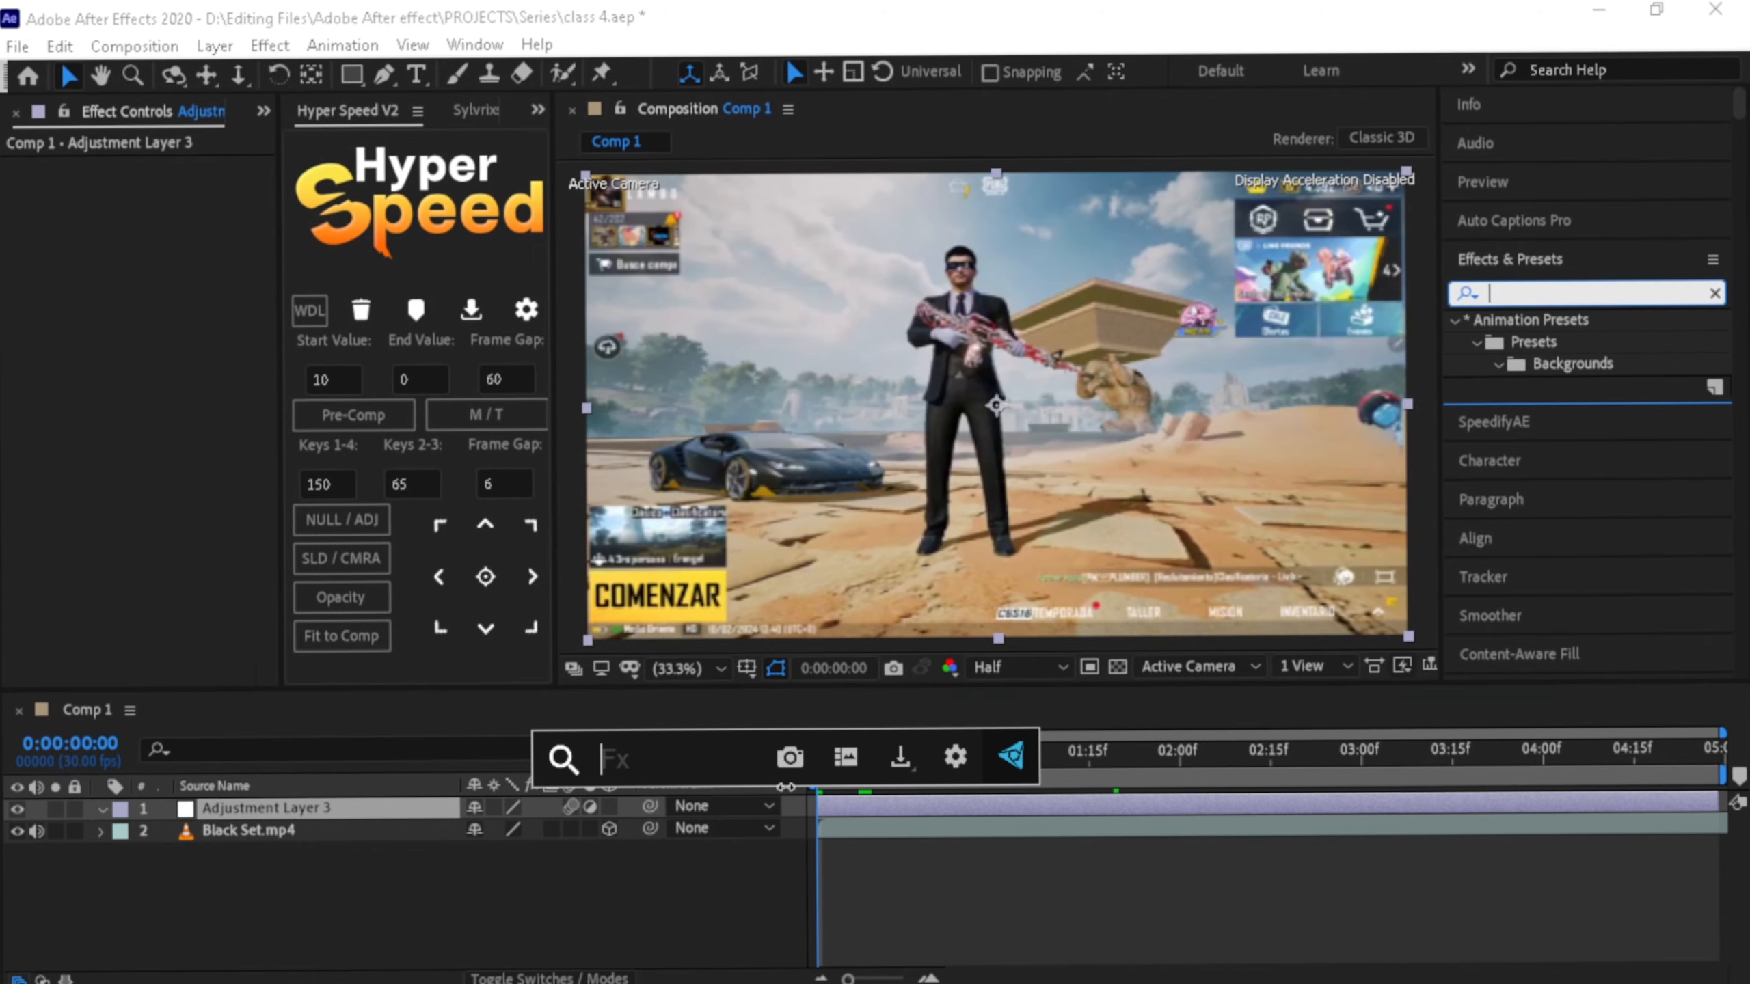
pyautogui.write('5')
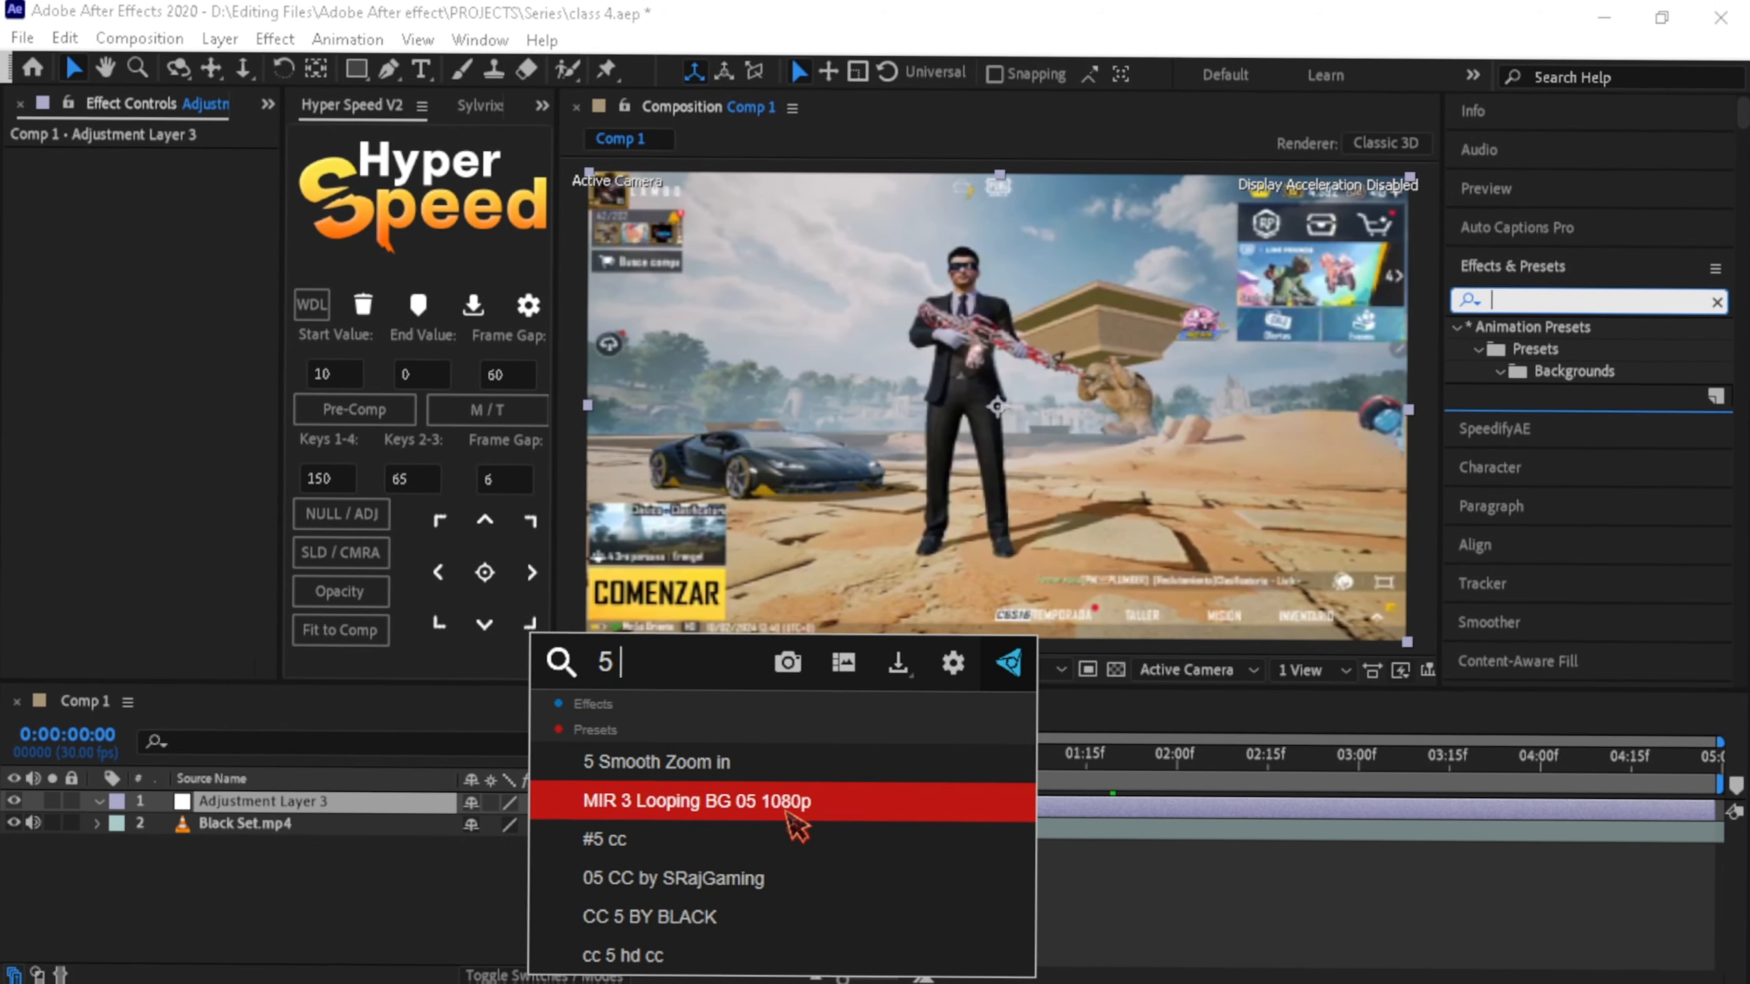
pyautogui.press('Return')
pyautogui.press('u')
pyautogui.press('space')
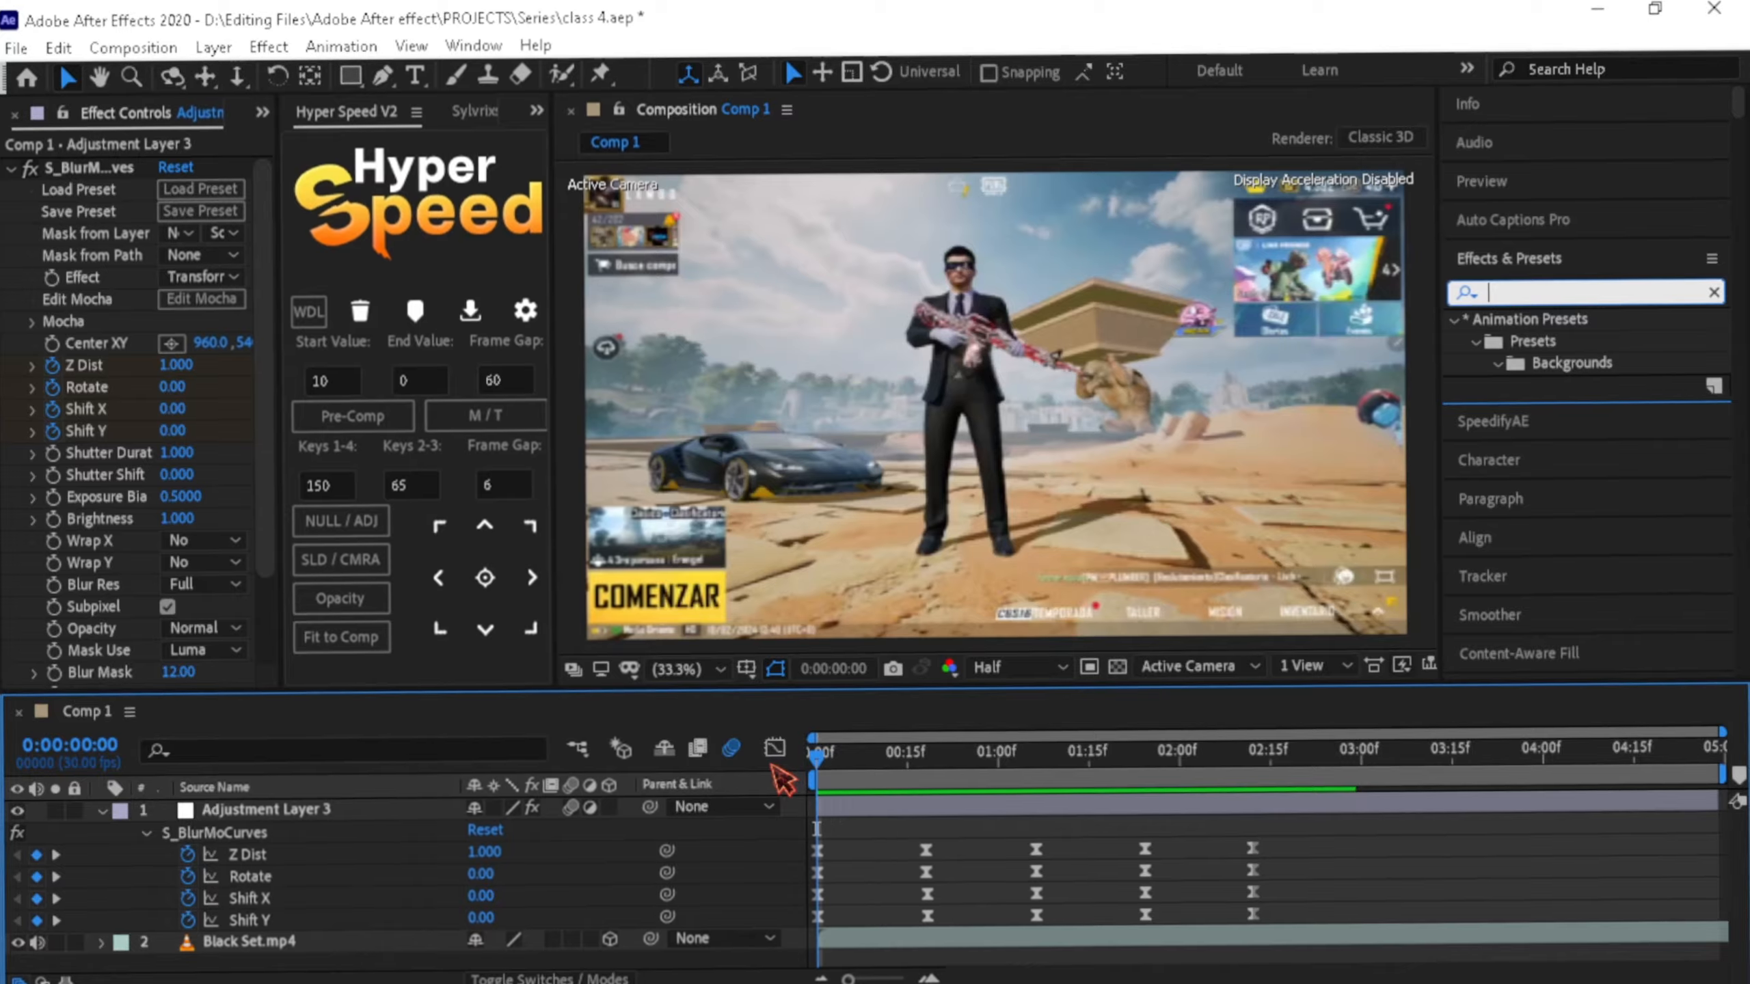
# - At the 0:00:00:18 keyframes, set Shift X to 70.00 and Z Dist to 0.400, and adjust Shift Y
pyautogui.moveTo(1185, 800); pyautogui.dragTo(754, 758)
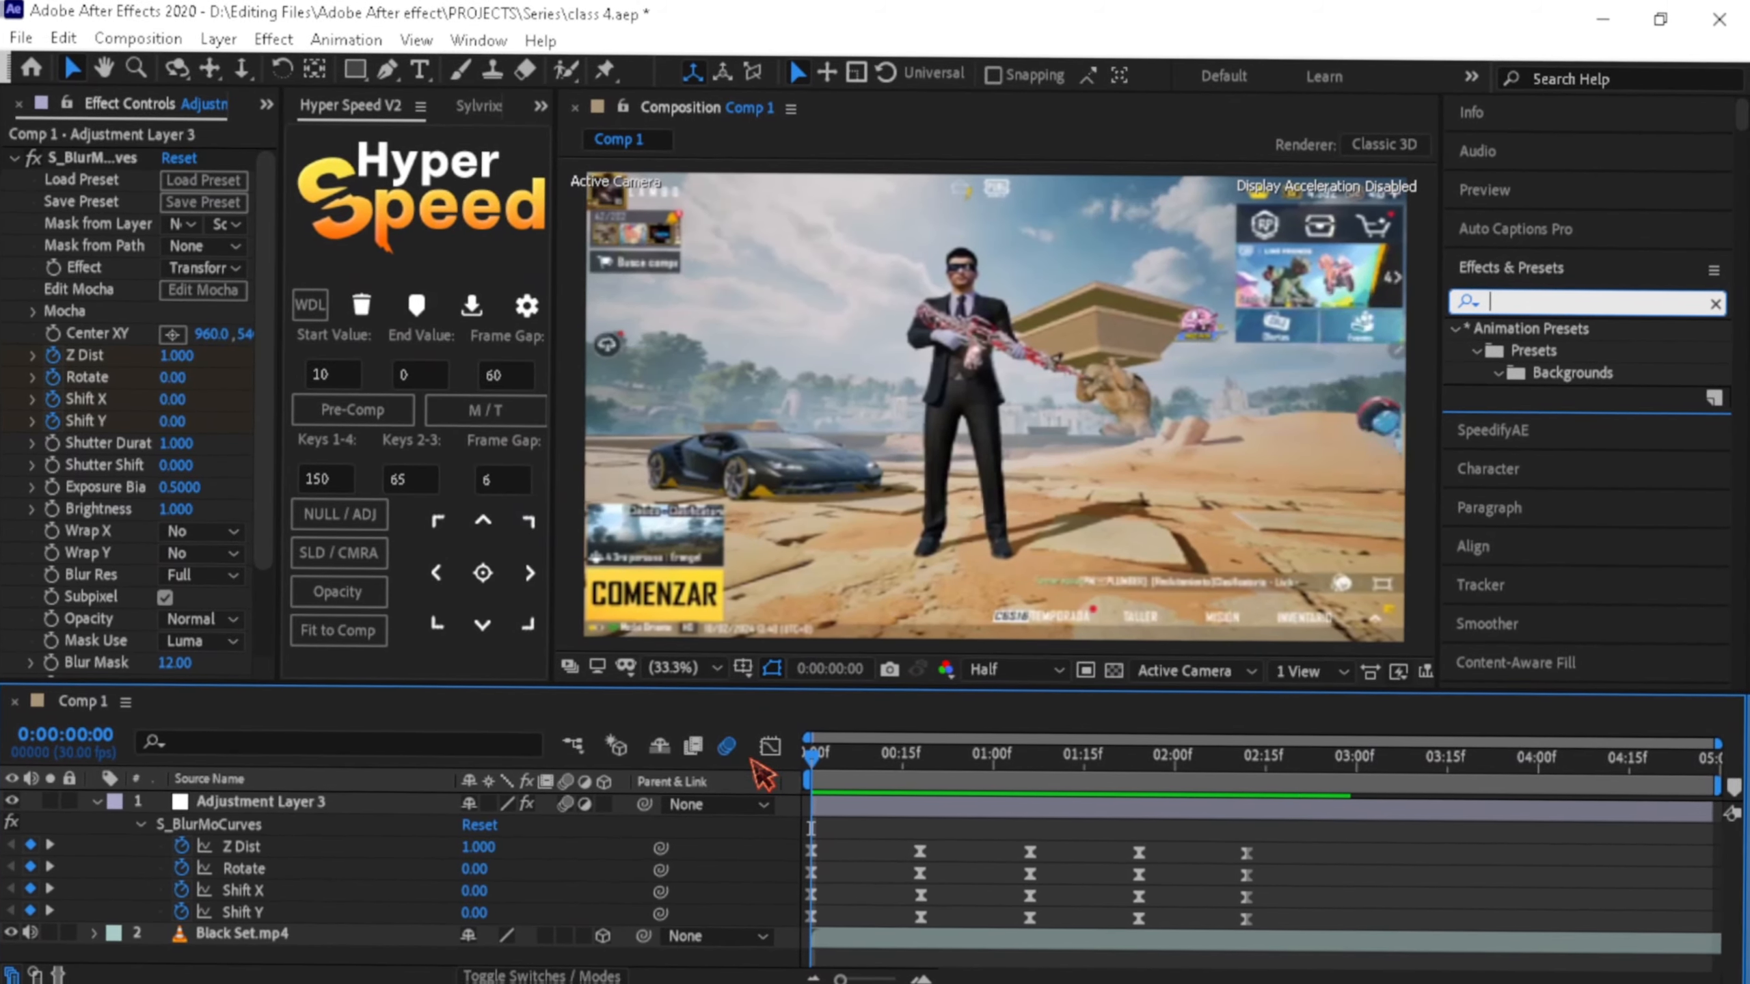
pyautogui.click(52, 847)
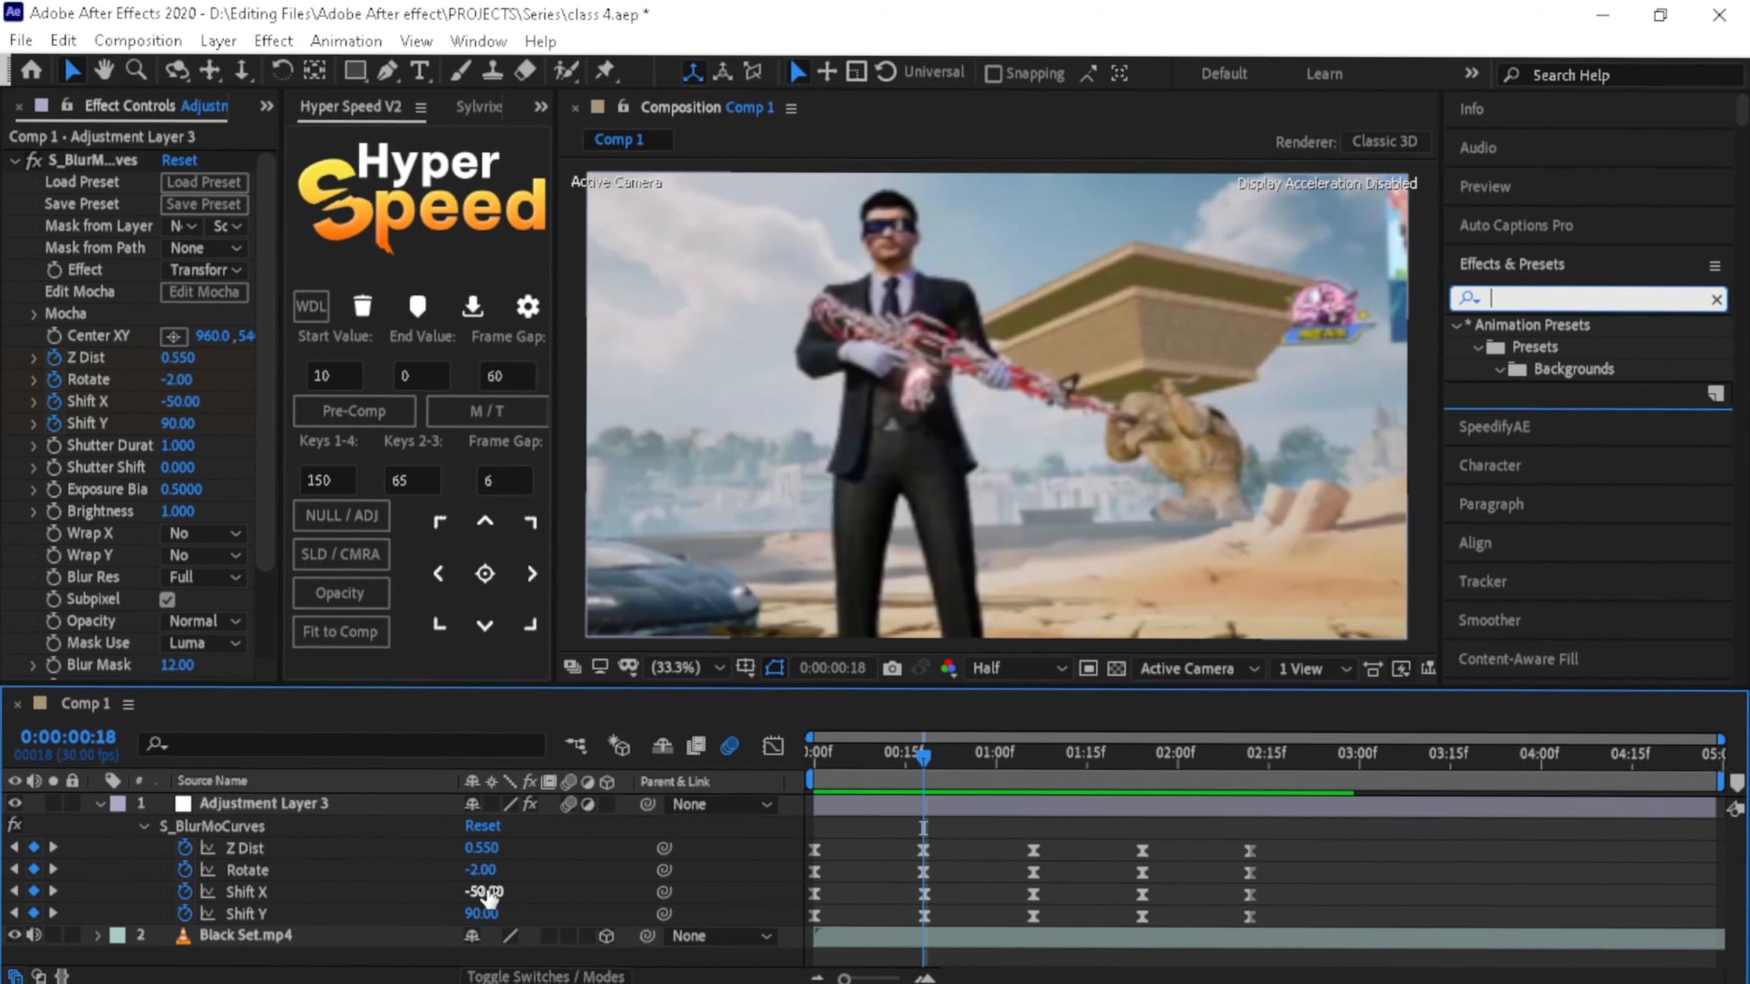
pyautogui.moveTo(480, 890); pyautogui.dragTo(465, 849)
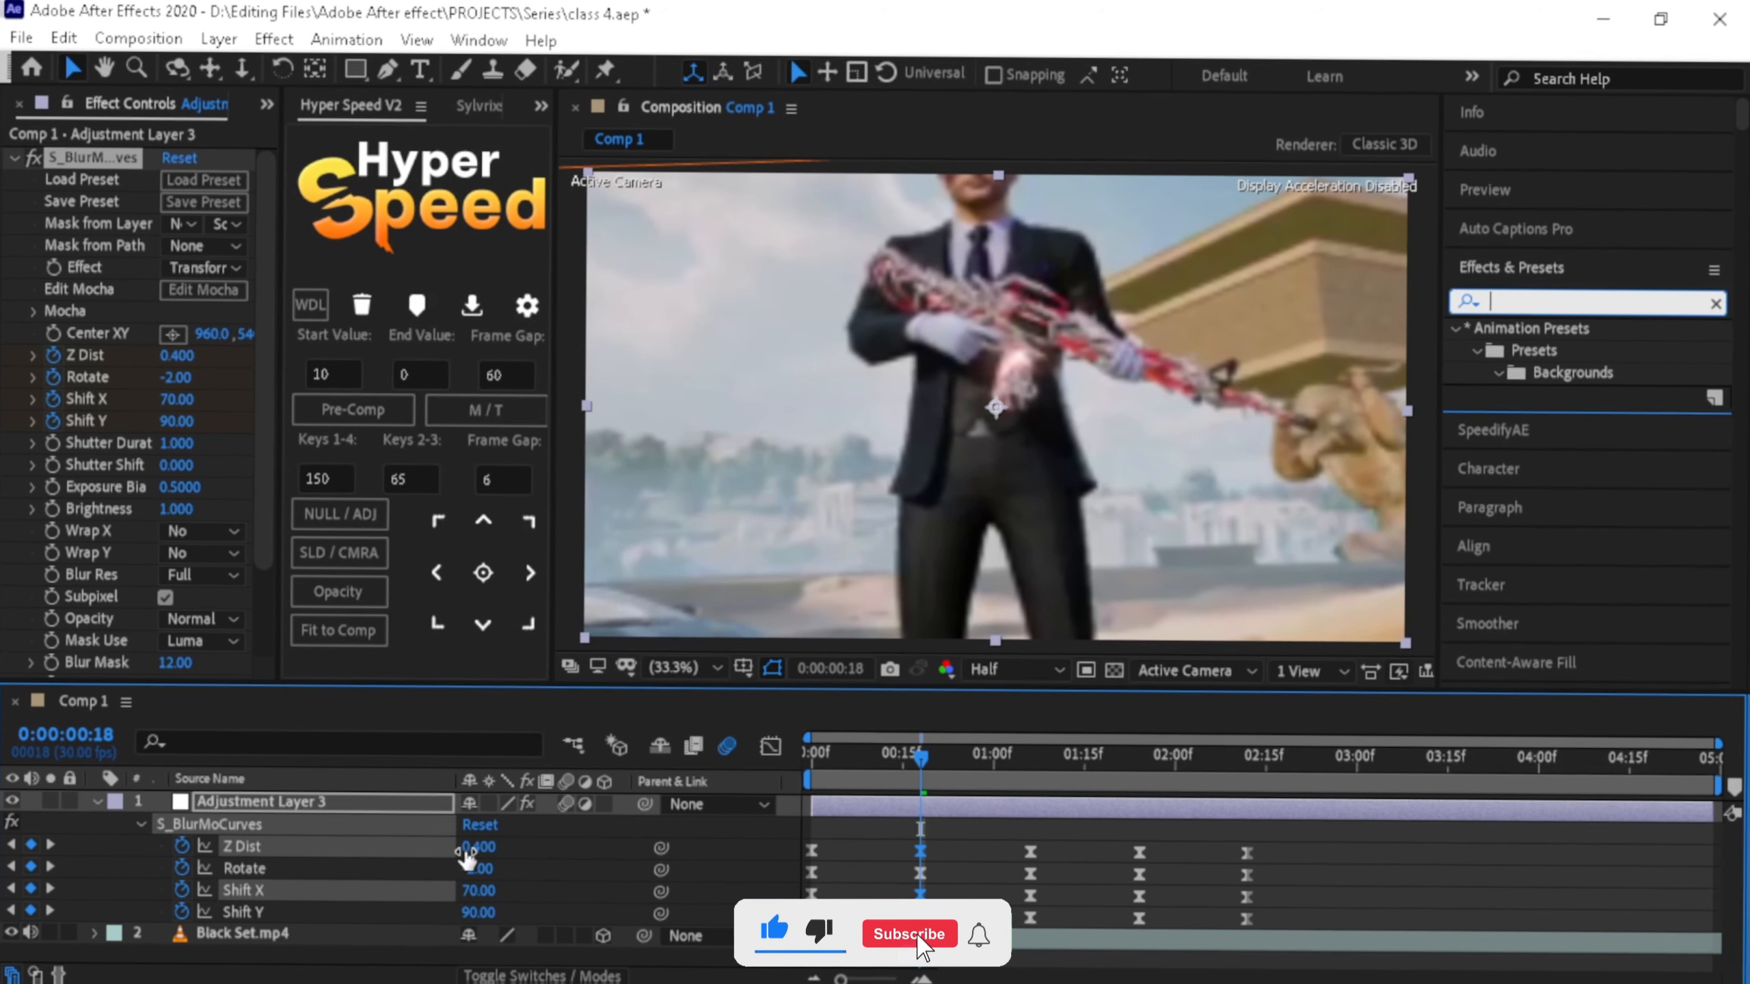
pyautogui.moveTo(482, 914); pyautogui.dragTo(493, 917)
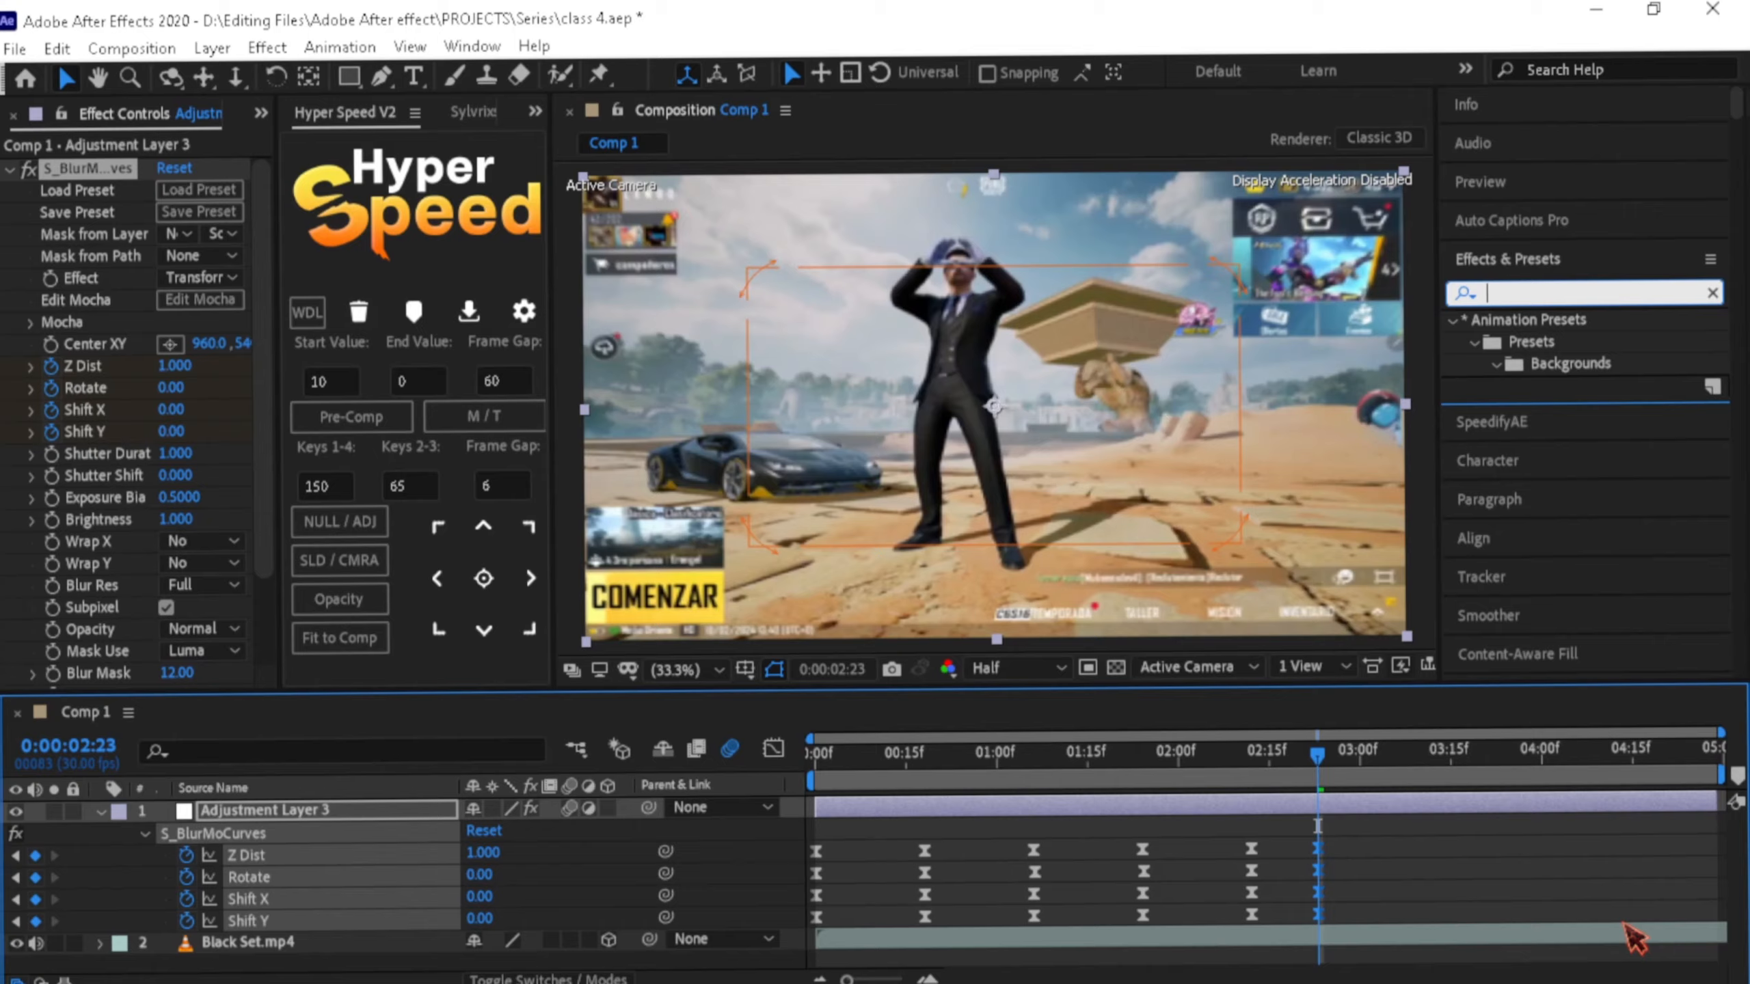
# - Move the last S_BlurMoCurves keyframes to 0:00:02:28, end the work area there and play back the animation
pyautogui.moveTo(1318, 915); pyautogui.dragTo(1347, 916)
pyautogui.moveTo(1317, 755); pyautogui.dragTo(1347, 791)
pyautogui.press('n')
pyautogui.press('space')
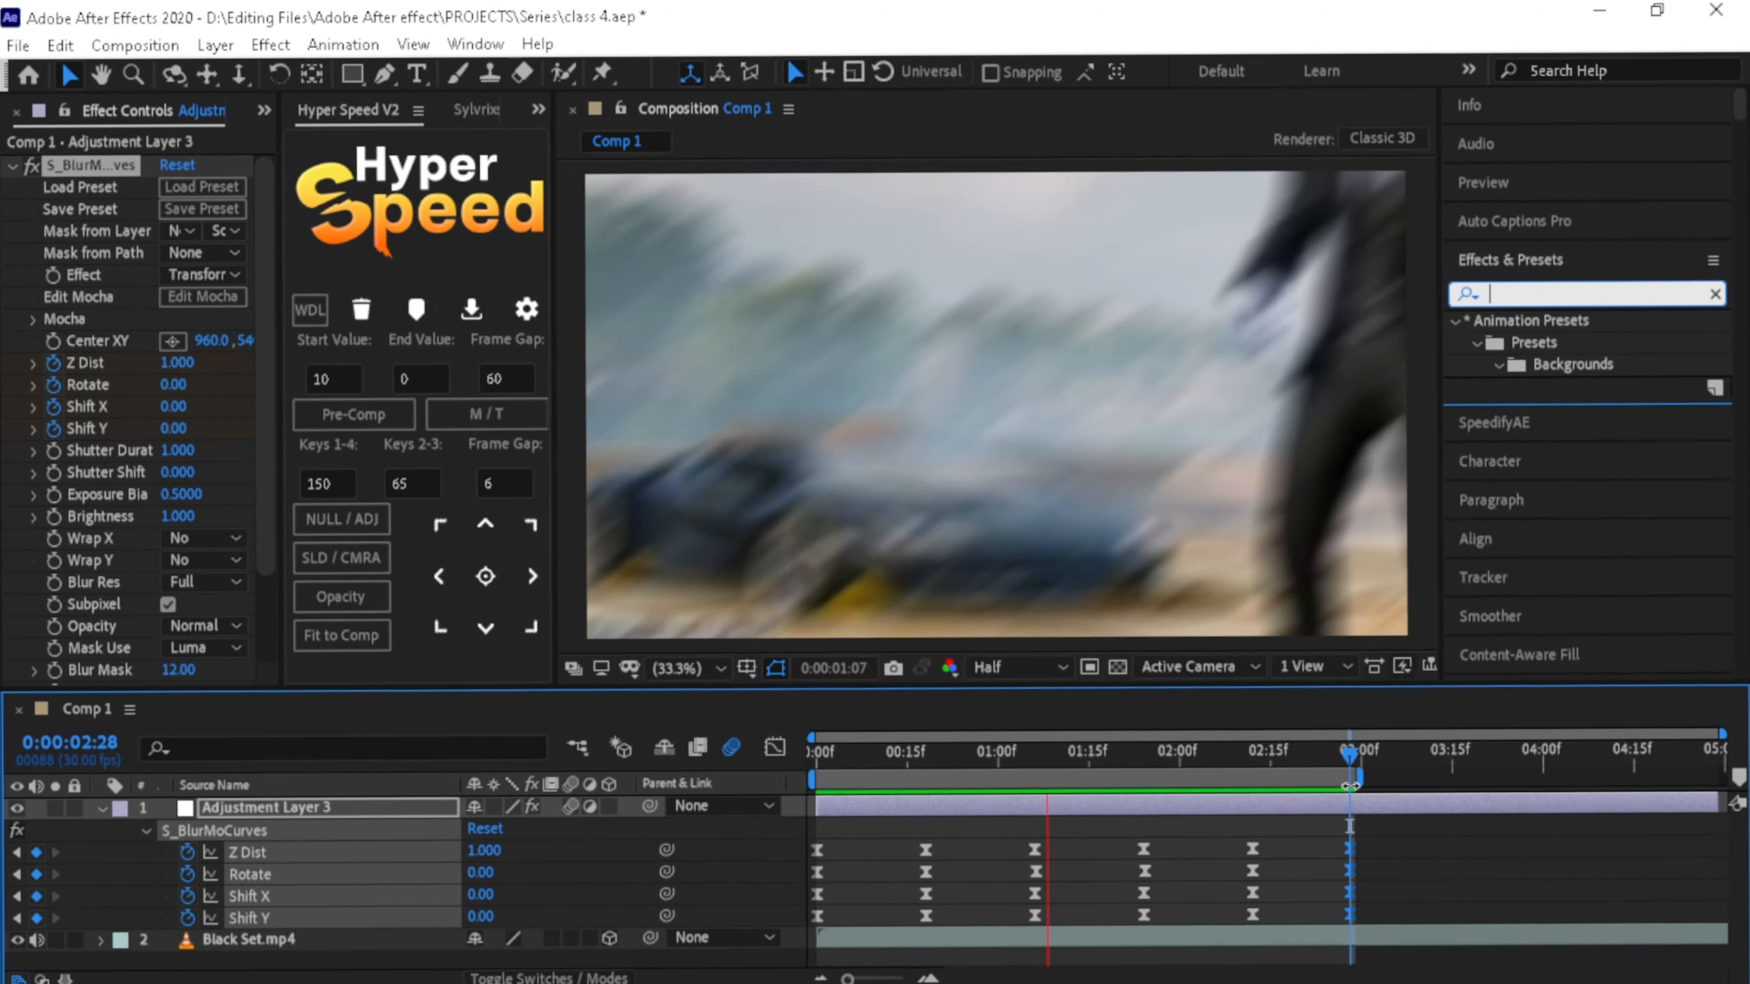
pyautogui.press('space')
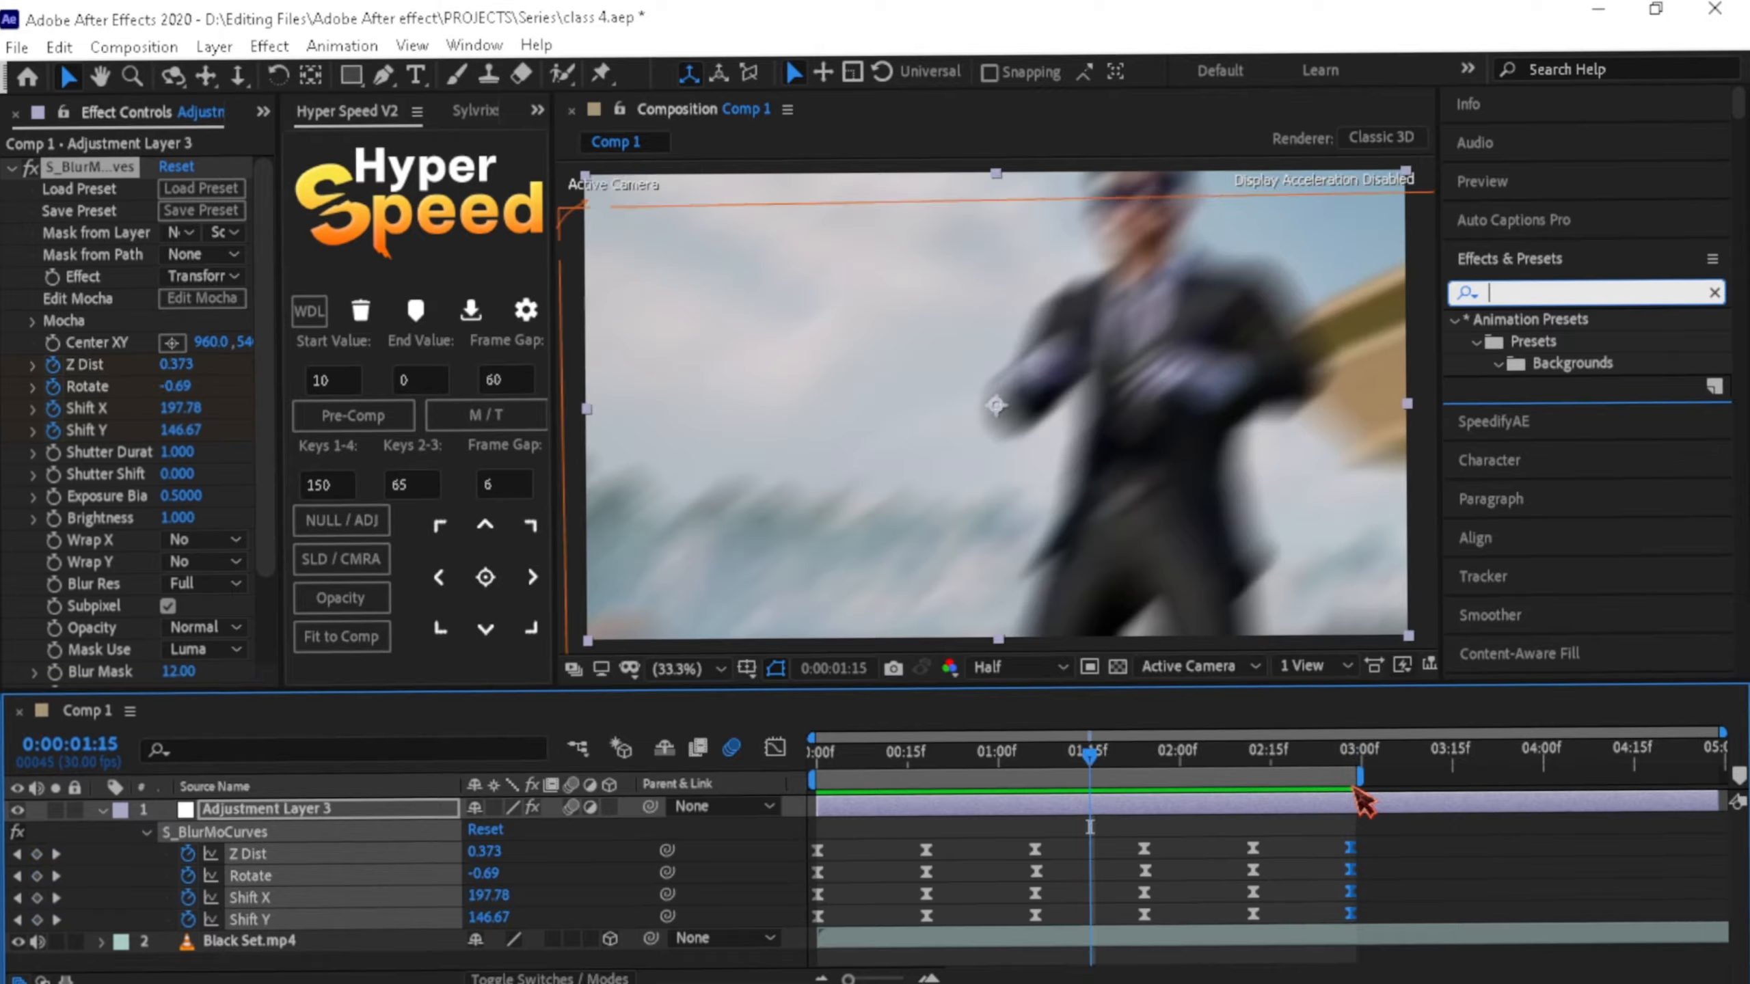
# - Review the middle zoom keyframes, set Shift Y to 110.00 at 0:00:02:12 and play back the animation
pyautogui.click(1026, 758)
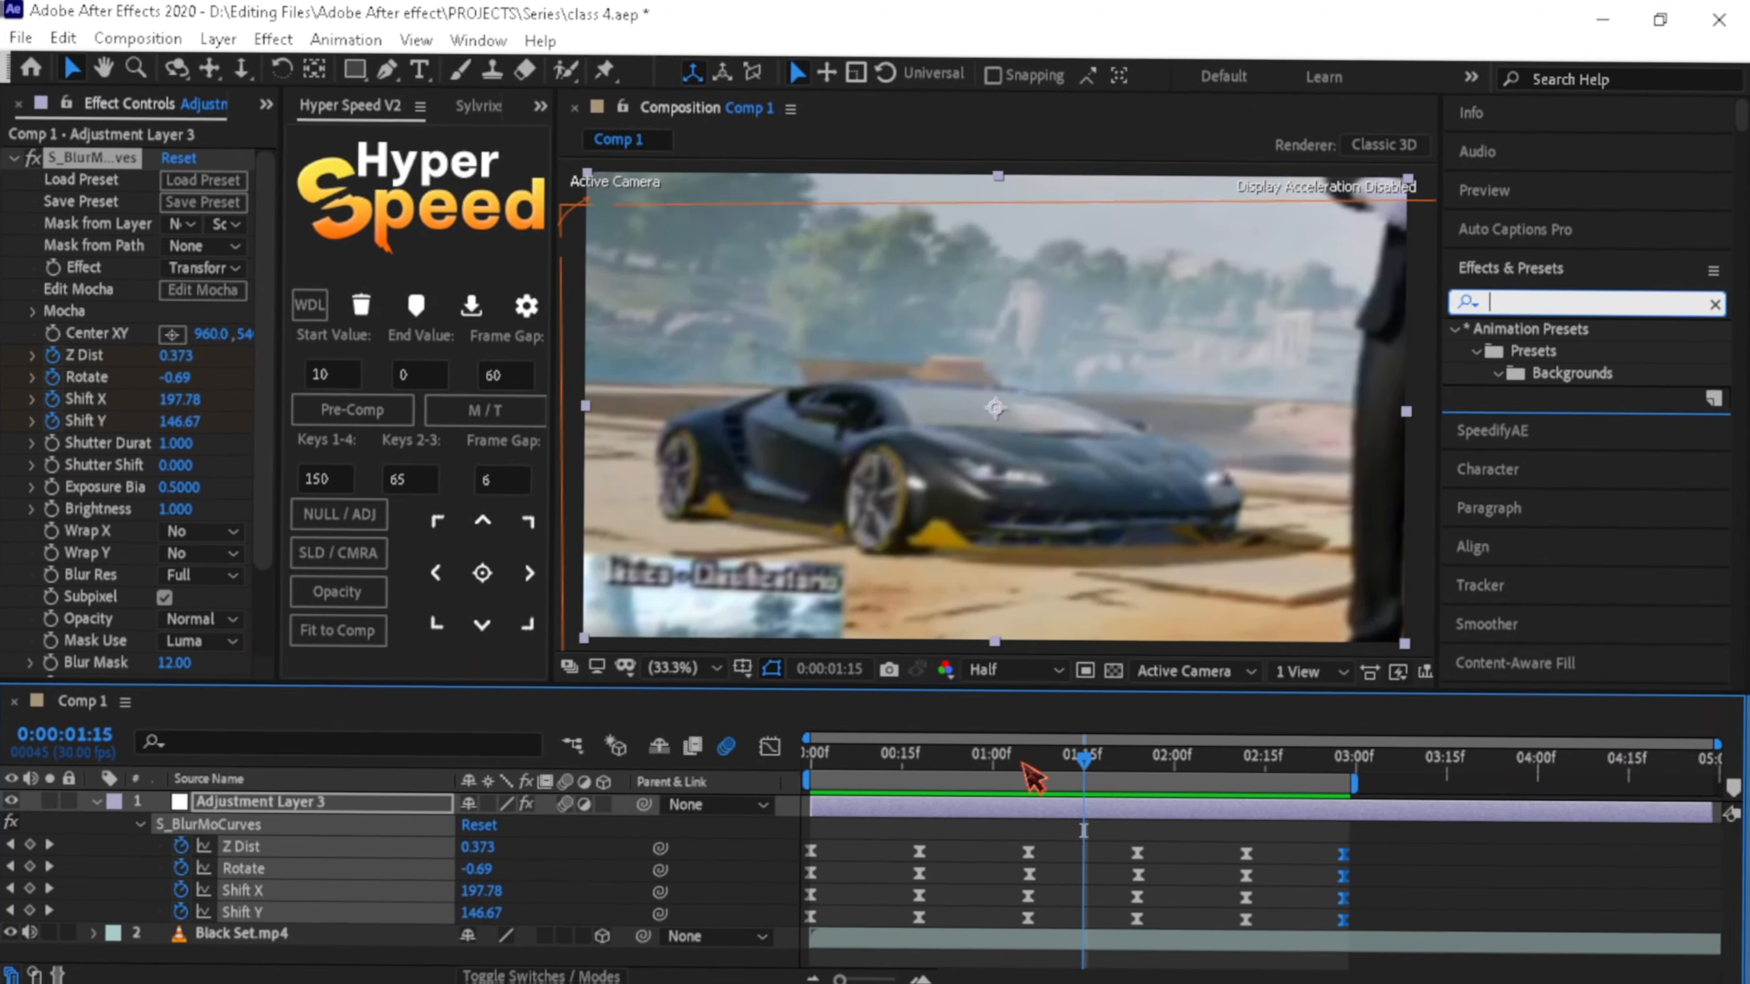
pyautogui.press('space')
pyautogui.moveTo(1086, 760); pyautogui.dragTo(1027, 763)
pyautogui.moveTo(485, 915); pyautogui.dragTo(417, 899)
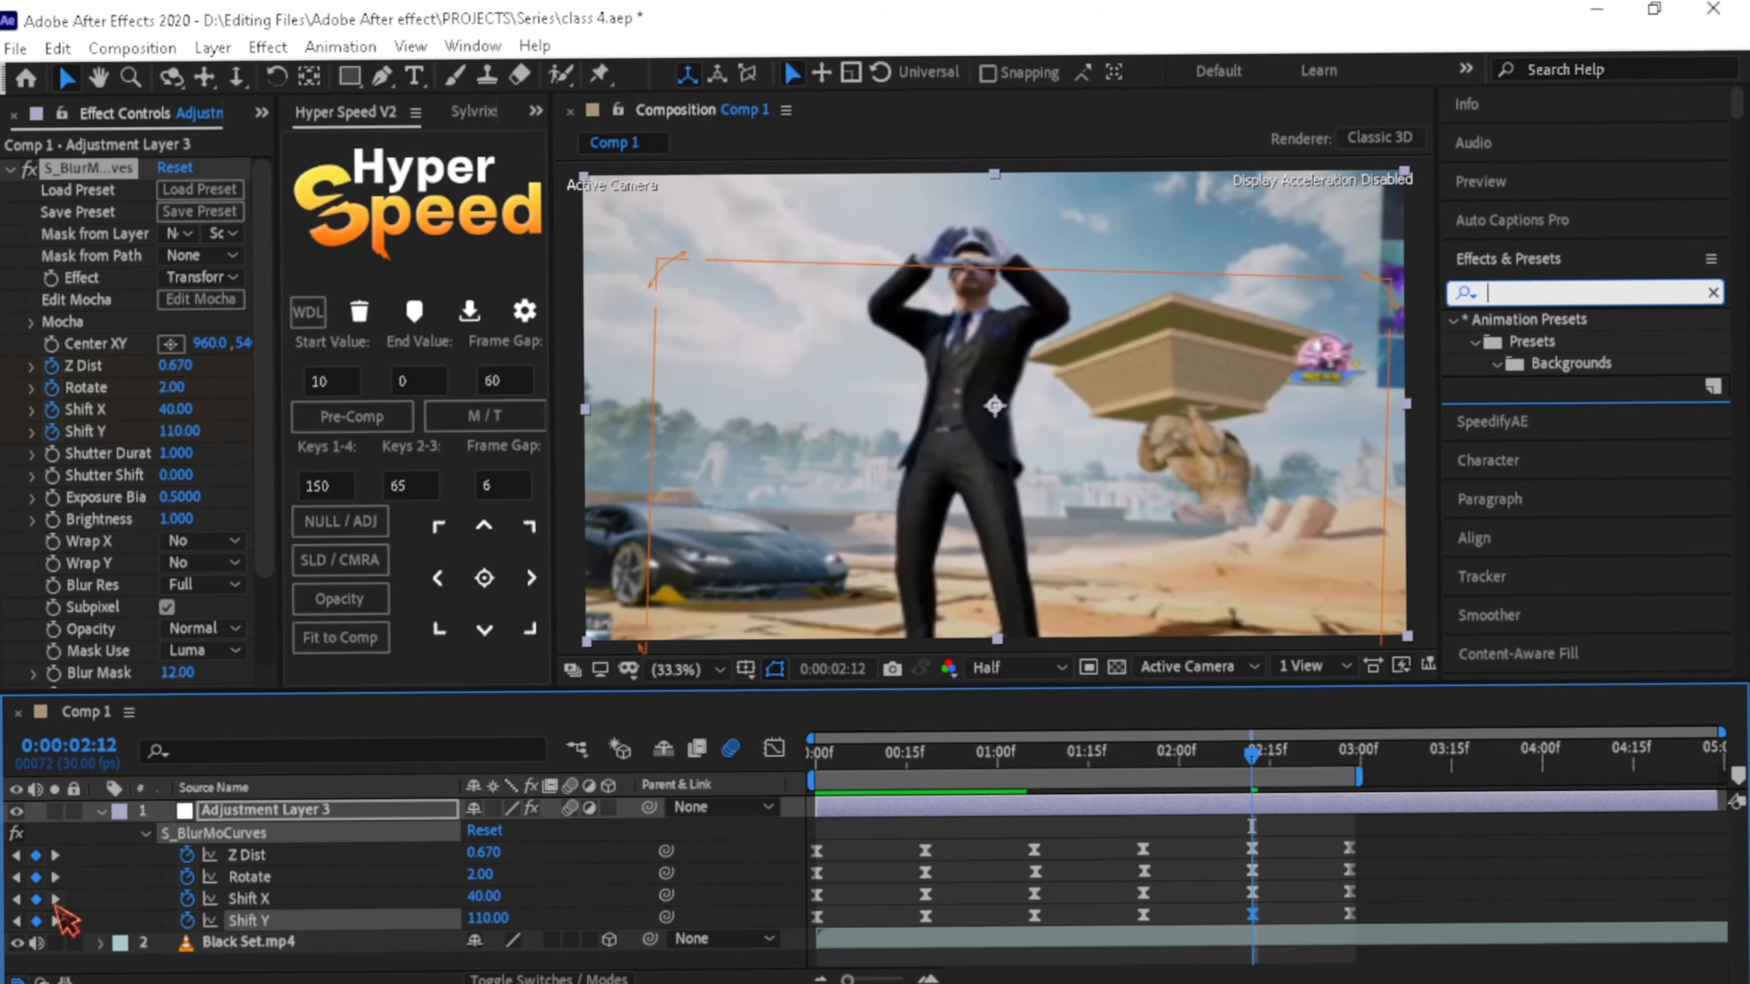
pyautogui.click(57, 916)
pyautogui.press('space')
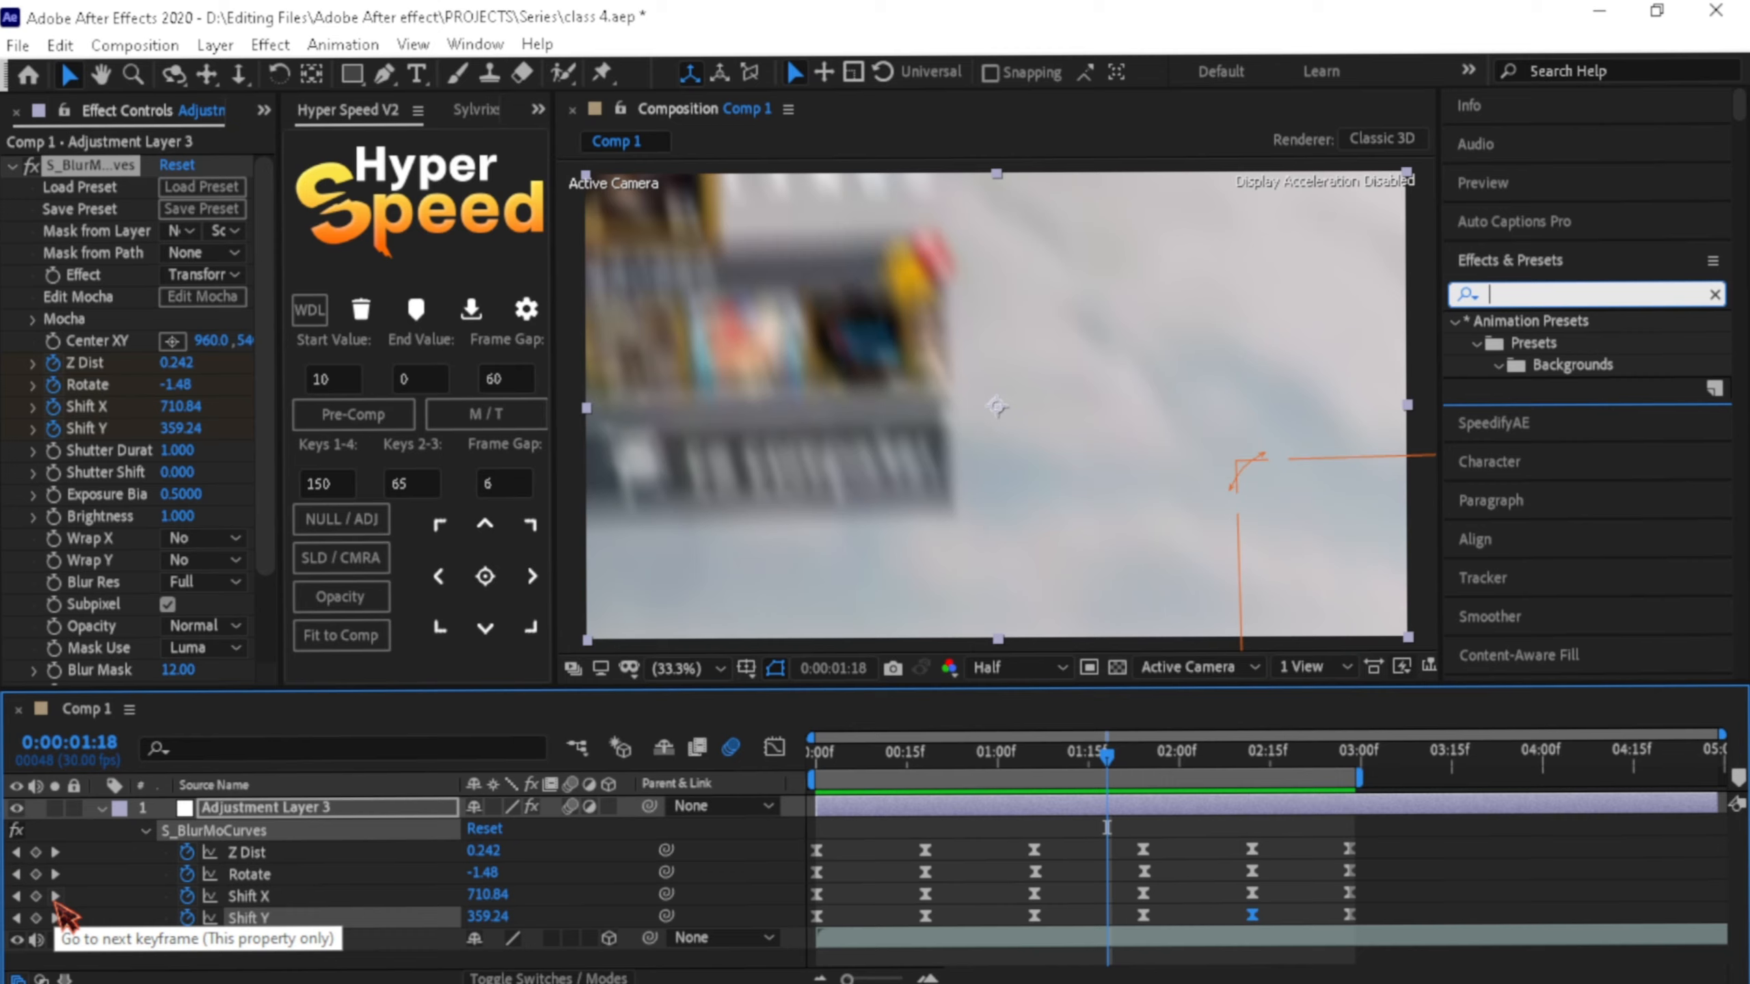
# - Delete the S_BlurMoCurves effect from the adjustment layer, restoring the work area to full length, and save the project
pyautogui.click(93, 159)
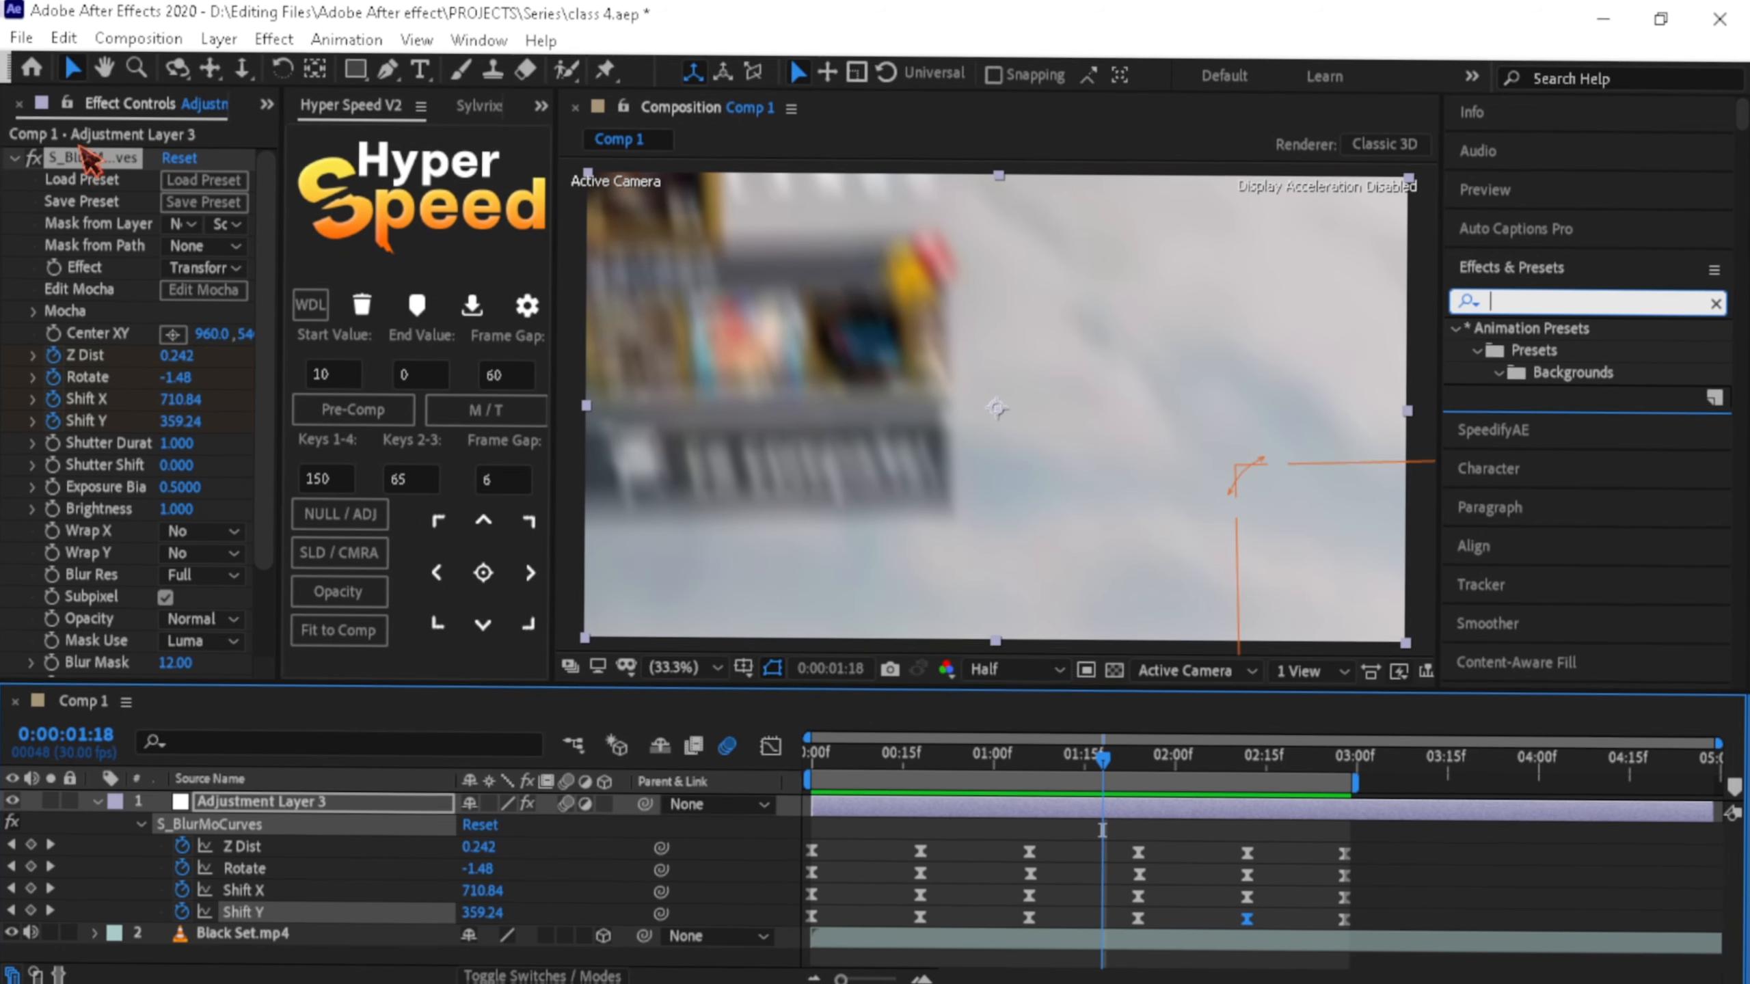
pyautogui.press('Delete')
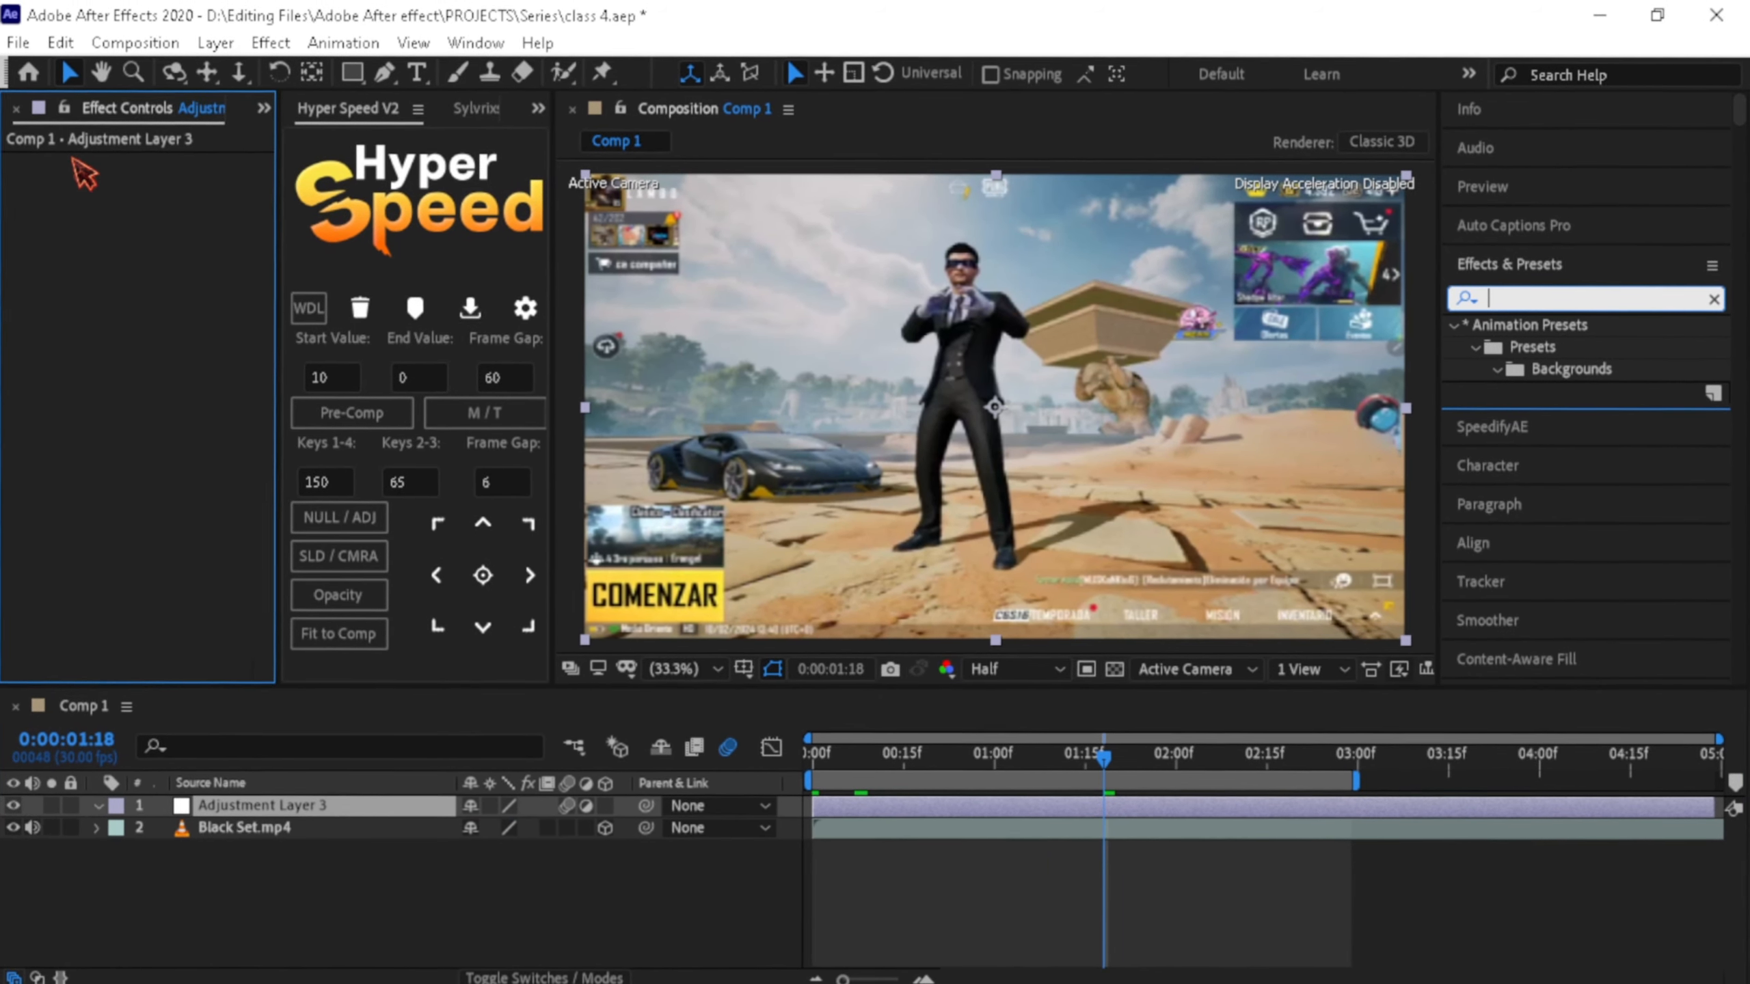
pyautogui.hotkey('ctrl', 's')
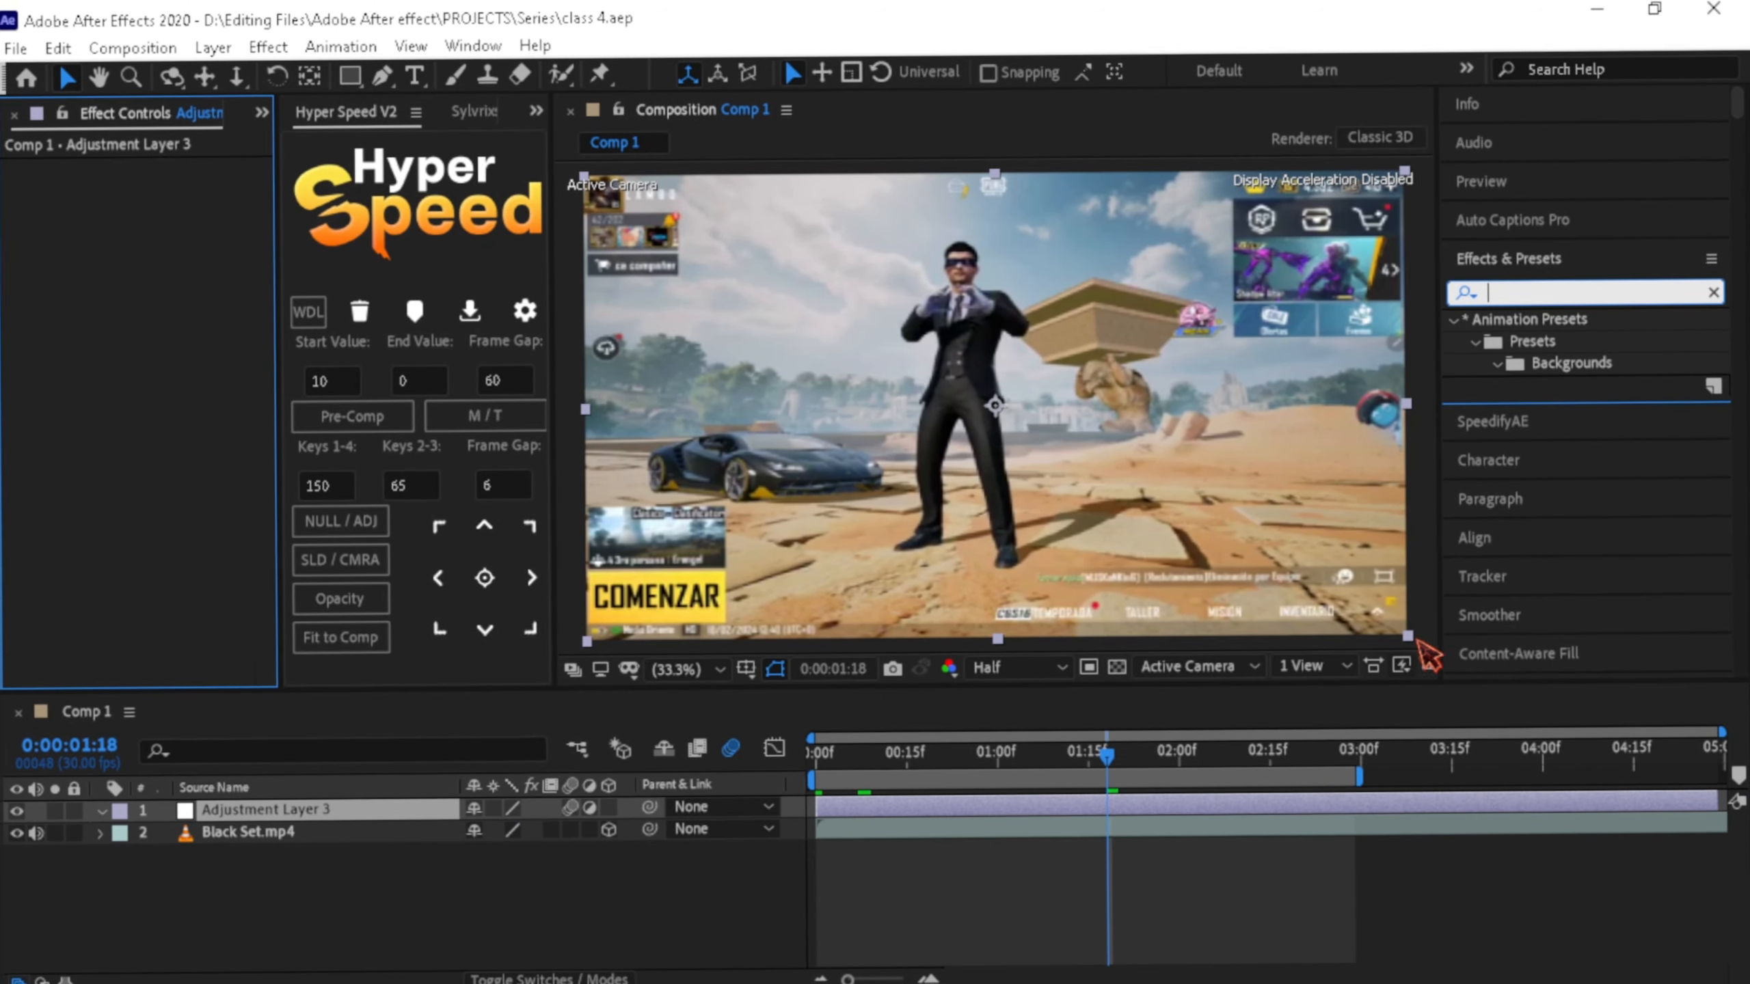
pyautogui.click(1361, 779)
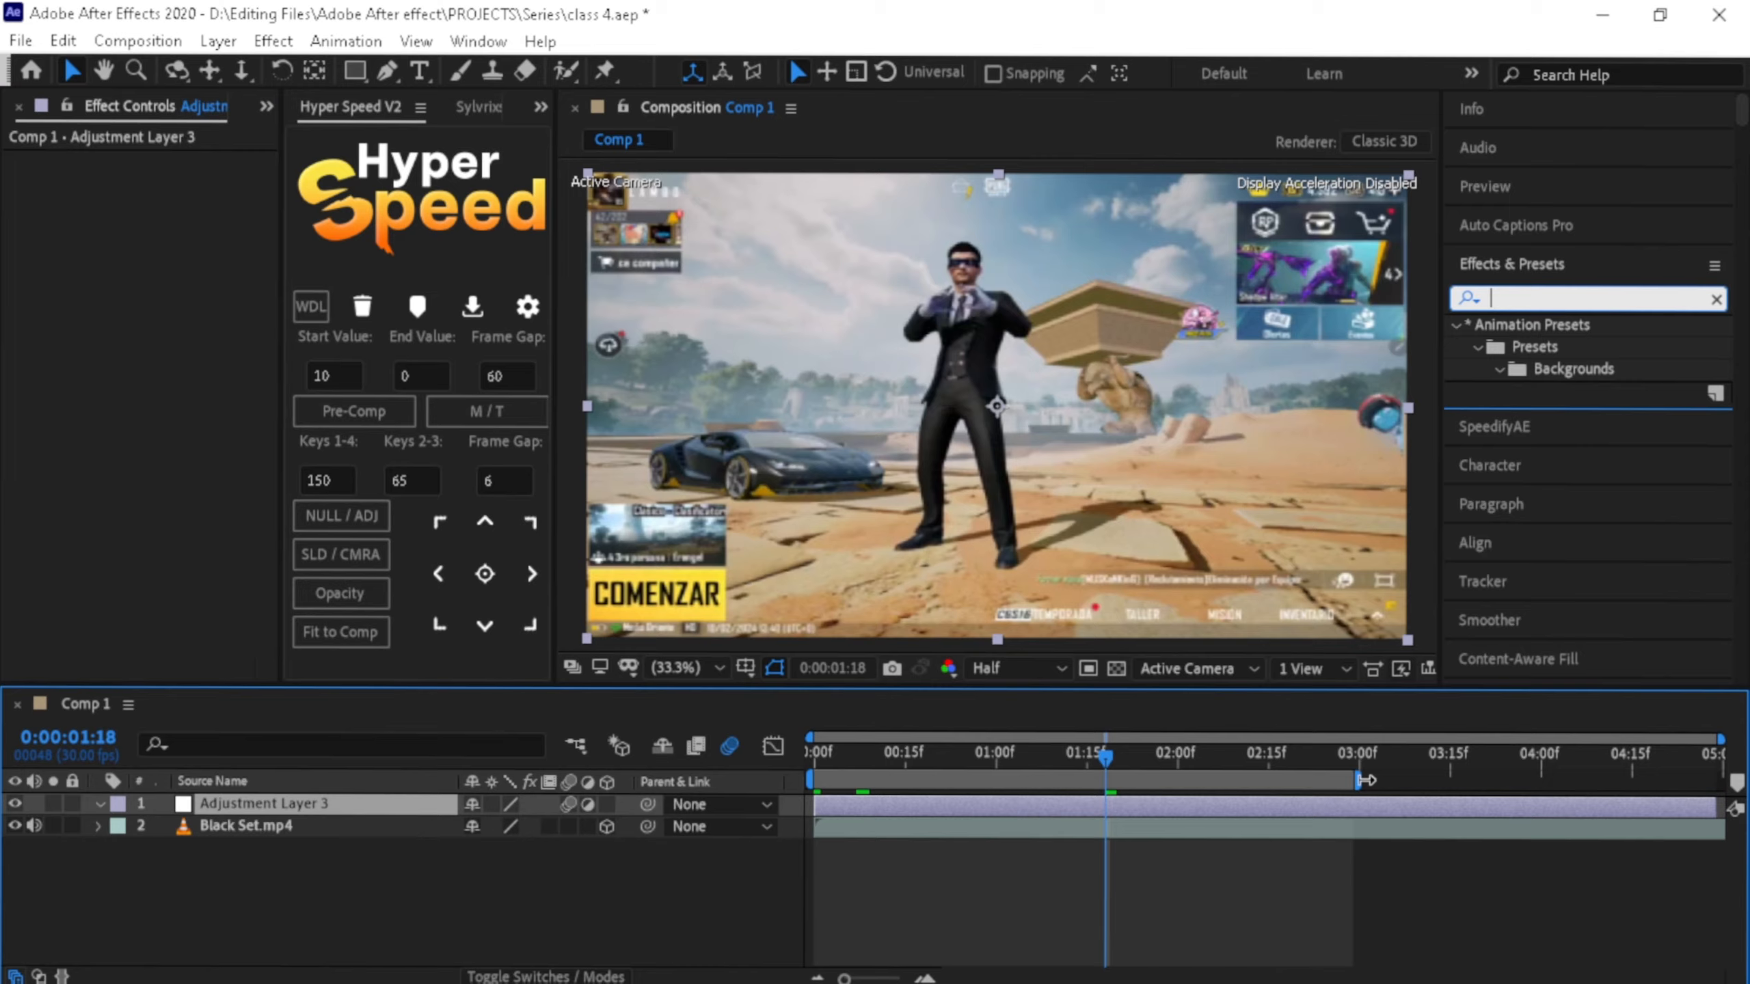
# - Check the Cinematic Zoom class details in the After_Effects_PUBG_Classes workbook in Excel and return to After Effects
pyautogui.hotkey('alt', 'Tab')
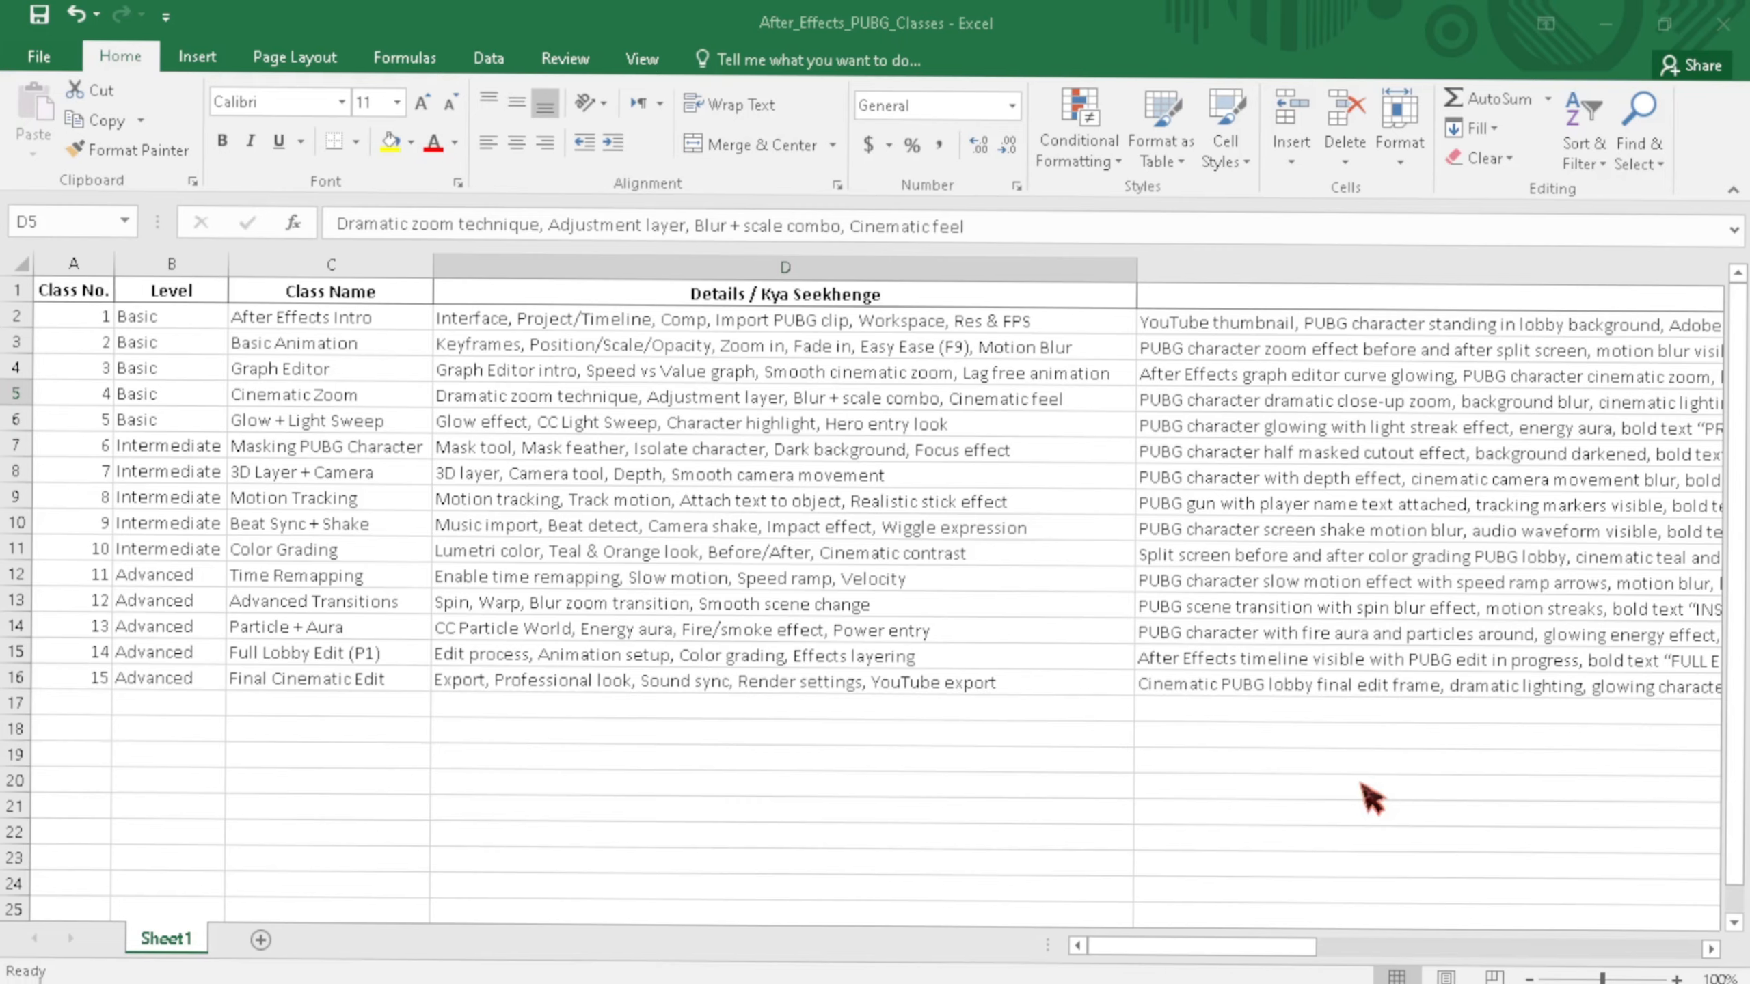
pyautogui.press('alt')
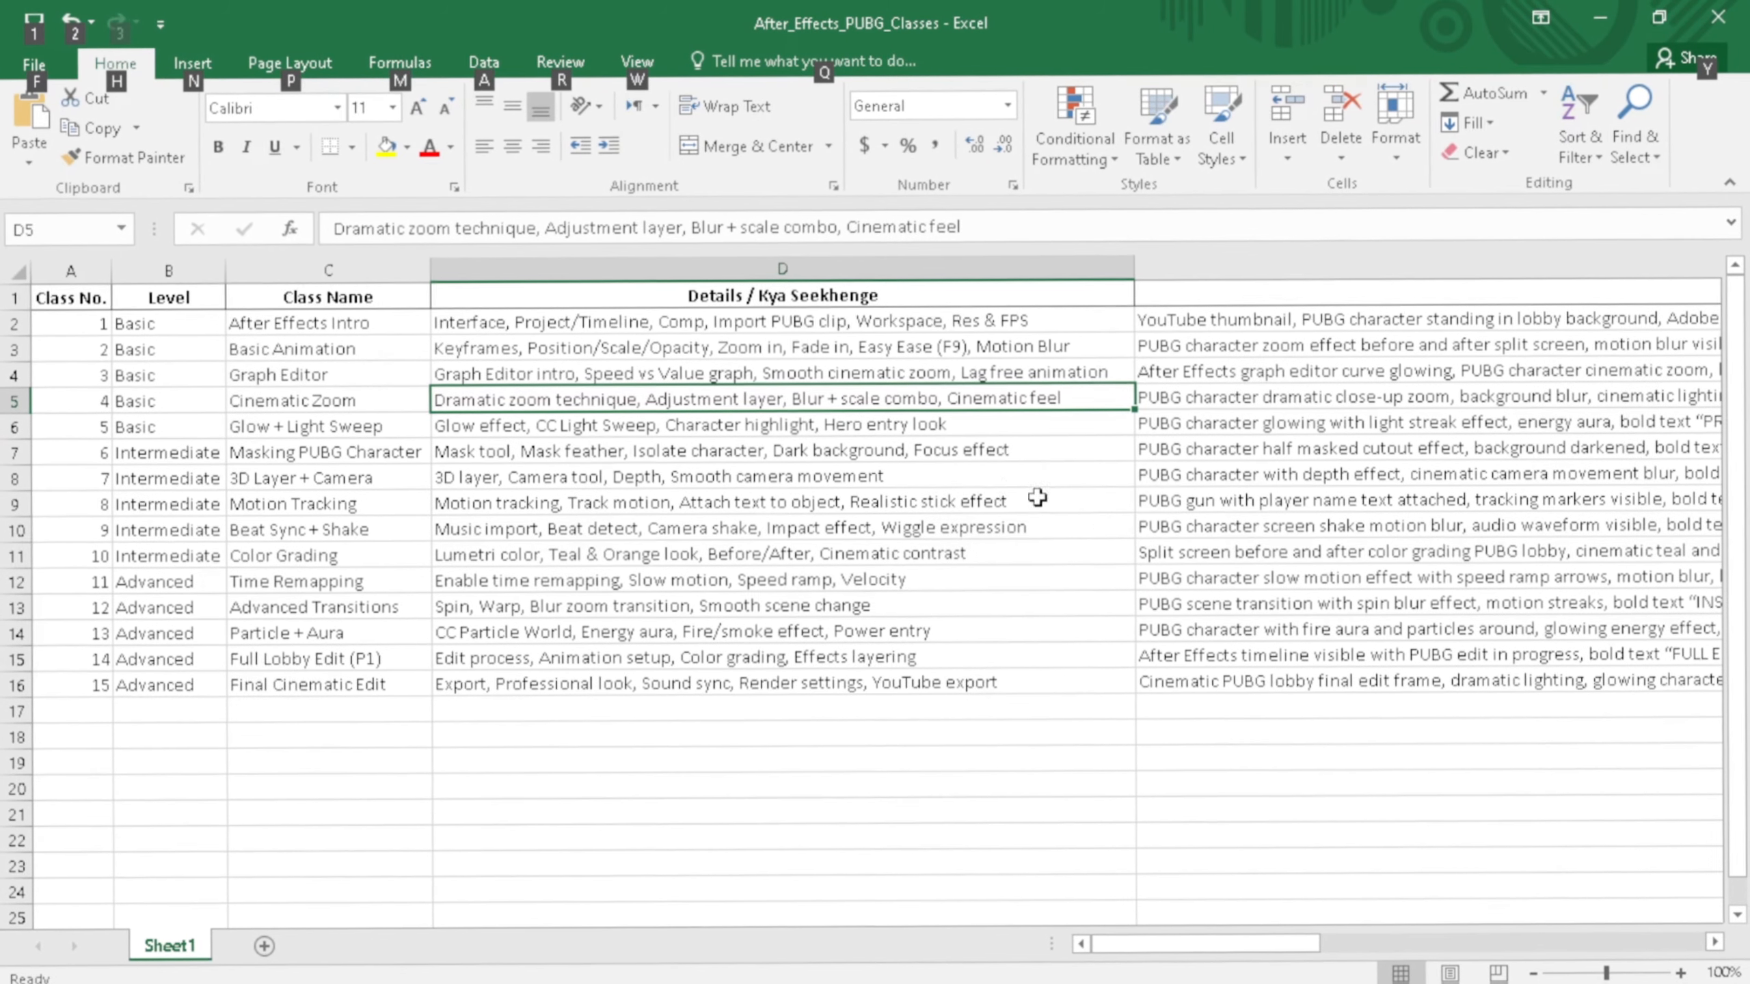
pyautogui.hotkey('alt', 'Tab')
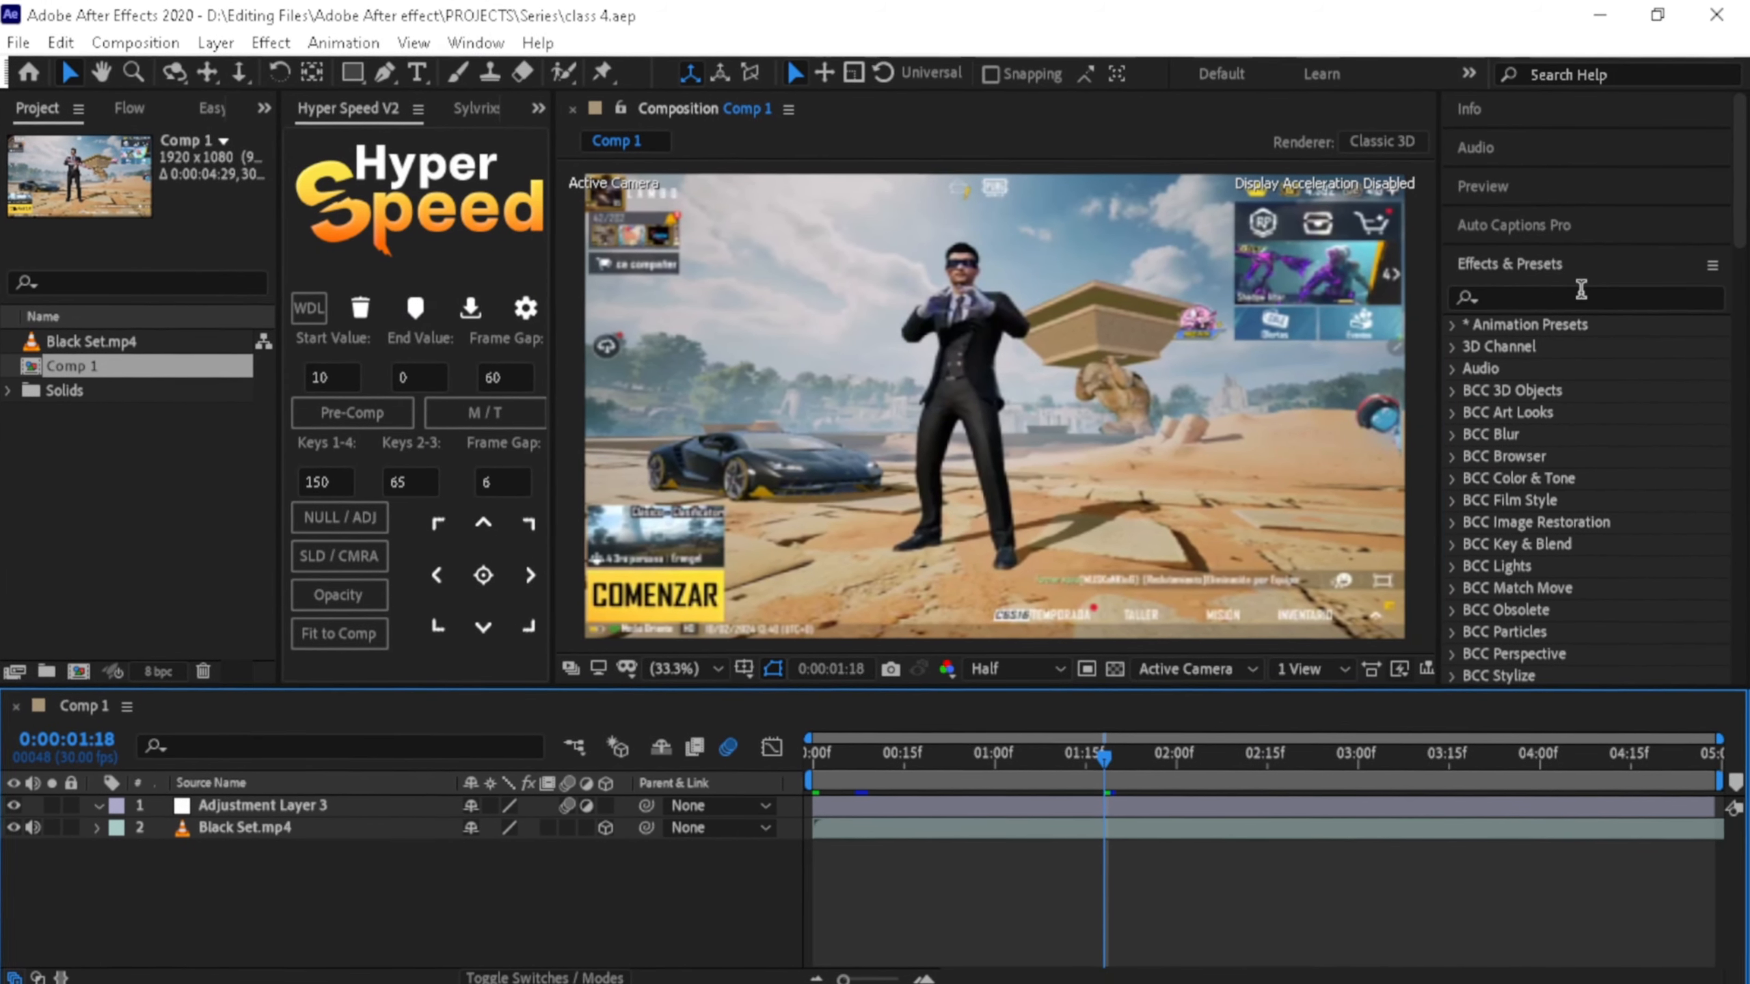
# - Search the effects and presets for "blur" and look through the user presets, BCC, built-in and Sapphire blur effects
pyautogui.click(1585, 294)
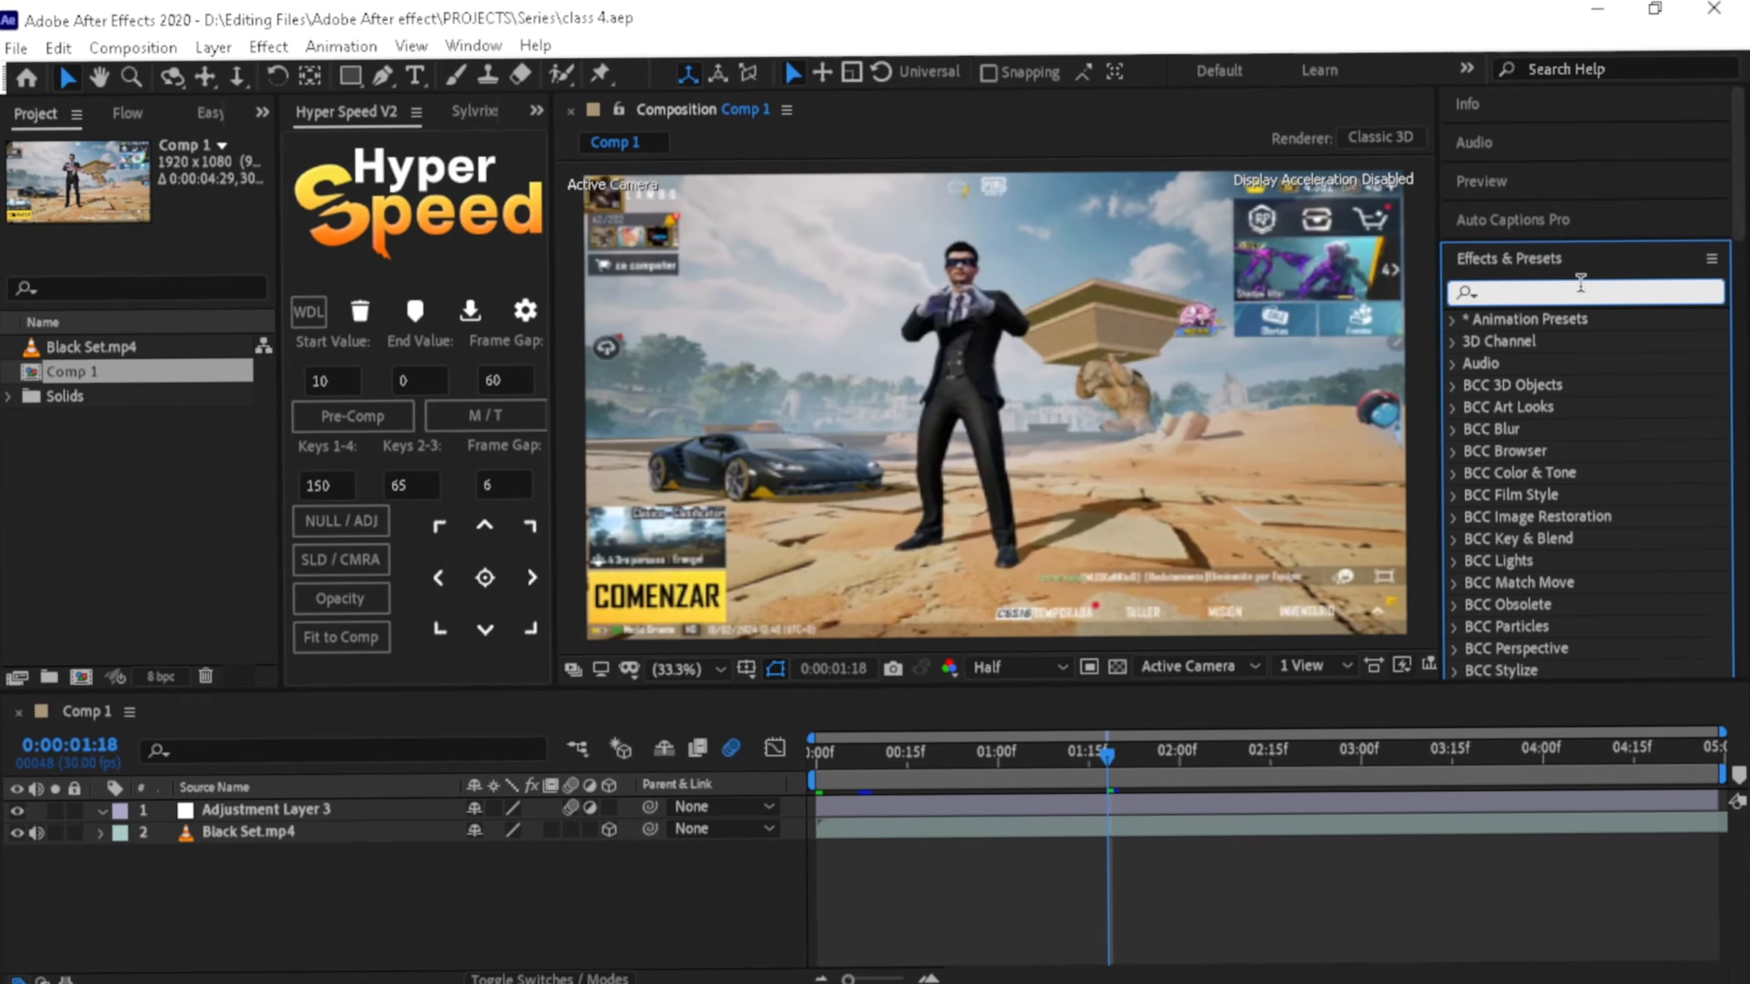
pyautogui.write('blur')
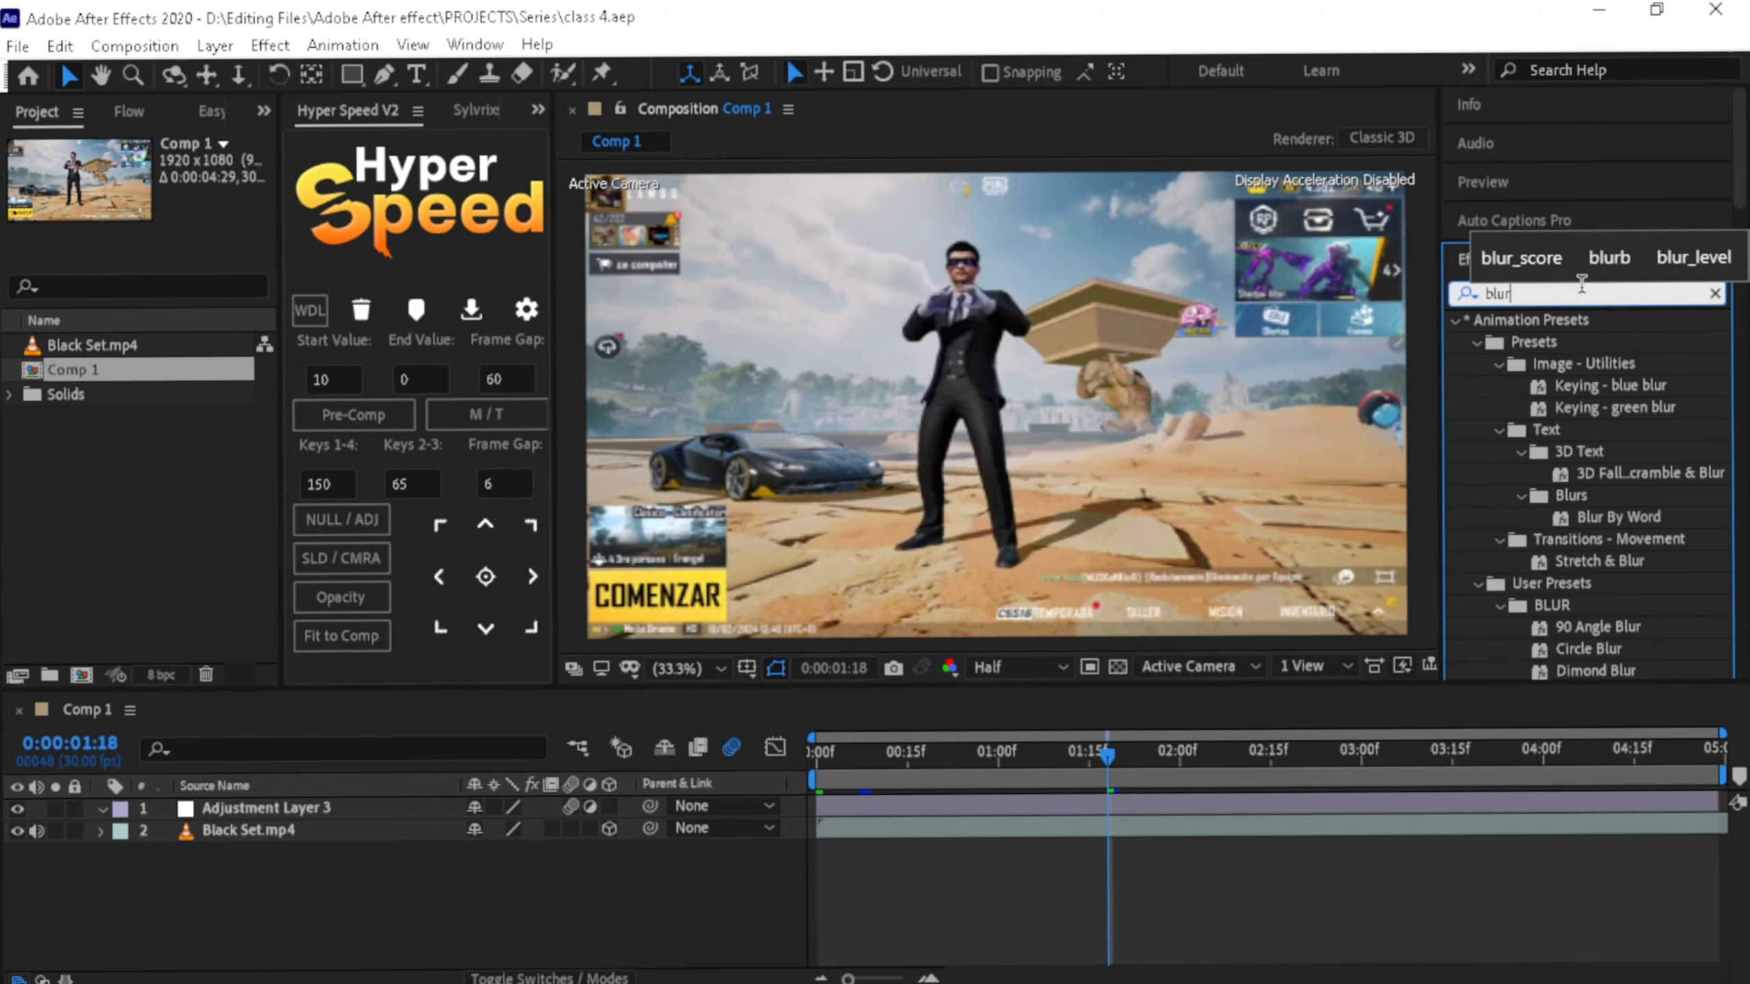
pyautogui.scroll(-8, 1547, 513)
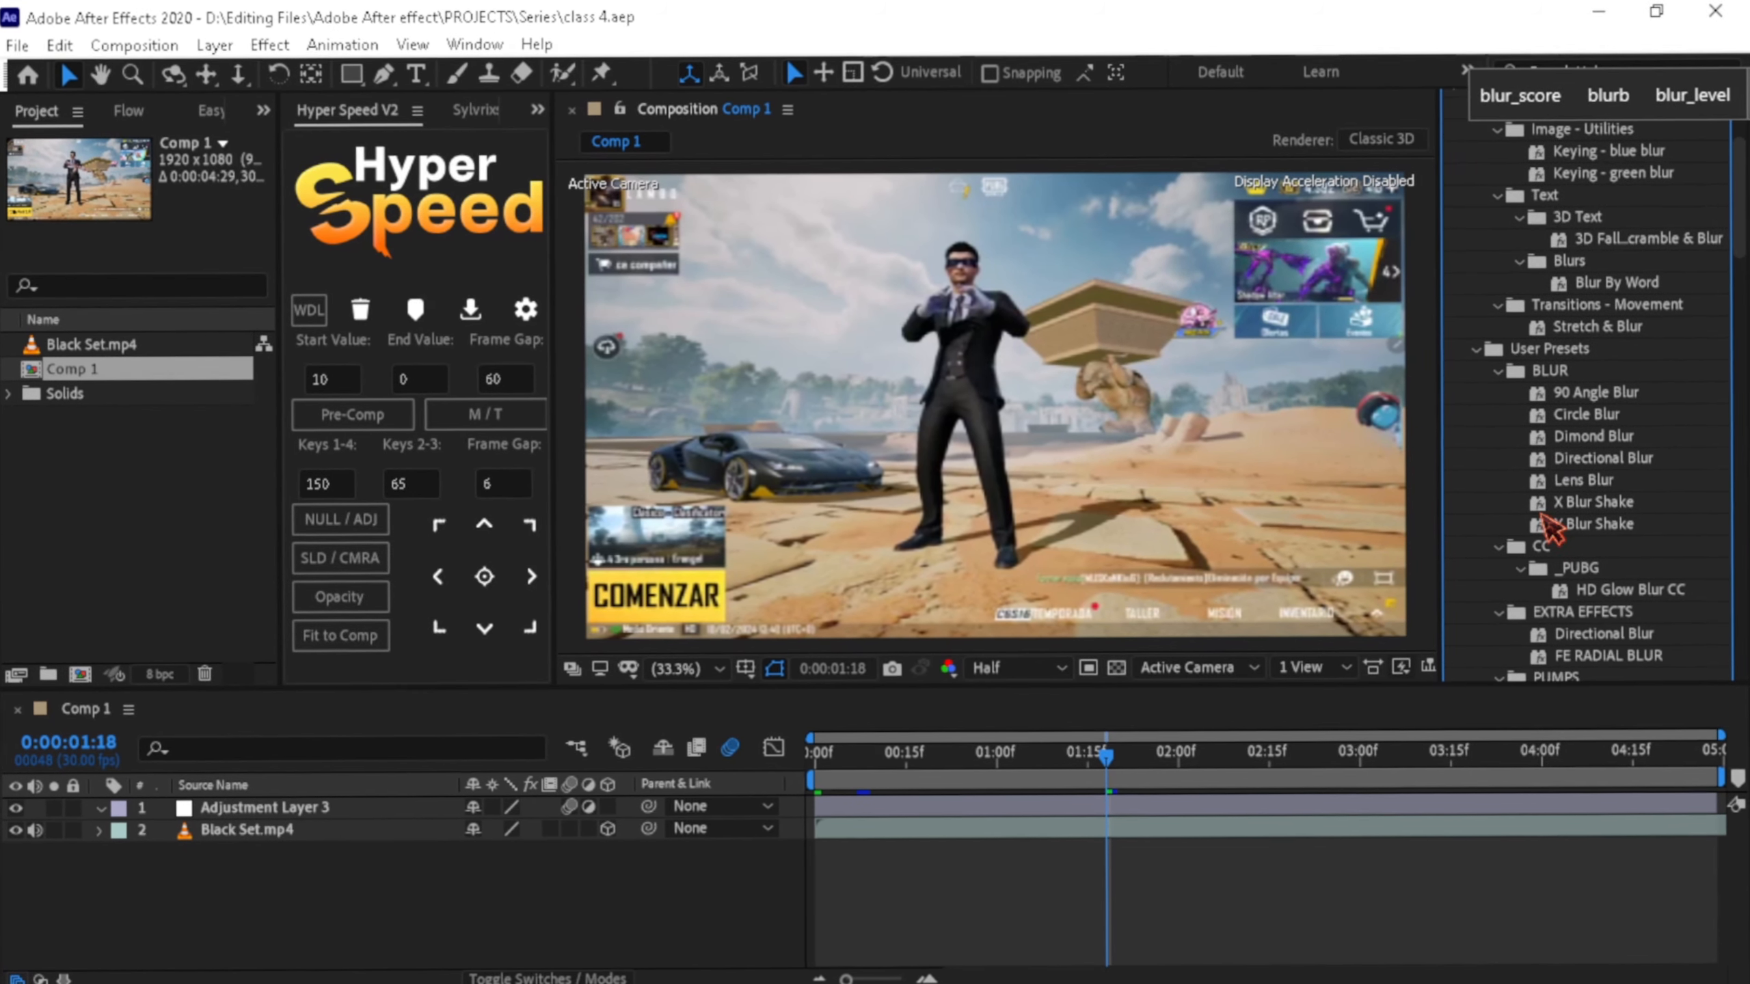
pyautogui.scroll(-10, 1547, 530)
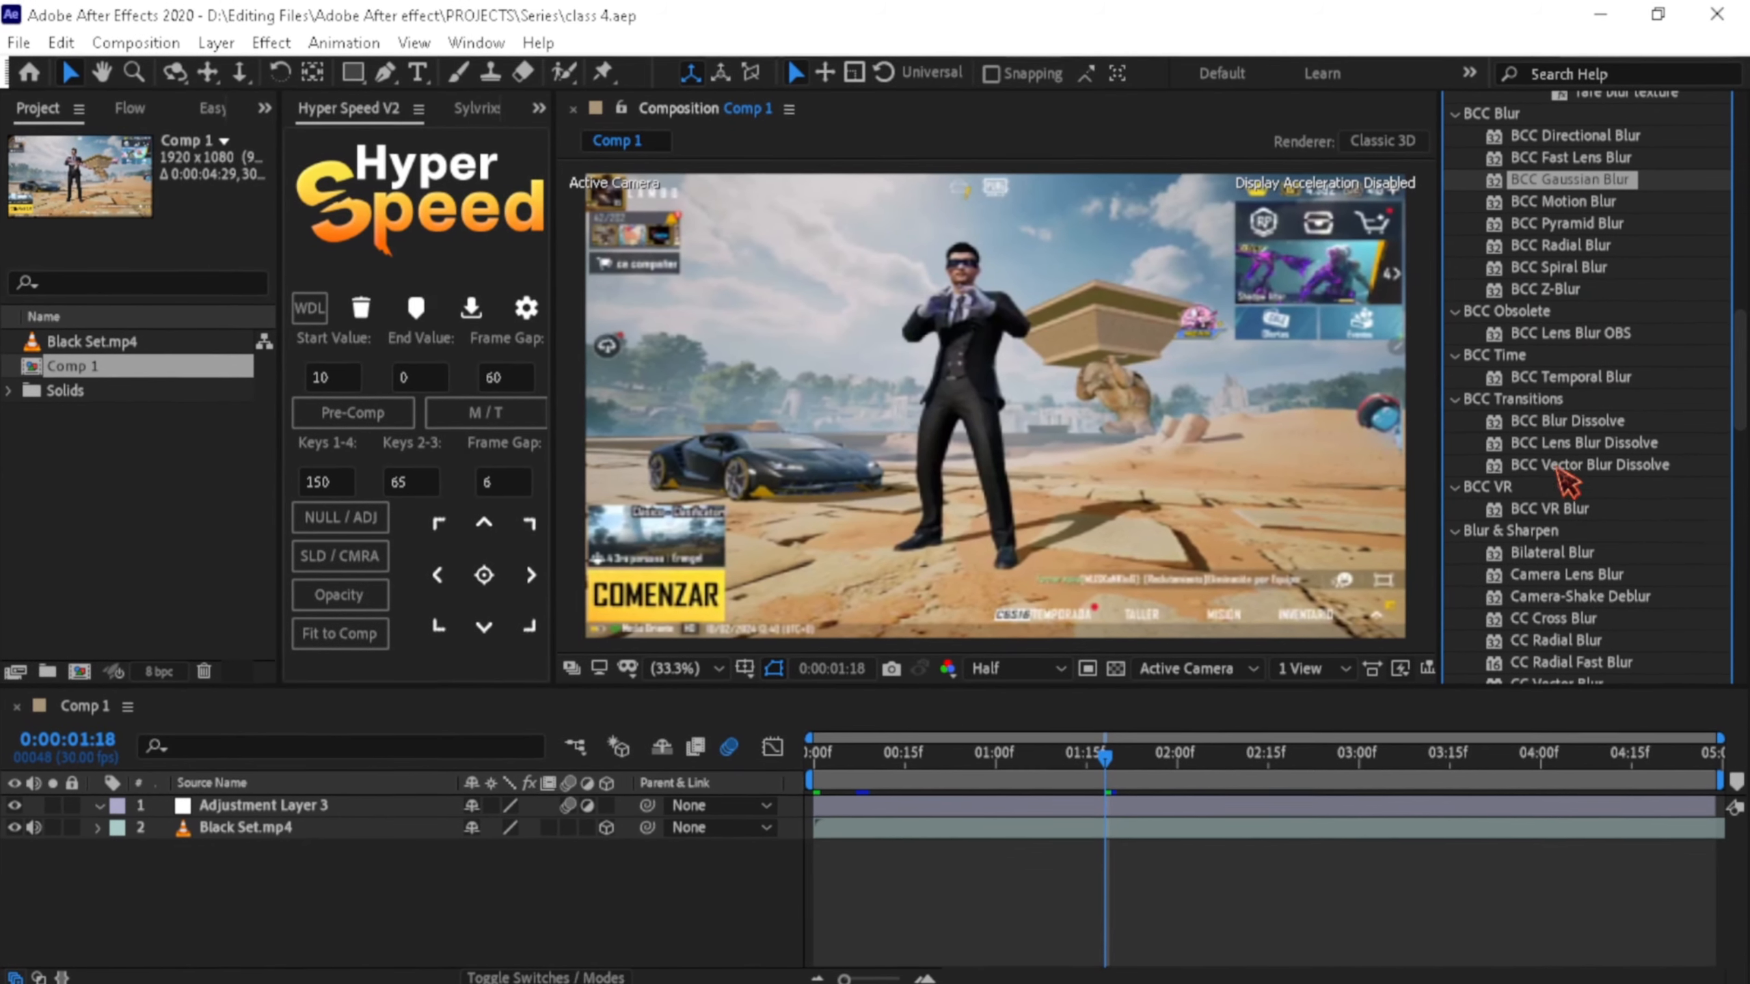
pyautogui.scroll(-3, 1533, 545)
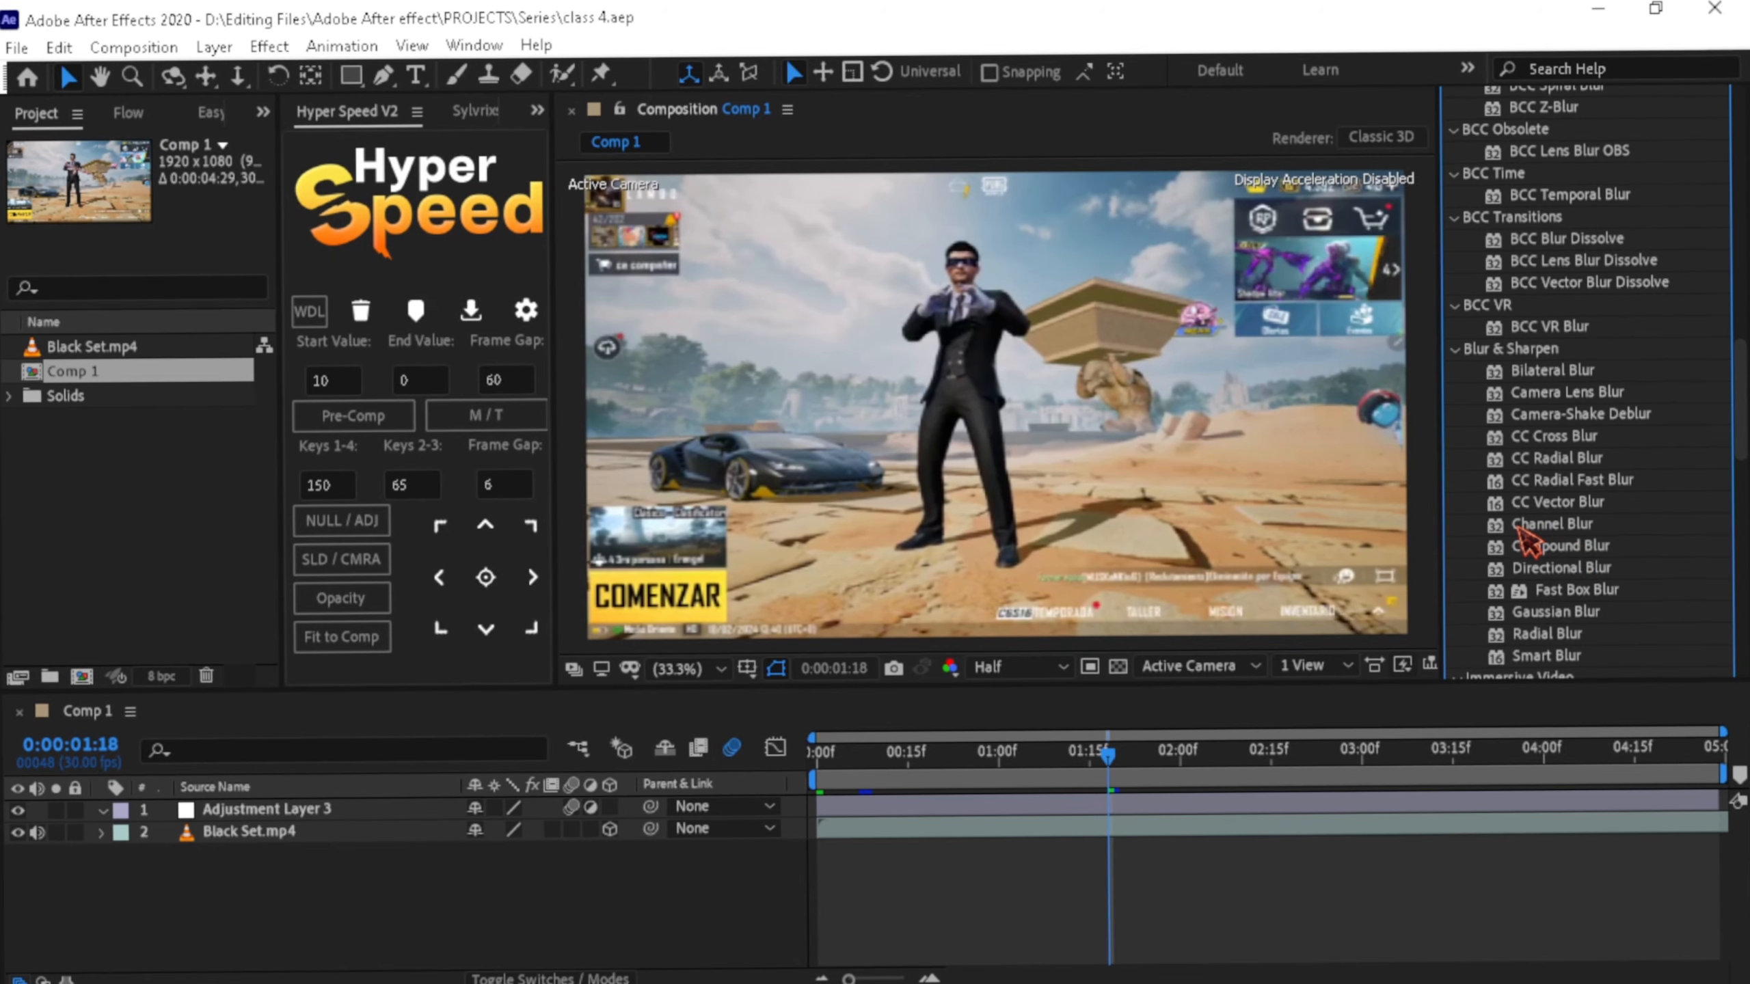
pyautogui.scroll(-7, 1524, 541)
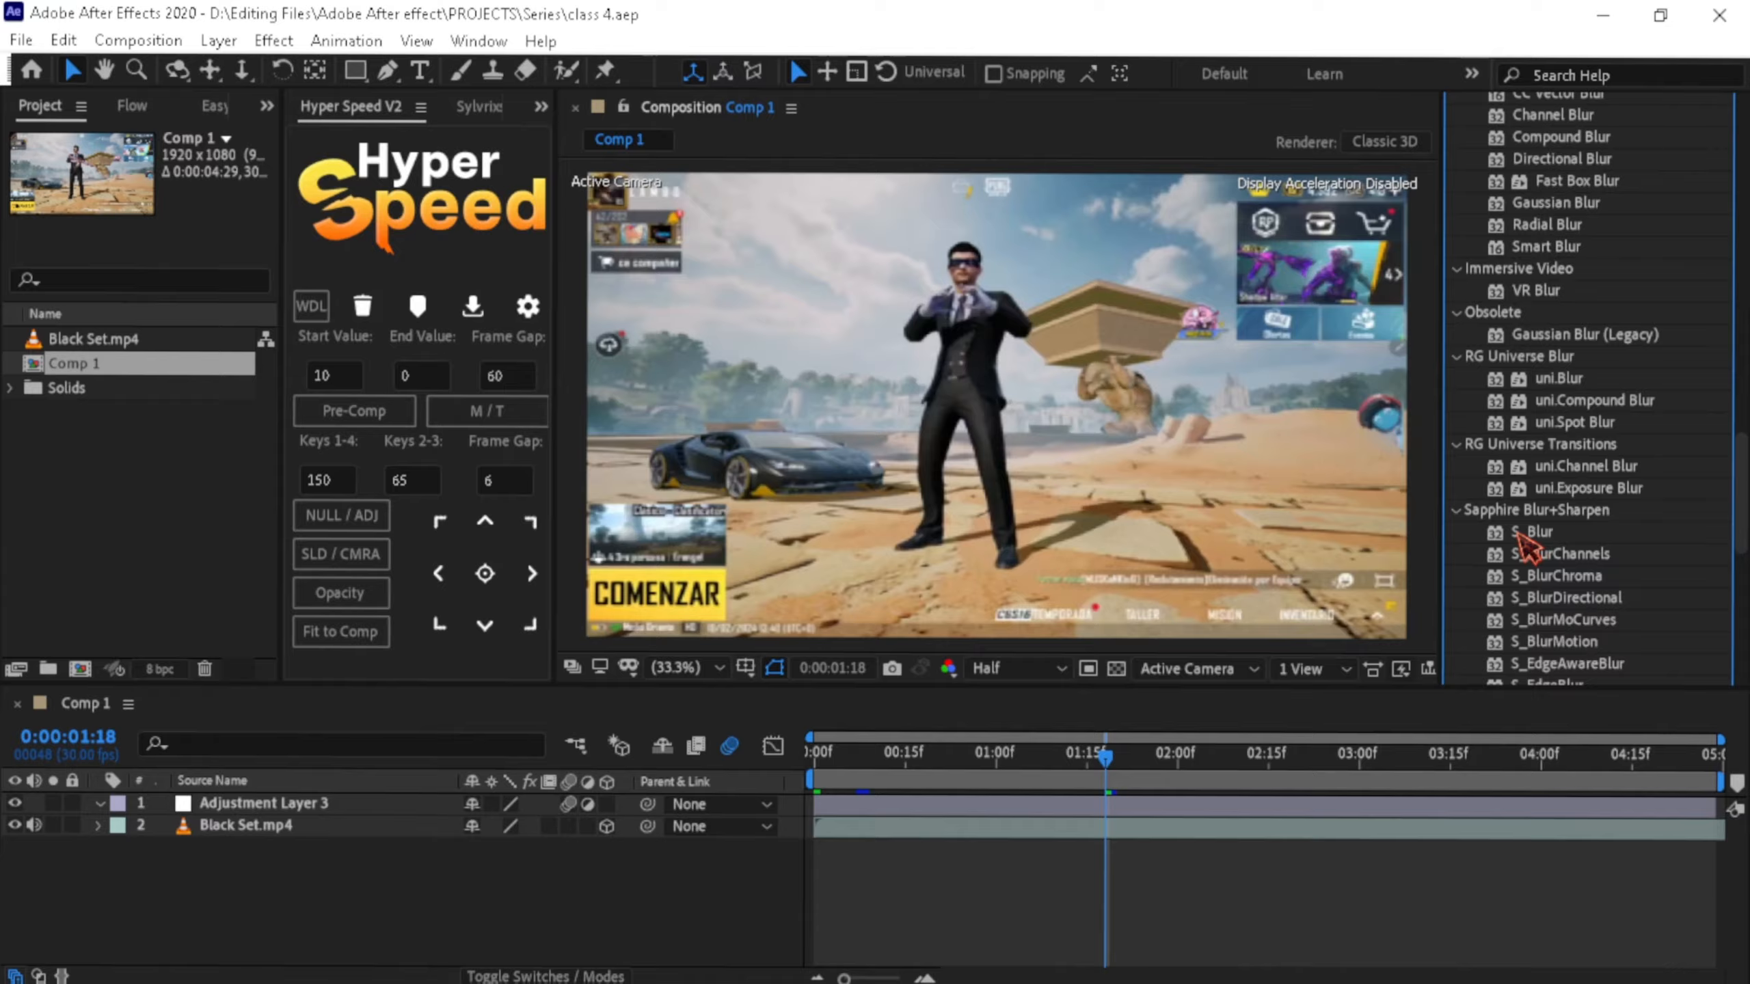
pyautogui.scroll(15, 1533, 614)
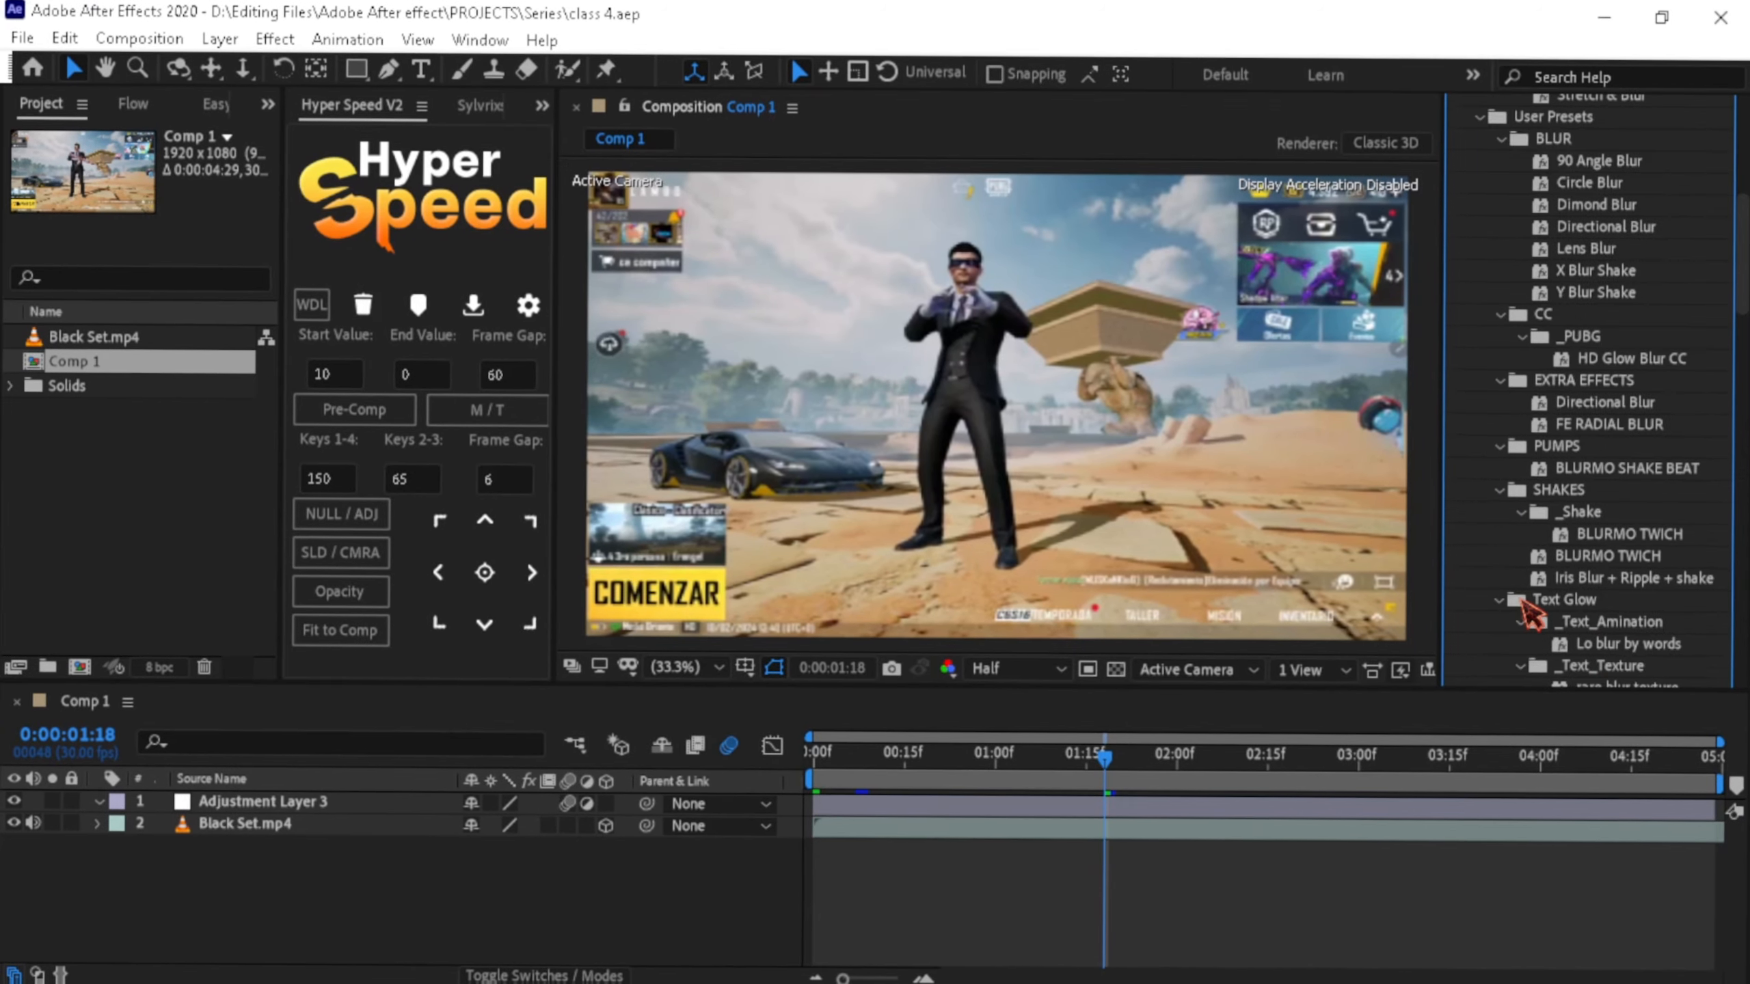
pyautogui.scroll(5, 1530, 611)
# - Apply BCC Gaussian Blur to the adjustment layer and try Horizontal Blur amounts such as 4.0
pyautogui.click(1145, 812)
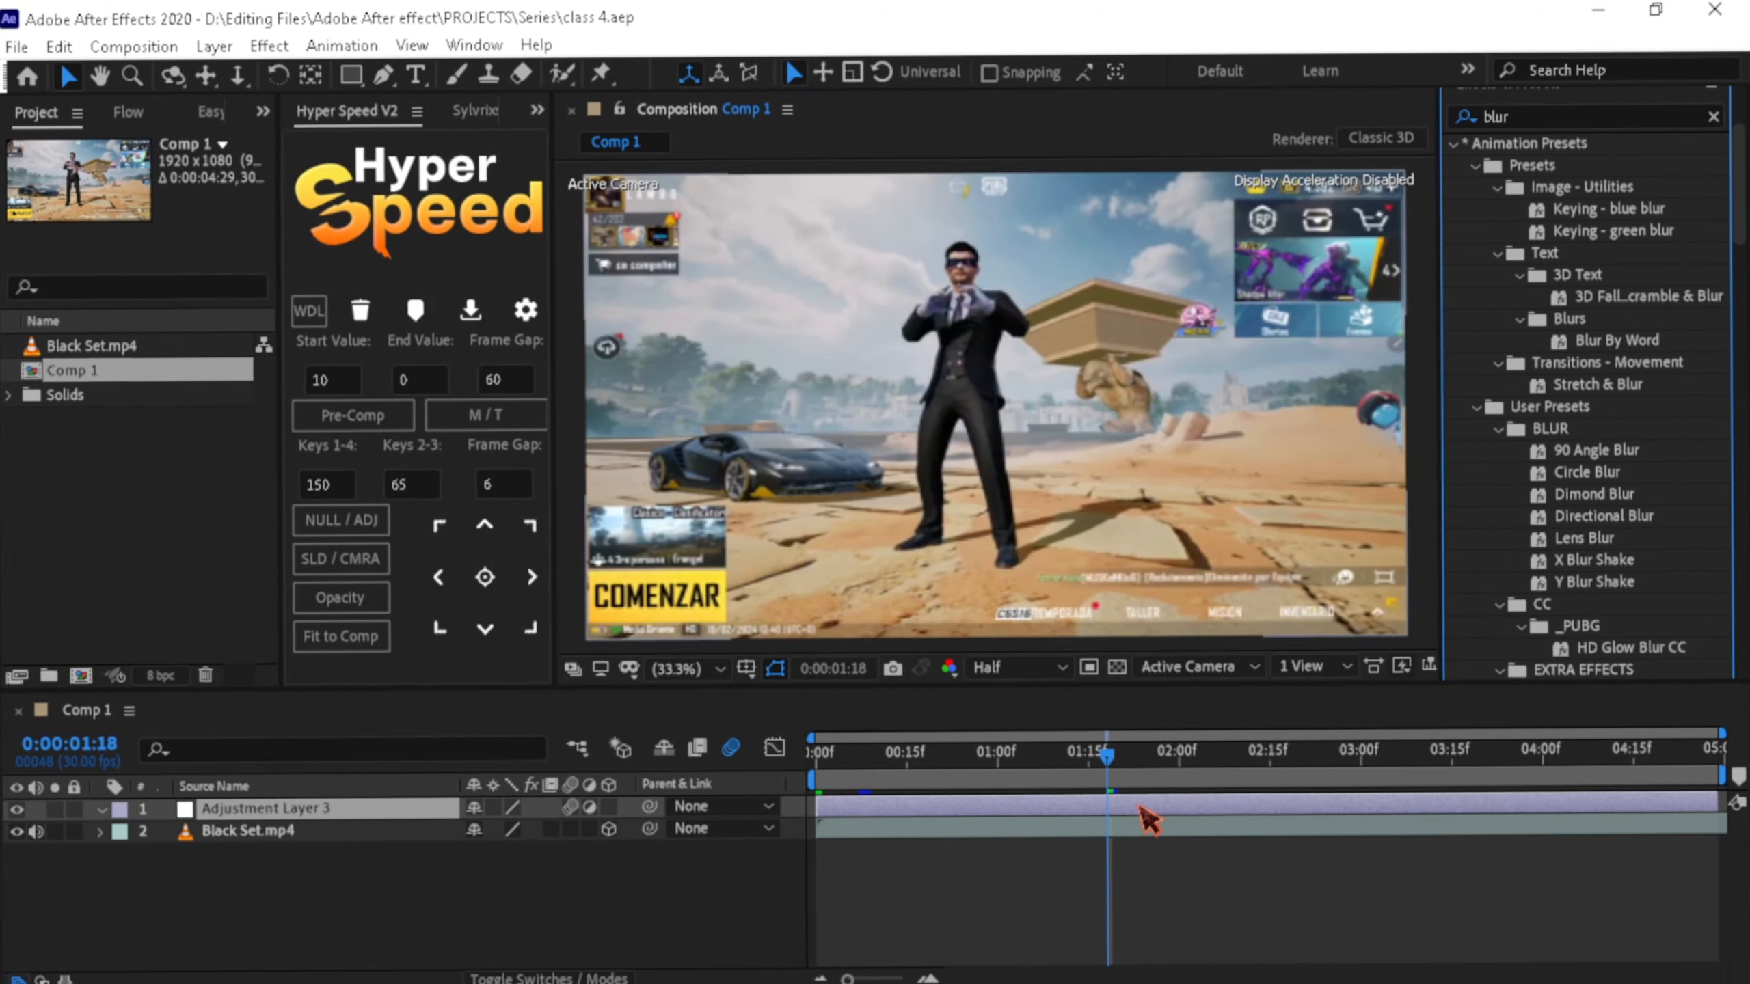
pyautogui.hotkey('ctrl', 'space')
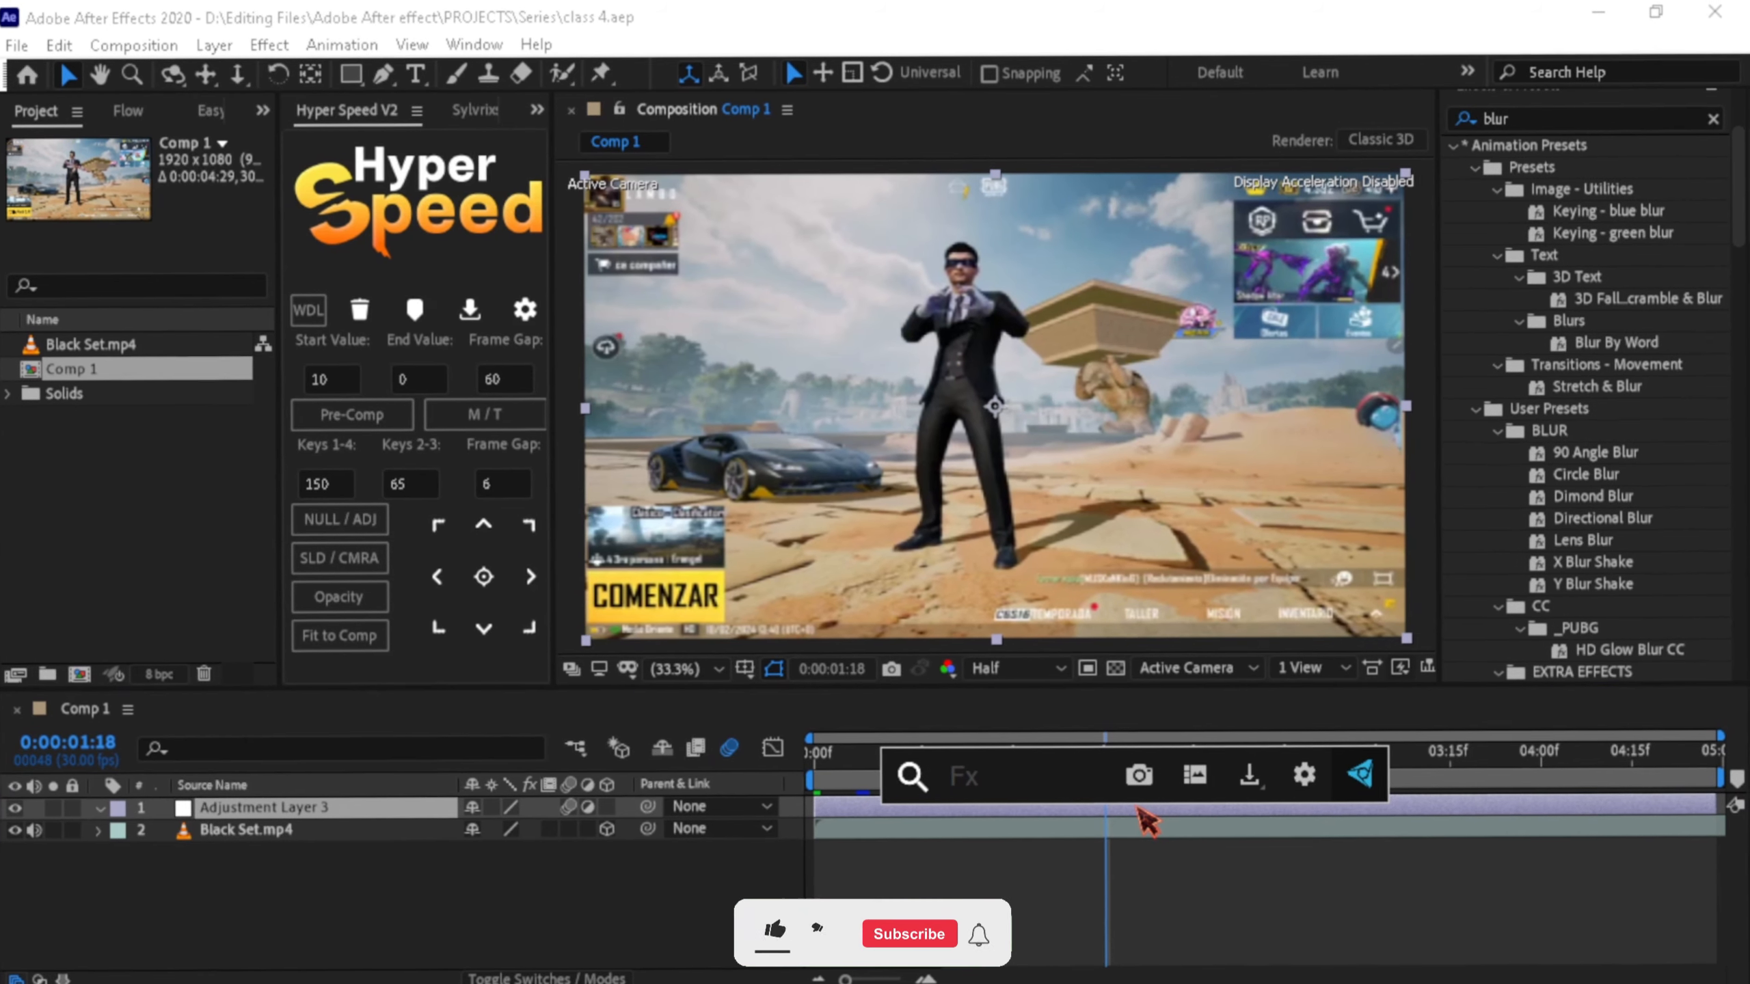
pyautogui.write('gu')
pyautogui.click(1451, 637)
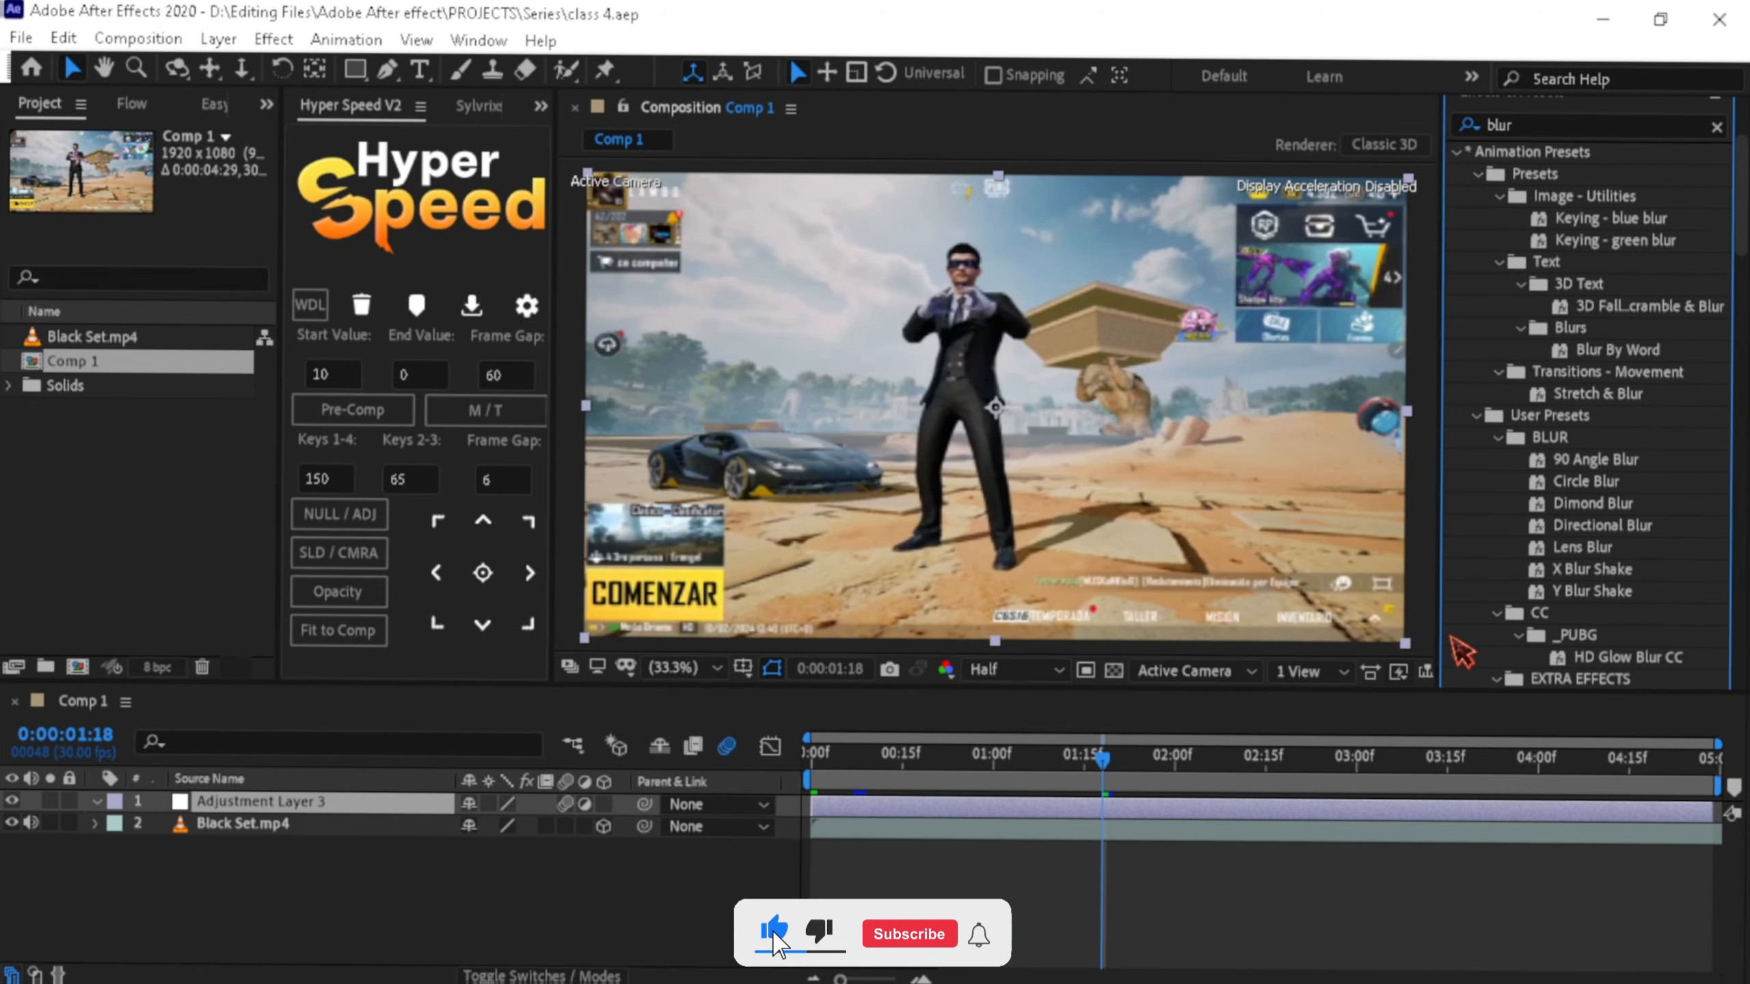
pyautogui.scroll(-10, 1461, 652)
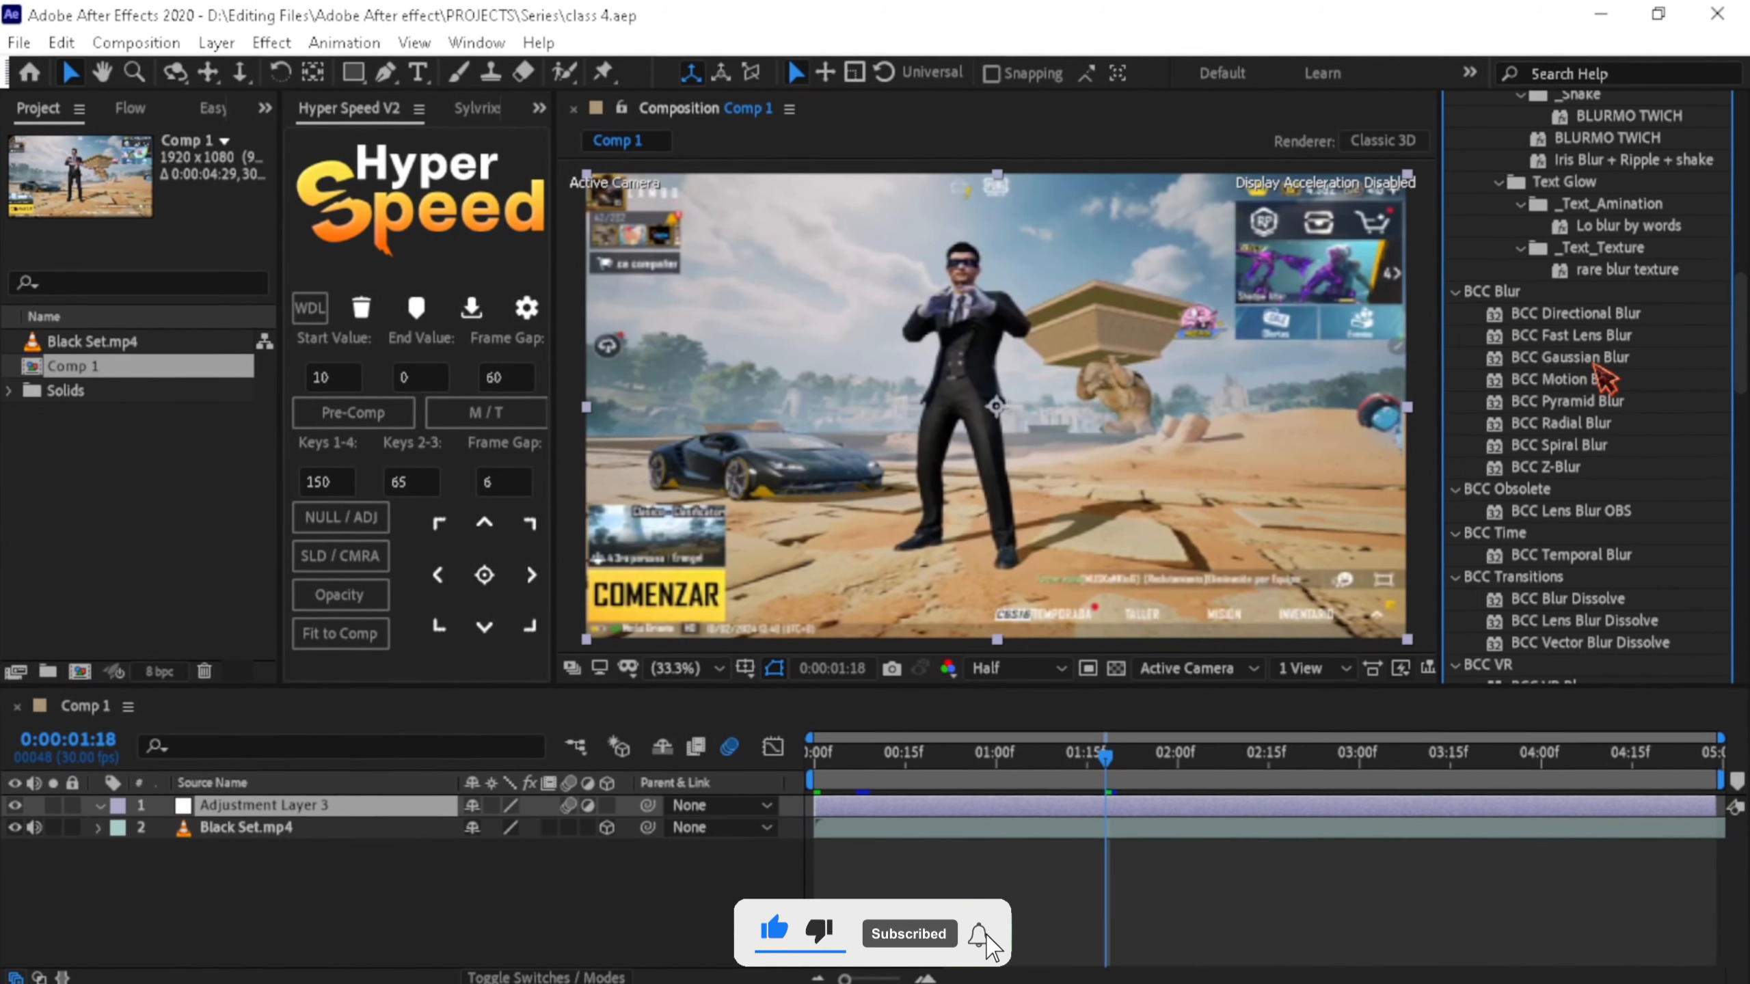
pyautogui.moveTo(1592, 363); pyautogui.dragTo(1167, 805)
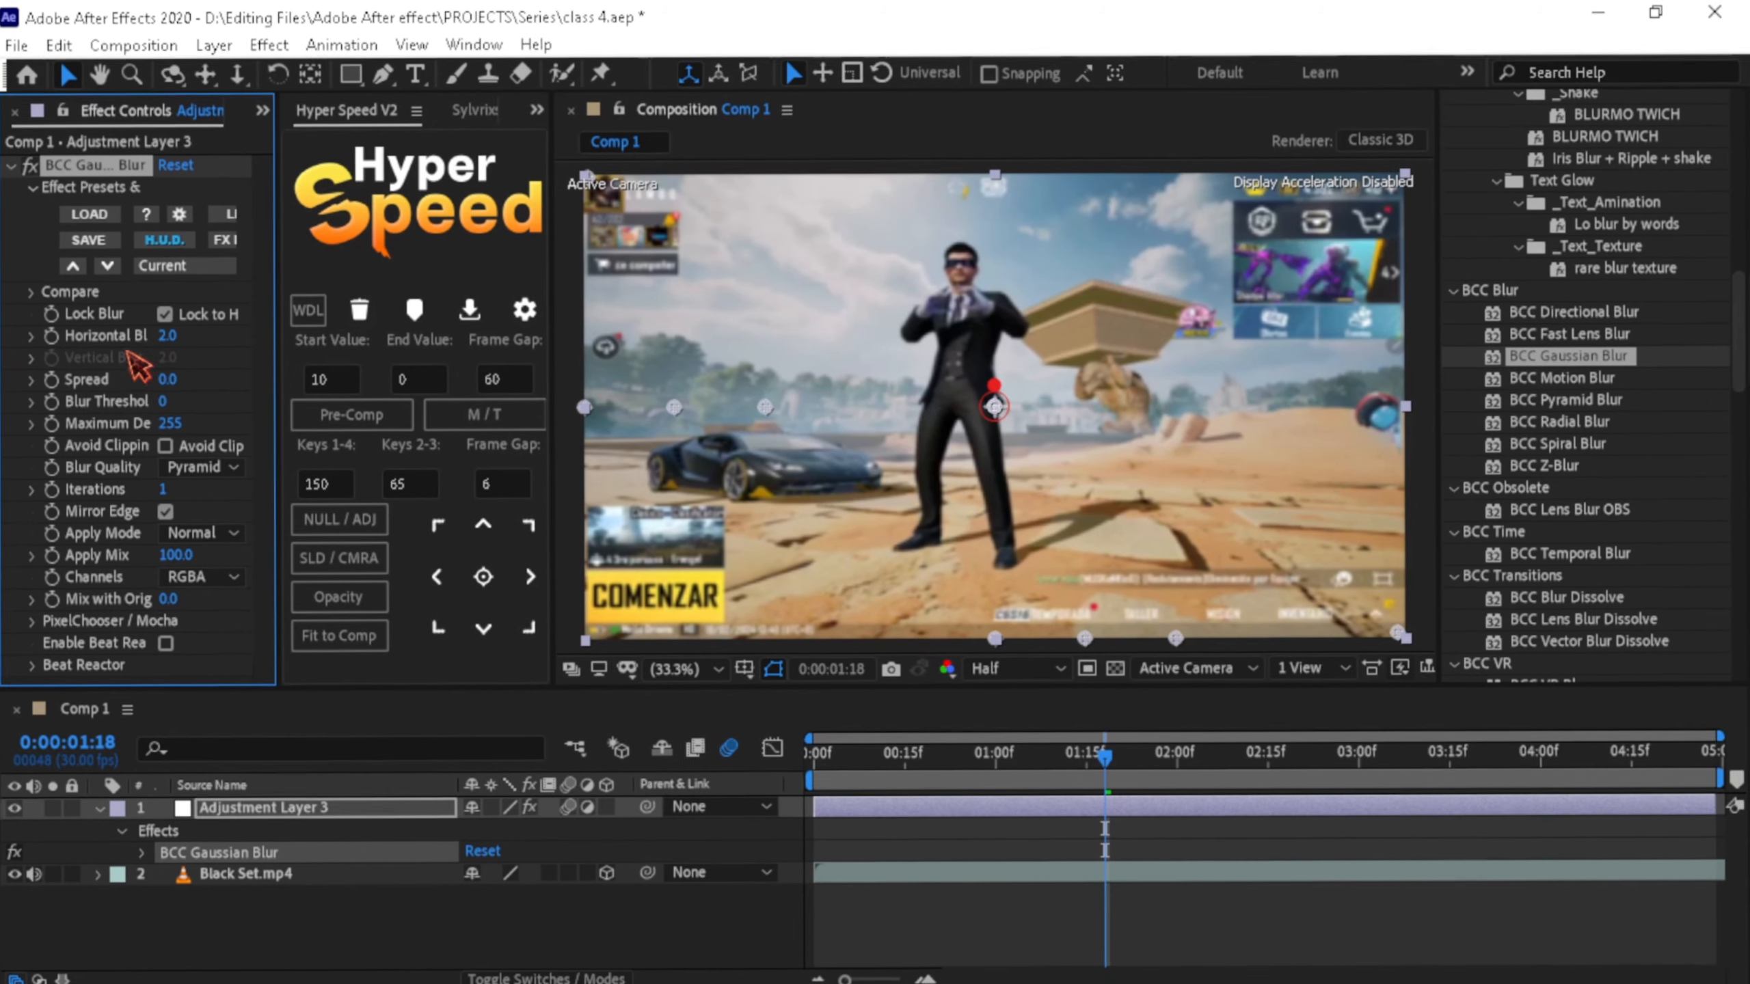
pyautogui.moveTo(168, 335)
pyautogui.mouseDown()
pyautogui.moveTo(202, 338)
pyautogui.moveTo(163, 335)
pyautogui.mouseUp()
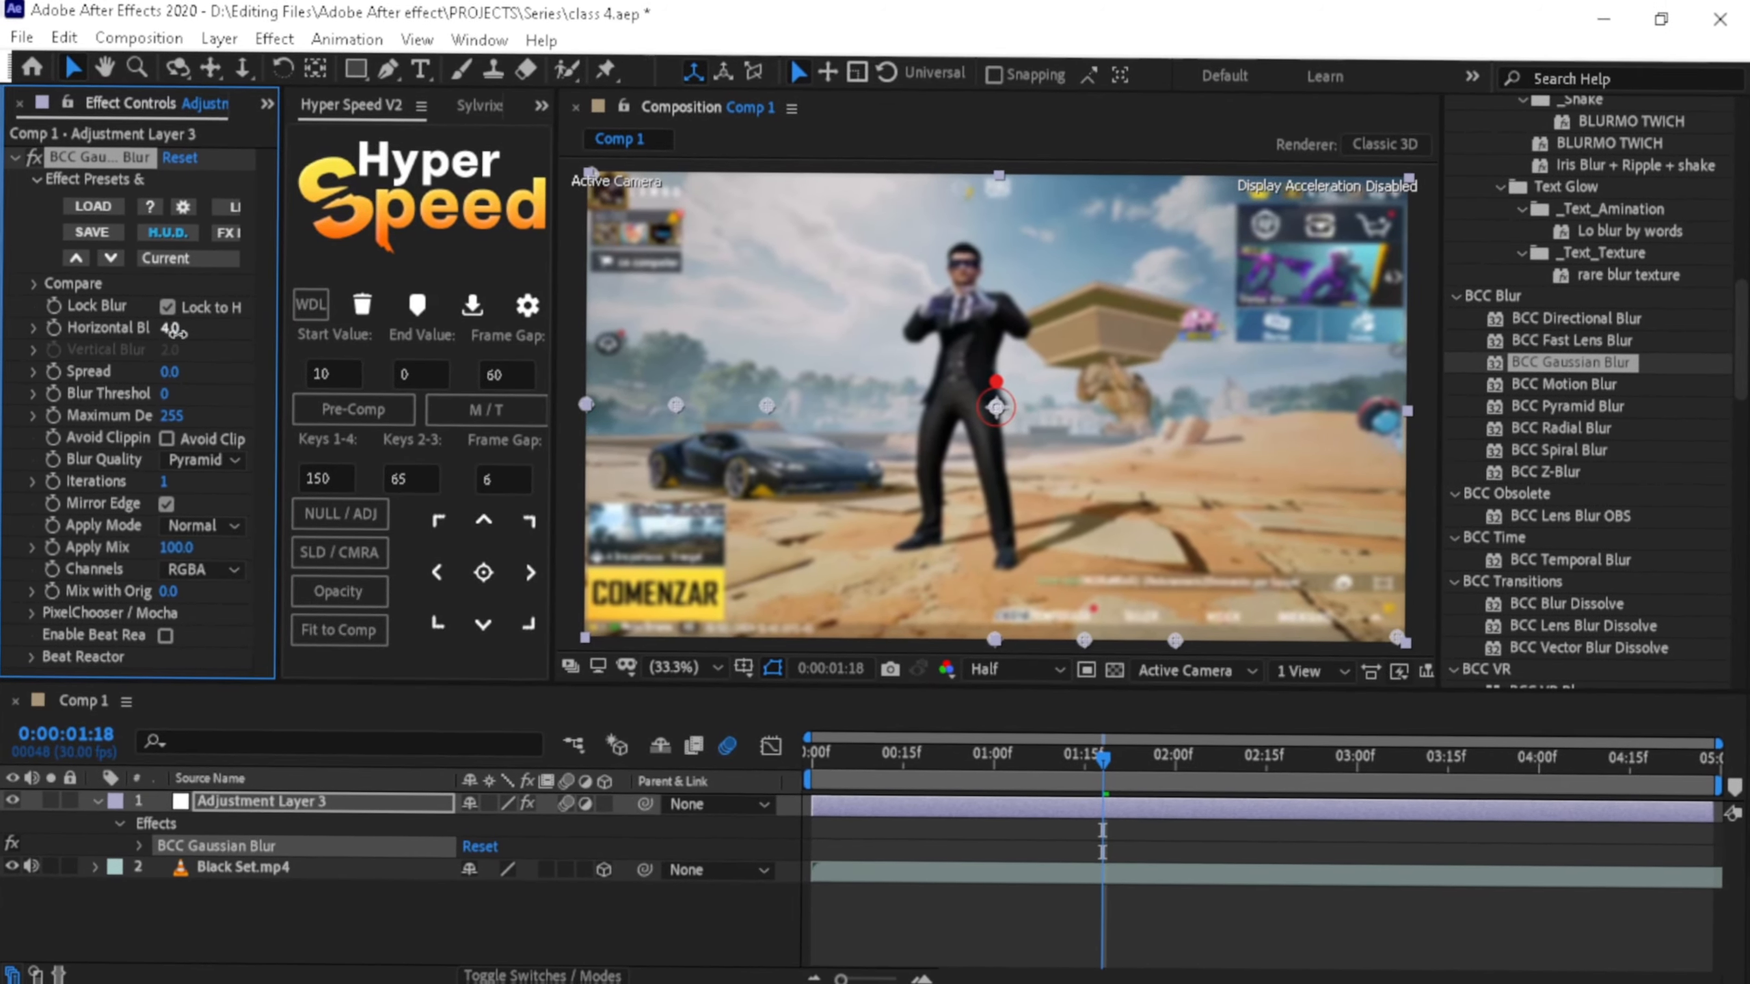
pyautogui.moveTo(169, 334)
pyautogui.mouseDown()
pyautogui.moveTo(183, 335)
pyautogui.moveTo(145, 339)
pyautogui.mouseUp()
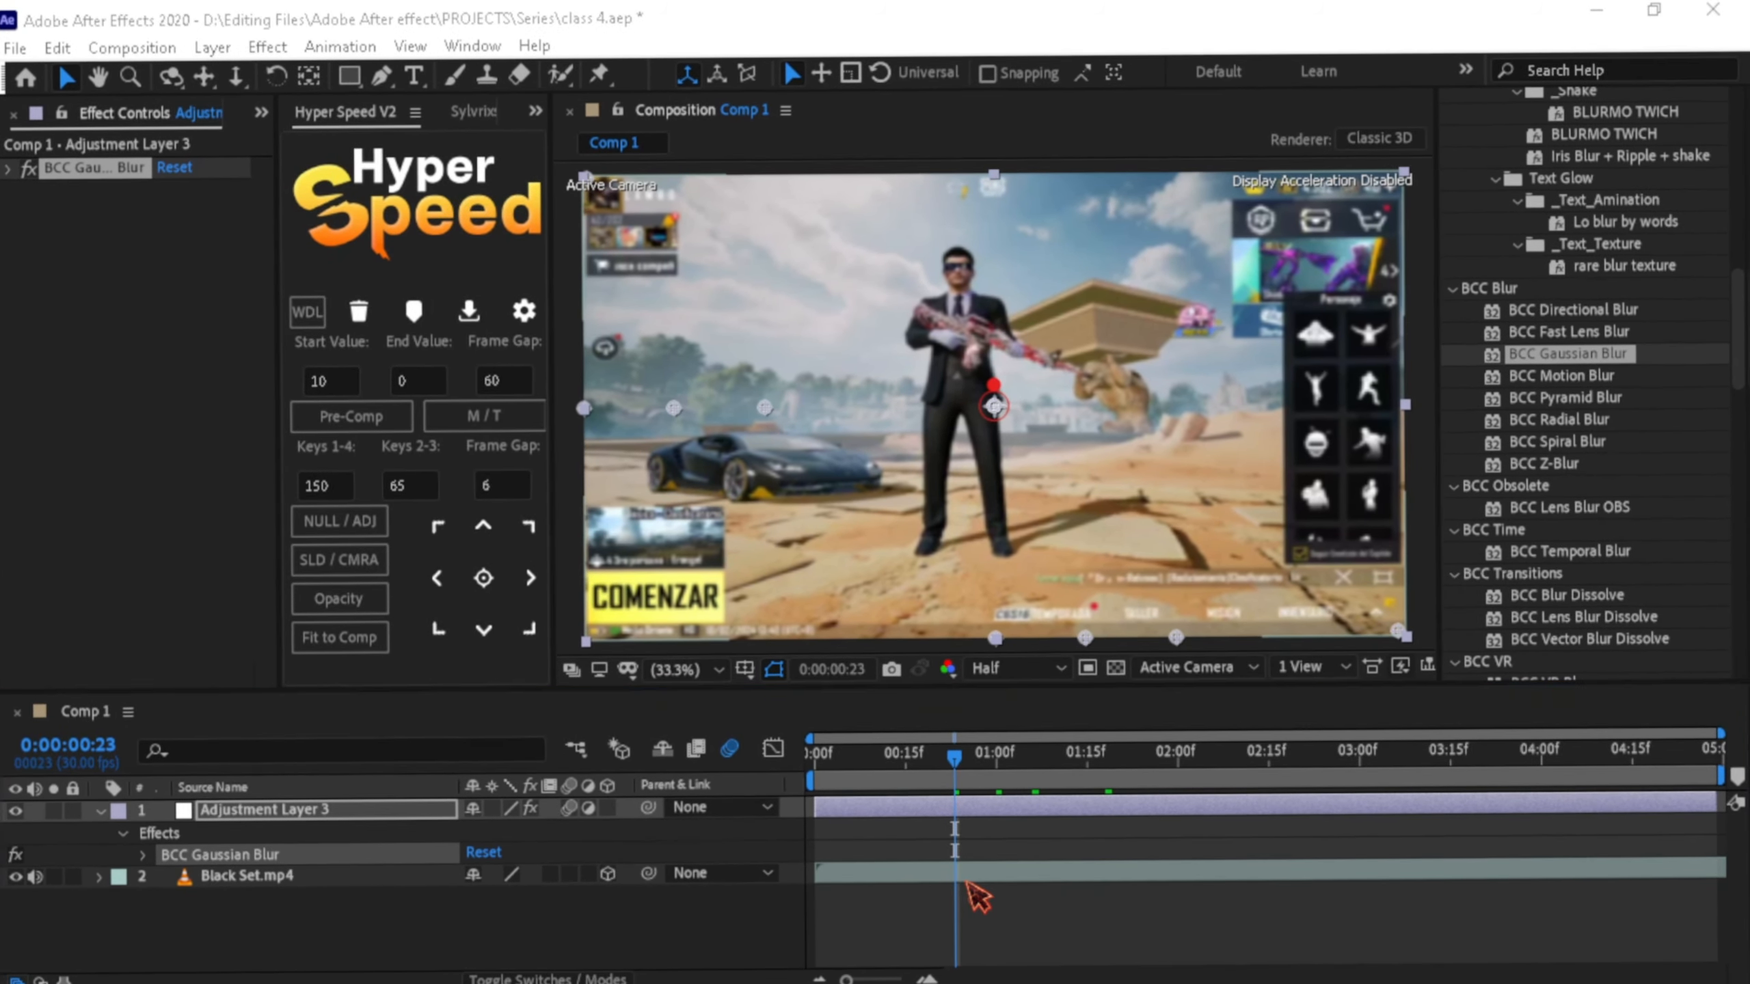
# - Glance back at the Excel class list and apply the Dimond Blur preset to the adjustment layer at 0:00:00:23
pyautogui.hotkey('alt', 'Tab')
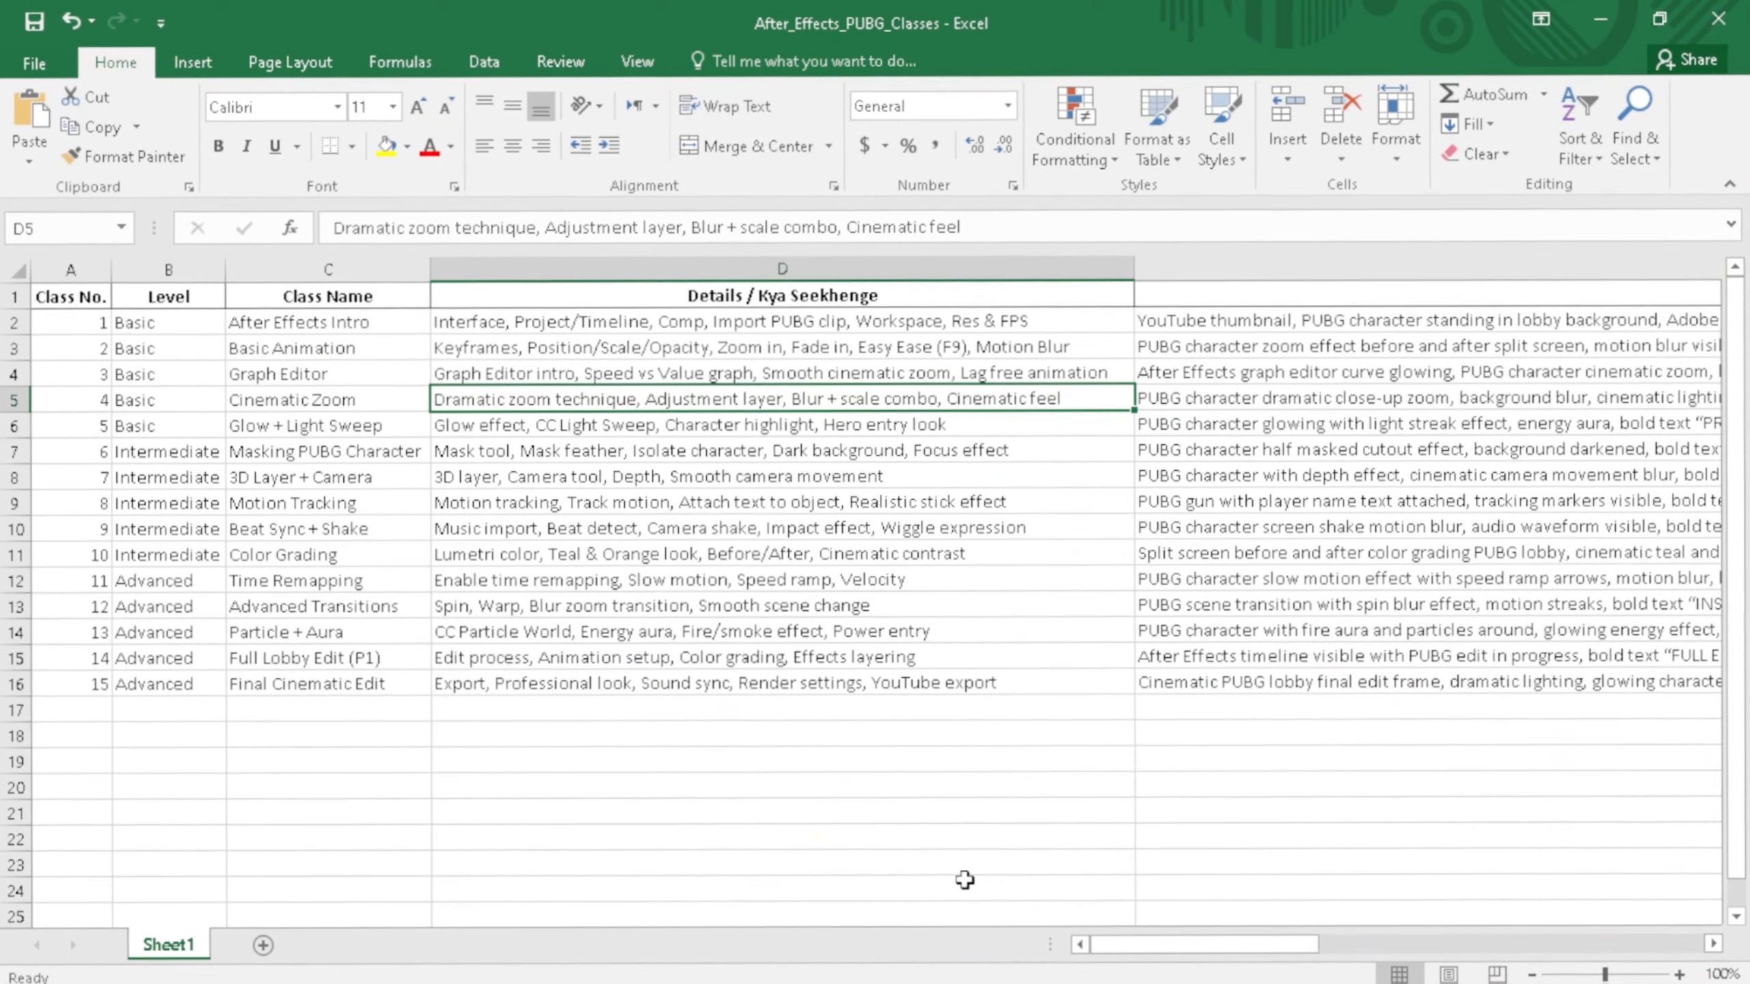
pyautogui.hotkey('alt', 'Tab')
pyautogui.moveTo(1594, 321); pyautogui.dragTo(1326, 808)
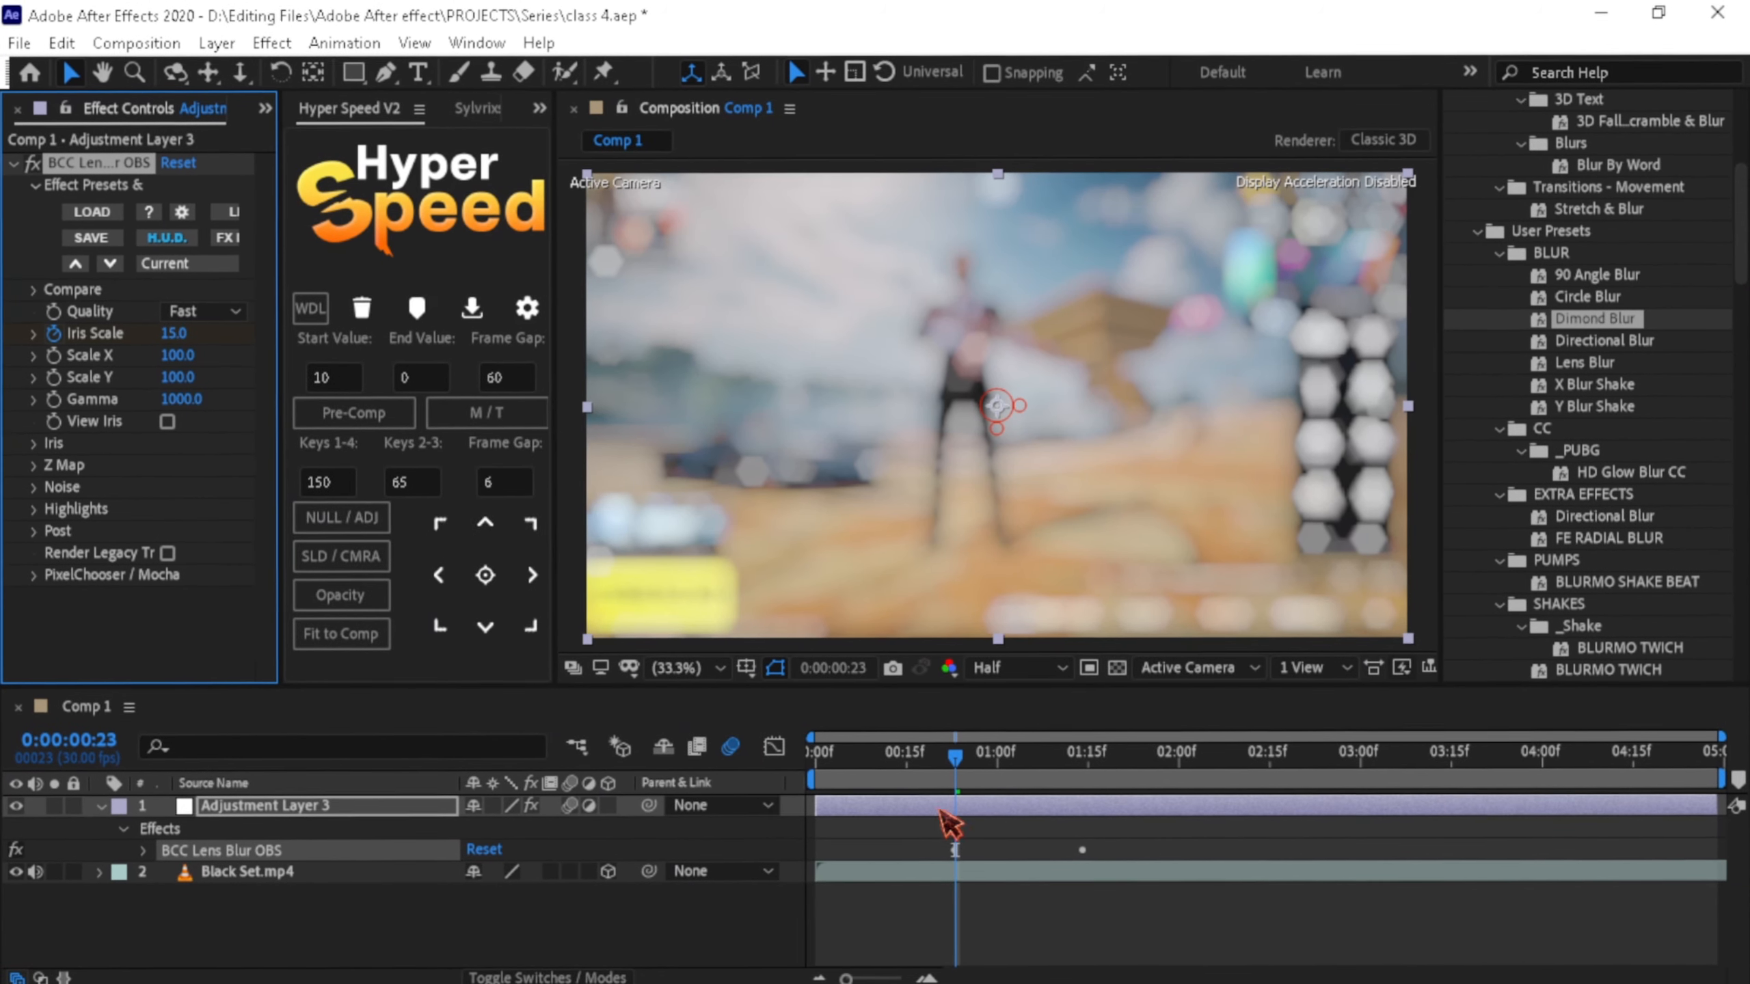
pyautogui.moveTo(962, 772)
pyautogui.mouseDown()
pyautogui.moveTo(1096, 783)
pyautogui.moveTo(961, 769)
pyautogui.moveTo(992, 773)
pyautogui.mouseUp()
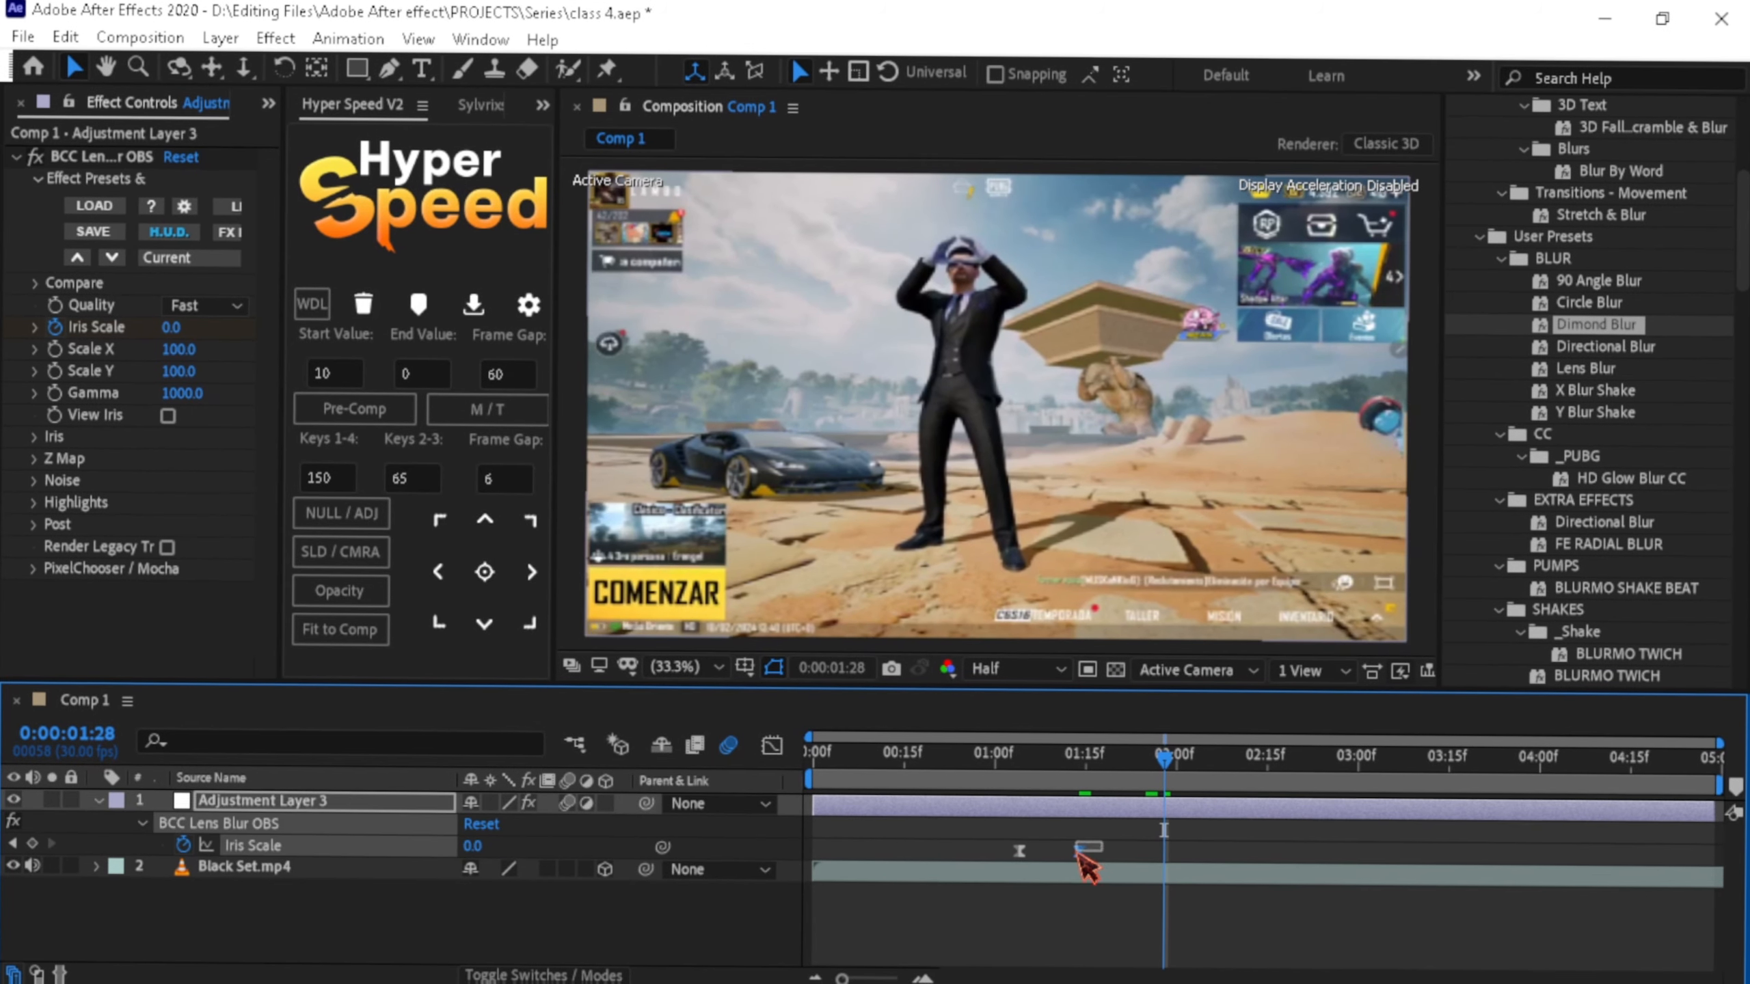
# - Copy the last Iris Scale keyframe, with value 0.0, and paste it at 0:00:00:27
pyautogui.click(1078, 851)
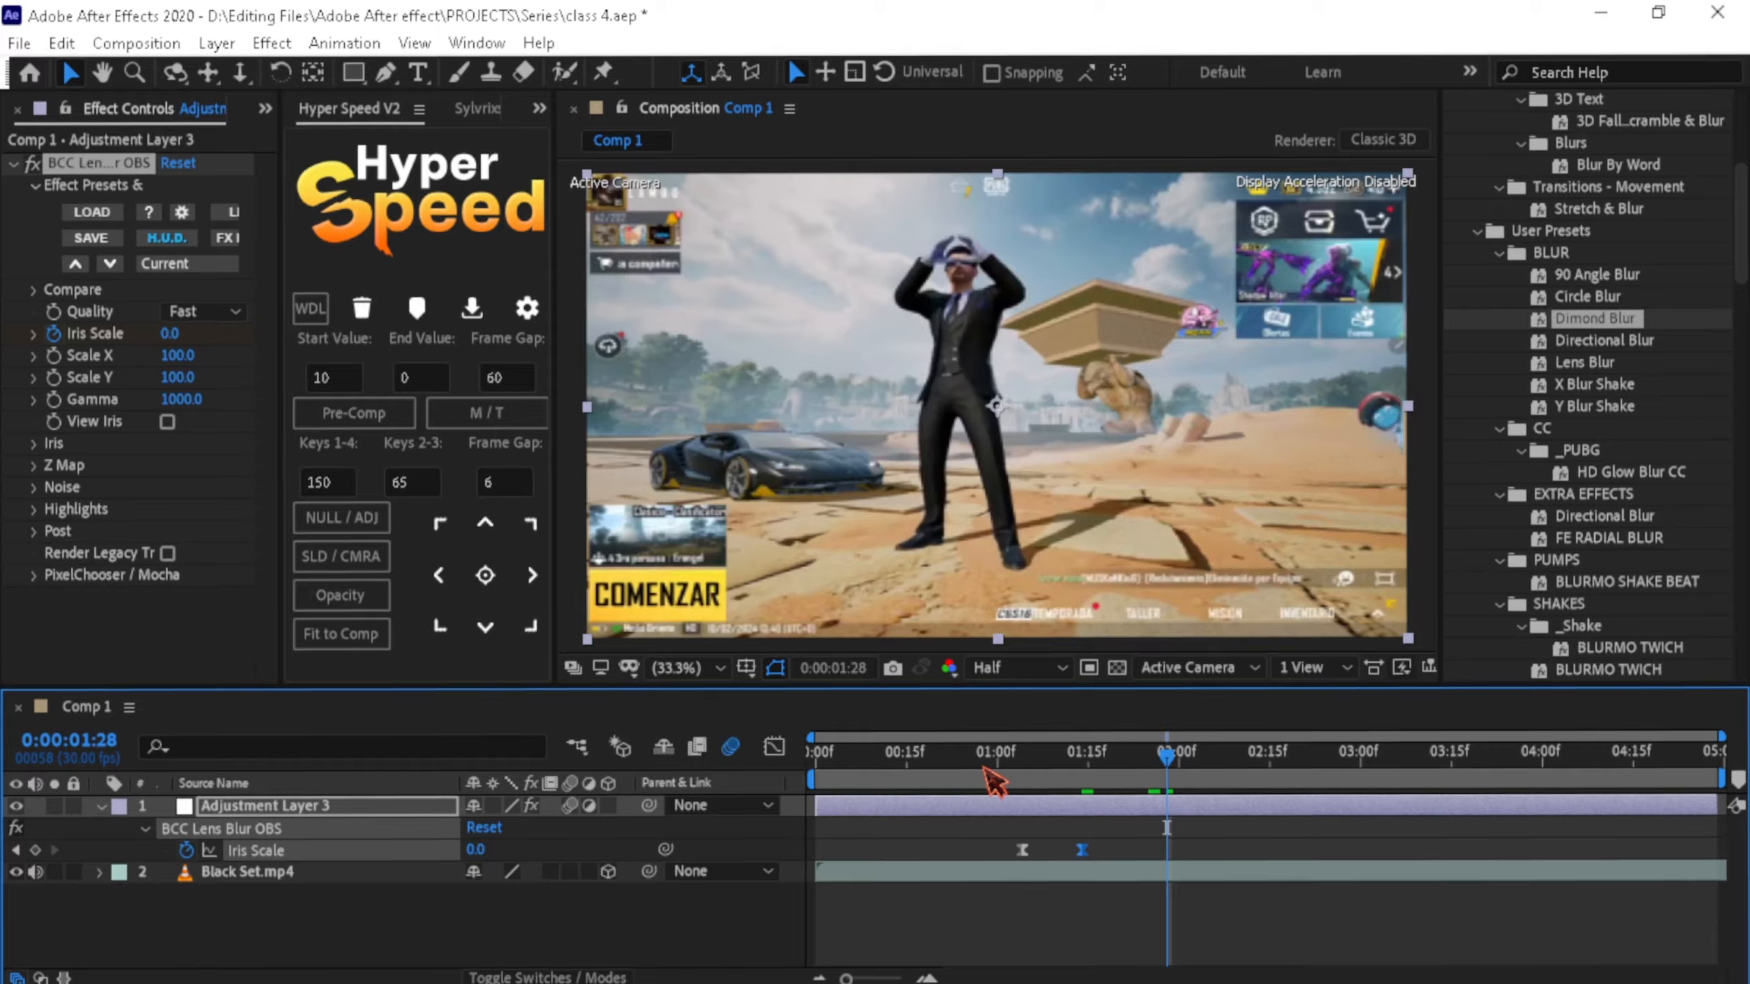
pyautogui.click(982, 758)
pyautogui.hotkey('ctrl', 'v')
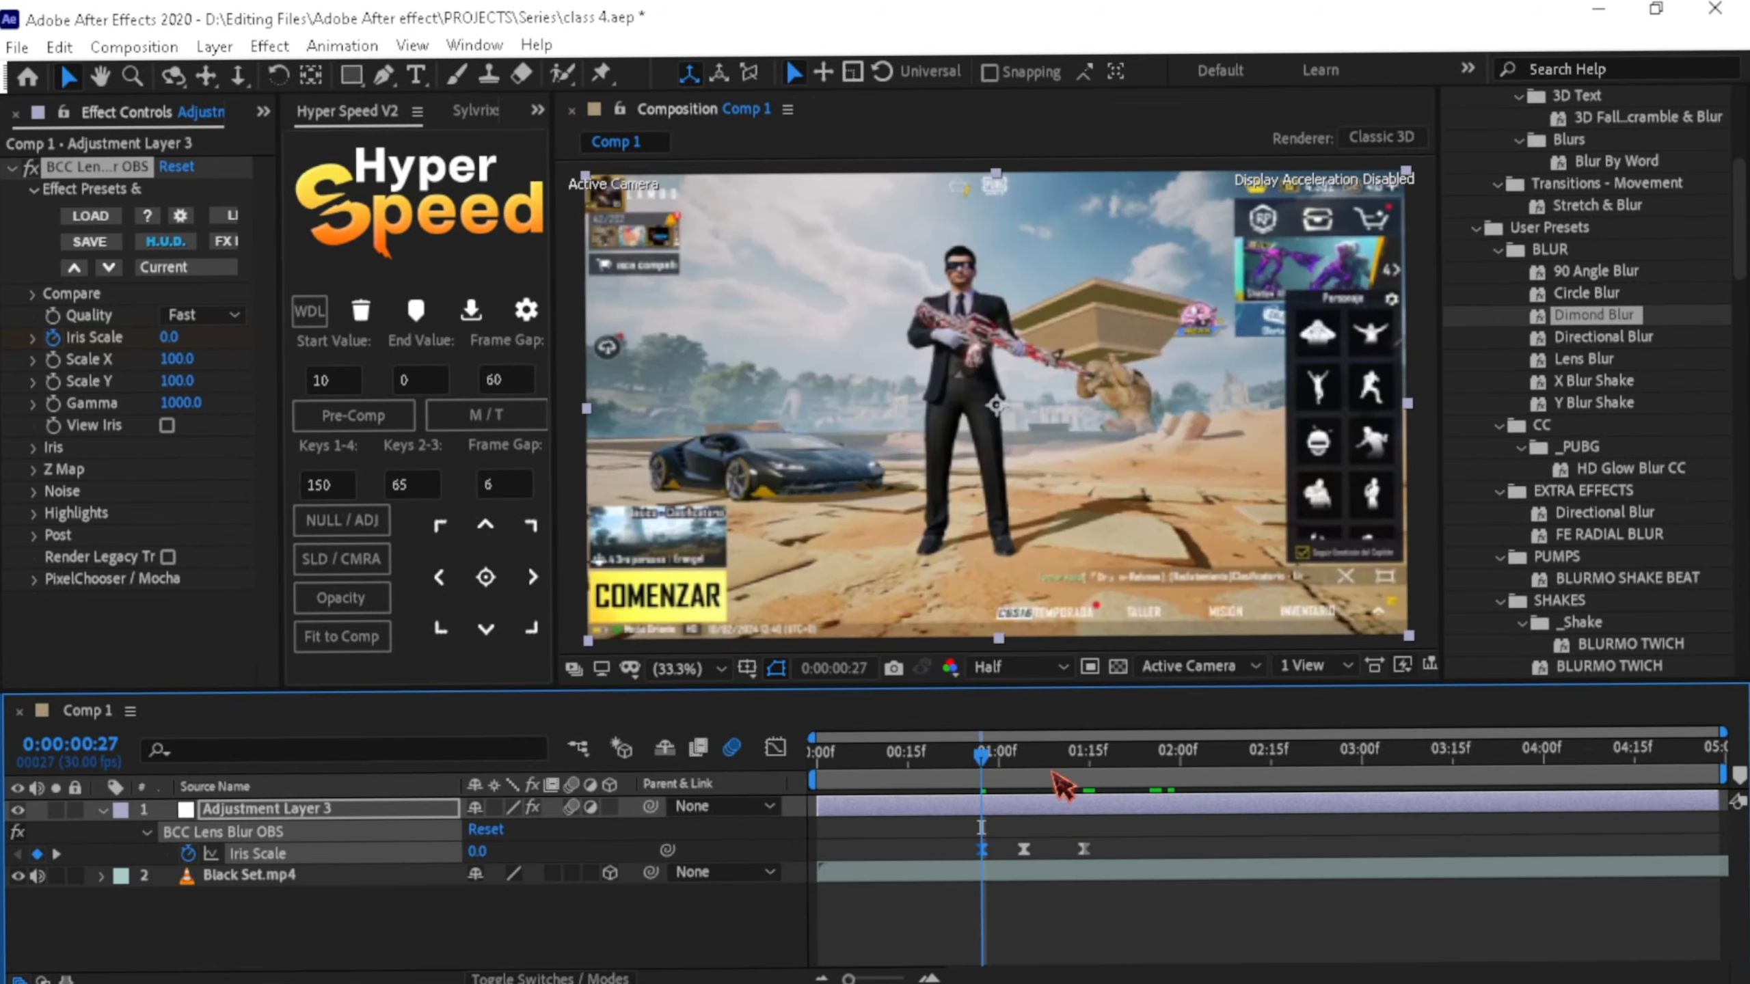
# - Limit the work area to the Iris Scale keyframe range, ending at about 0:00:01:15, and preview the lens blur animation
pyautogui.moveTo(987, 757)
pyautogui.mouseDown()
pyautogui.moveTo(1027, 768)
pyautogui.moveTo(975, 763)
pyautogui.mouseUp()
pyautogui.press('b')
pyautogui.moveTo(976, 763); pyautogui.dragTo(1084, 763)
pyautogui.press('n')
pyautogui.press('space')
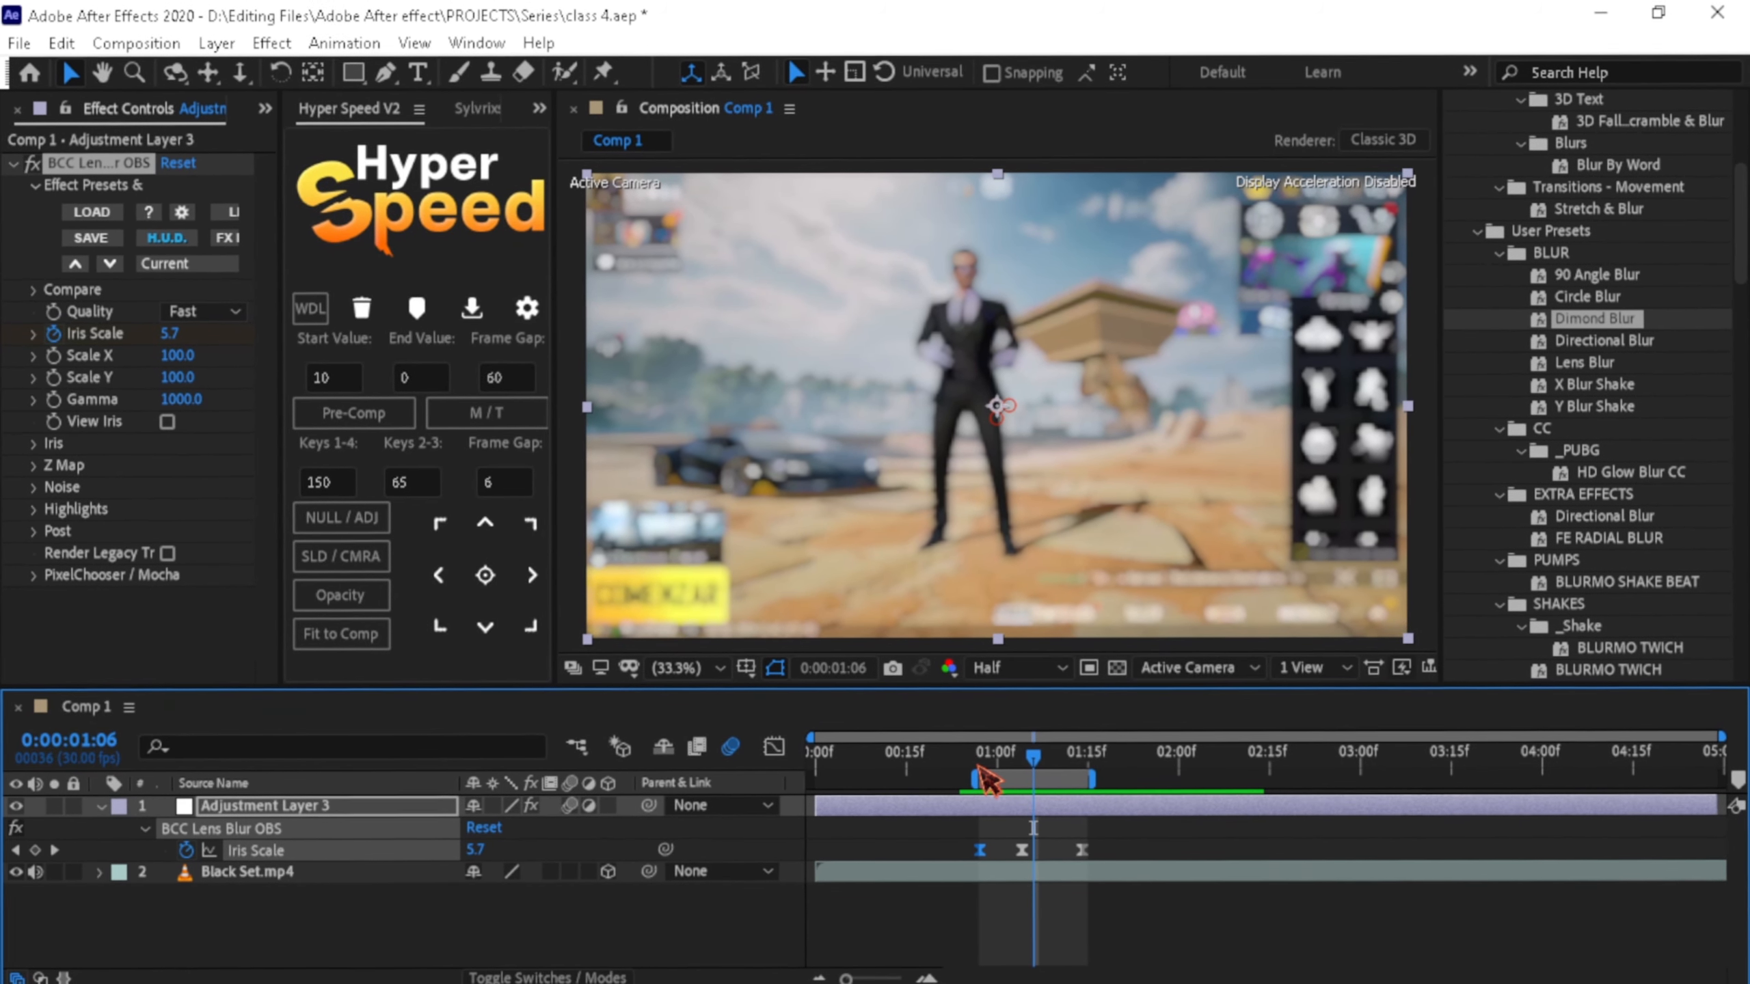
# - Delete the BCC Lens Blur OBS effect from the adjustment layer and extend the work area over the full composition
pyautogui.press('Delete')
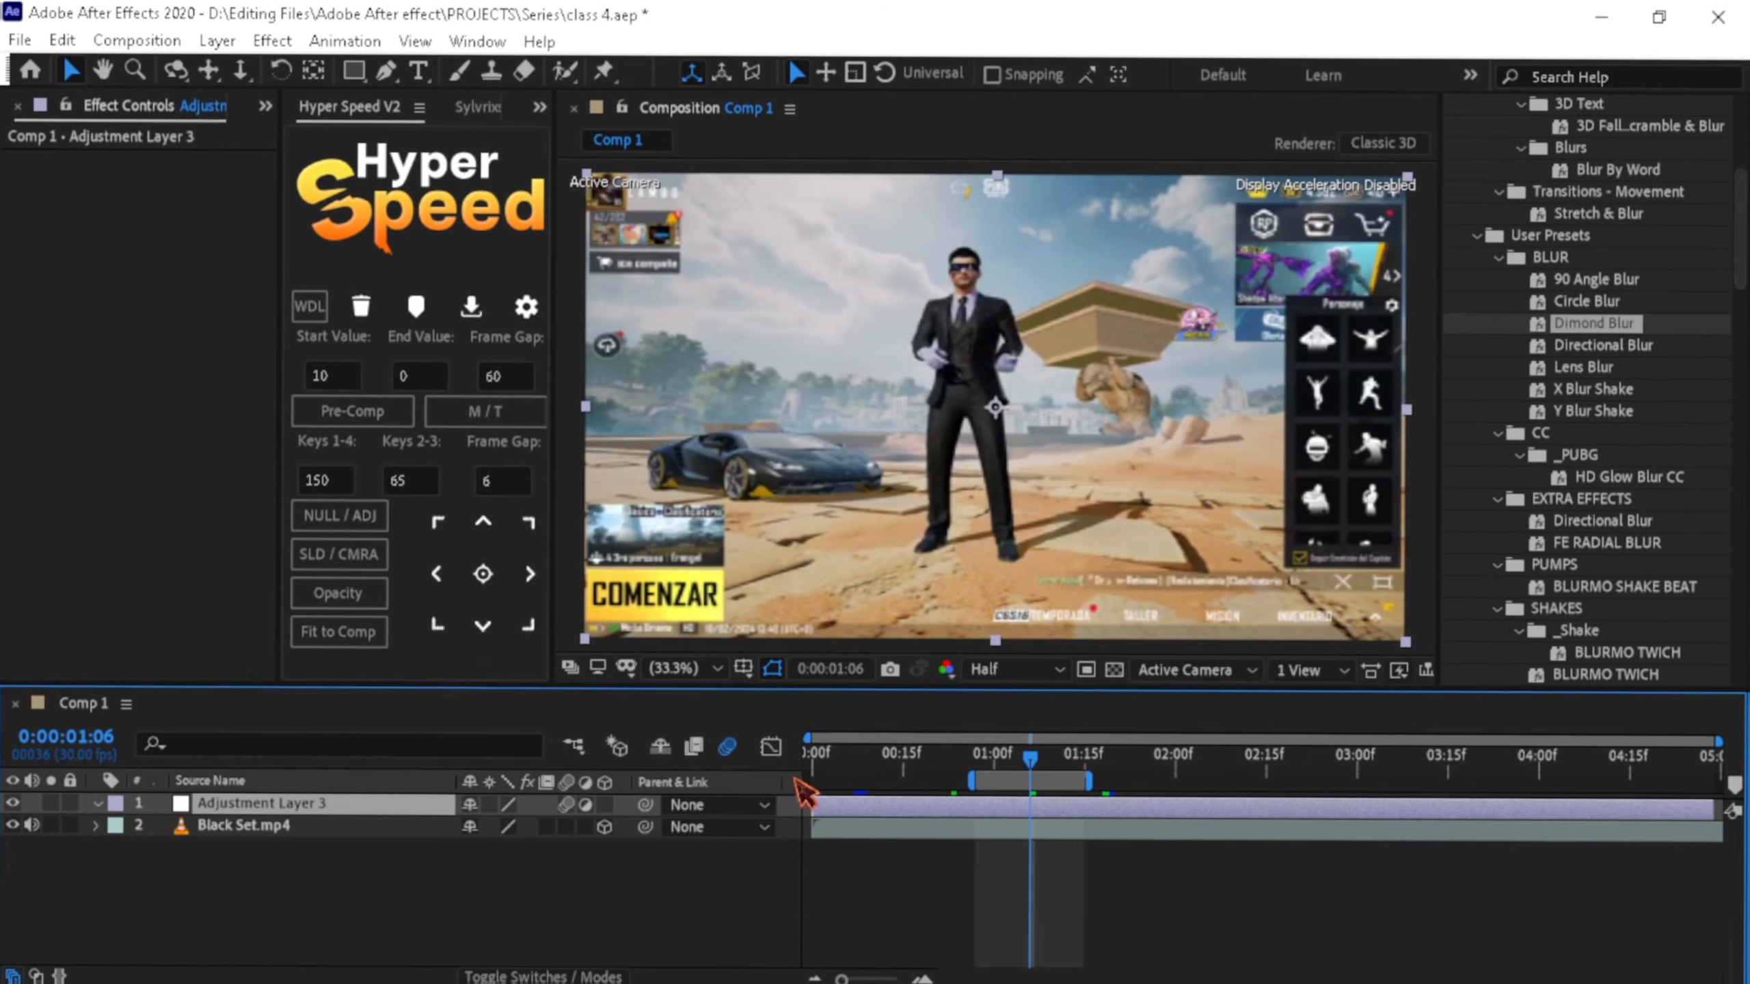
pyautogui.moveTo(927, 778); pyautogui.dragTo(693, 761)
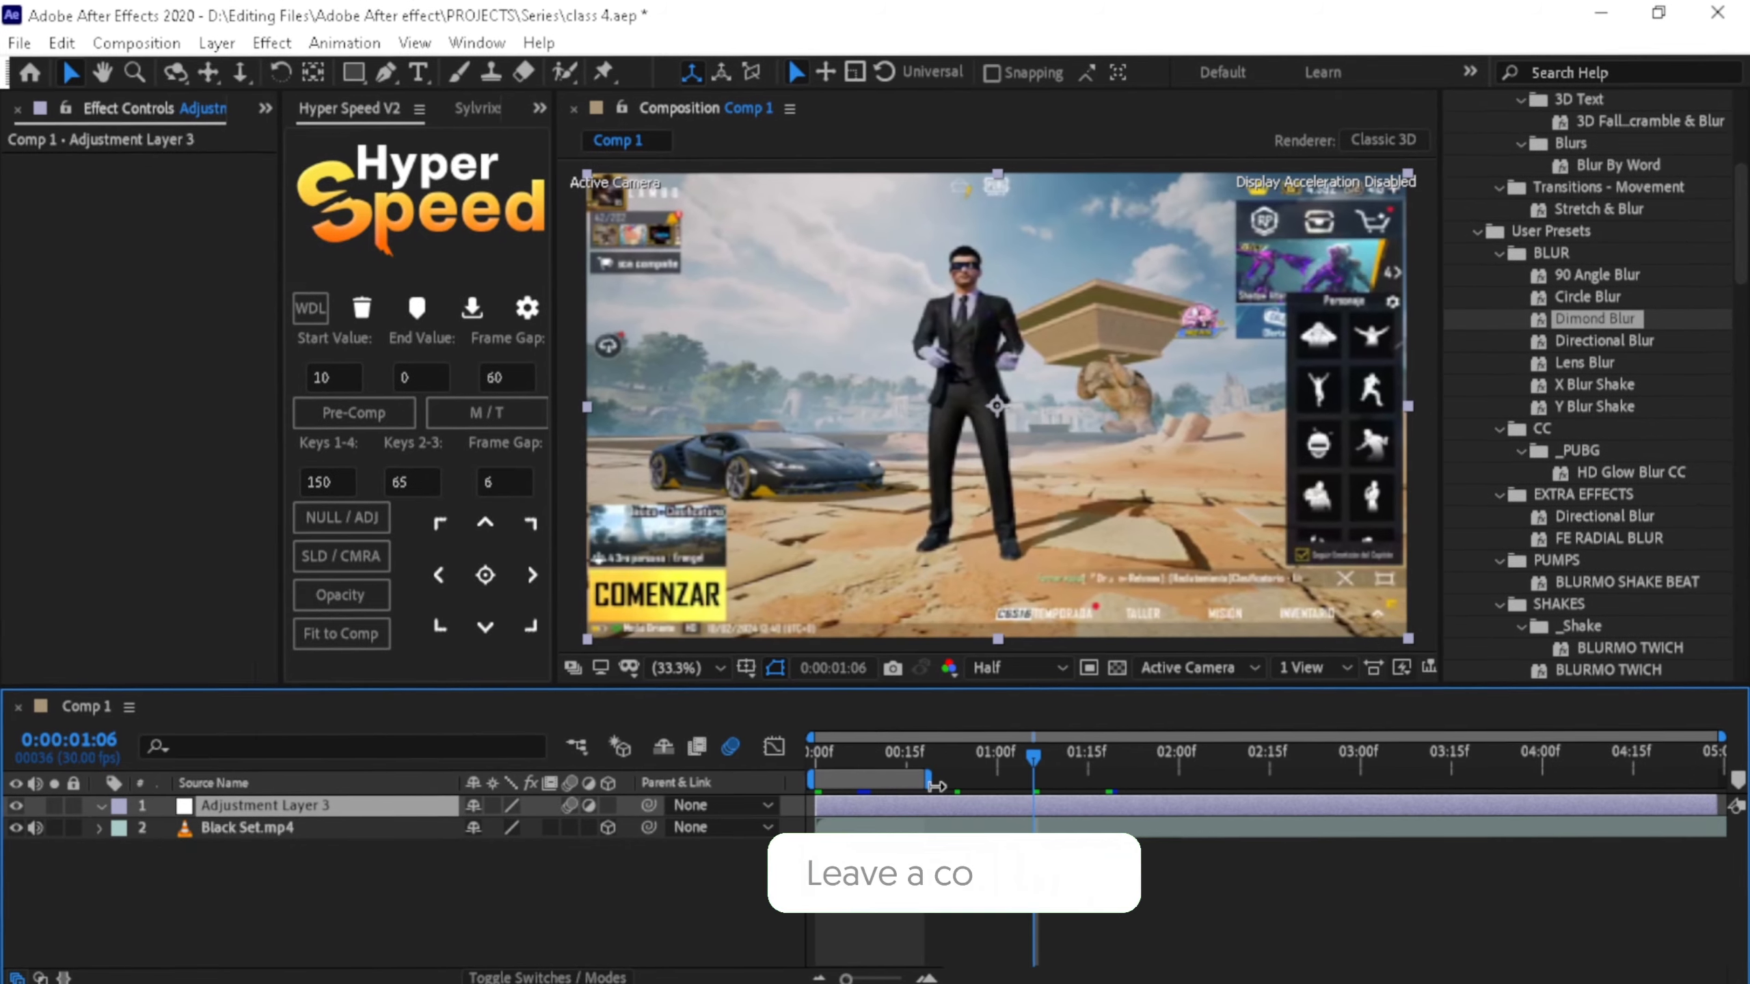
pyautogui.moveTo(930, 781); pyautogui.dragTo(1742, 833)
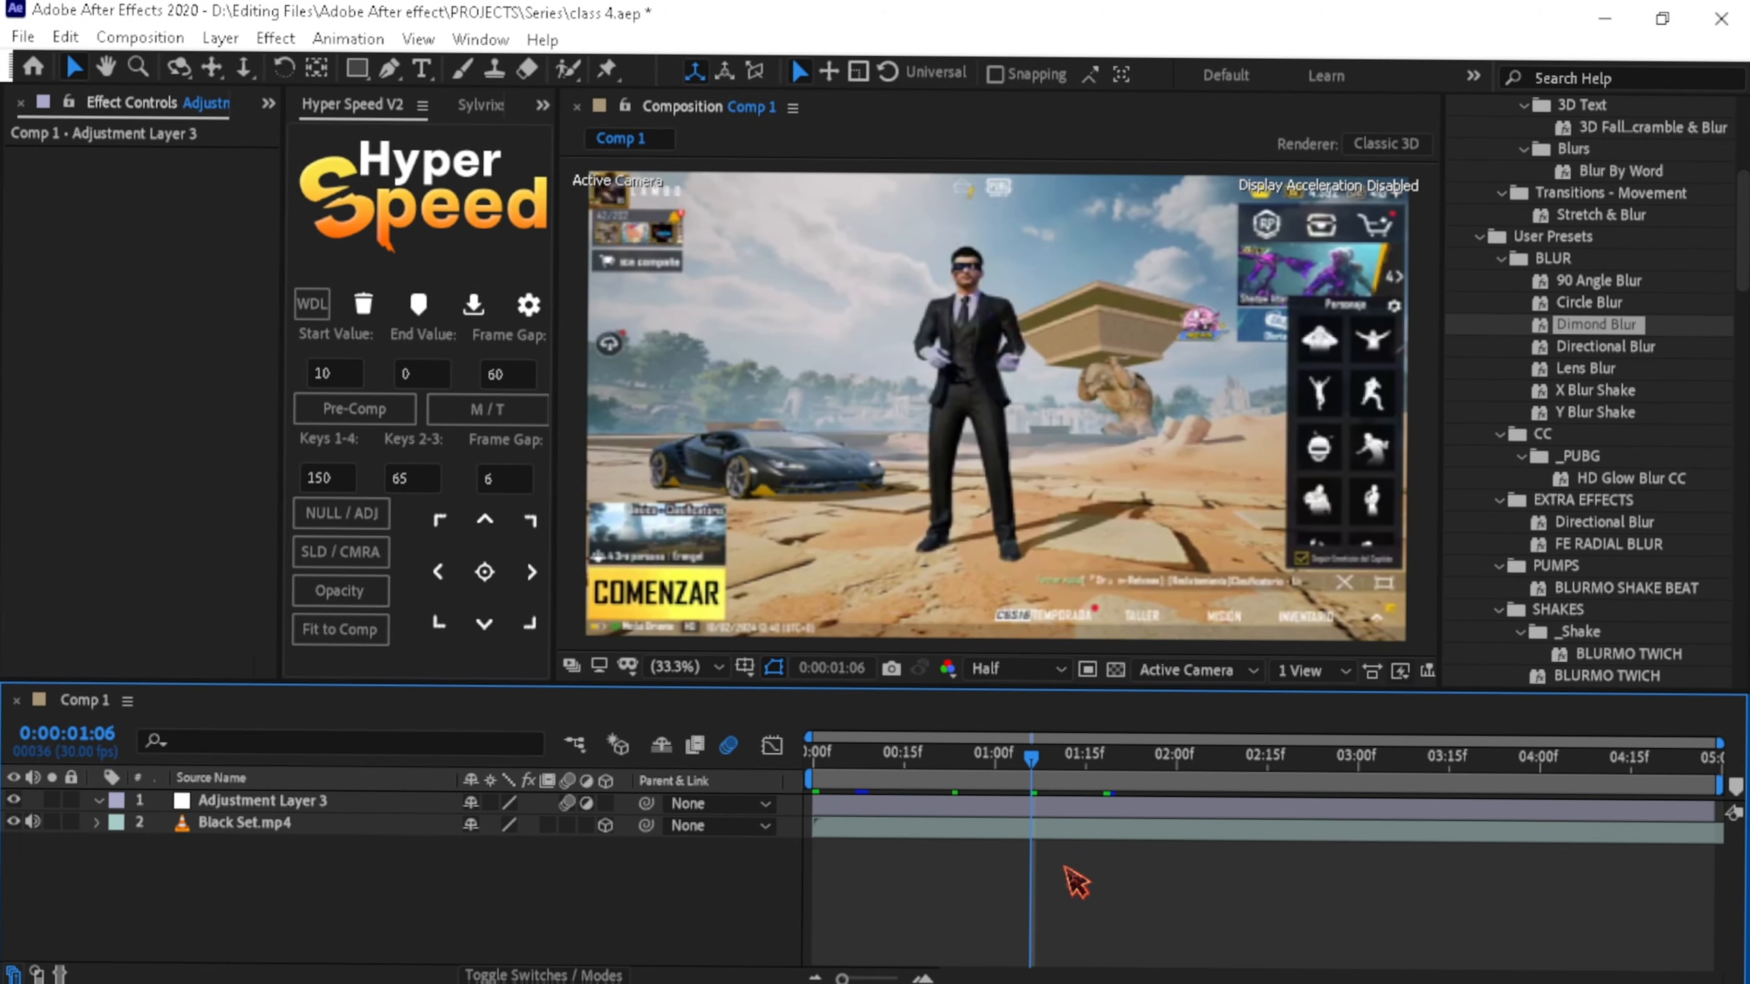
# - Show the full, unfiltered category list of effects and presets again
pyautogui.click(1529, 265)
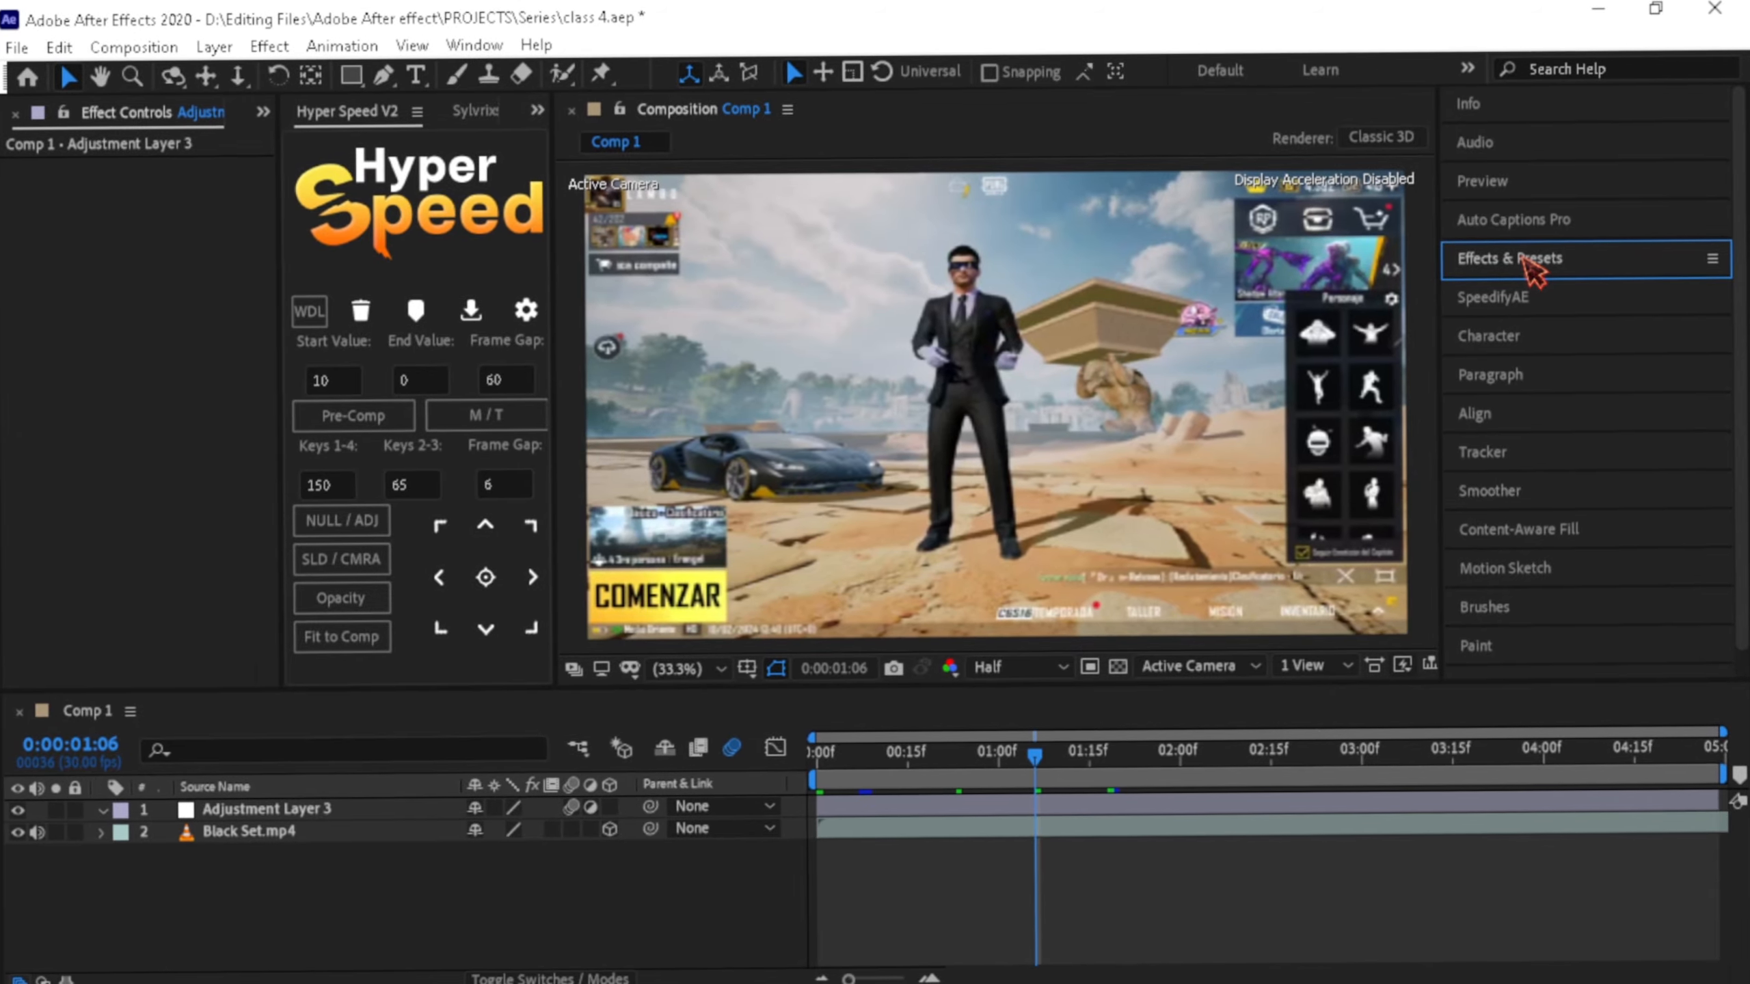
pyautogui.click(1534, 265)
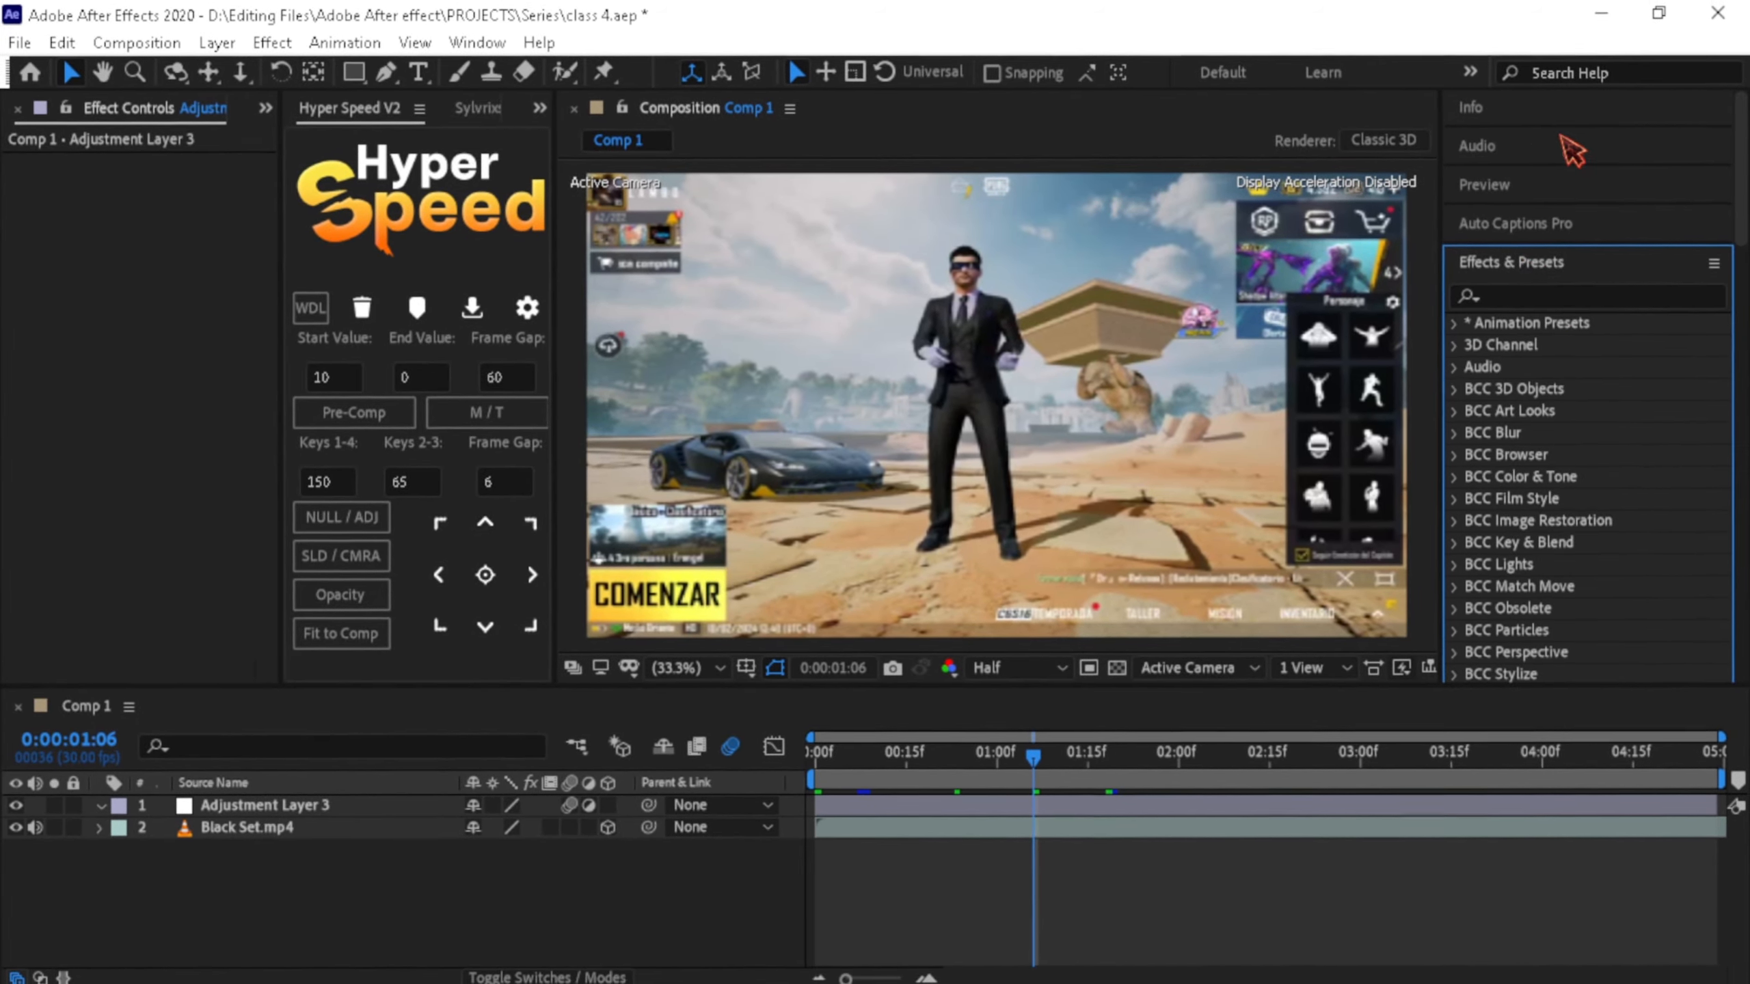
# - Minimize After Effects and the Excel class list, and refresh the desktop
pyautogui.click(1602, 16)
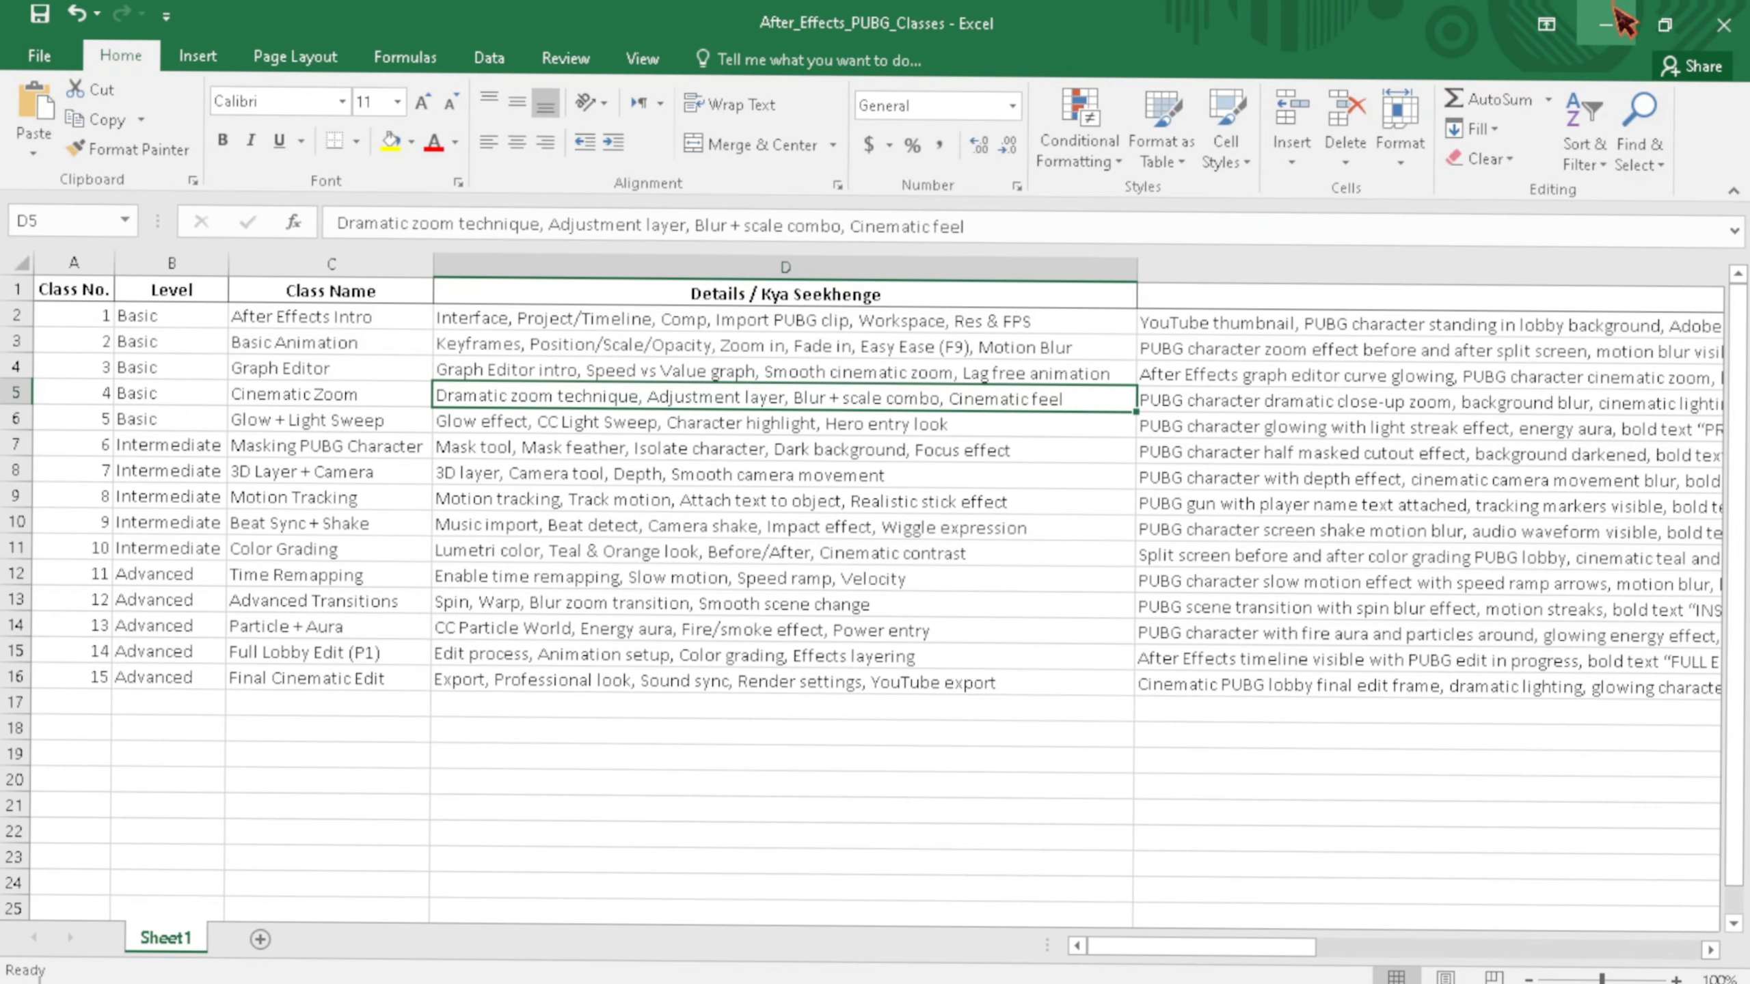
pyautogui.click(1605, 23)
pyautogui.rightClick(1188, 218)
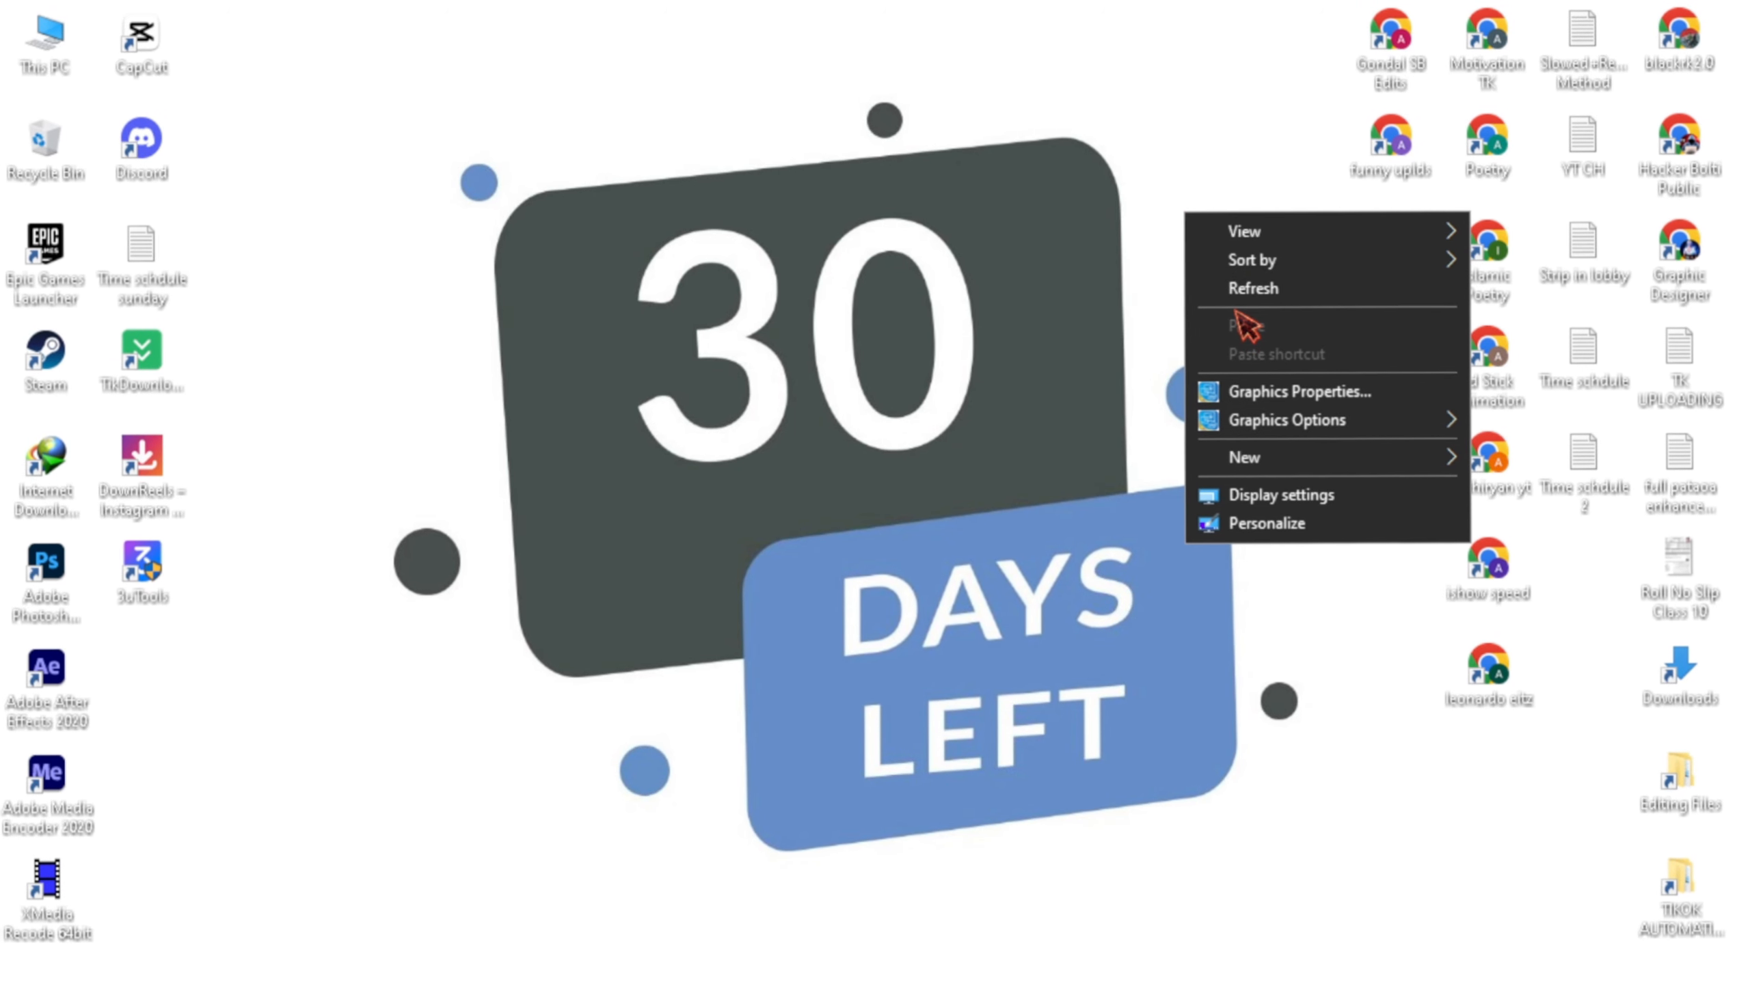
pyautogui.click(1240, 289)
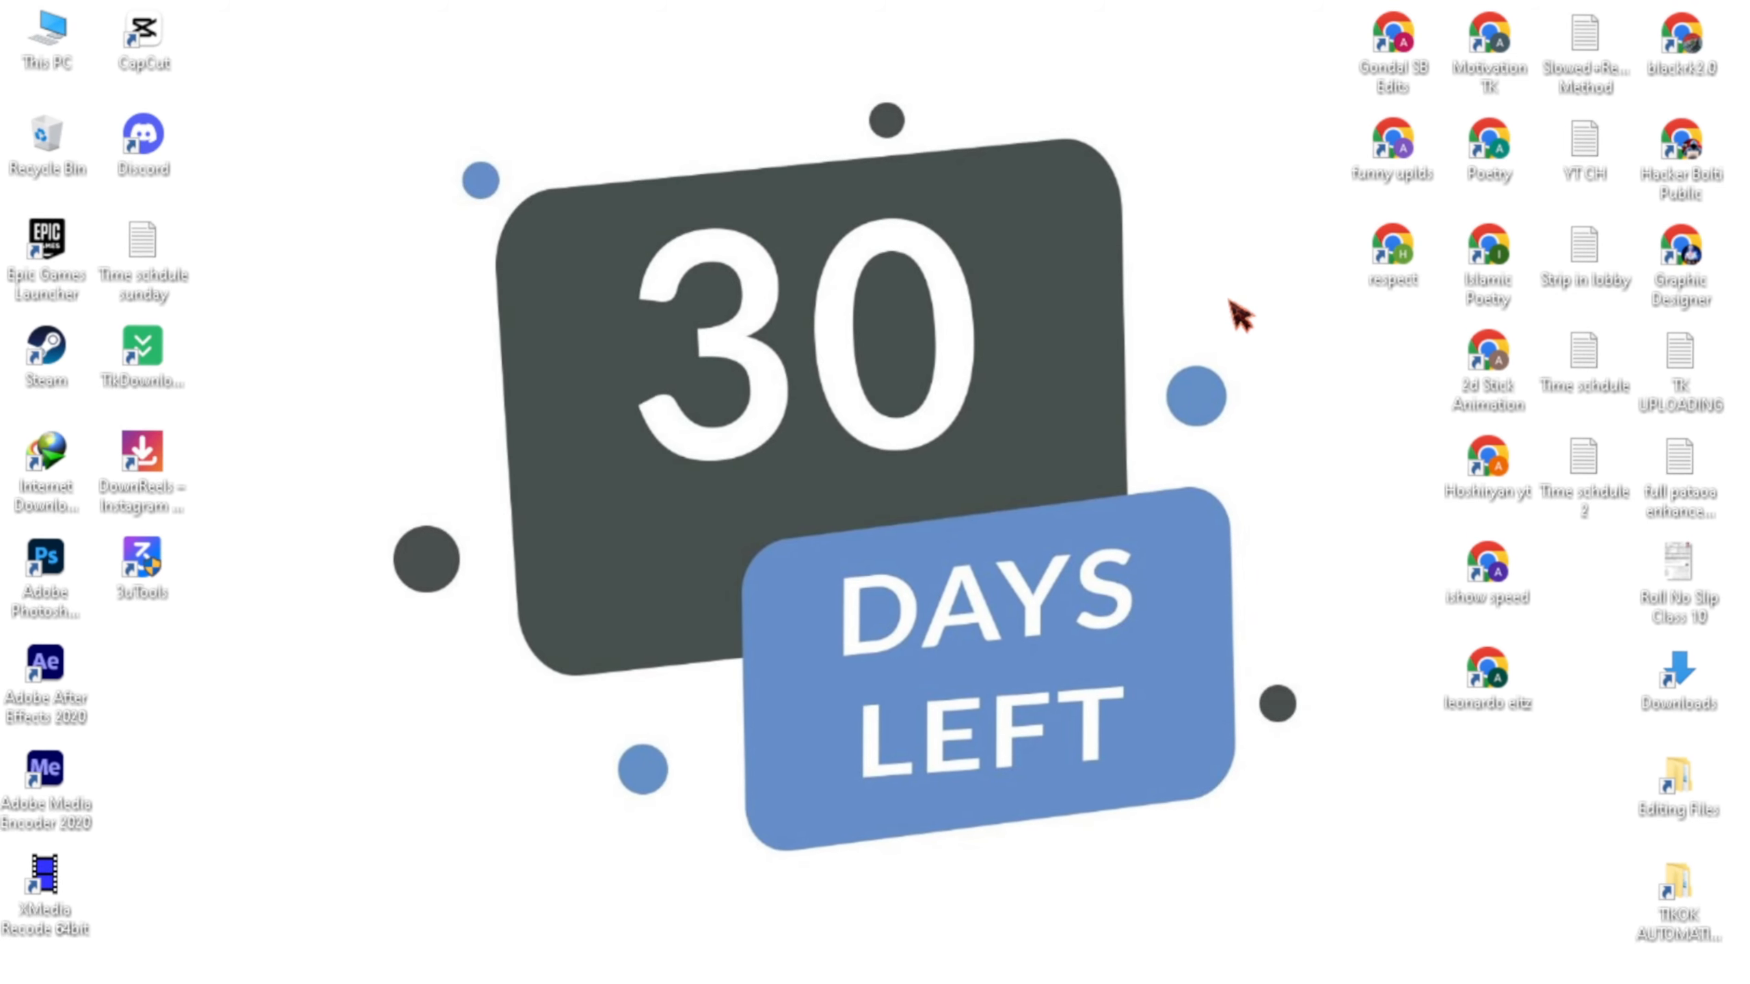
# - Switch to the OBS recording window
pyautogui.hotkey('alt', 'Tab')
pyautogui.hotkey('alt', 'Tab')
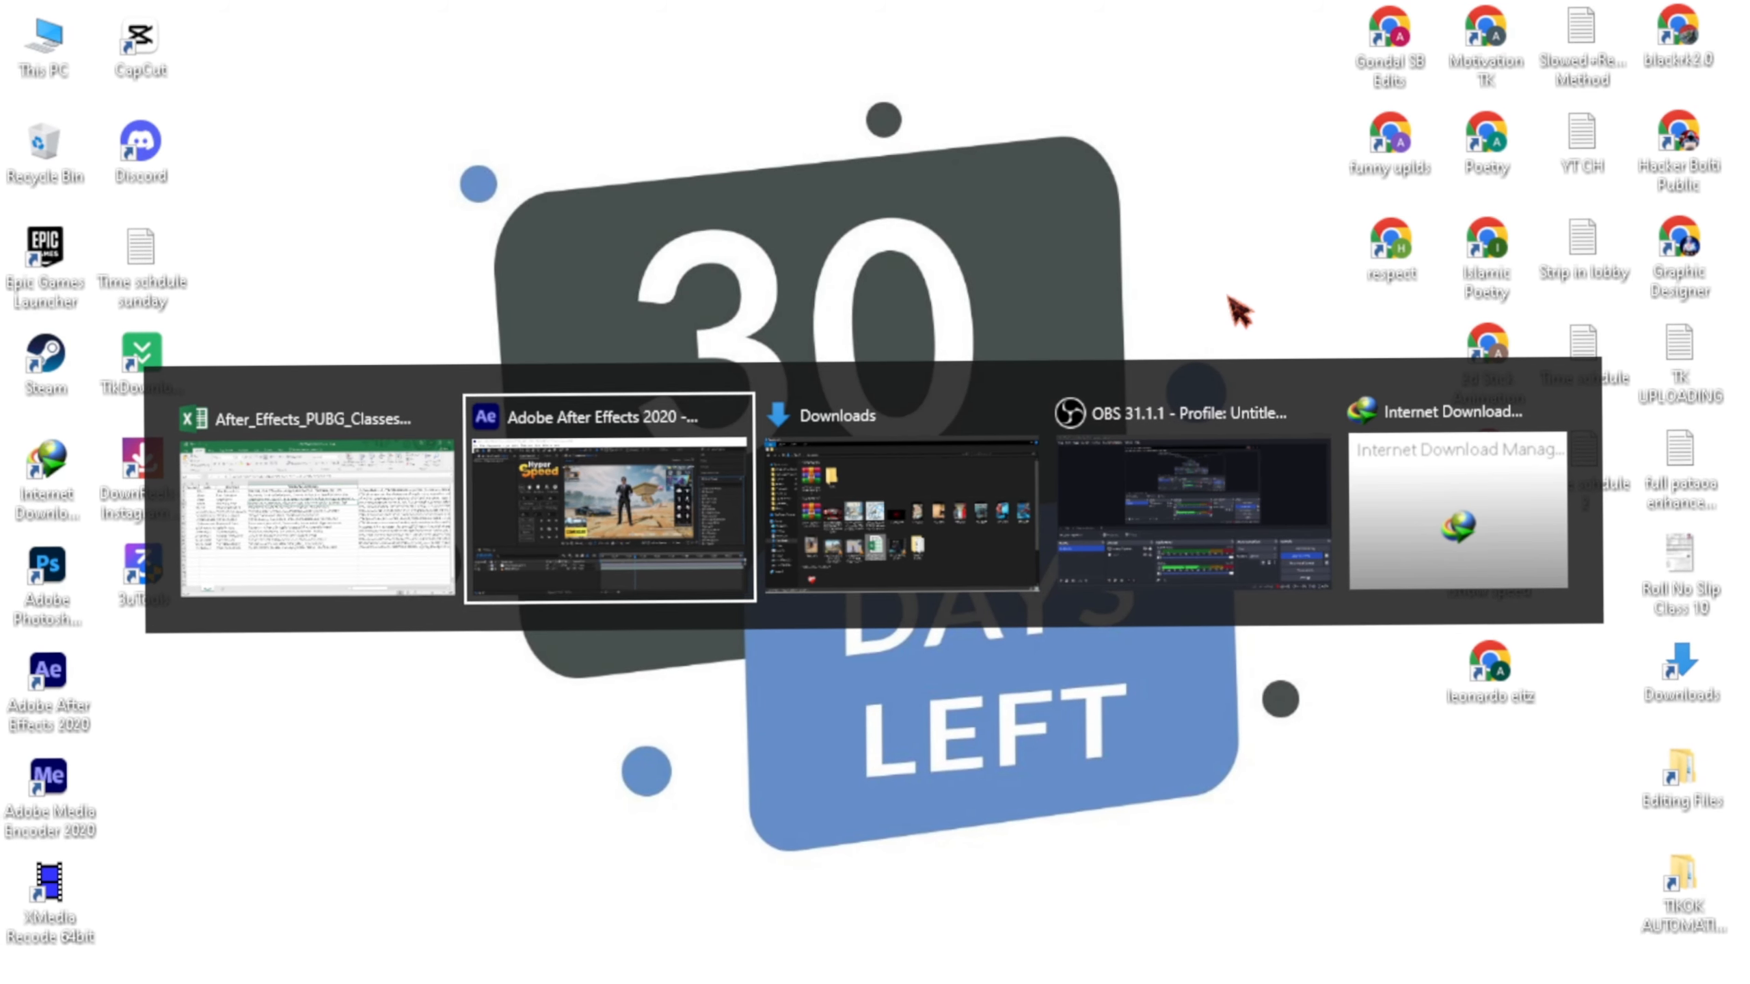
pyautogui.hotkey('alt', 'Tab')
pyautogui.hotkey('alt', 'Tab')
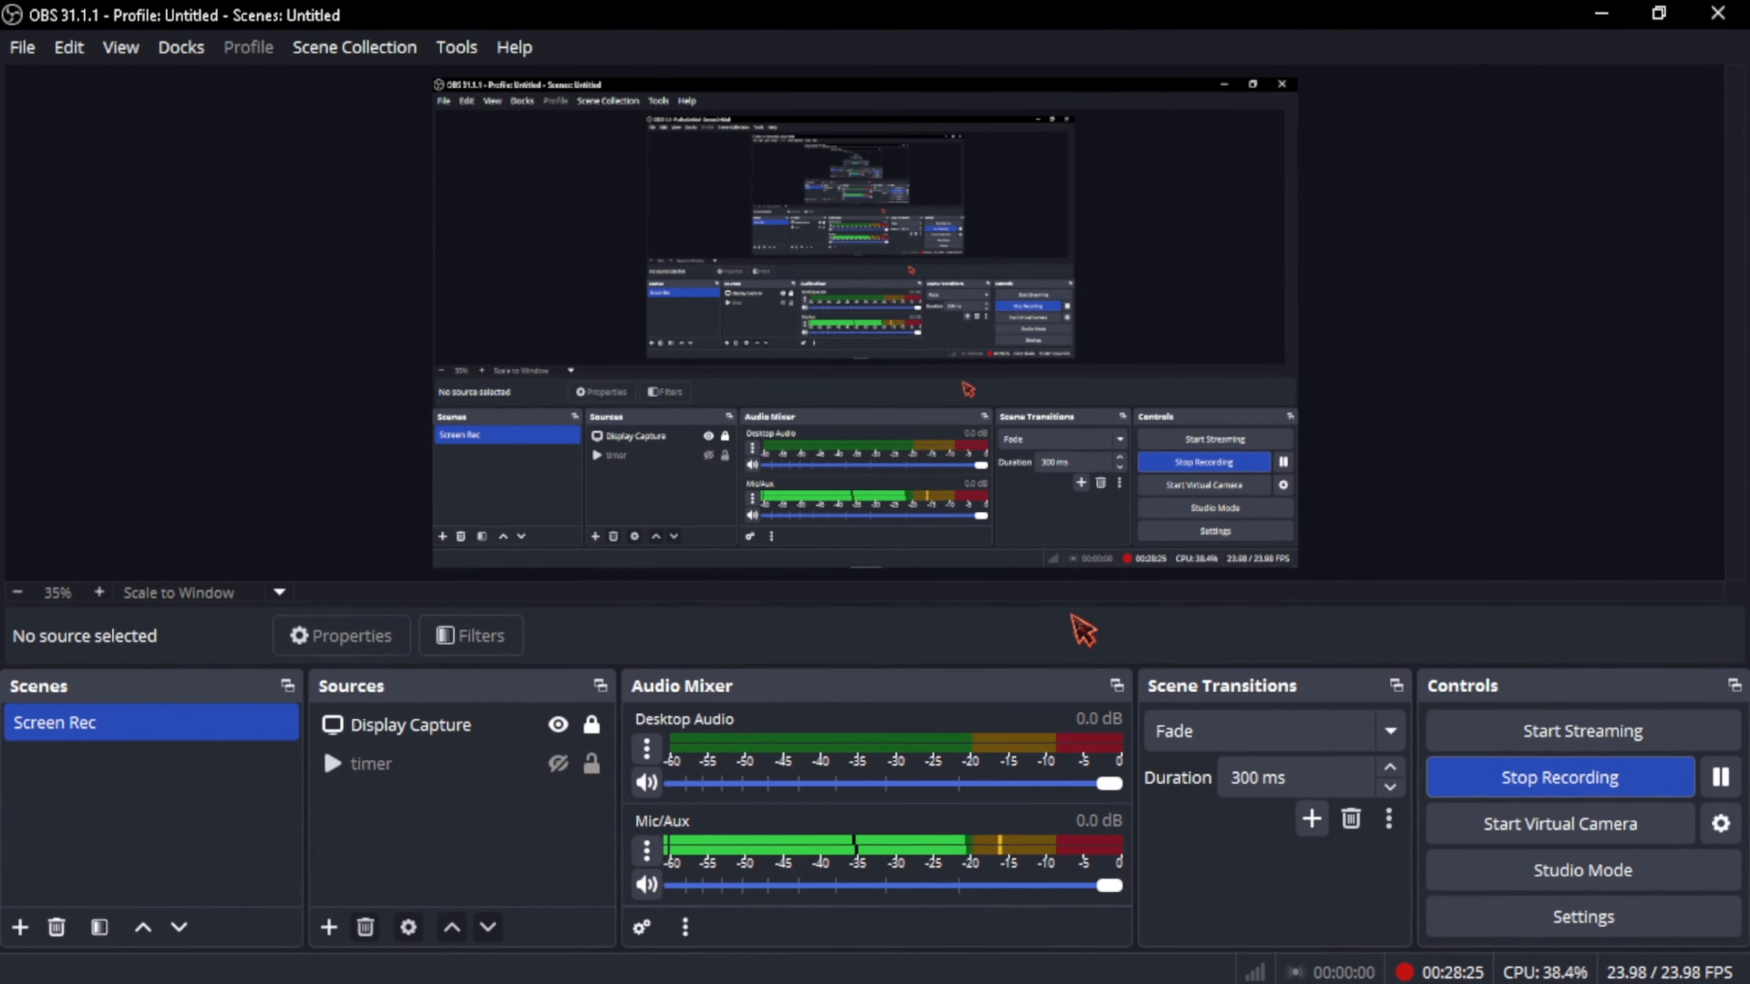